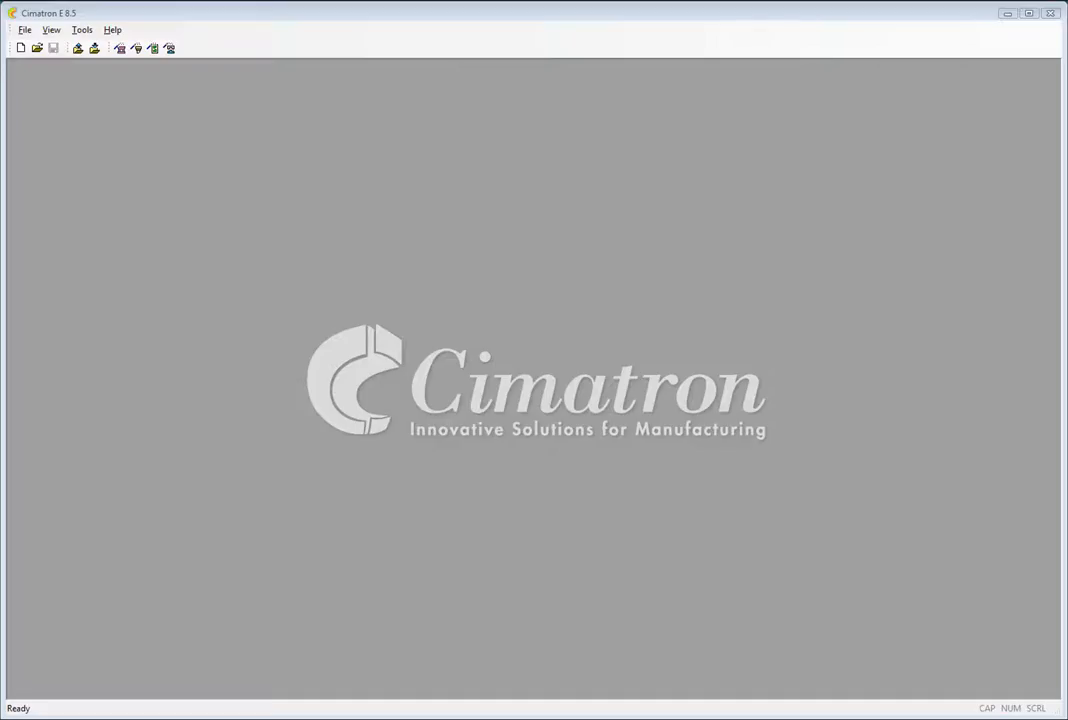
Start a progressive die setup and load ModelVer4 from the Demo2 folder as the first master part
left_click(152, 48)
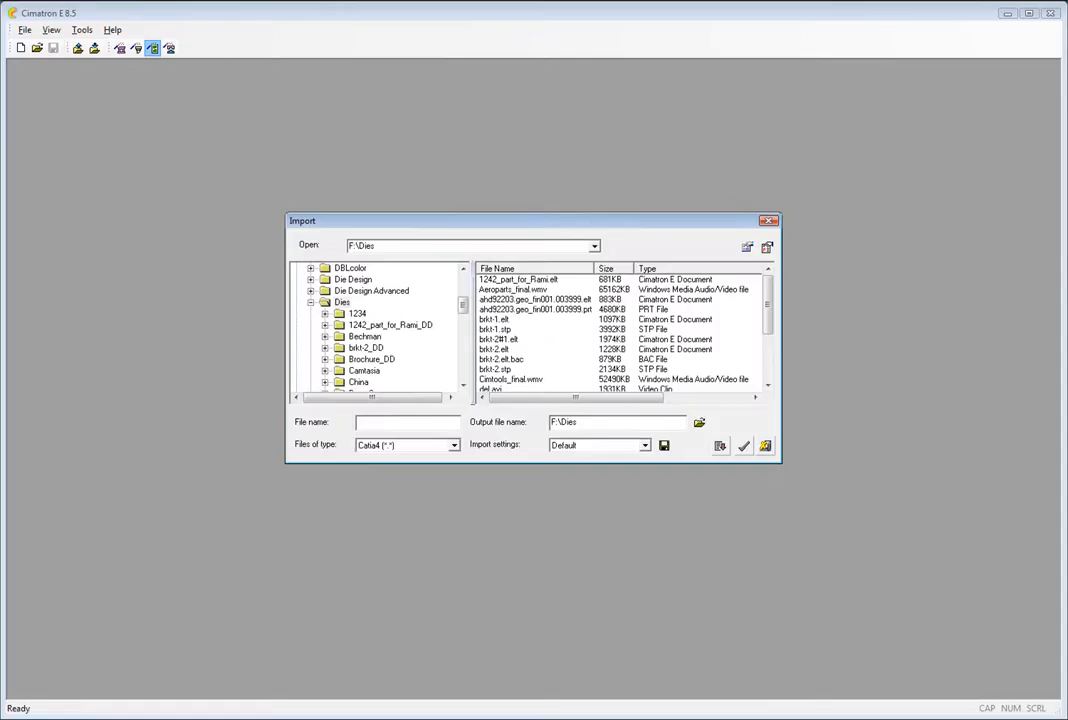
left_click(447, 443)
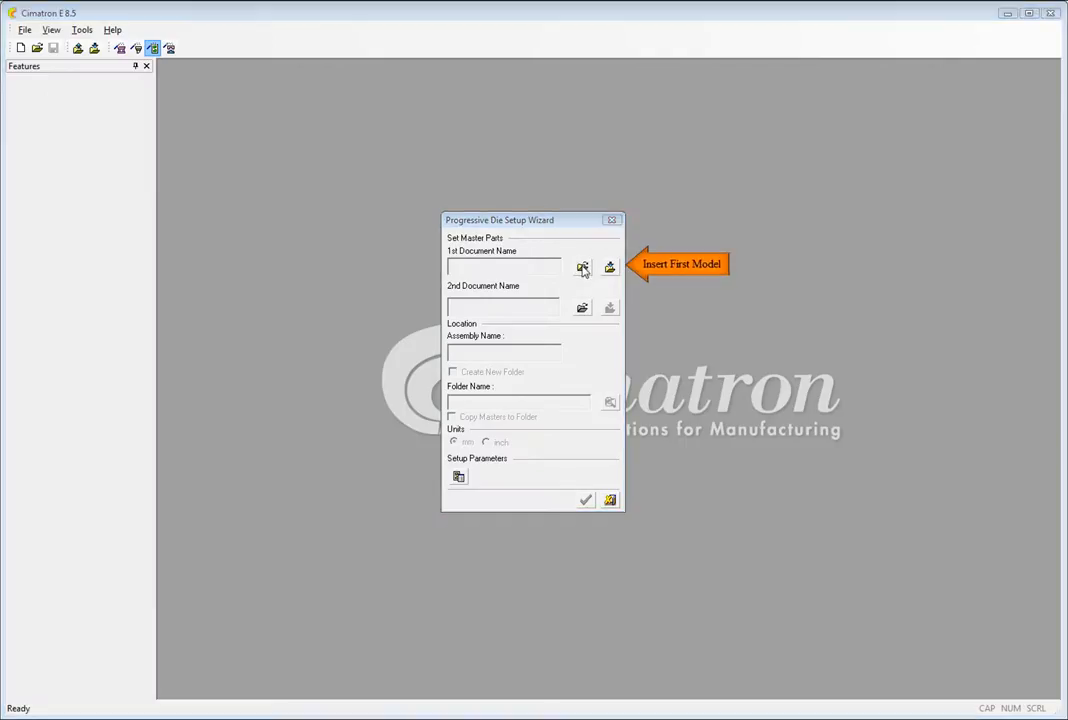
left_click(582, 268)
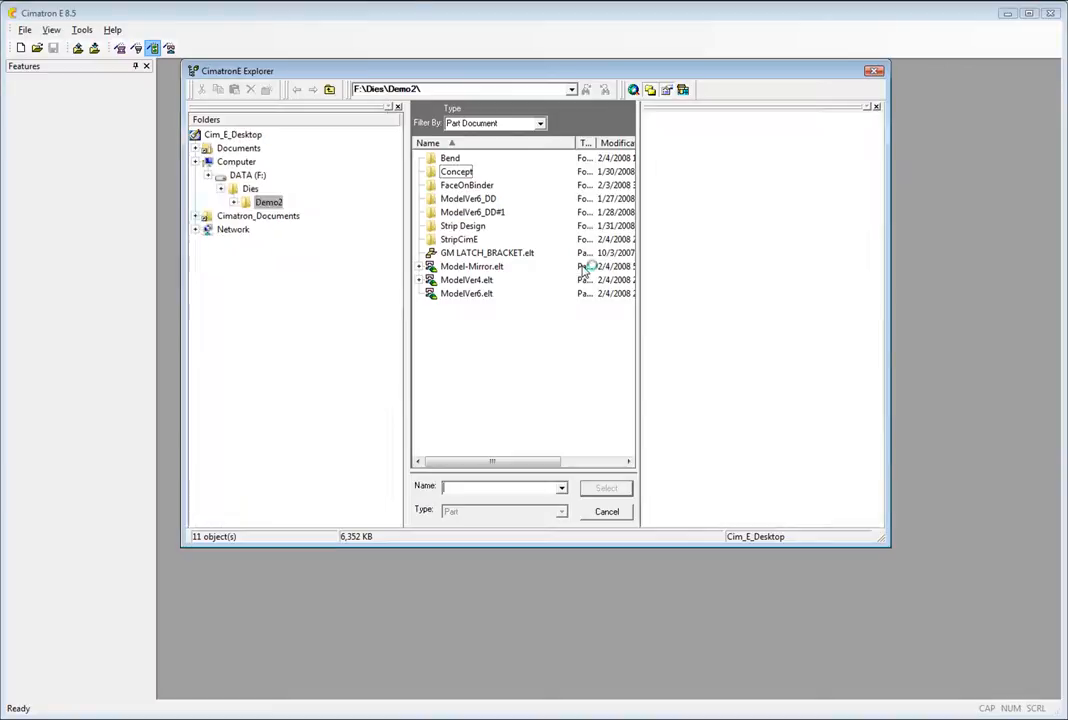
left_click(484, 285)
left_click(604, 552)
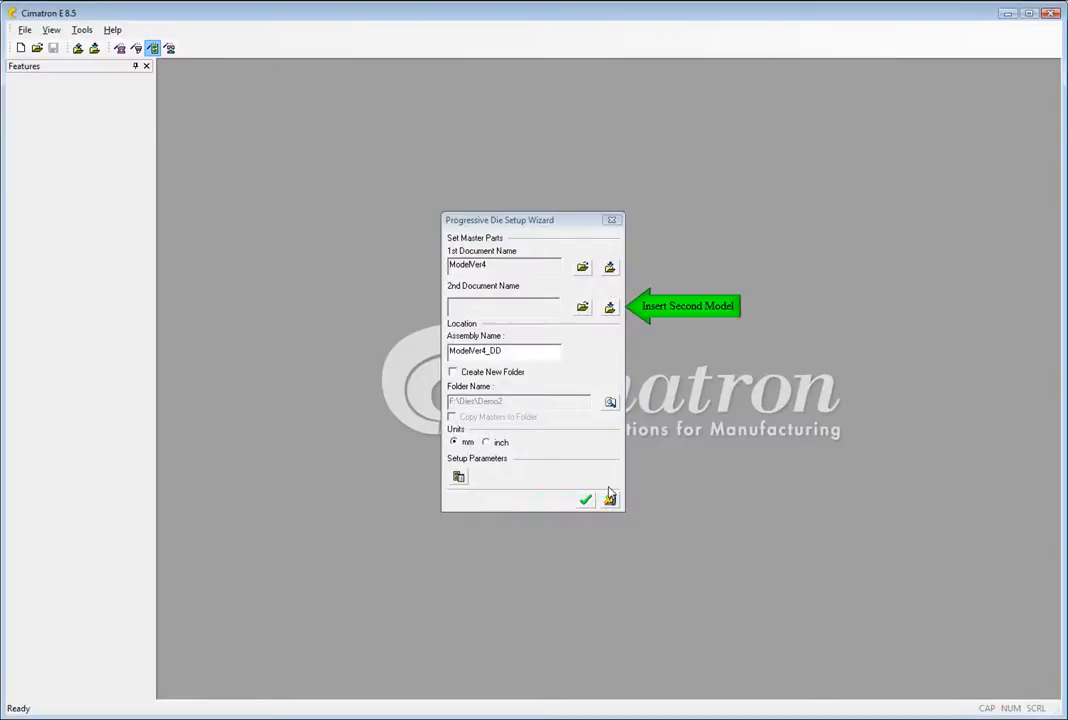
Load Model-Mirror as the second master part and create the die assembly ModelVer4_DD
left_click(582, 309)
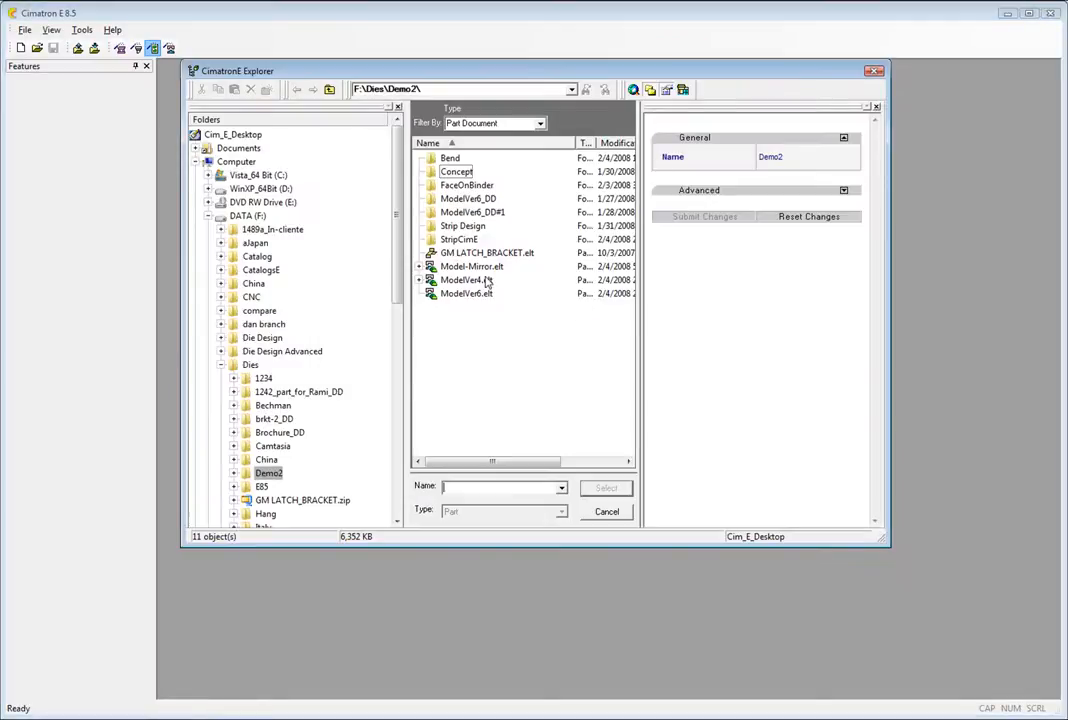
left_click(472, 267)
left_click(601, 488)
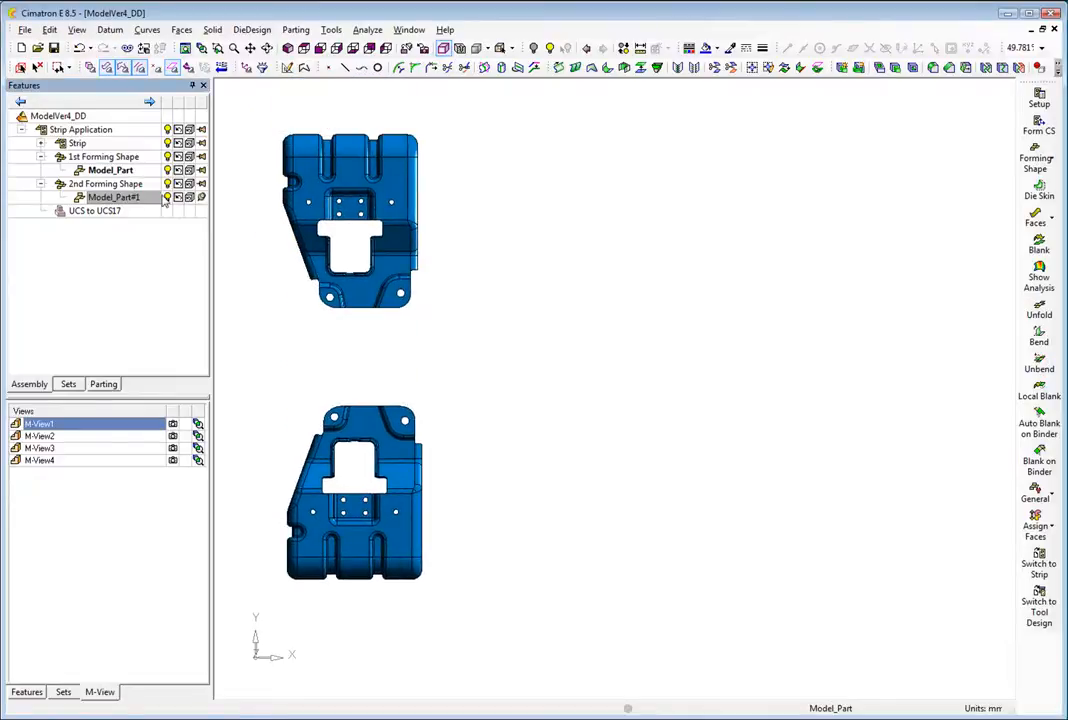
Examine the thickness strain analysis on the formed bracket, and close the analysis
left_click(172, 437)
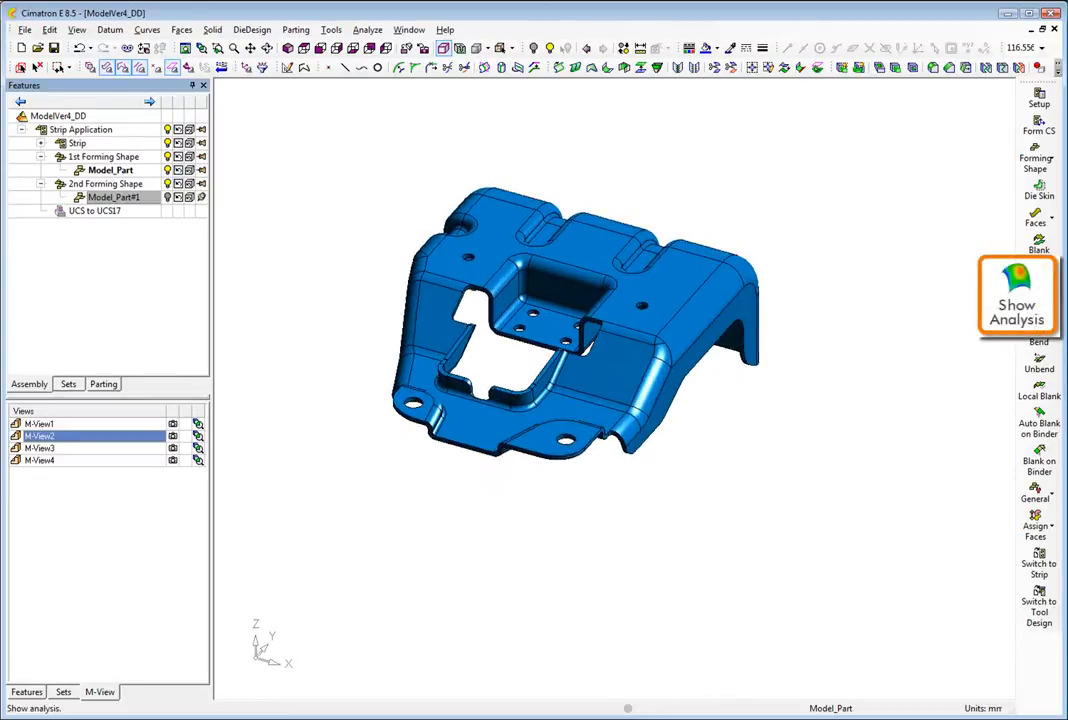
left_click(1039, 276)
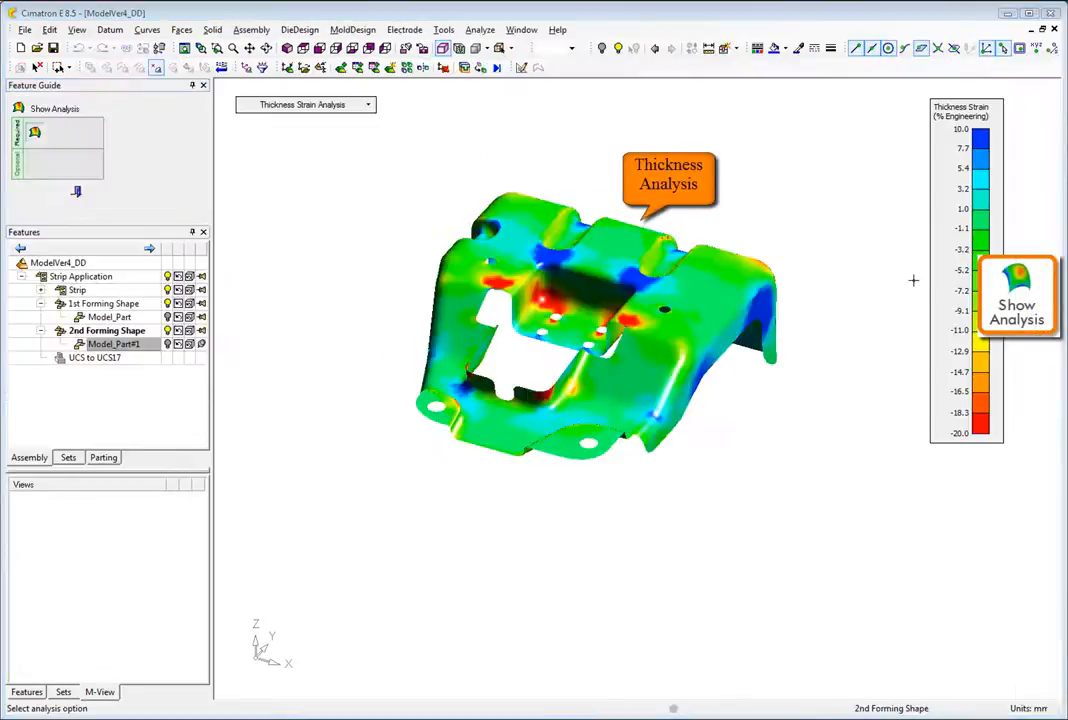
mouse_move(543, 302)
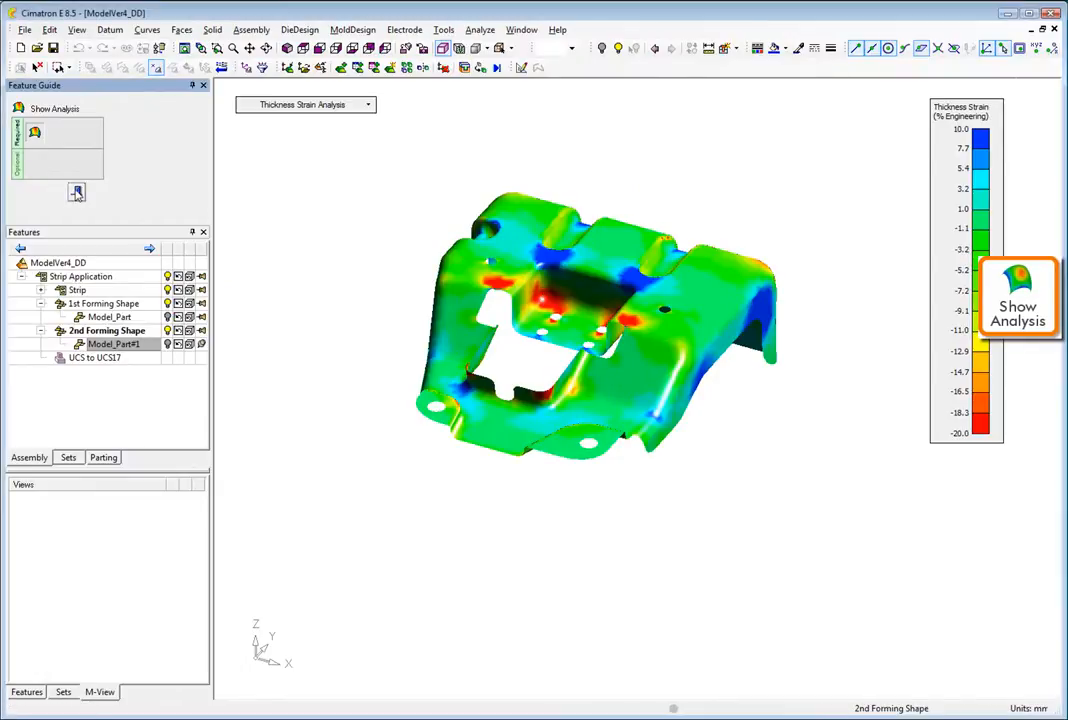
left_click(77, 193)
Examine the bracket's inner side and mark the three flat faces of the end wall as the carrier area
left_click(172, 461)
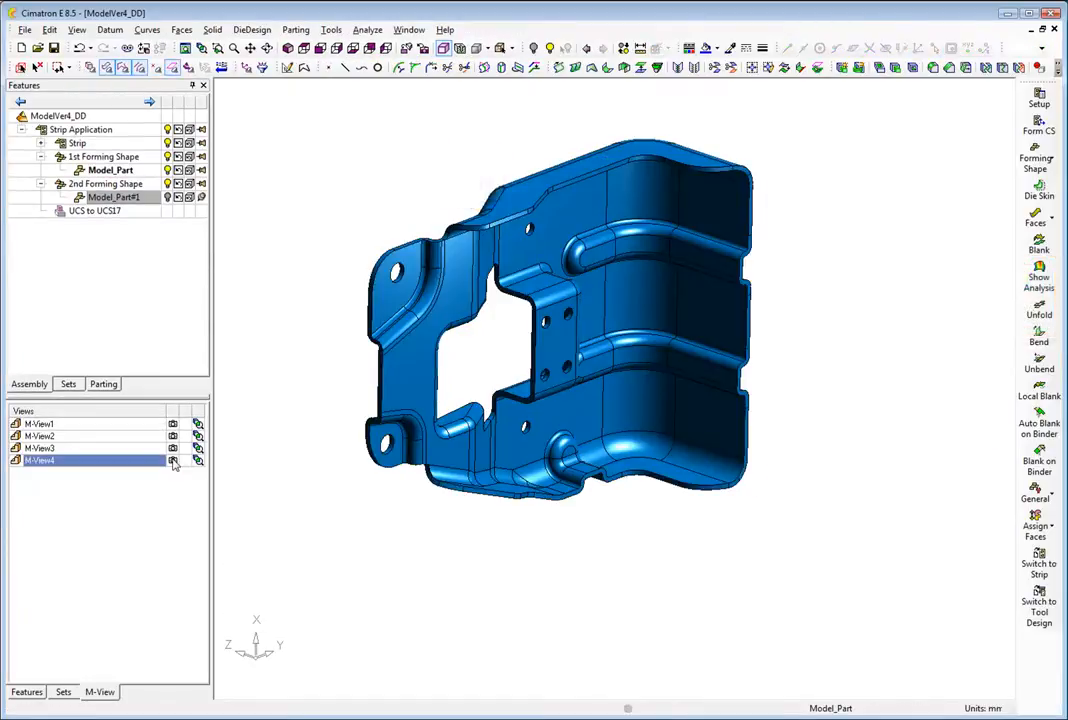
left_click(173, 449)
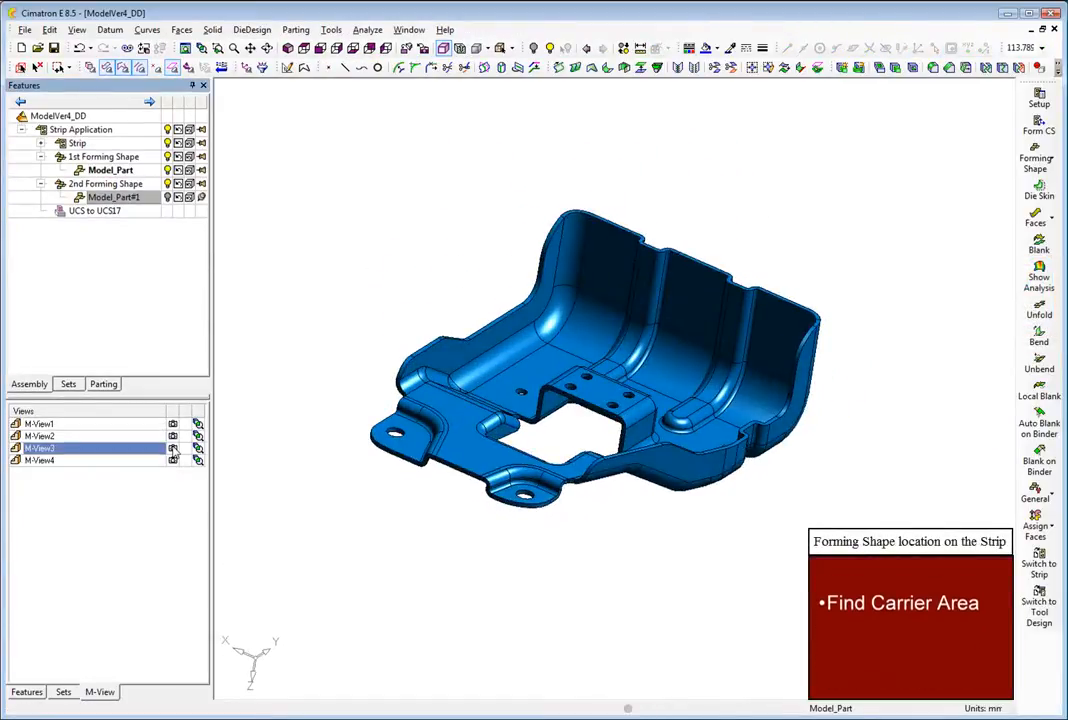
left_click(610, 248)
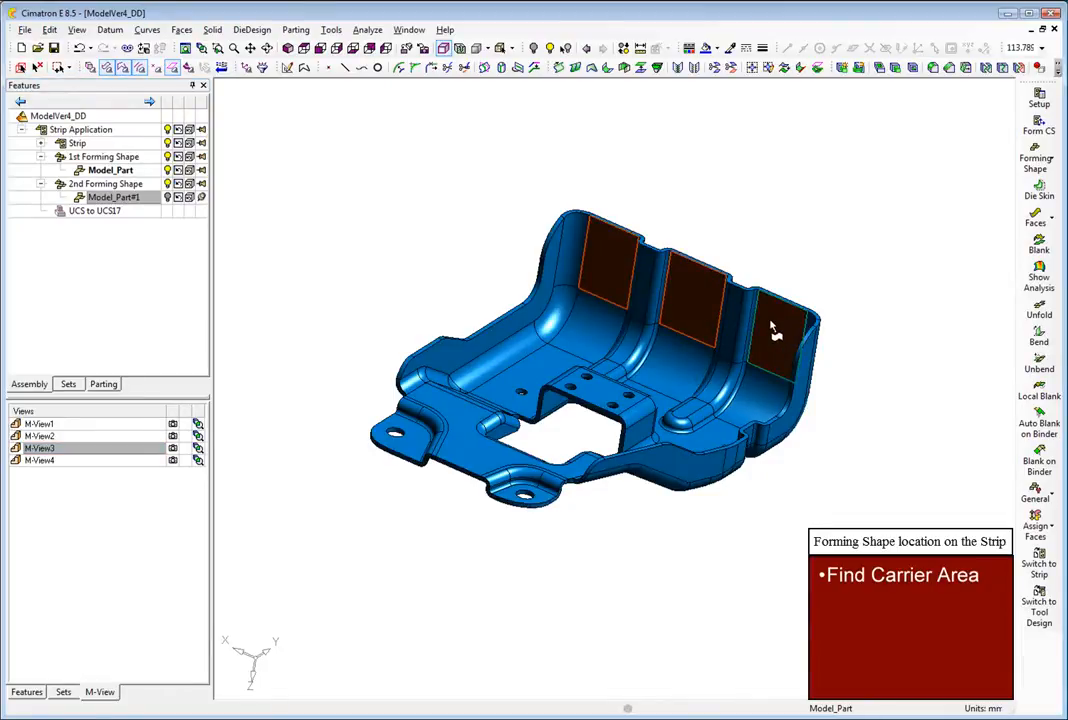
Sweep the edges of the three flat end-wall faces outward on one side by a delta of 20 mm as carrier tabs
left_click(181, 29)
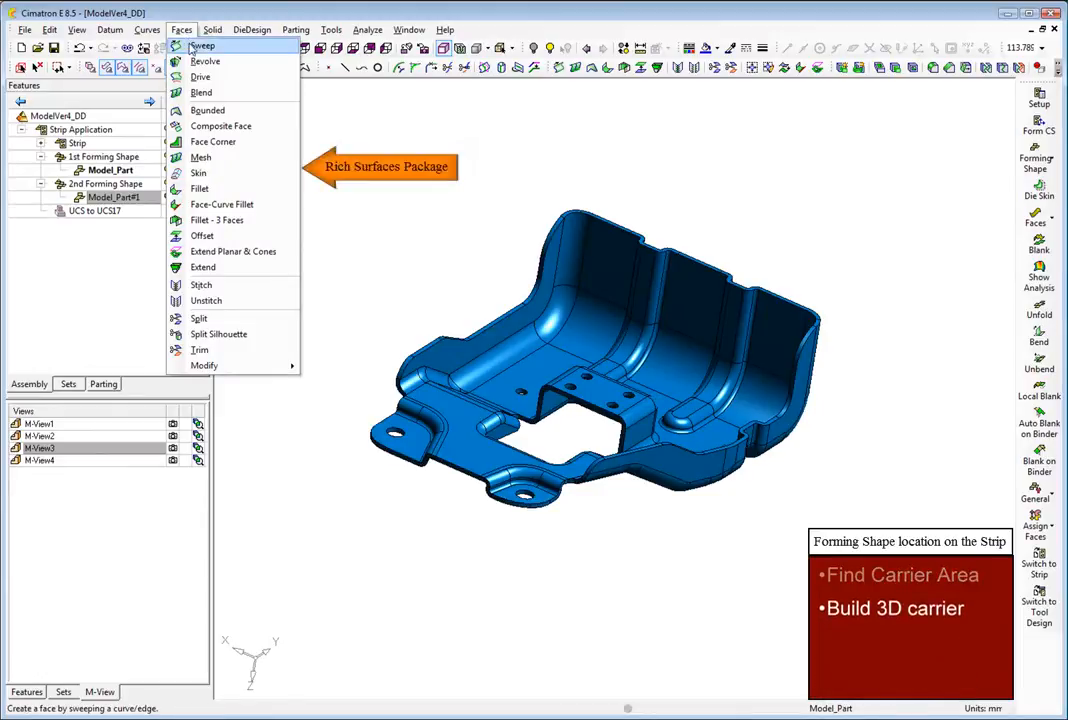
left_click(195, 46)
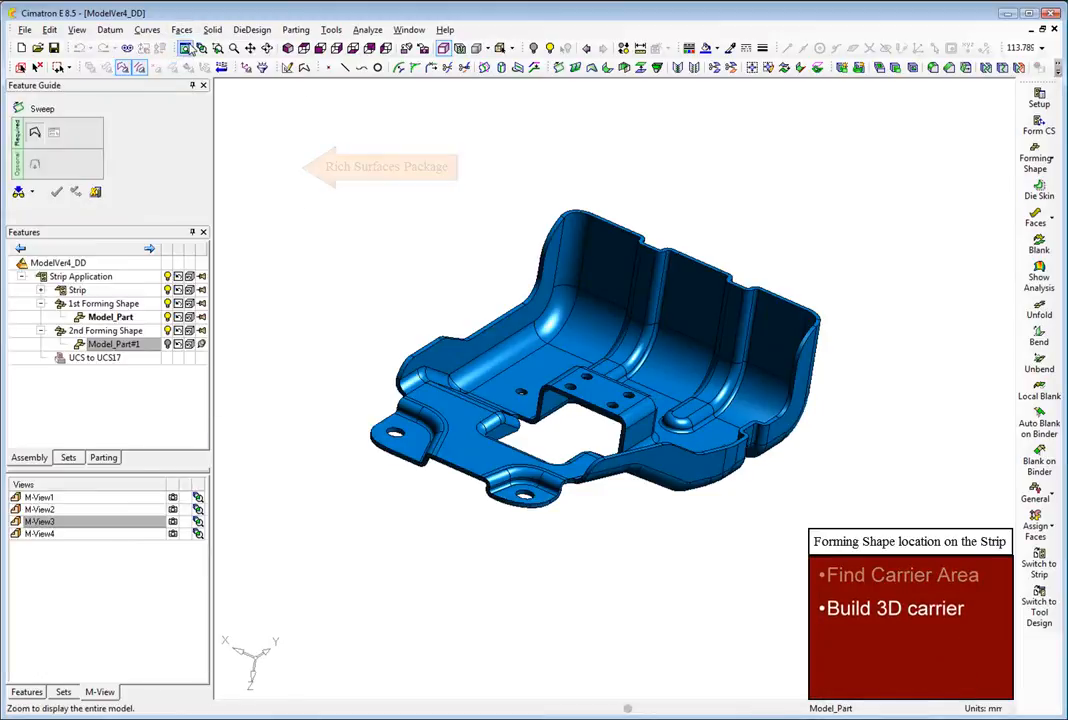
left_click(609, 228)
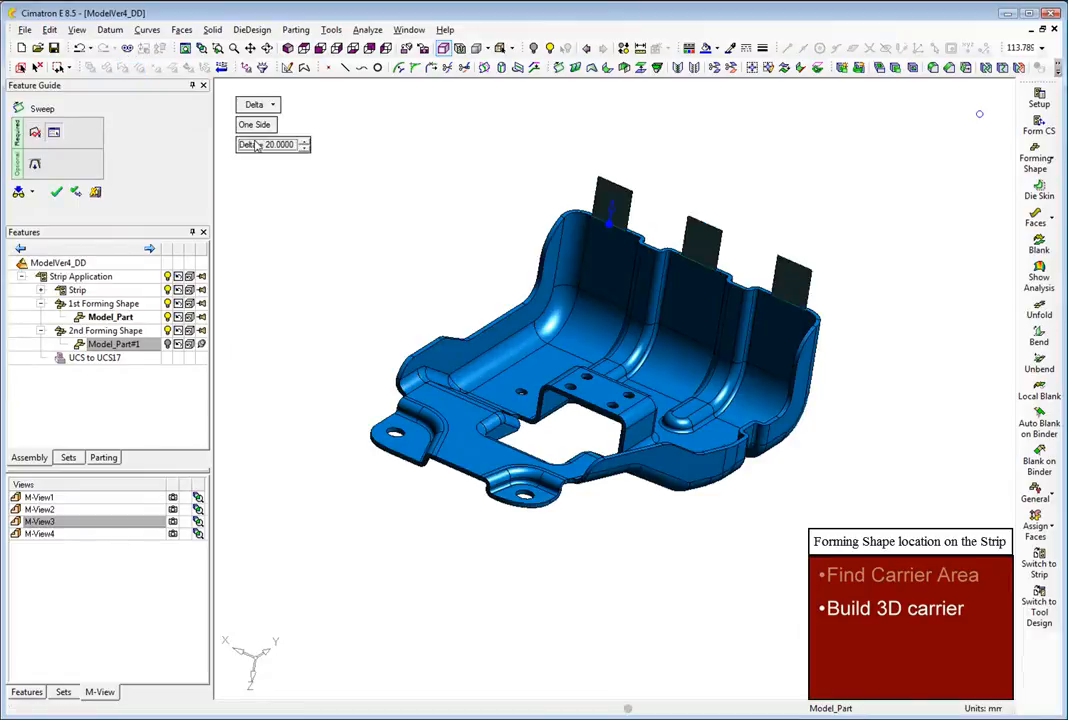
middle_click(354, 208)
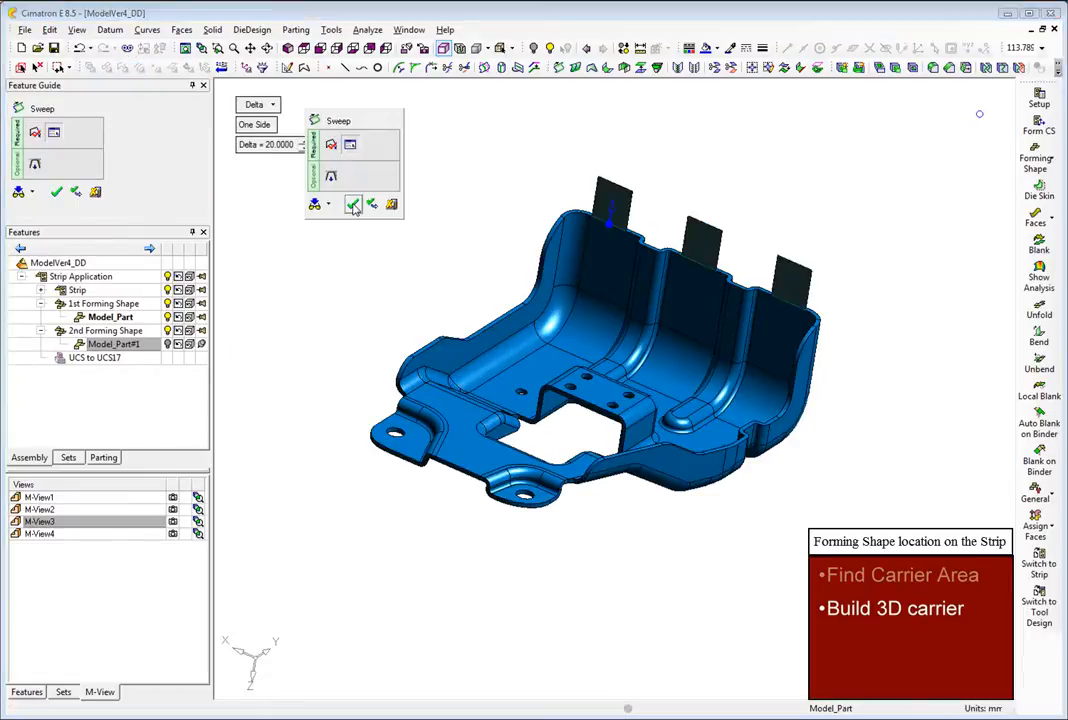
left_click(354, 206)
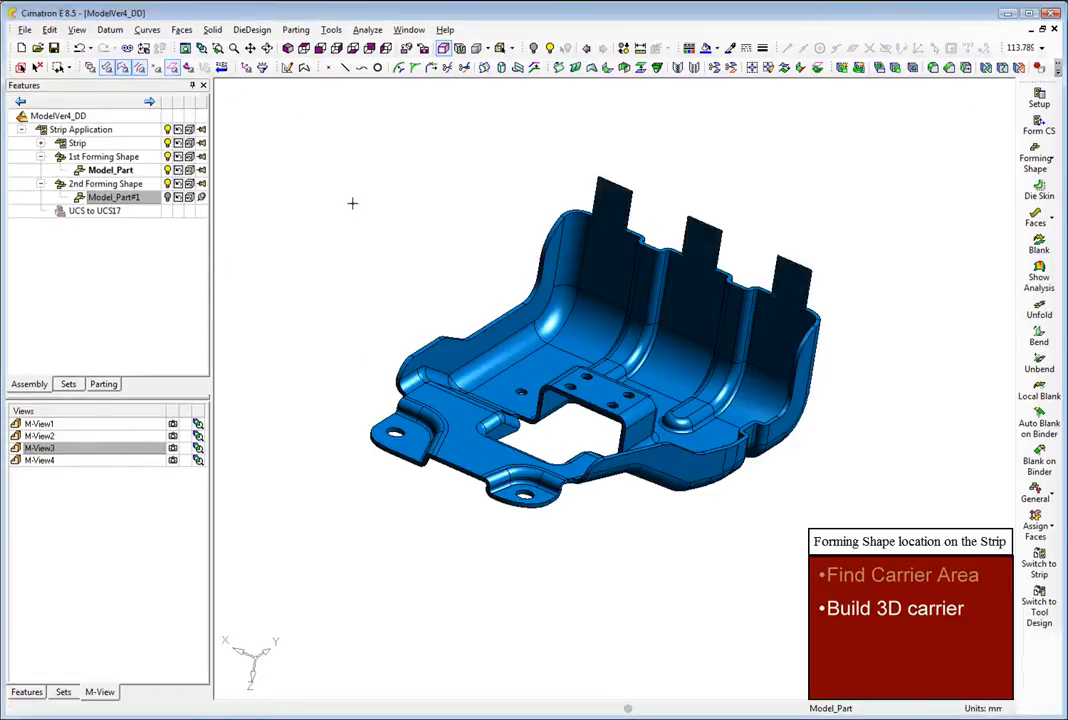
Create a UCS normal to the middle carrier tab, with its origin at the midpoint of the tab's outer edge
left_click(110, 29)
mouse_move(124, 77)
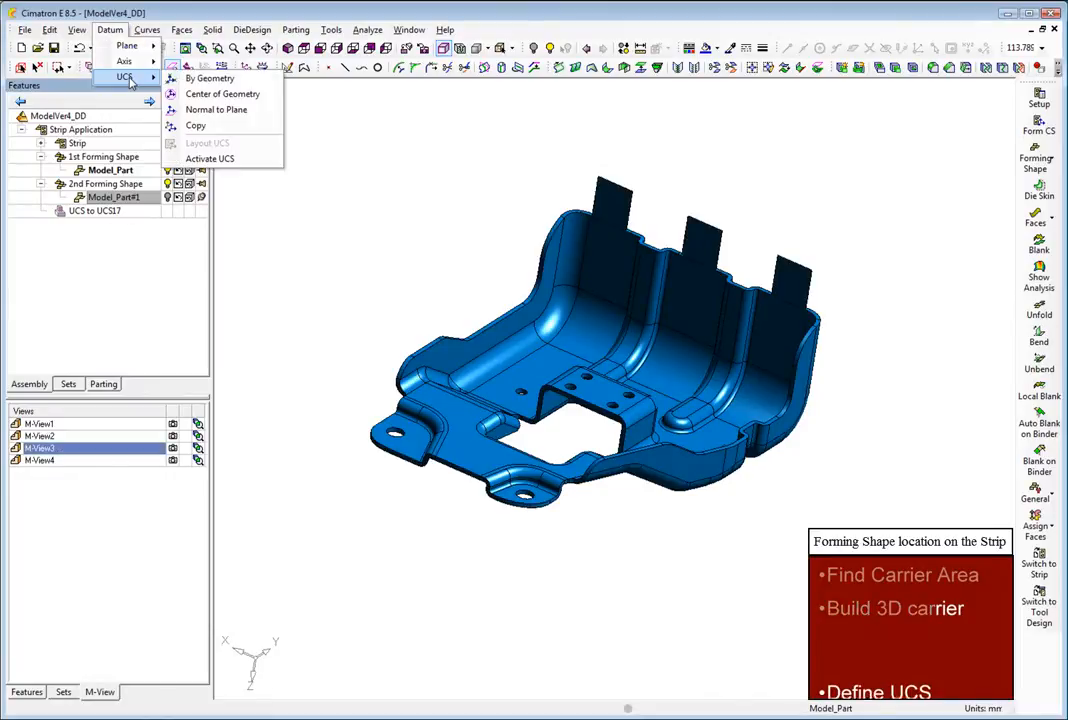
left_click(218, 111)
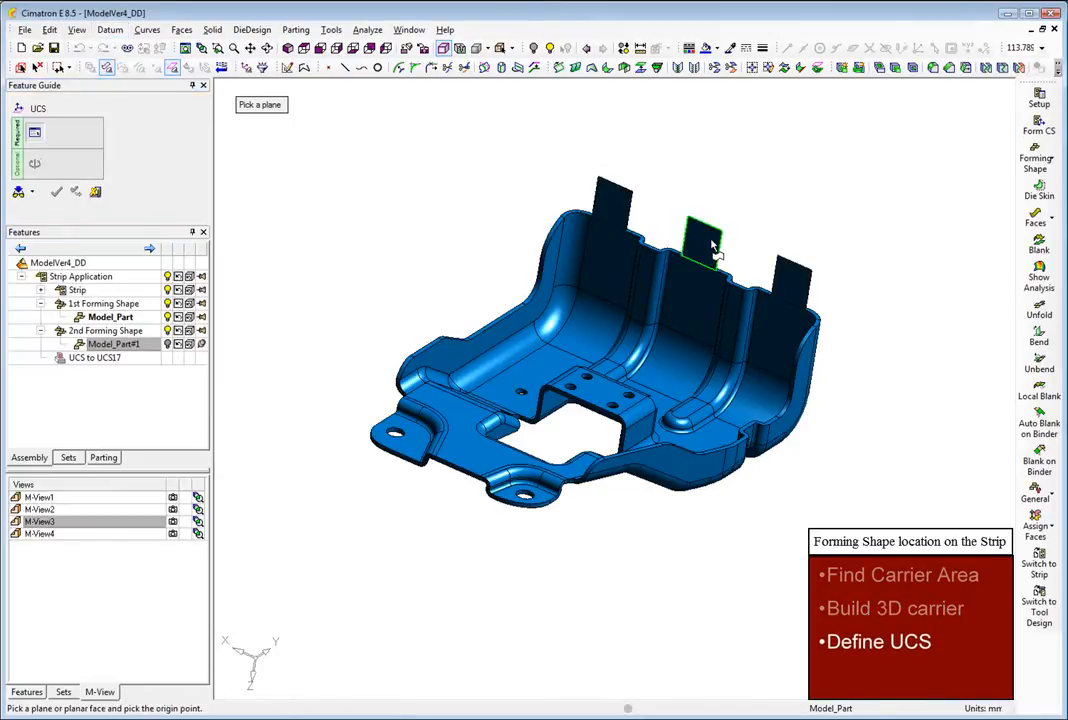
left_click(708, 228)
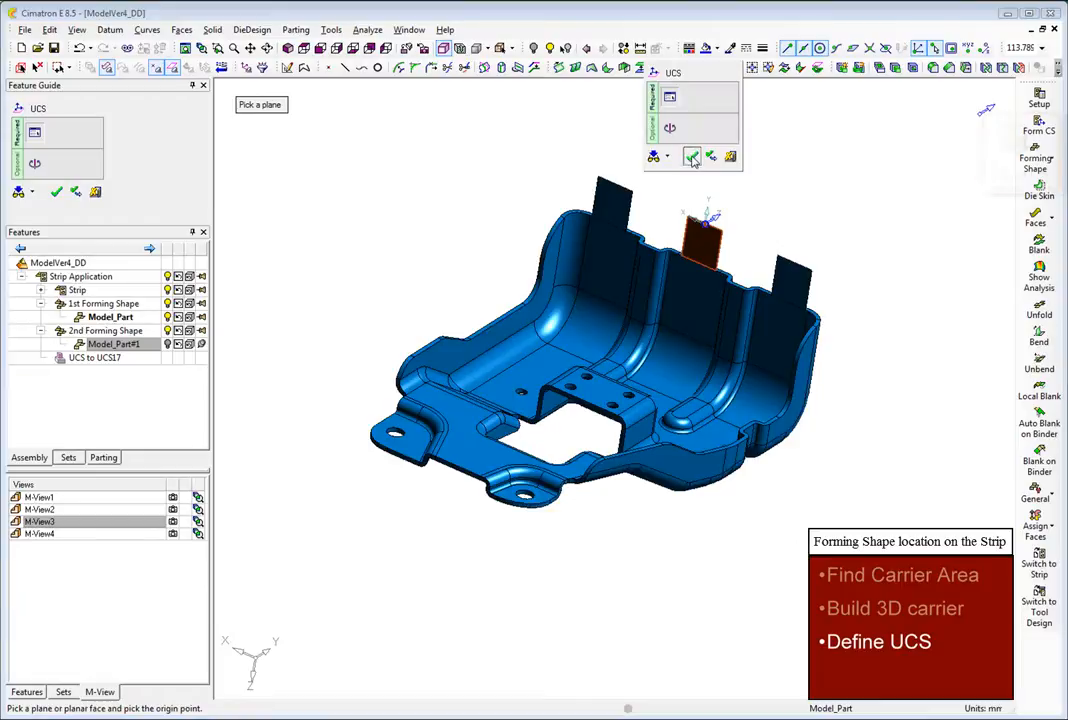
left_click(692, 158)
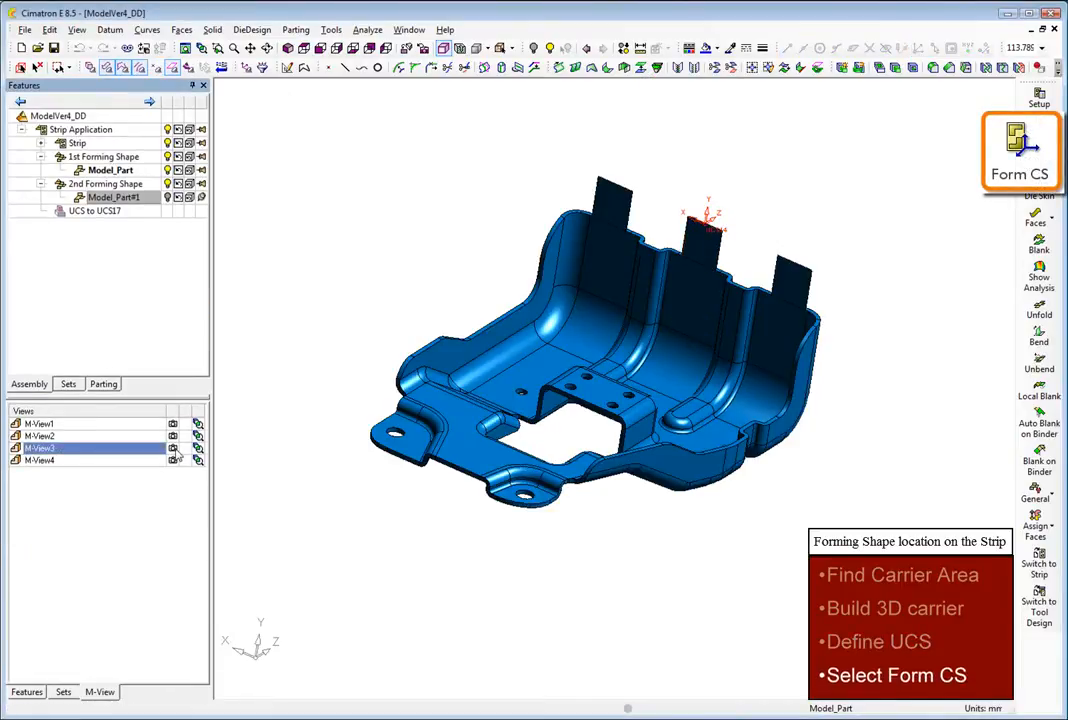
Add a regular forming shape beside the bracket as a copied part import with a forming progression of 200 mm
left_click(289, 50)
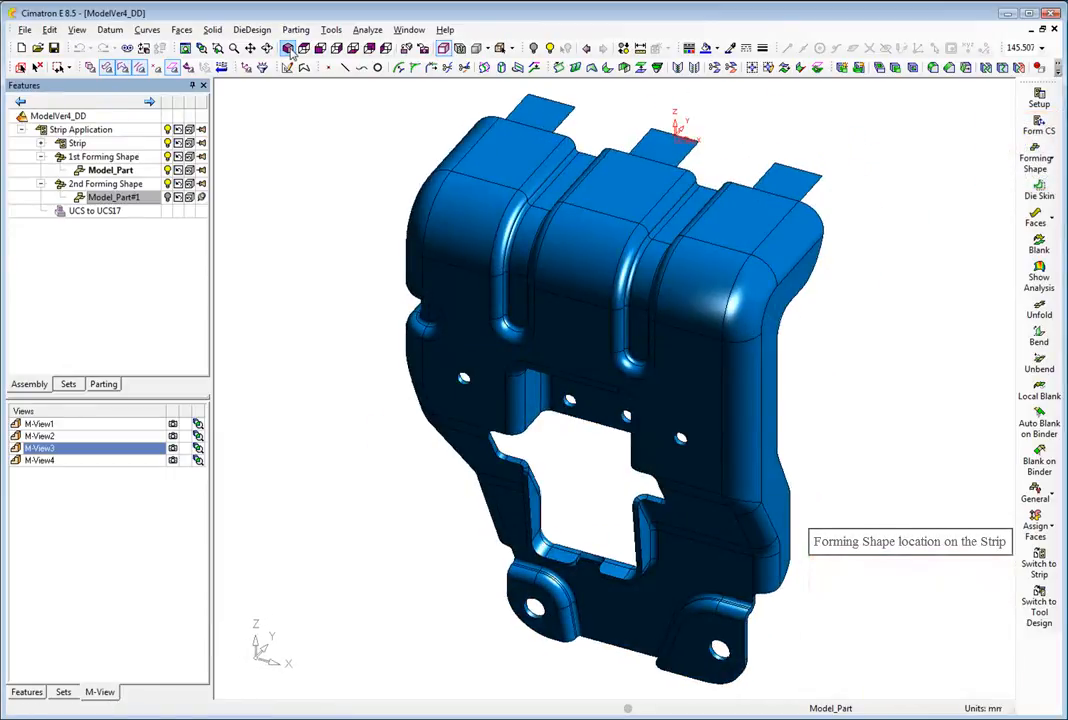
scroll(301, 288, "down", 5)
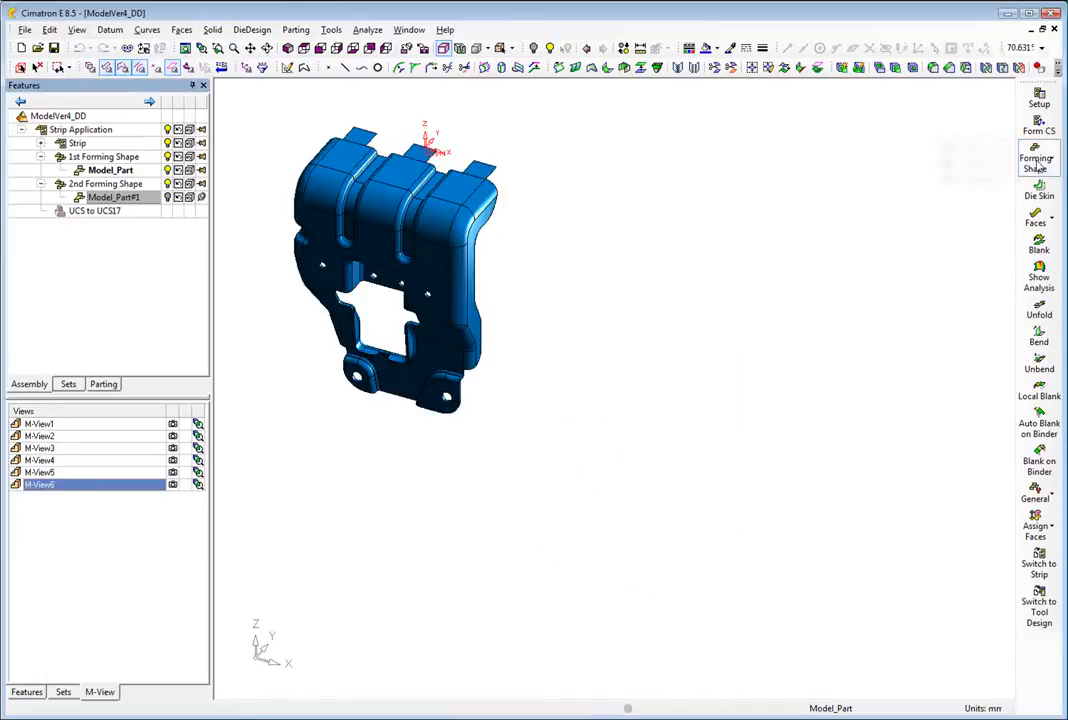
left_click(1036, 160)
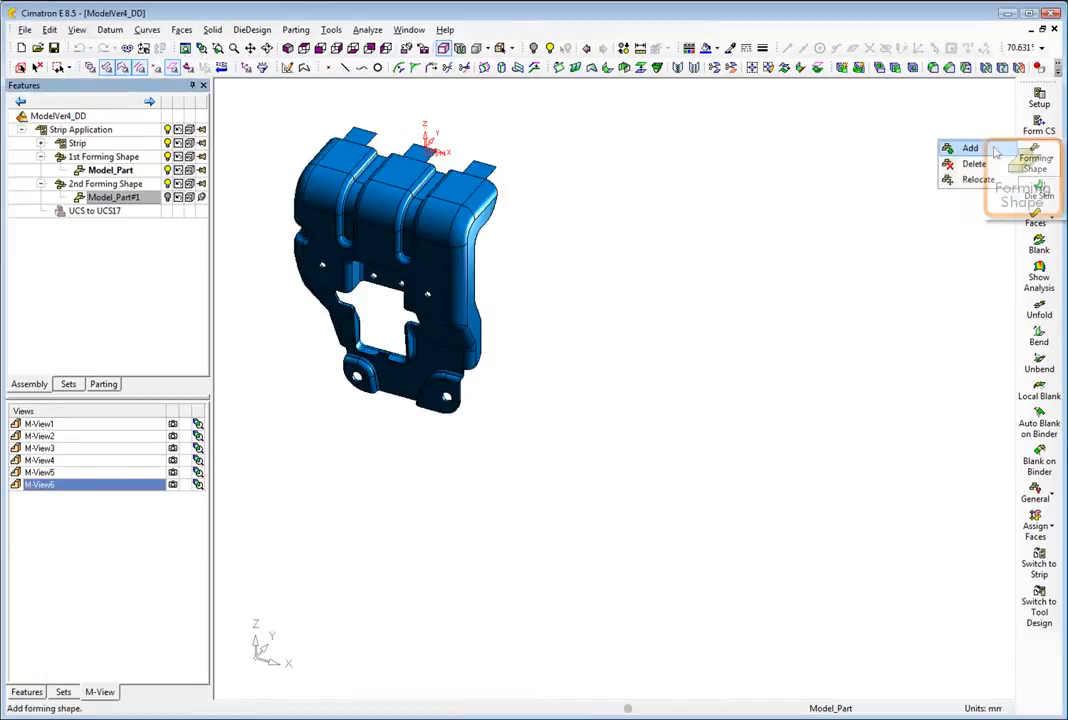
left_click(950, 148)
left_click(460, 199)
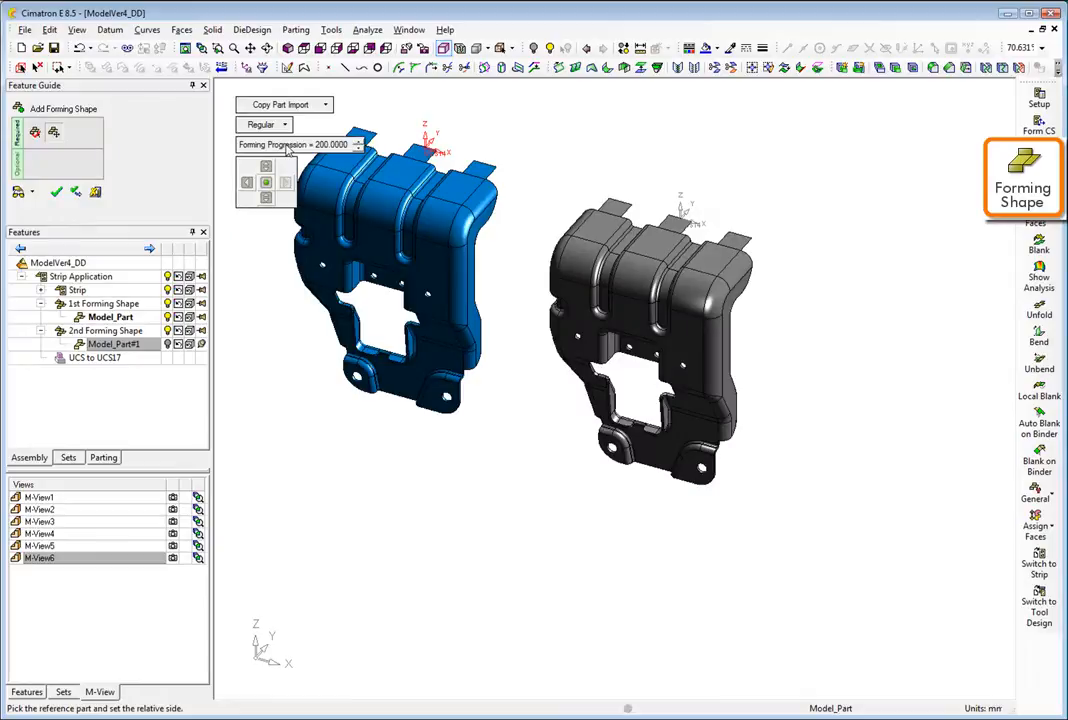
middle_click(286, 359)
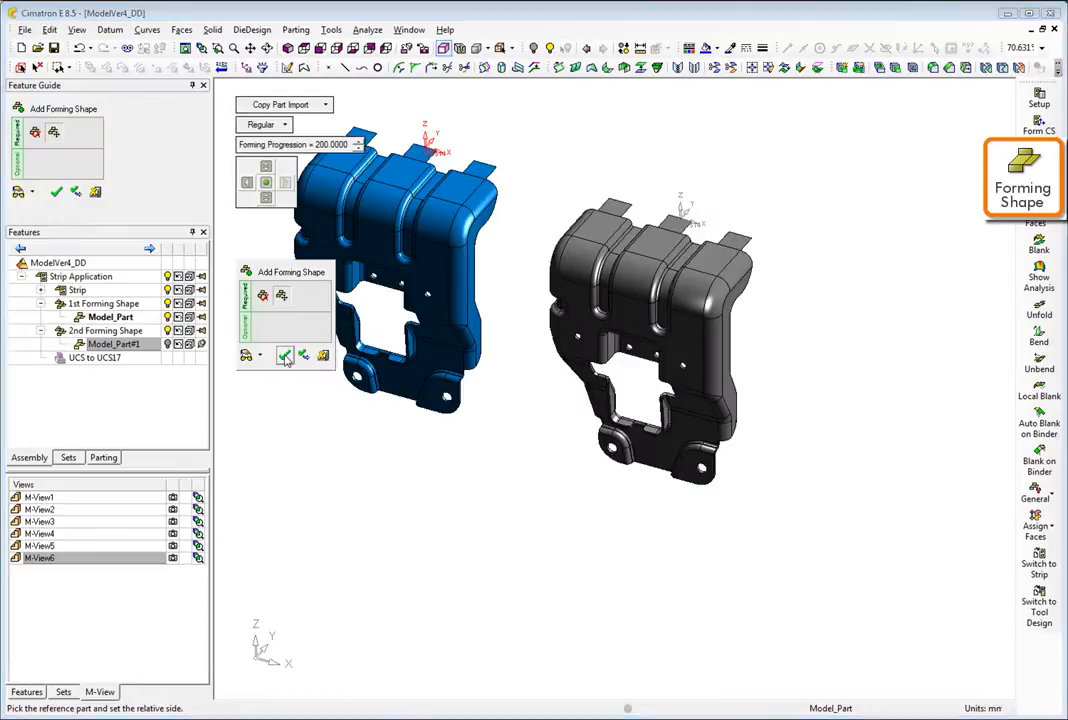
left_click(286, 359)
Create a die skin from the smoothly connected faces of the newly added forming shape
left_click(173, 424)
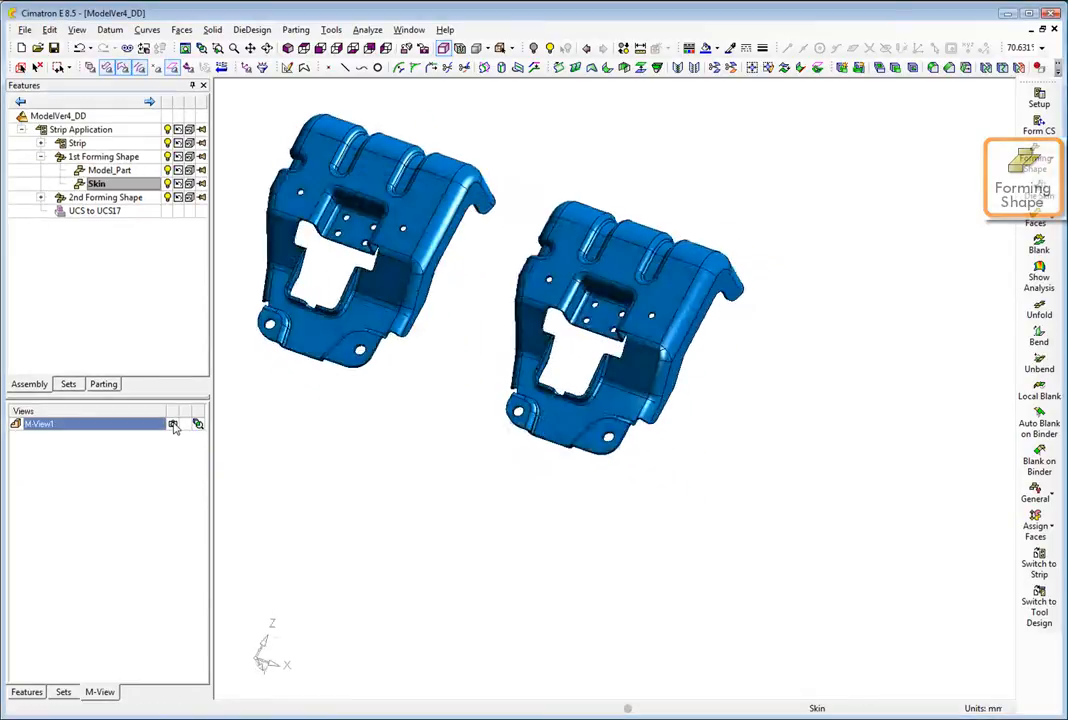
left_click(173, 437)
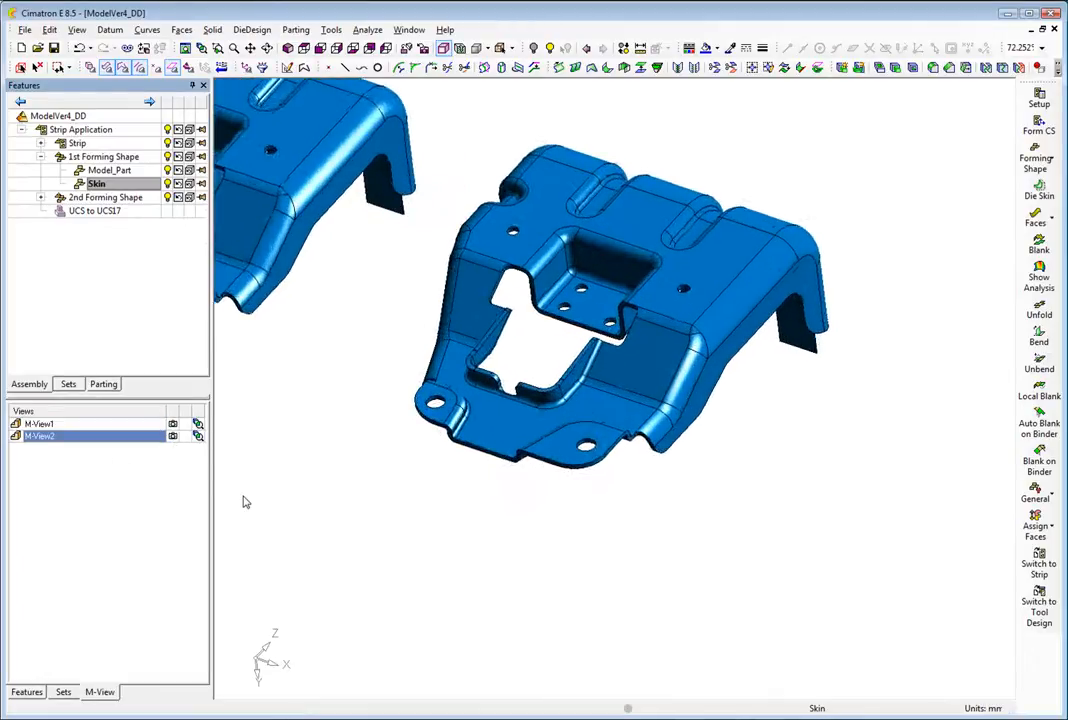
left_click(1039, 190)
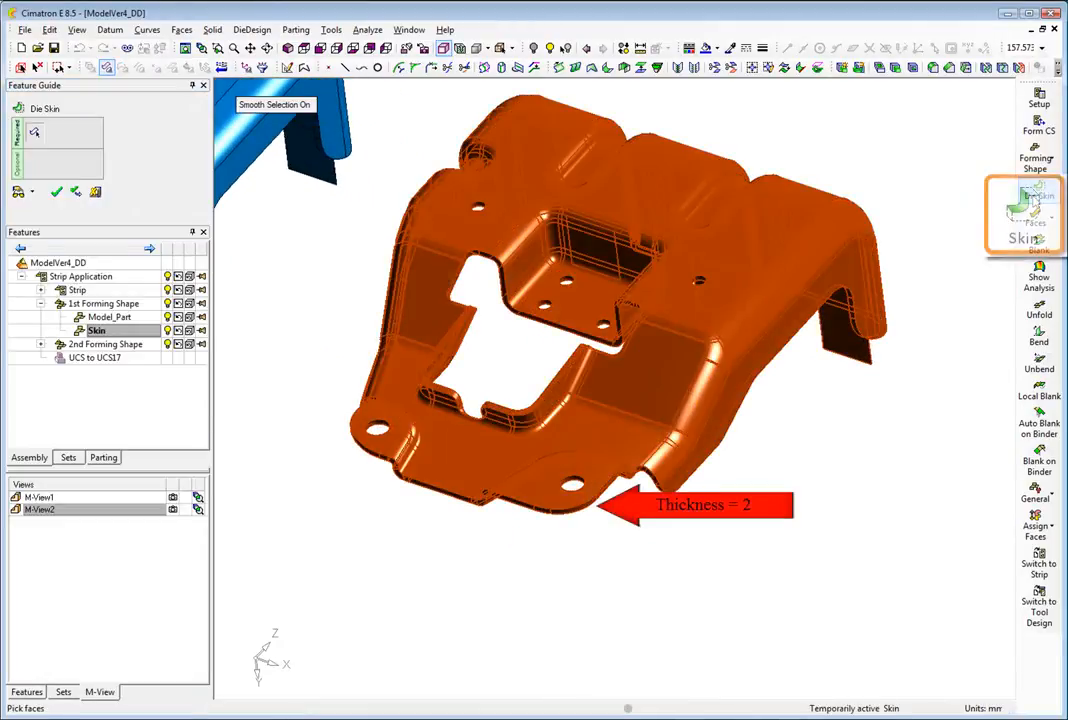
left_click(440, 366)
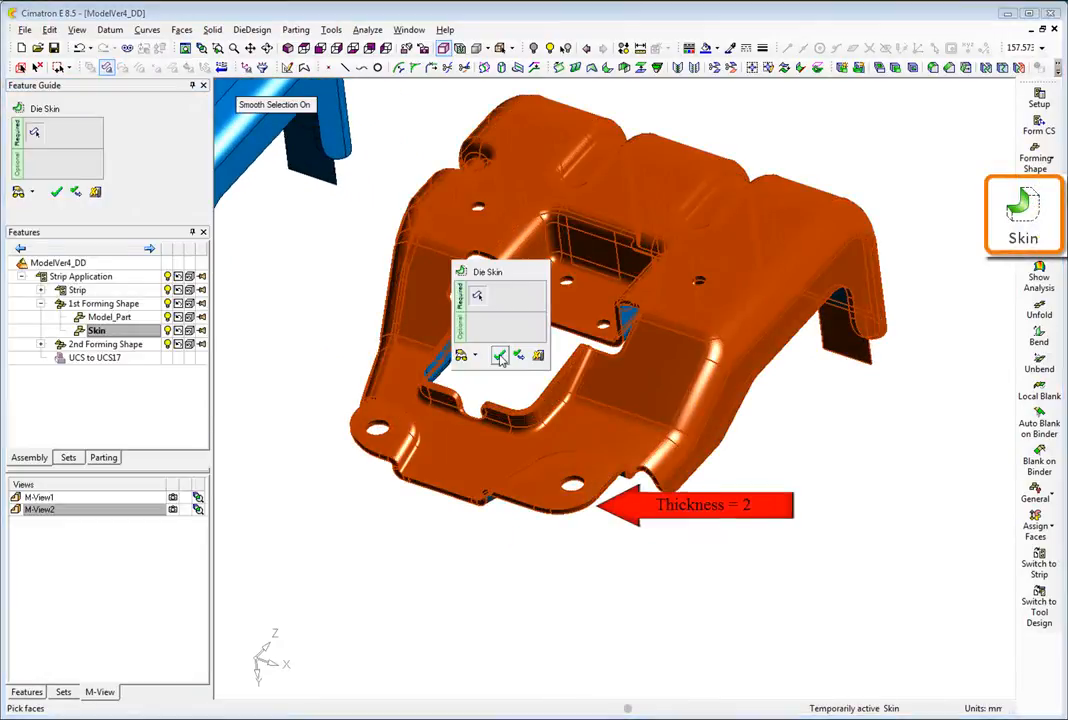
left_click(499, 356)
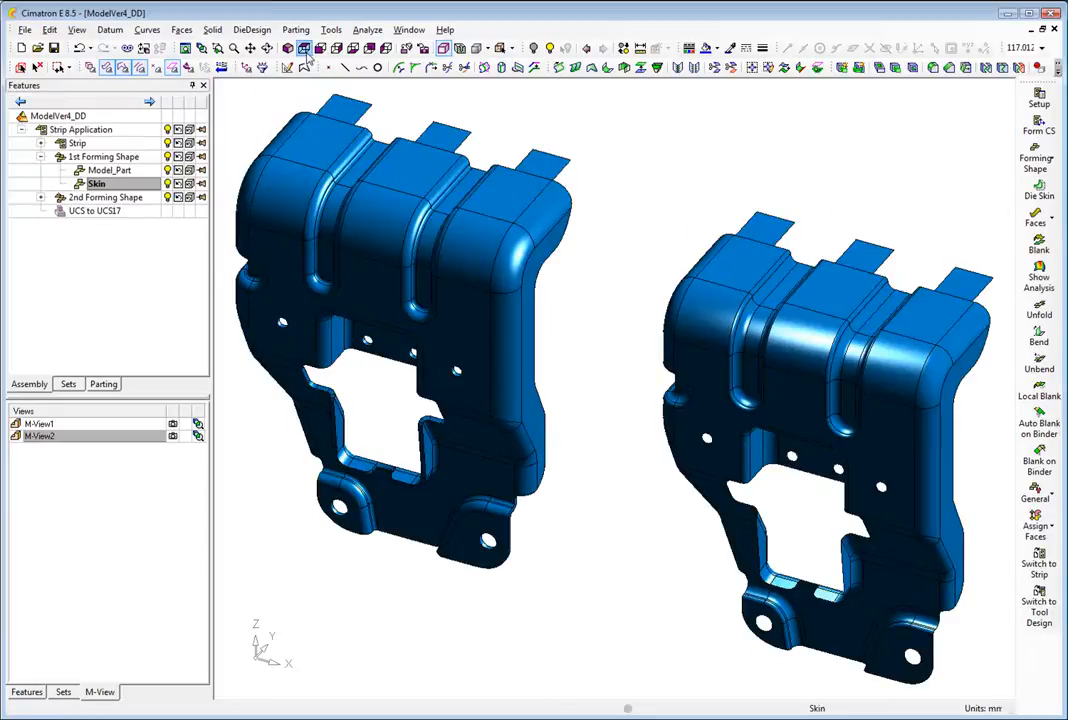
Round the six sharp skin corners where the three carrier tabs meet the bracket, using Face Corner with a 1 mm radius
left_click(307, 53)
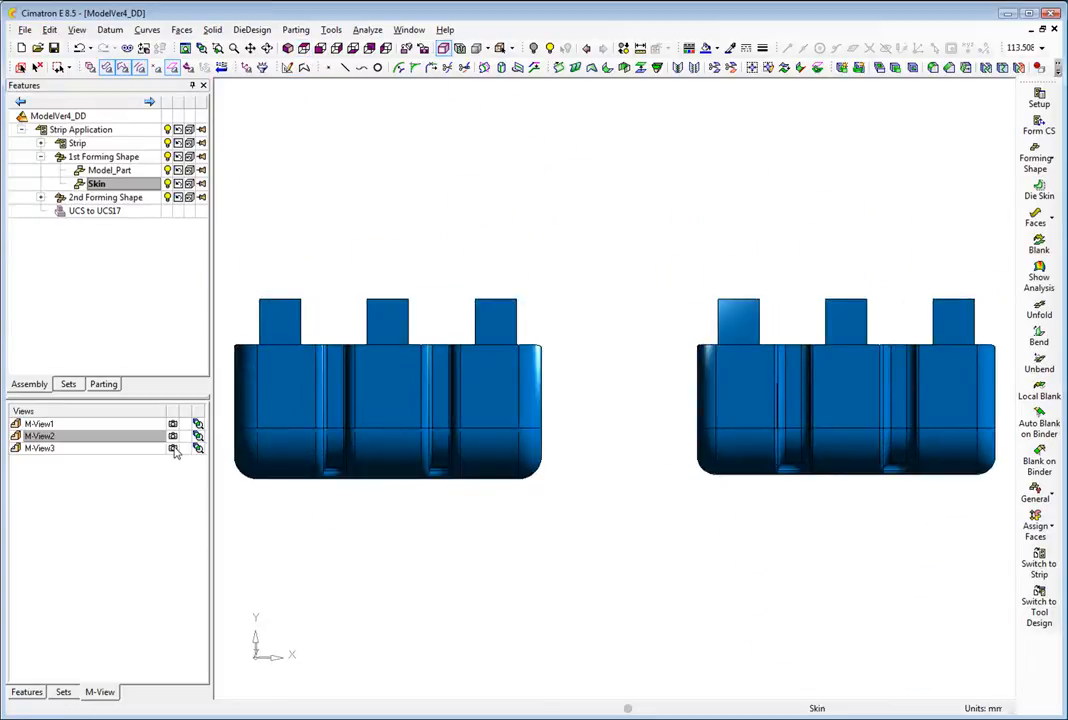
left_click(173, 449)
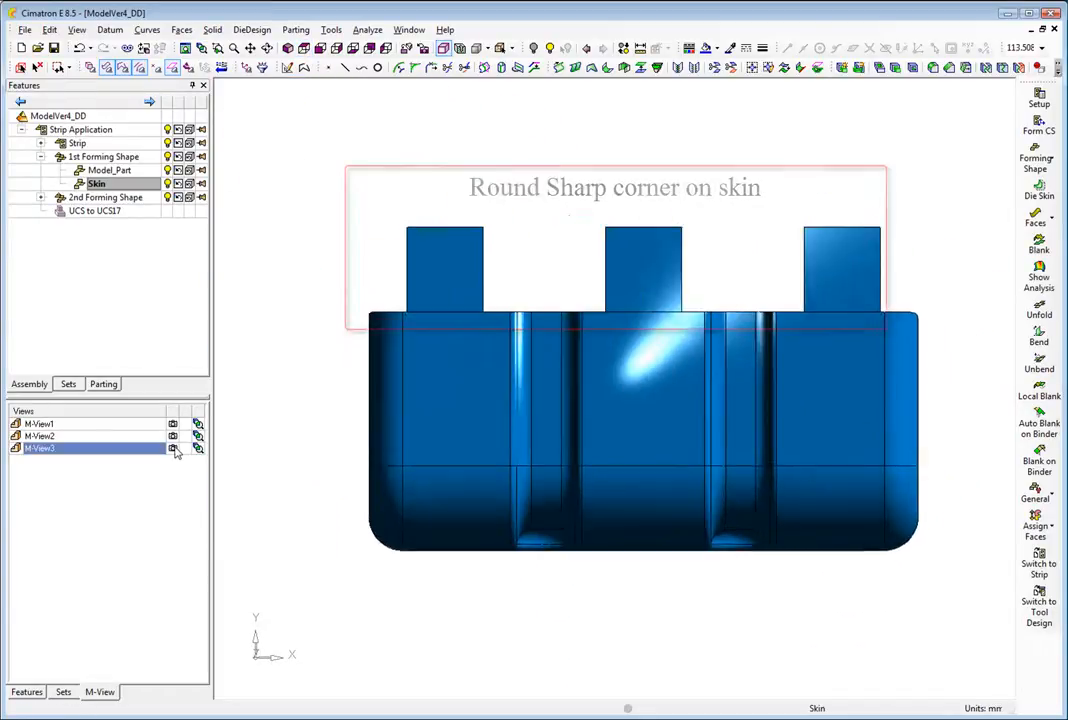
left_click(182, 30)
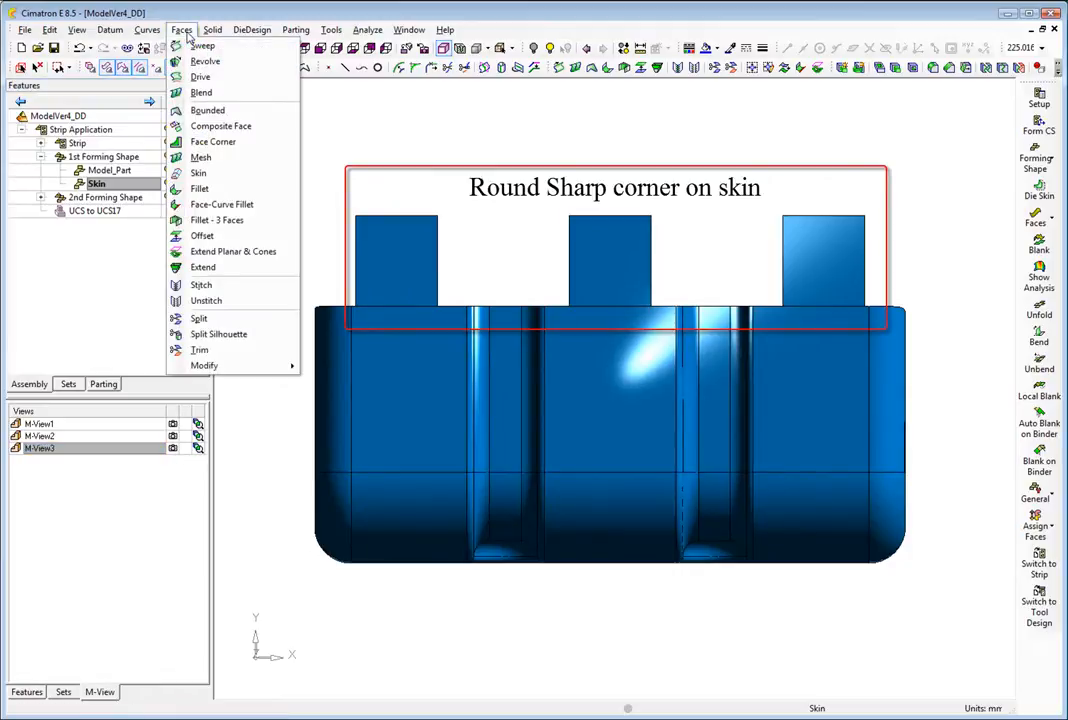
left_click(213, 141)
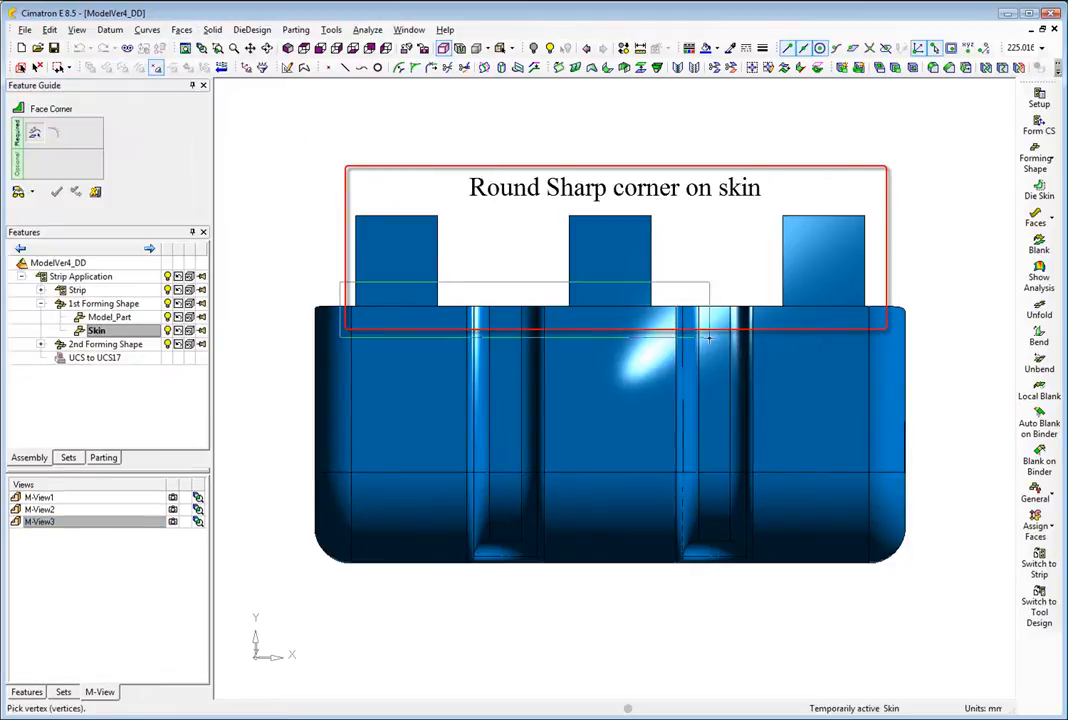
left_click_drag(872, 325, 872, 326)
type("1")
key("Return")
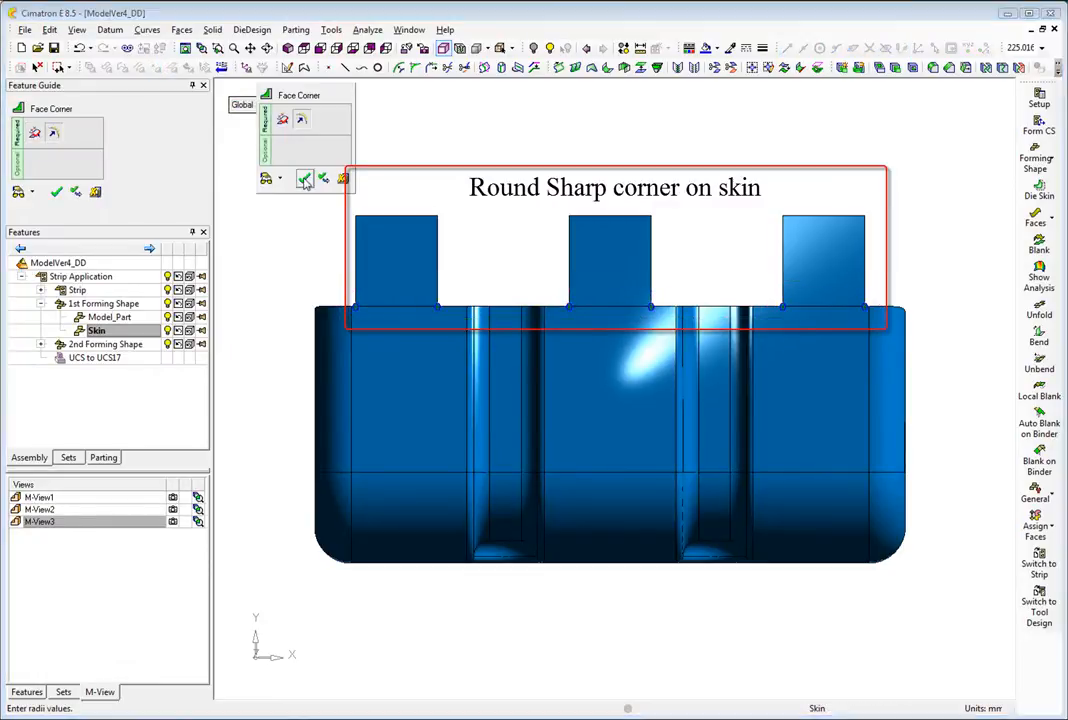
left_click(305, 179)
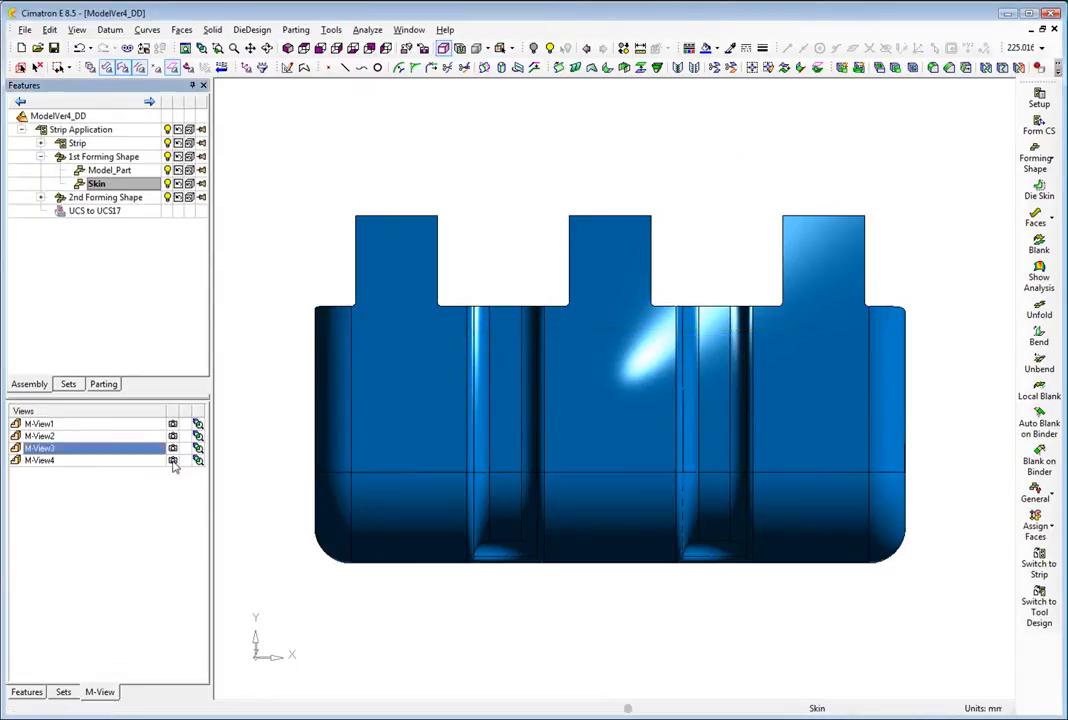
left_click(173, 461)
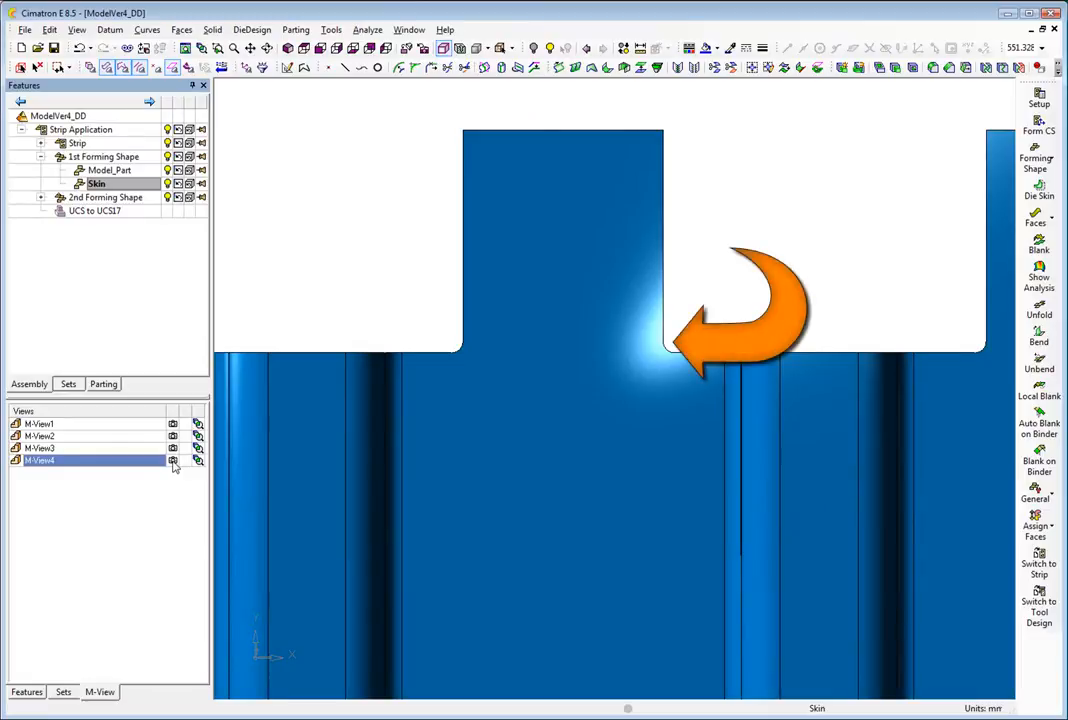
Add another regular forming shape after the skin as a copied part import with a forming progression of 200 mm
left_click(173, 473)
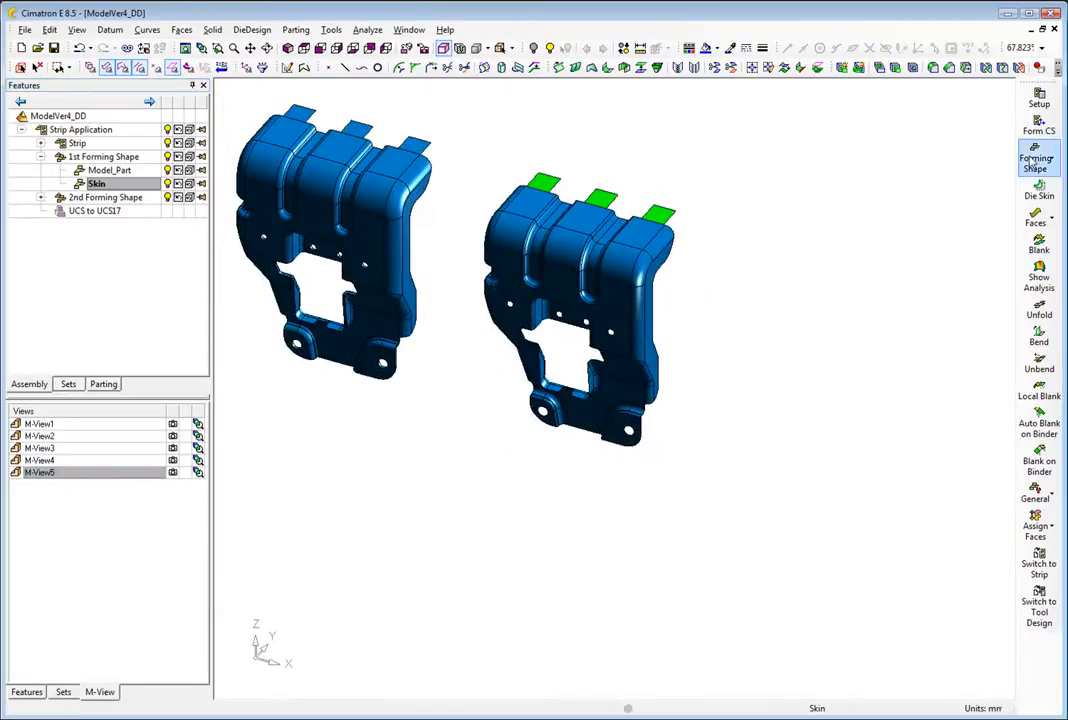
left_click(1036, 160)
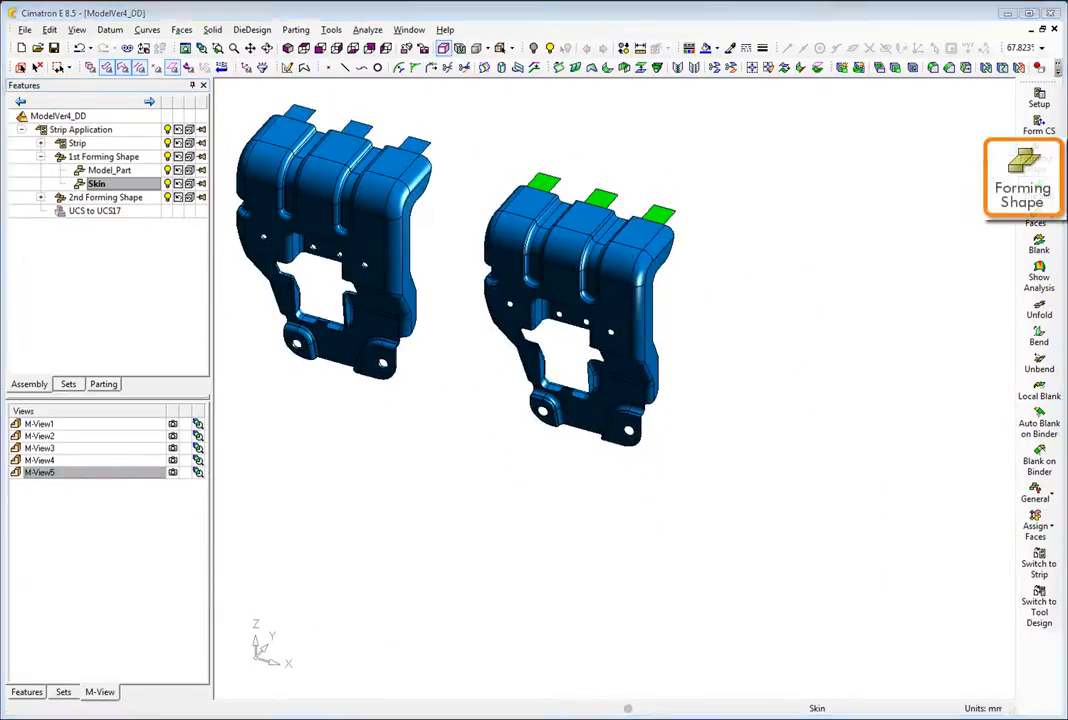
left_click(965, 146)
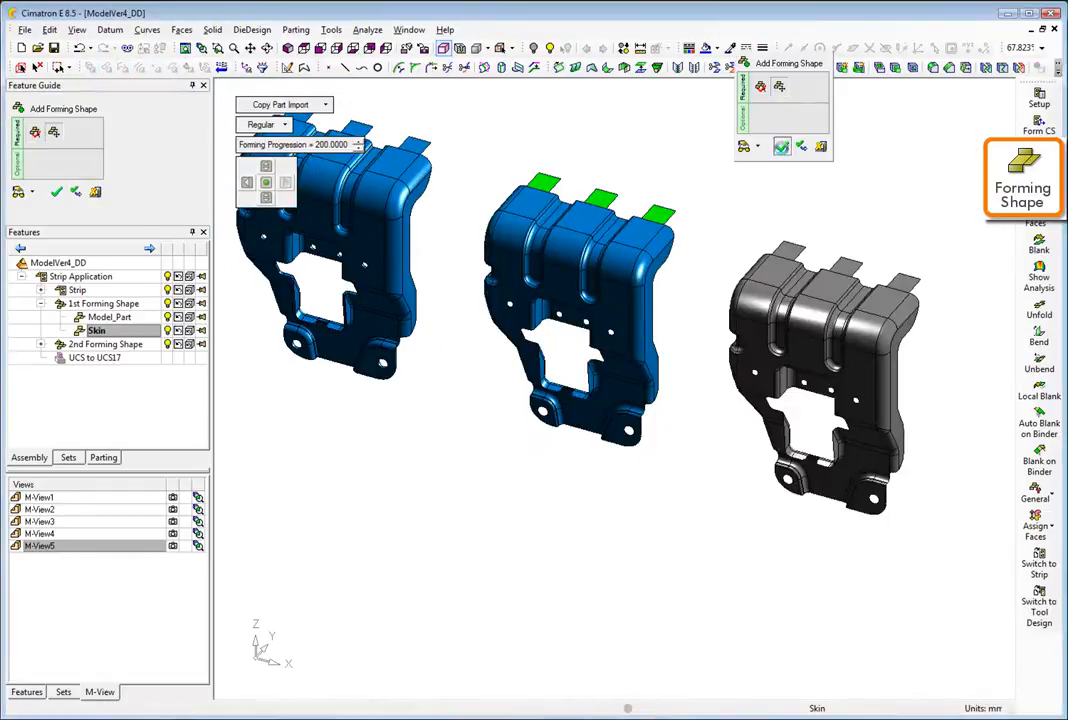
Offset the outer edge of the middle carrier tab inward by 8 mm, keeping the original edge
left_click(173, 436)
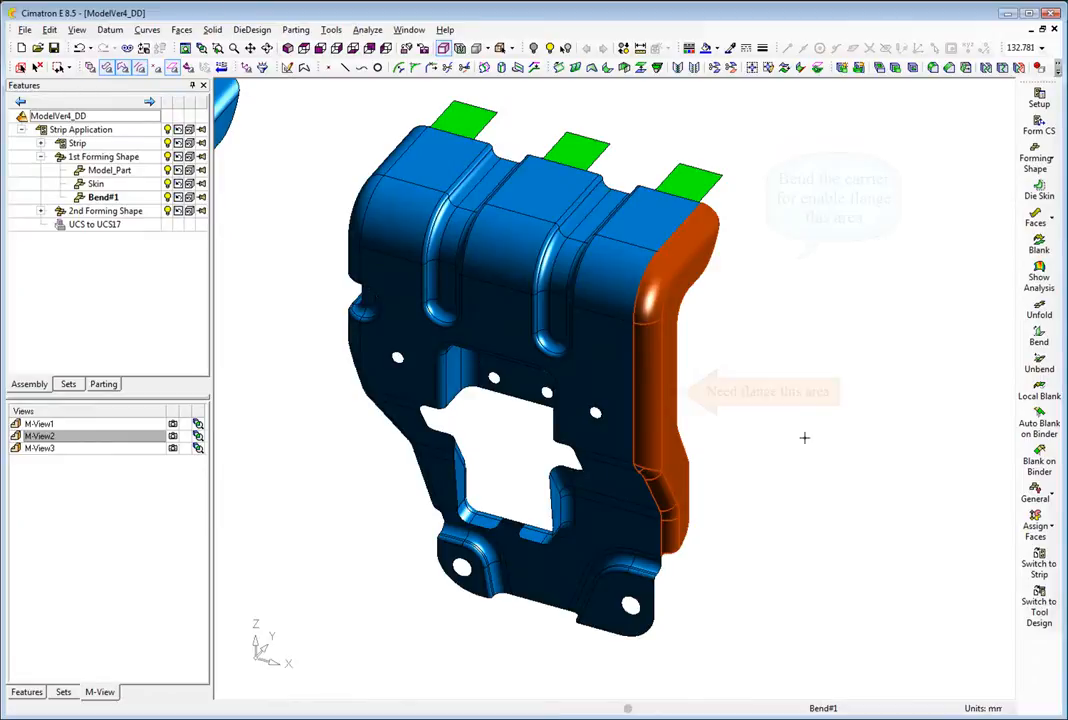
left_click(173, 448)
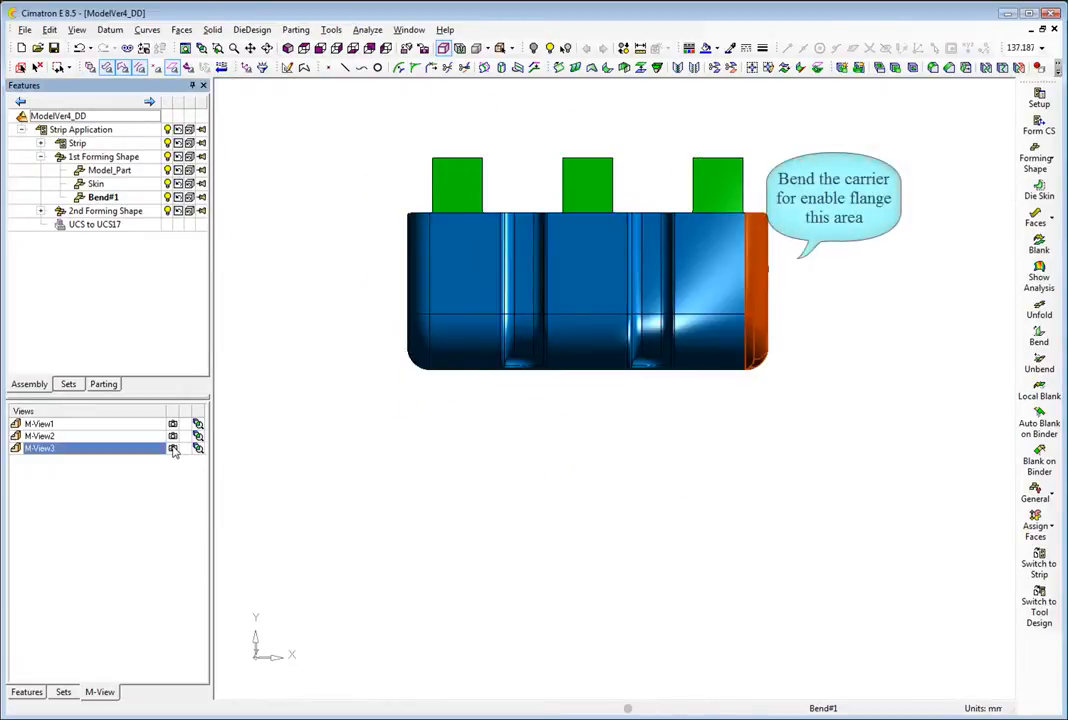
left_click(148, 30)
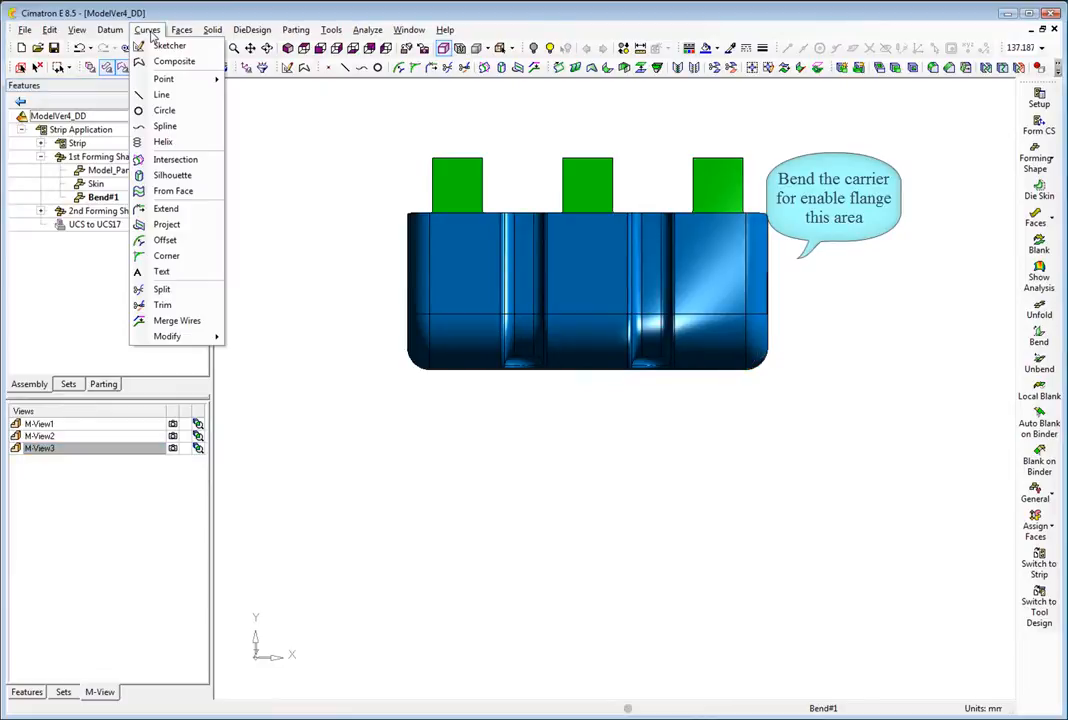
left_click(165, 241)
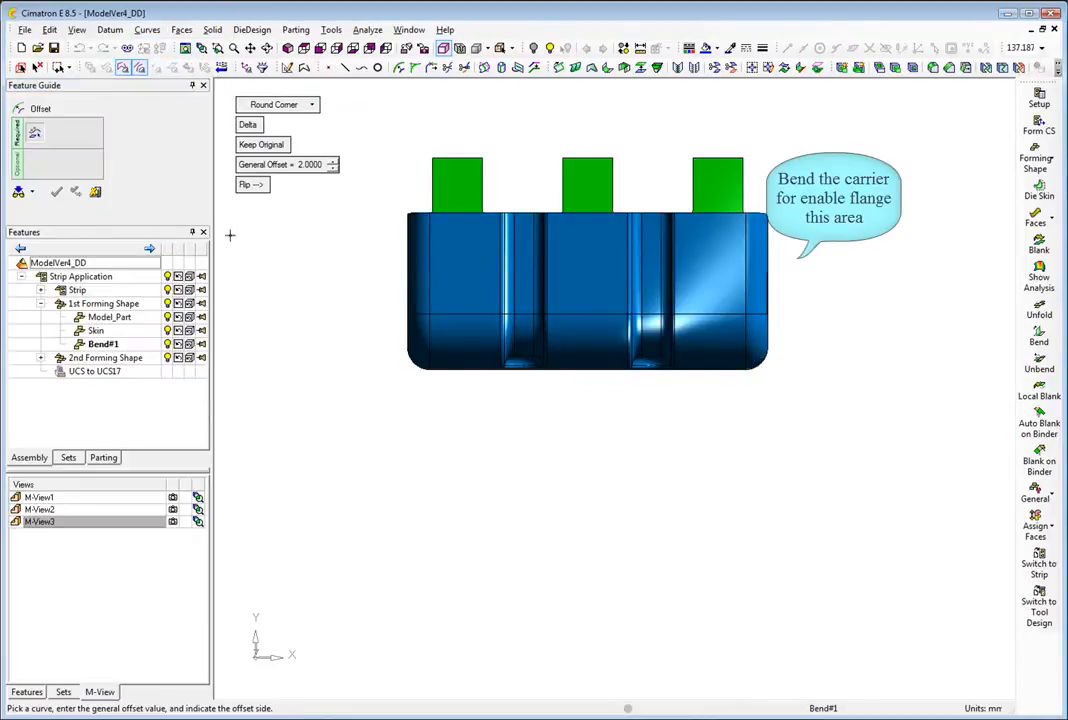
left_click(307, 166)
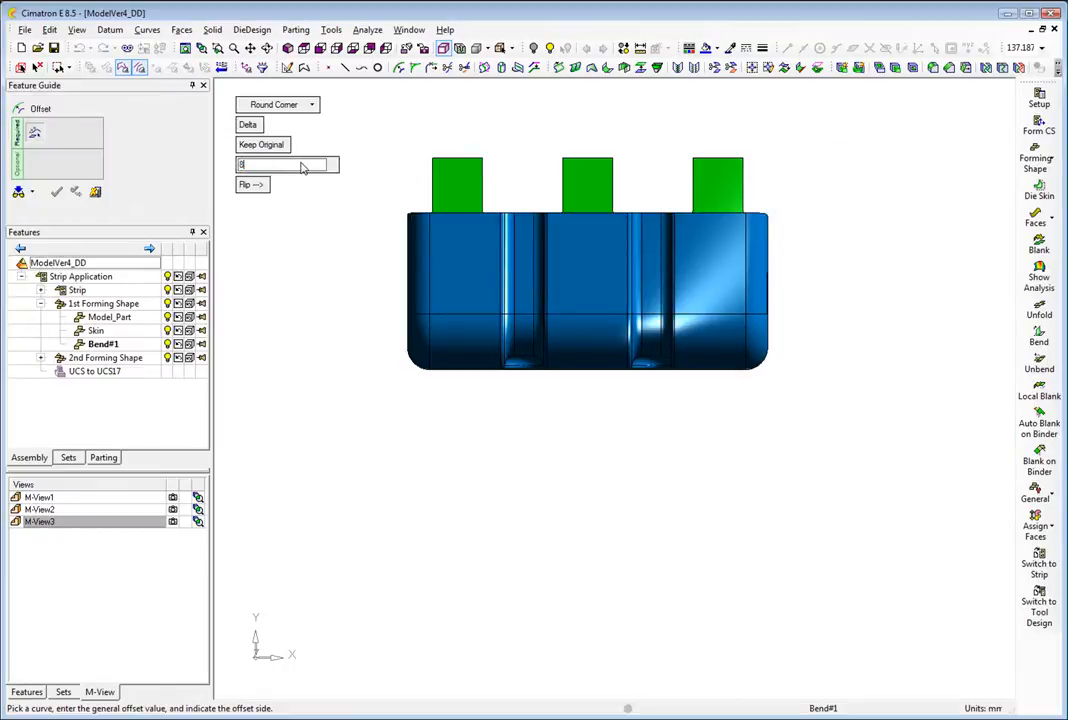
type("8")
key("Return")
left_click(573, 160)
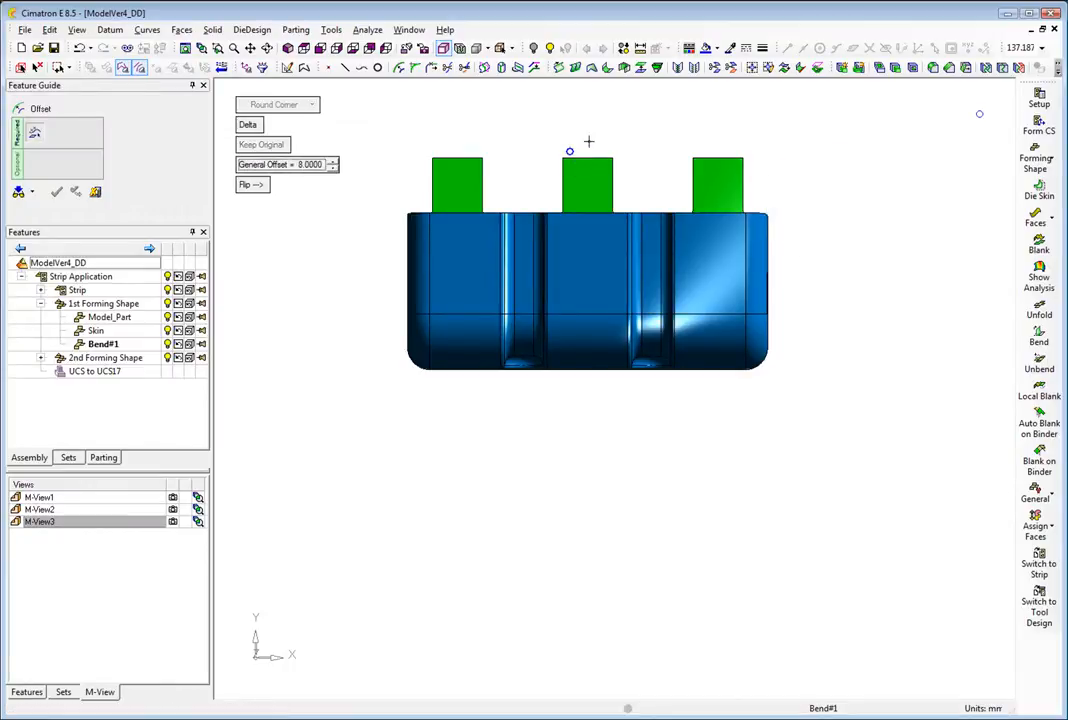
middle_click(602, 129)
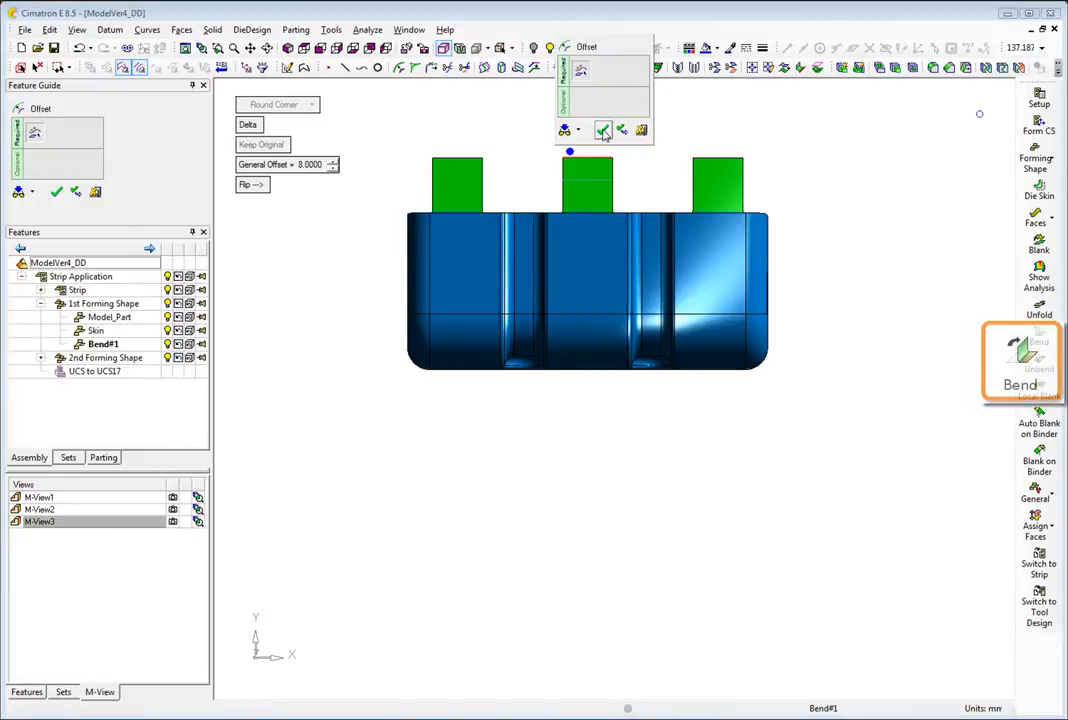
left_click(604, 130)
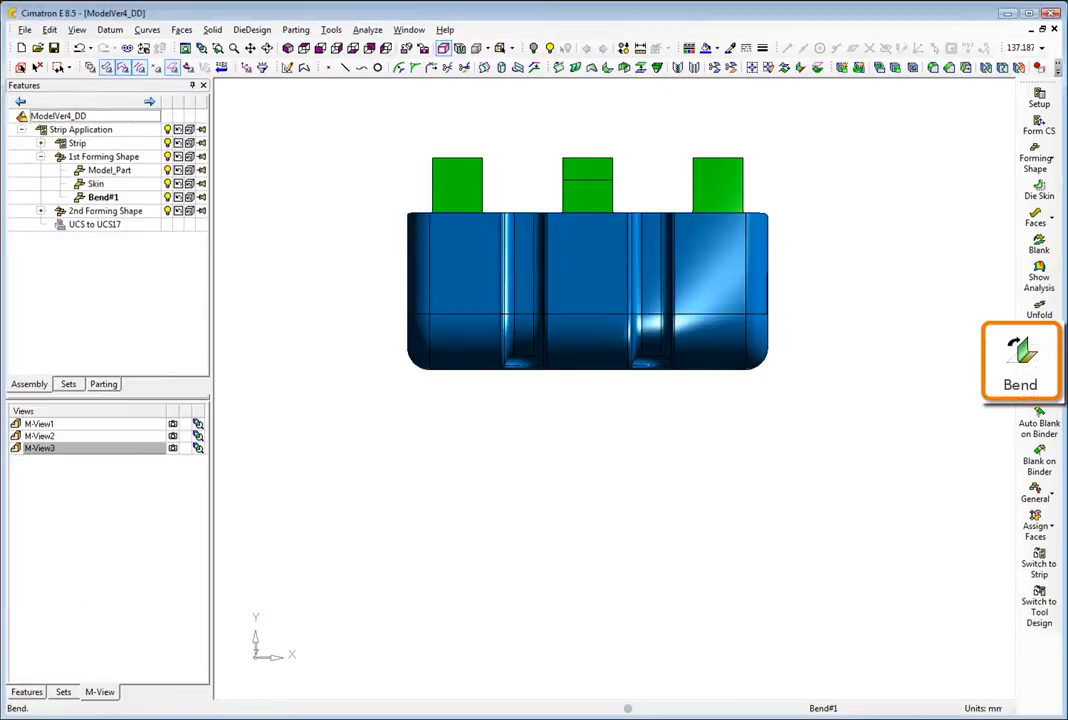
Bend the part about the tab's offset line with thickness 0, K-factor 0.5, bend angle 60 and bend radius 2 mm
left_click(1039, 350)
left_click(733, 246)
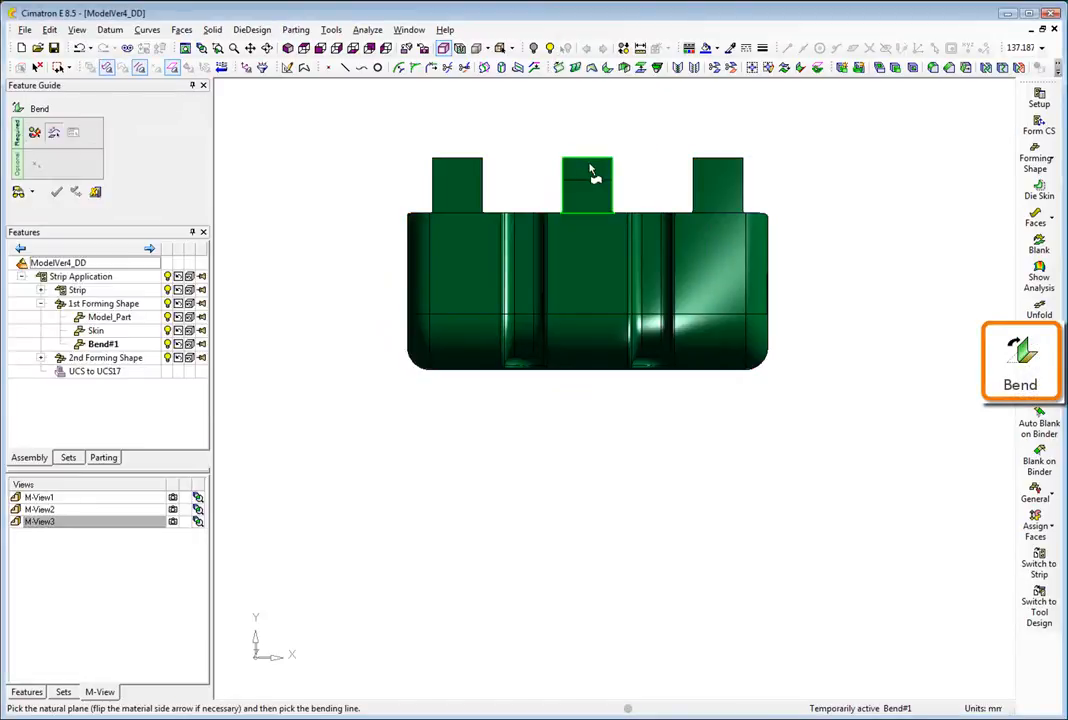
left_click(591, 174)
left_click(600, 184)
left_click(173, 510)
left_click(173, 522)
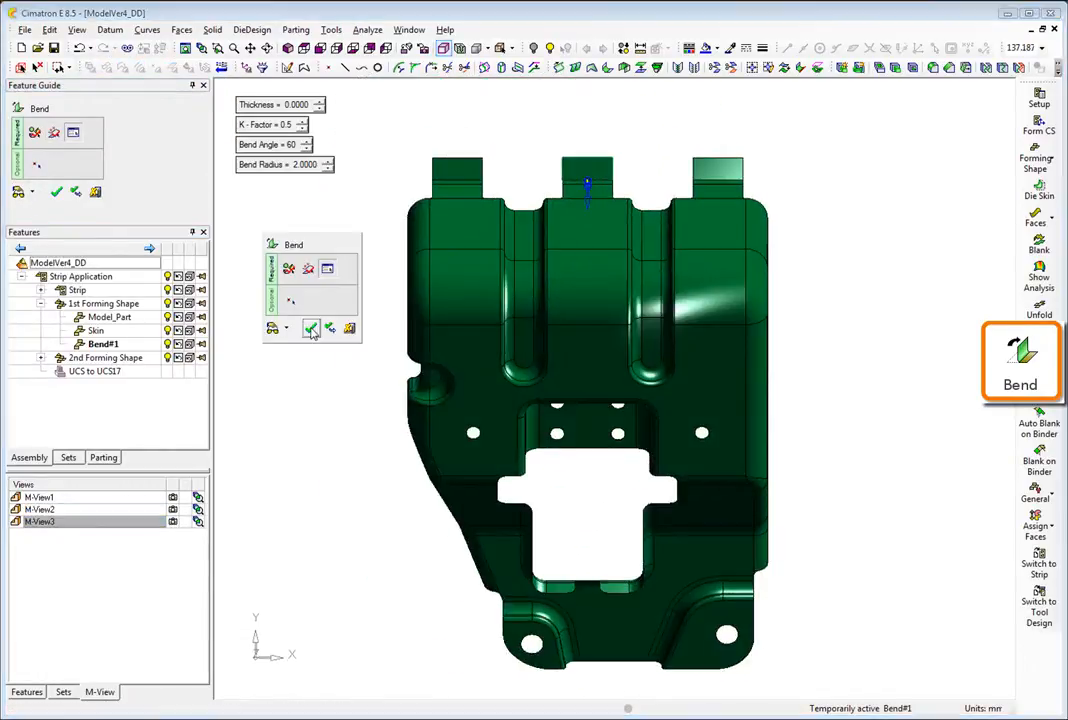
left_click(312, 331)
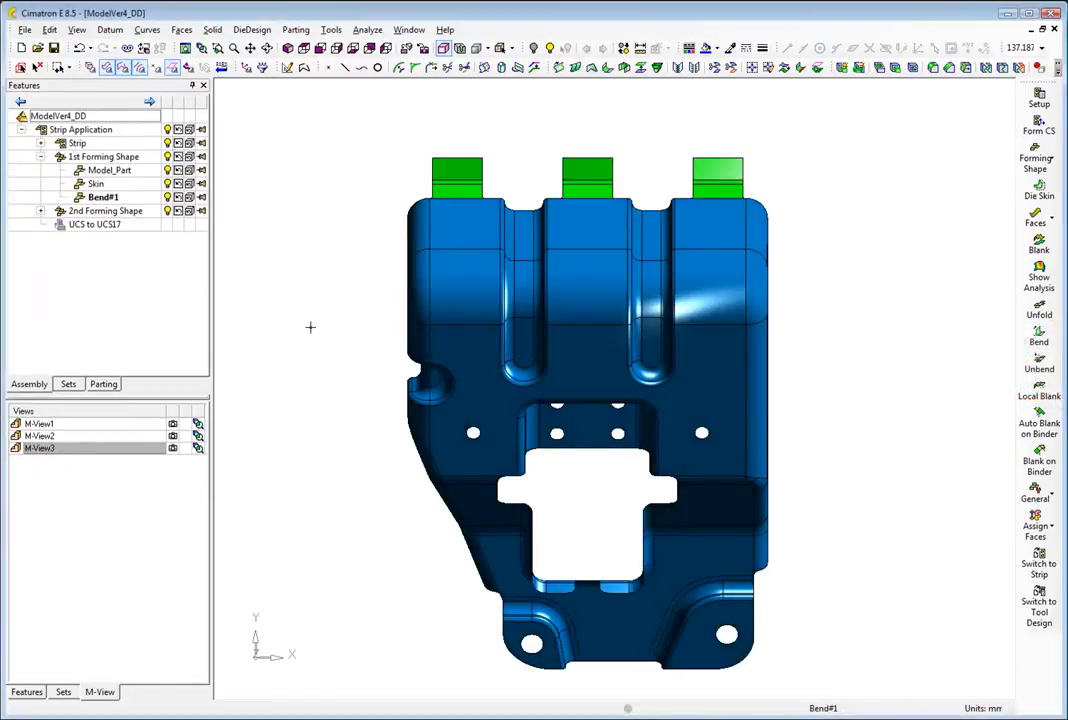
Assign the flange faces on the bracket's +X side to the Forming group of Bend#1
left_click(173, 472)
left_click(1040, 530)
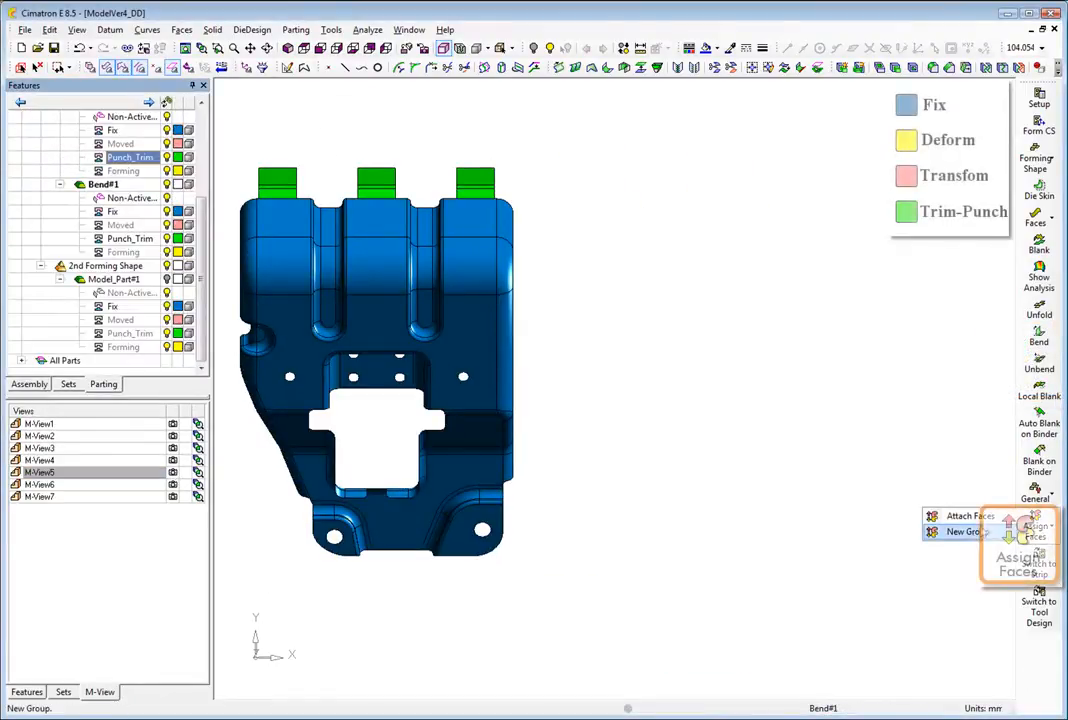
left_click(958, 513)
left_click_drag(501, 187, 582, 415)
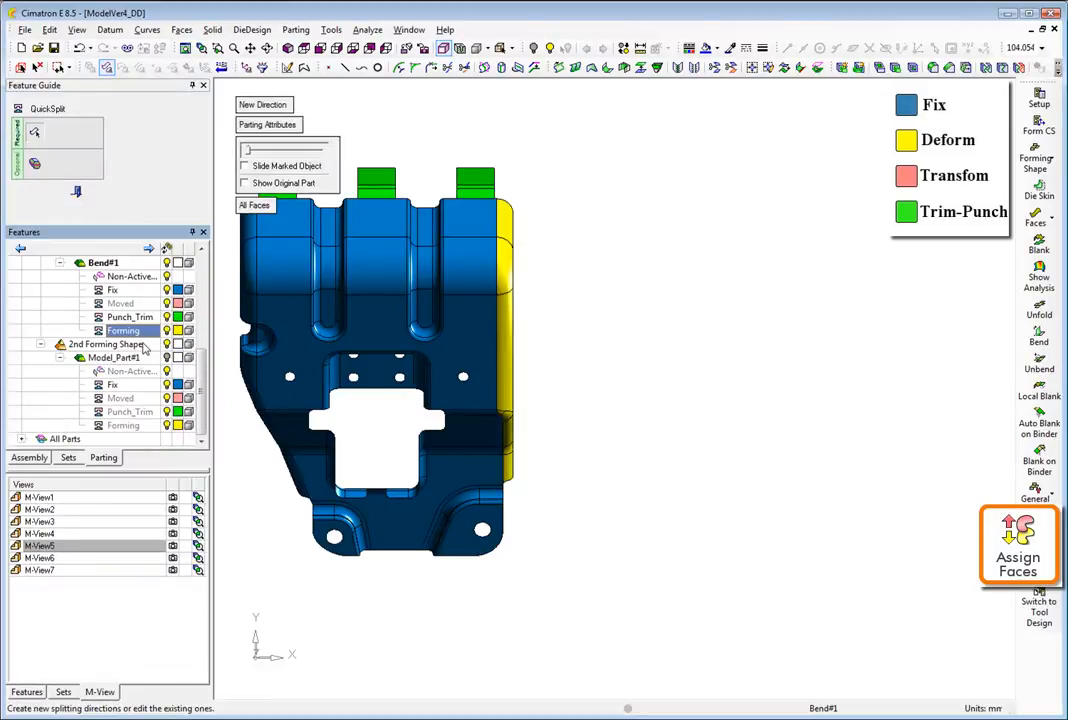
Attach the flange faces on the bracket's notched -X side to the Forming group of Bend#1
left_click(171, 546)
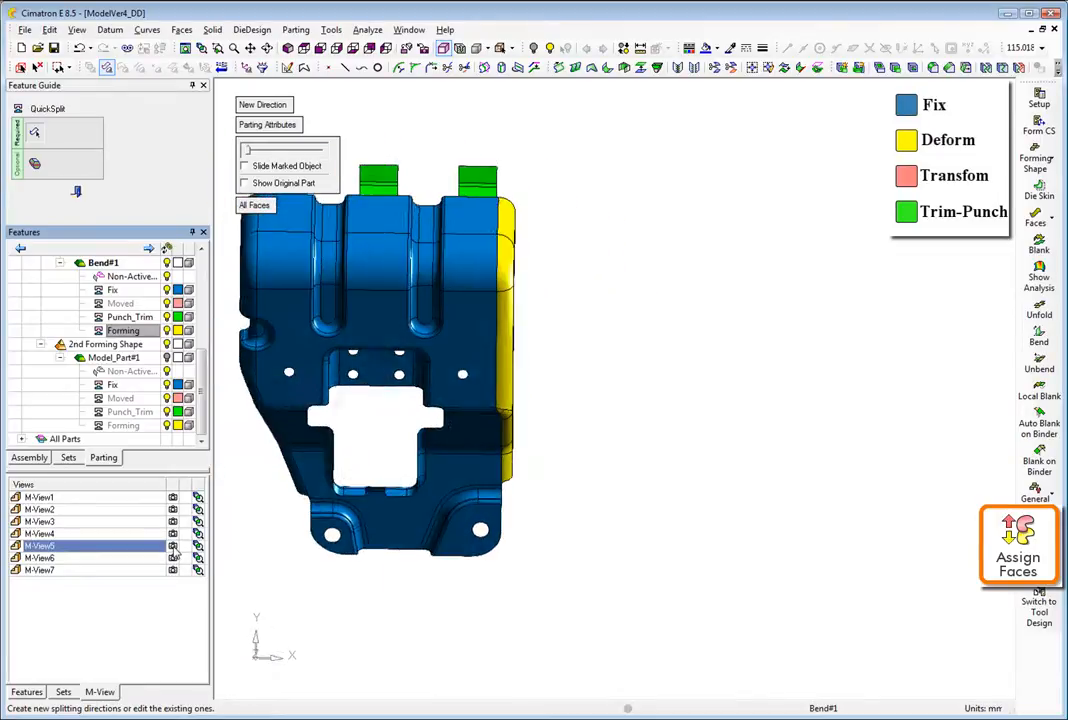
left_click_drag(226, 182, 264, 366)
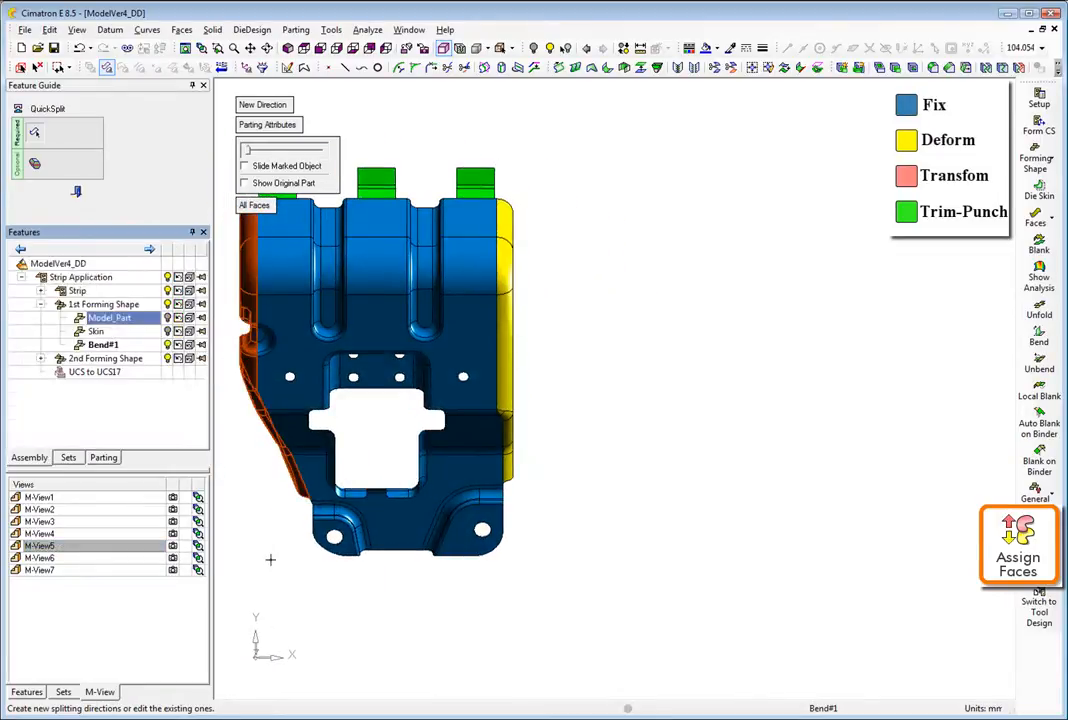
left_click(172, 570)
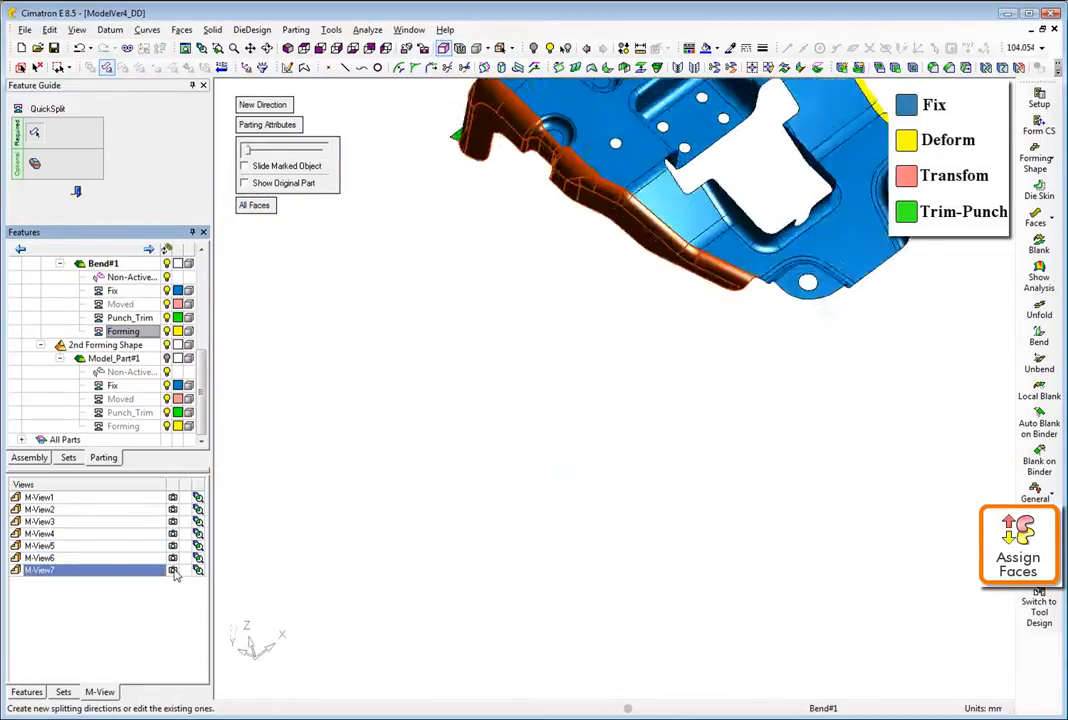
right_click(142, 331)
left_click(176, 340)
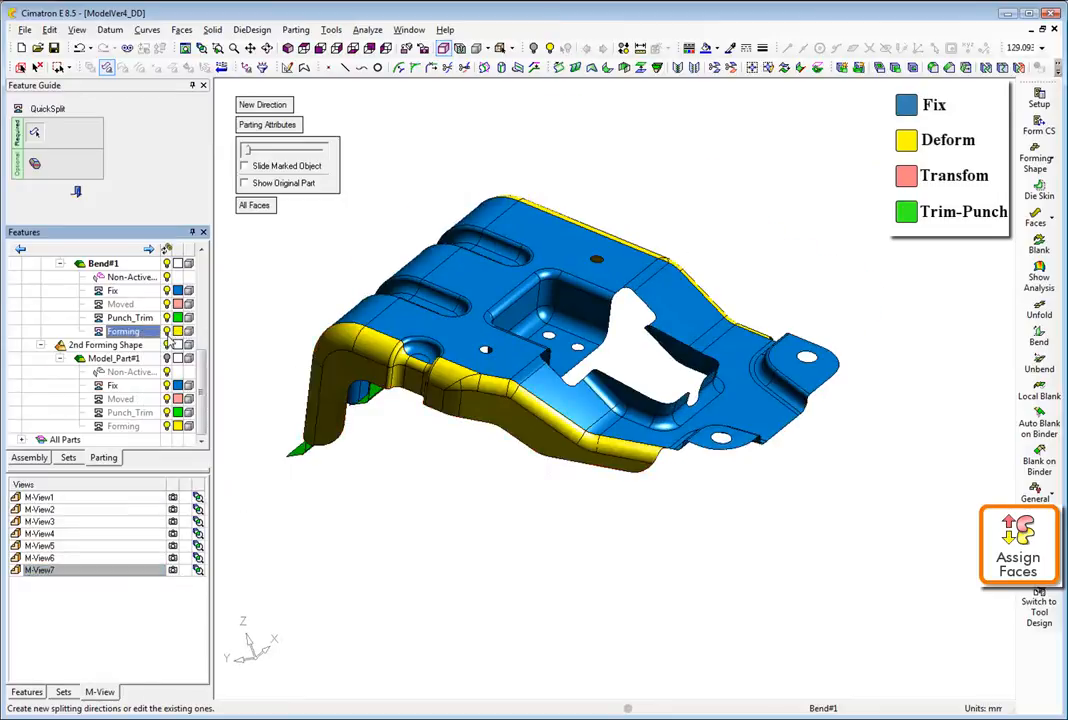
left_click(172, 545)
middle_click(436, 114)
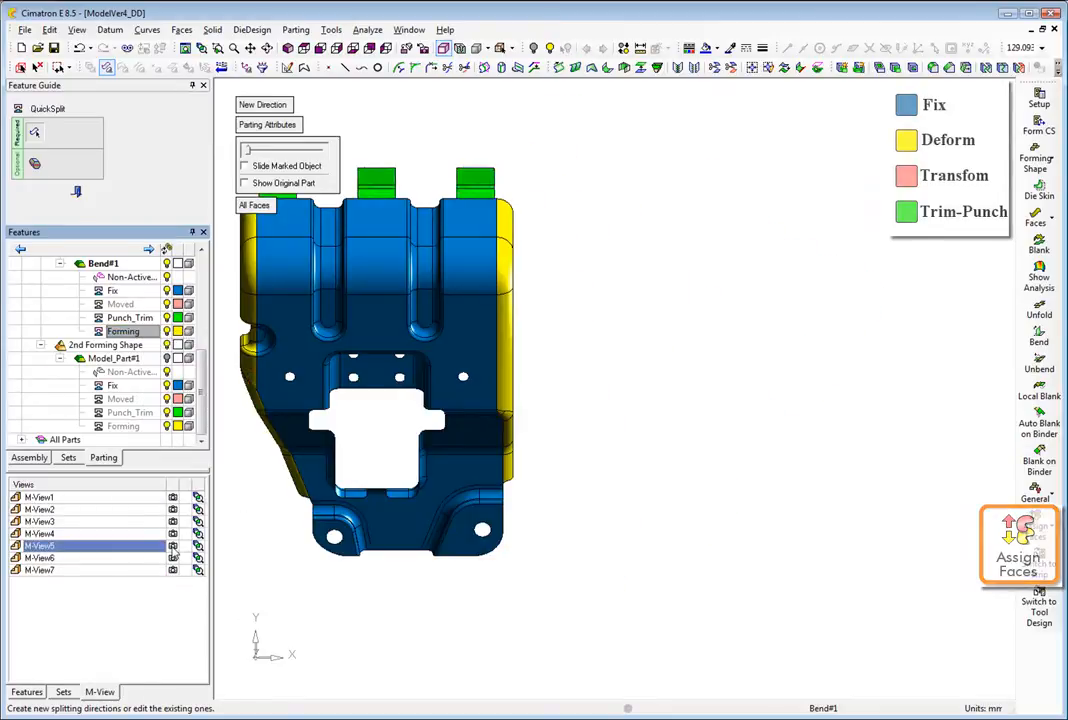
Add a forming shape named Blank on Binder in millimetres, copied from the bent part
left_click(1038, 160)
left_click(962, 212)
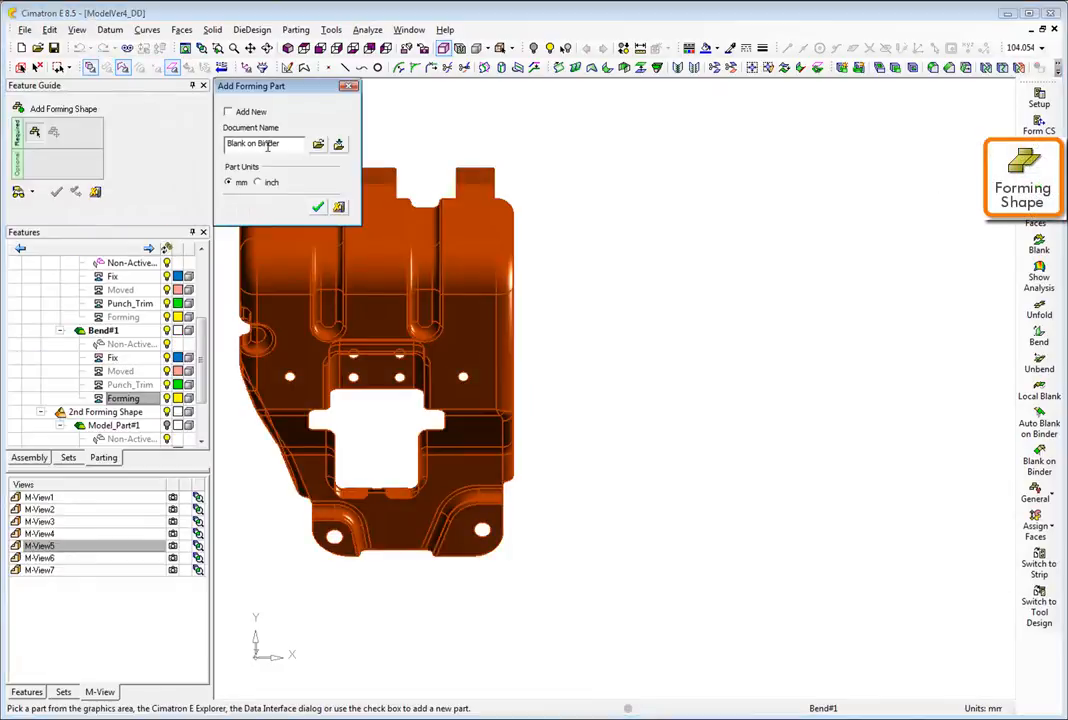
left_click(317, 207)
left_click(333, 209)
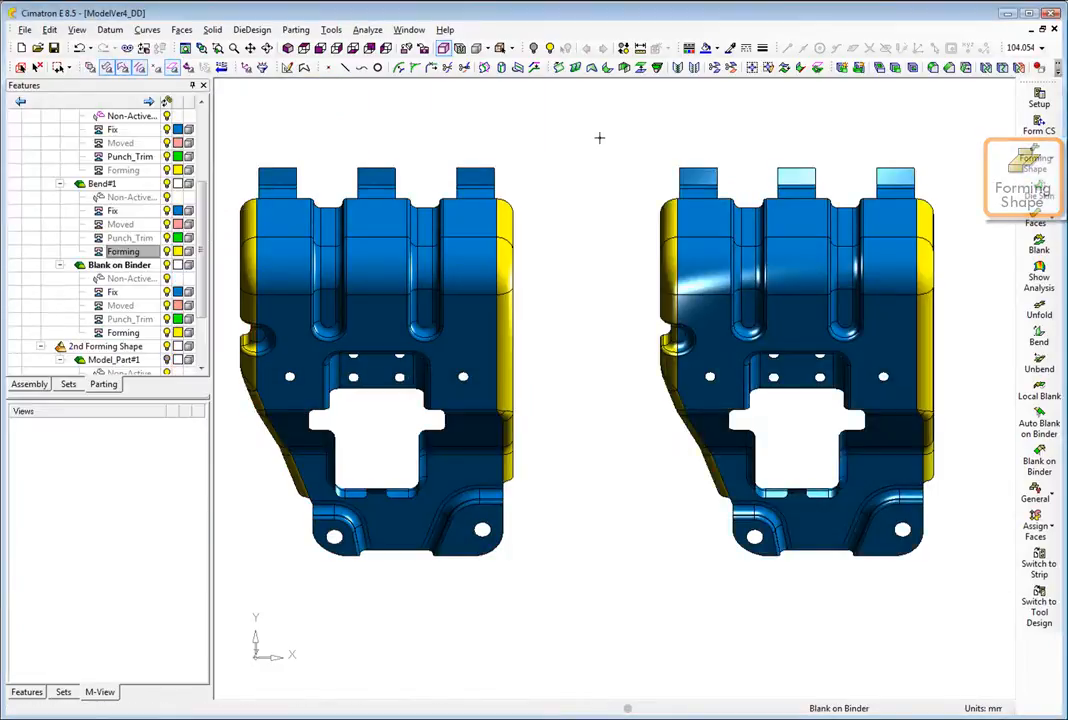
Flatten the +X side flange with Auto Blank on Binder, using the adjacent planar and cone faces as fixed, material SPH440, thickness 2 mm
left_click(173, 437)
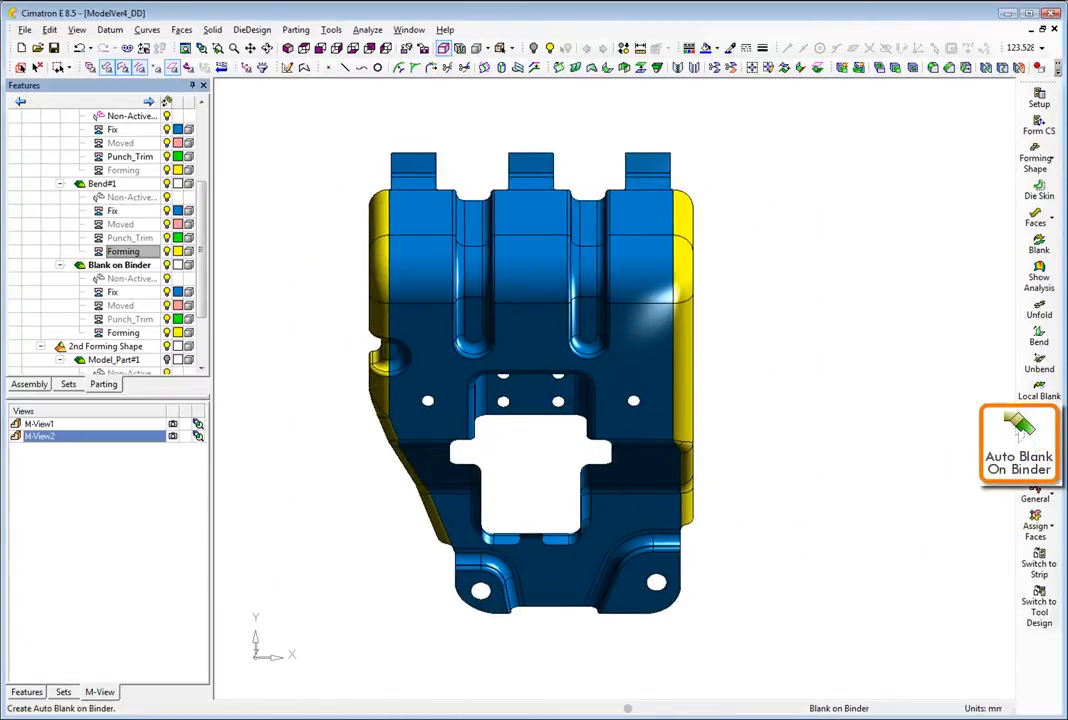
left_click(1039, 428)
left_click_drag(640, 141, 653, 526)
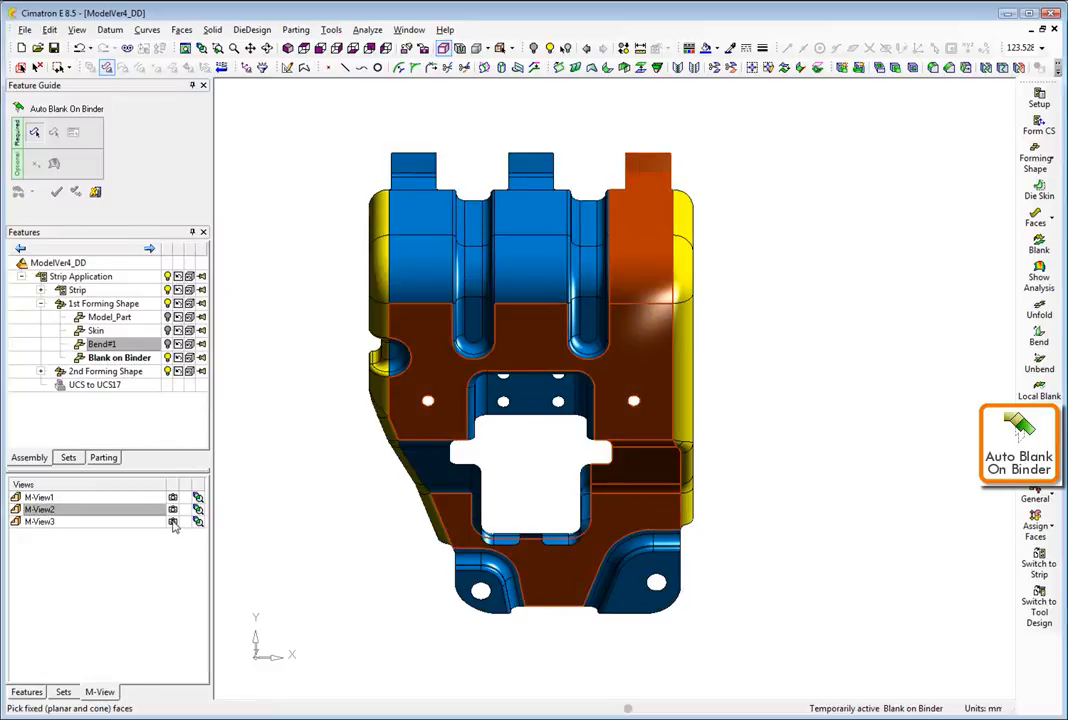
left_click(172, 524)
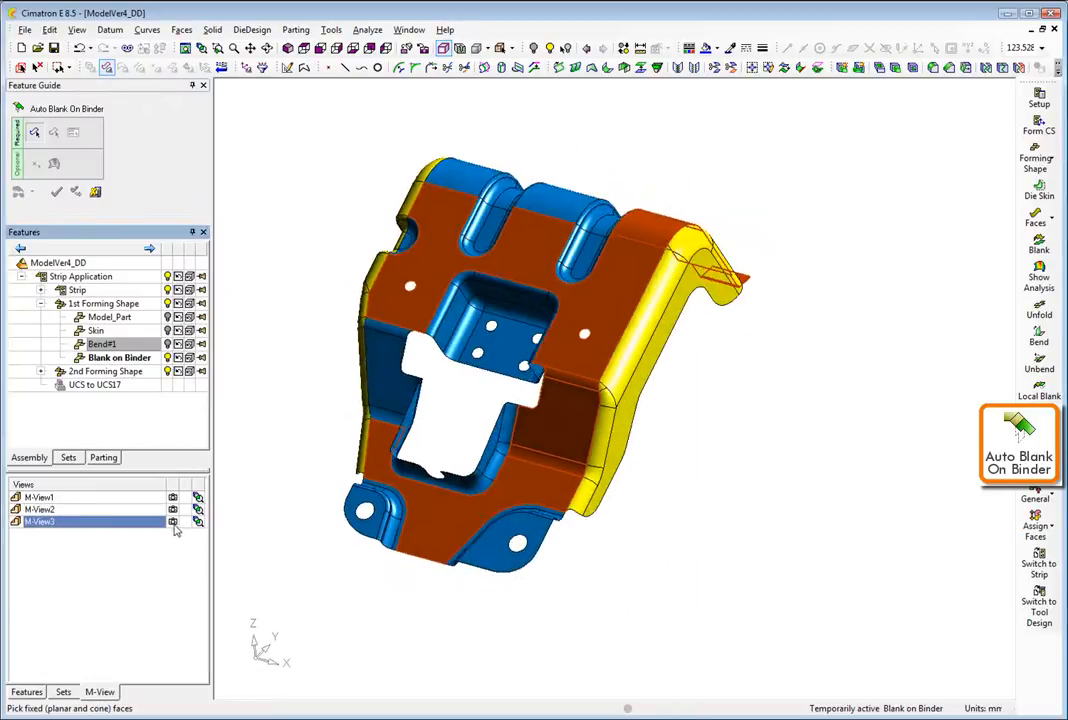
middle_click(760, 420)
left_click(660, 303)
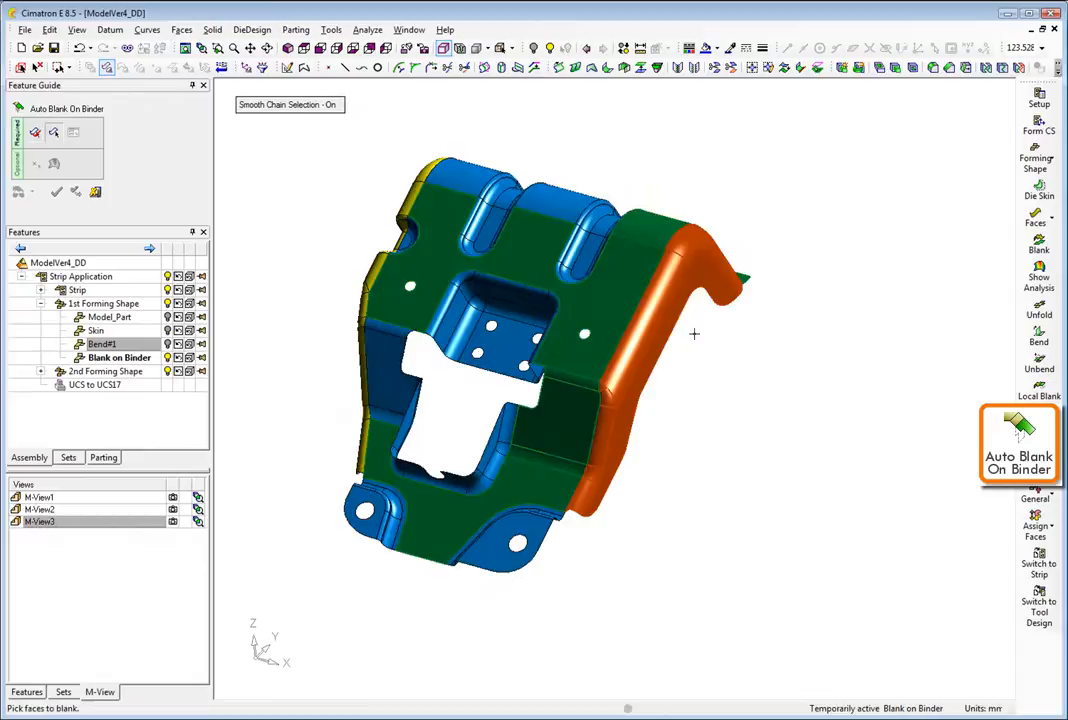
middle_click(772, 415)
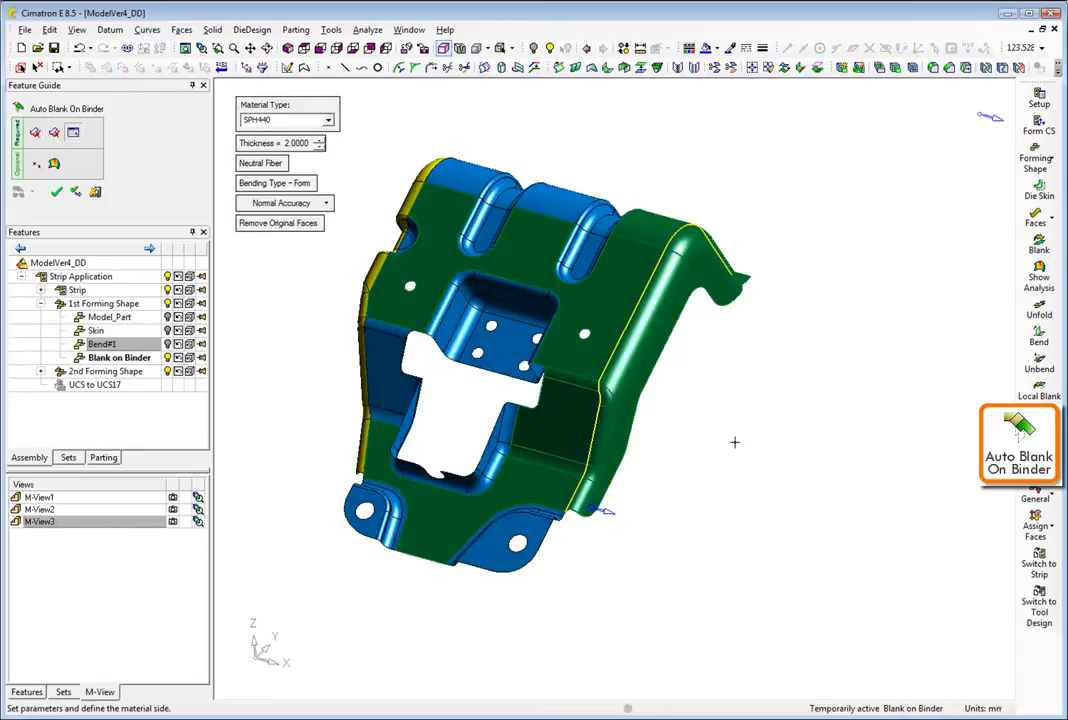
right_click(734, 443)
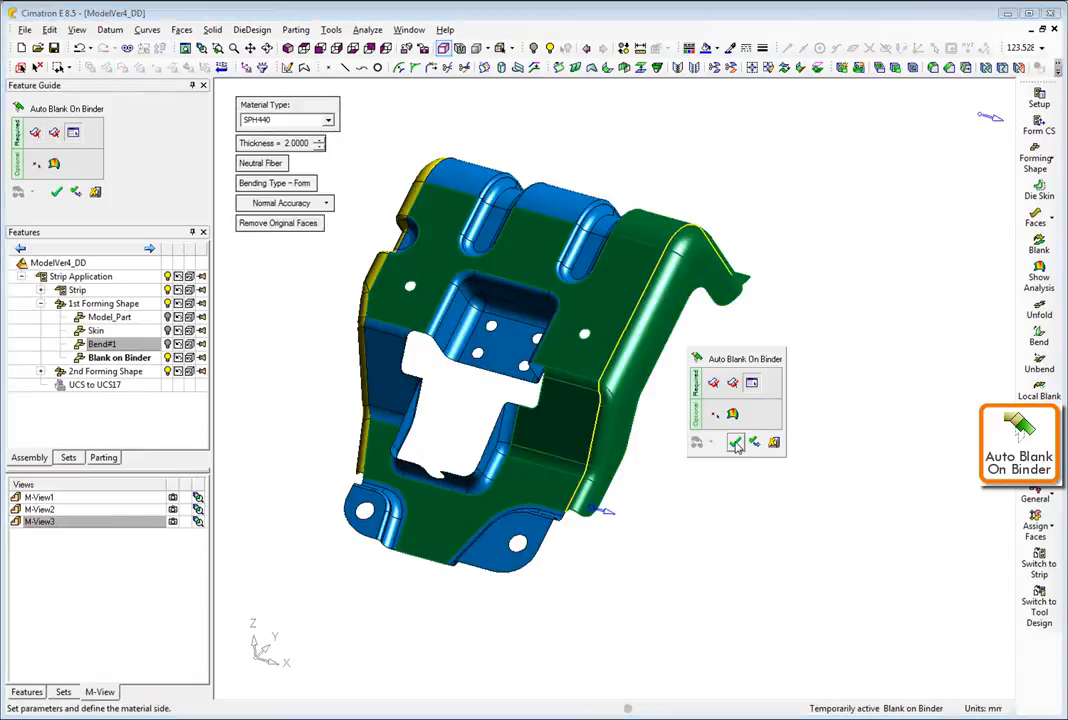
left_click(735, 443)
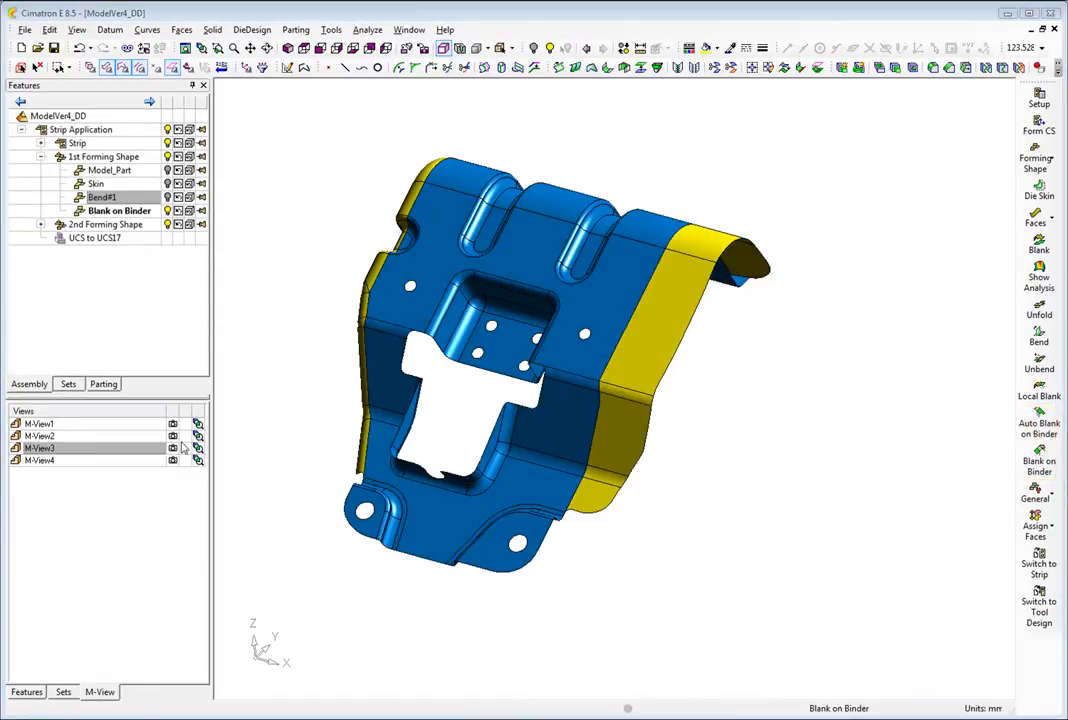
Remove the geometry of the notched flange faces on the -X side of the Blank on Binder shape
left_click(173, 437)
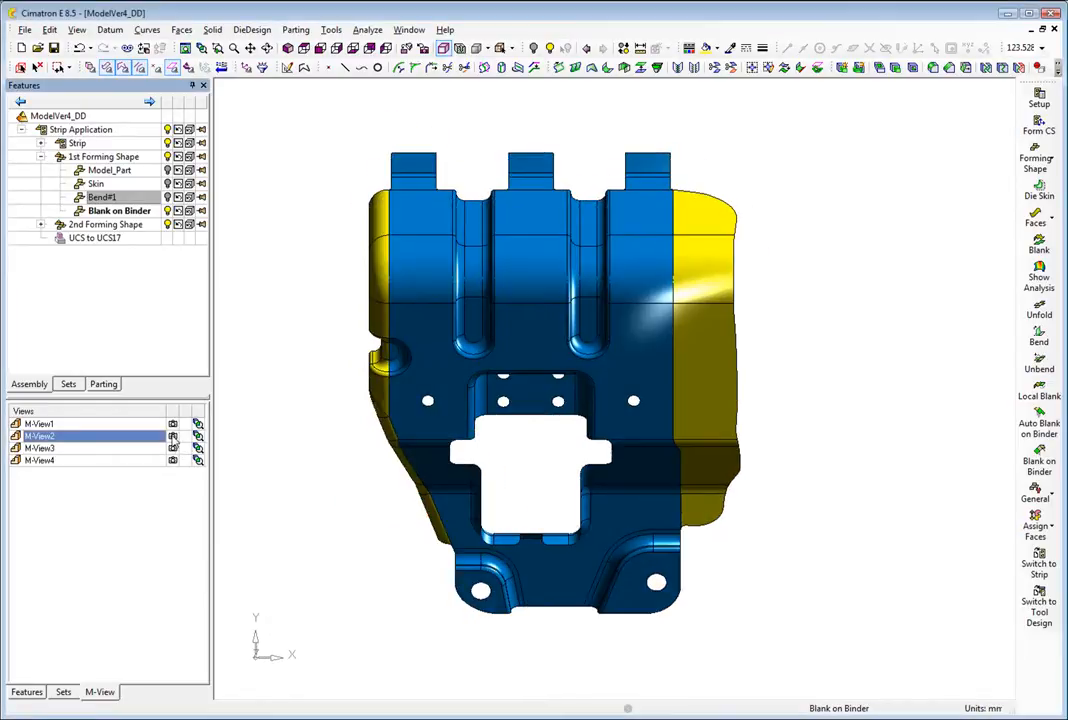
left_click(173, 460)
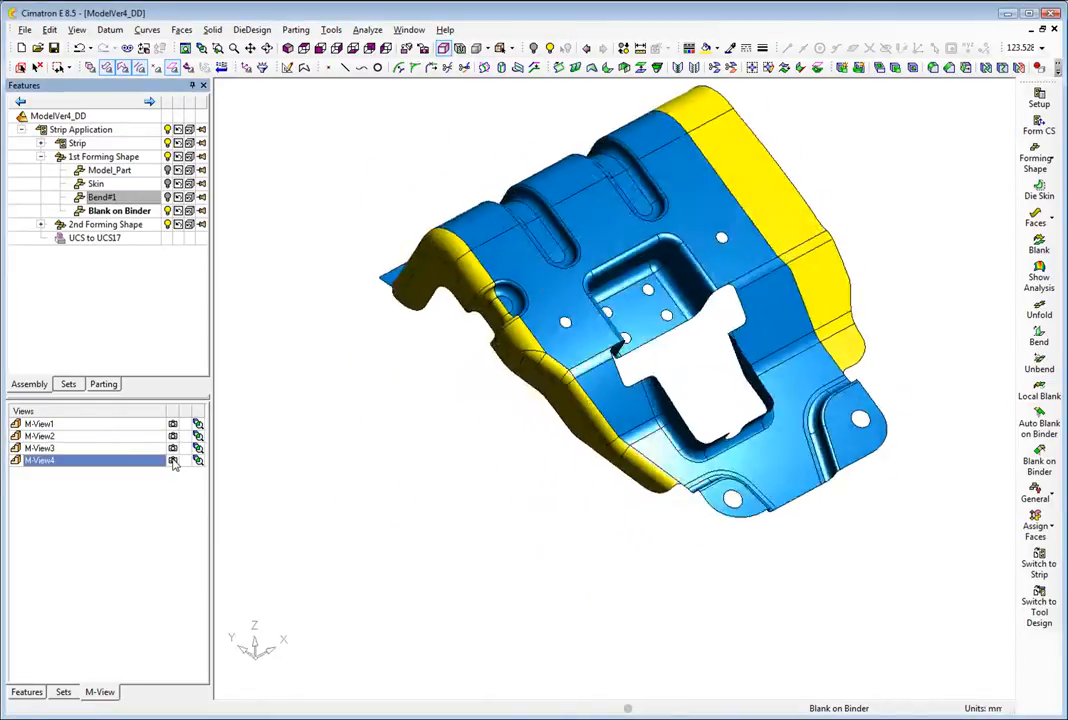
left_click(123, 333)
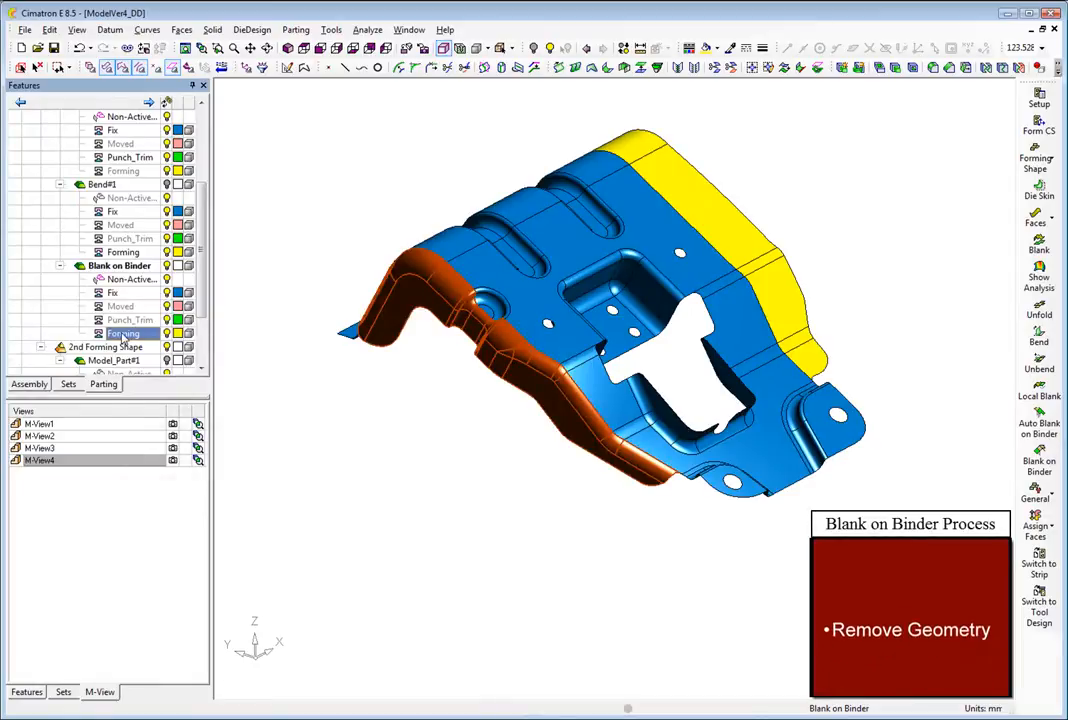
right_click(122, 338)
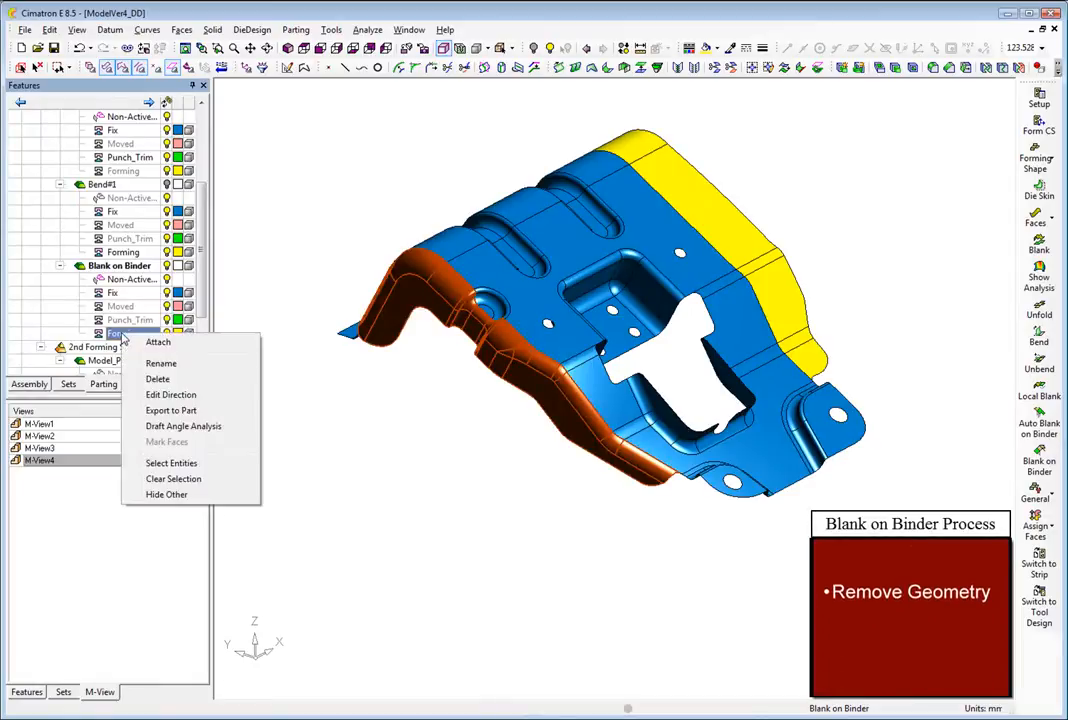
left_click(175, 479)
right_click(298, 316)
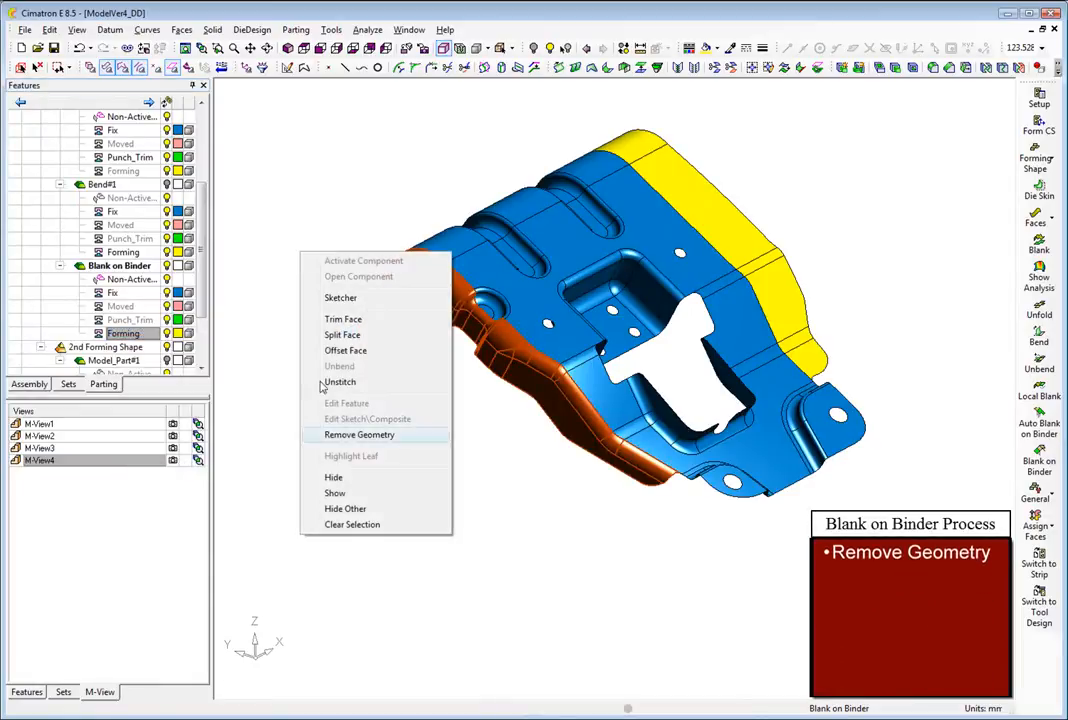
left_click(356, 437)
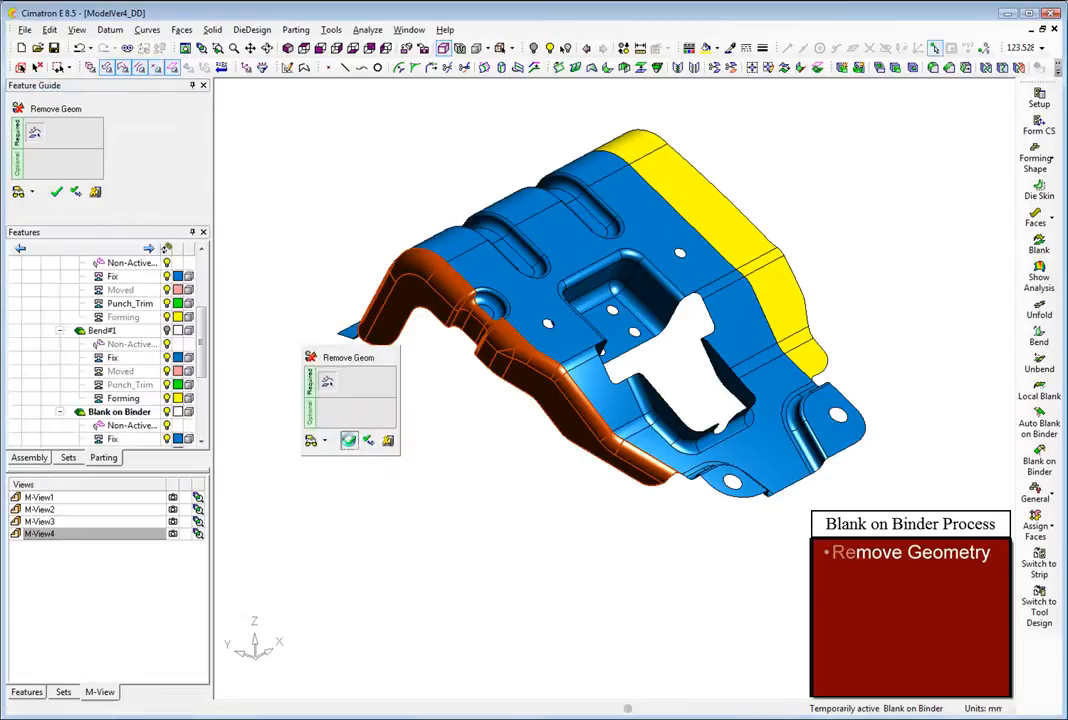
left_click(349, 438)
Choose the planar and cone faces along the bracket's -X edge for an Extend Planar & Cones operation
left_click(172, 437)
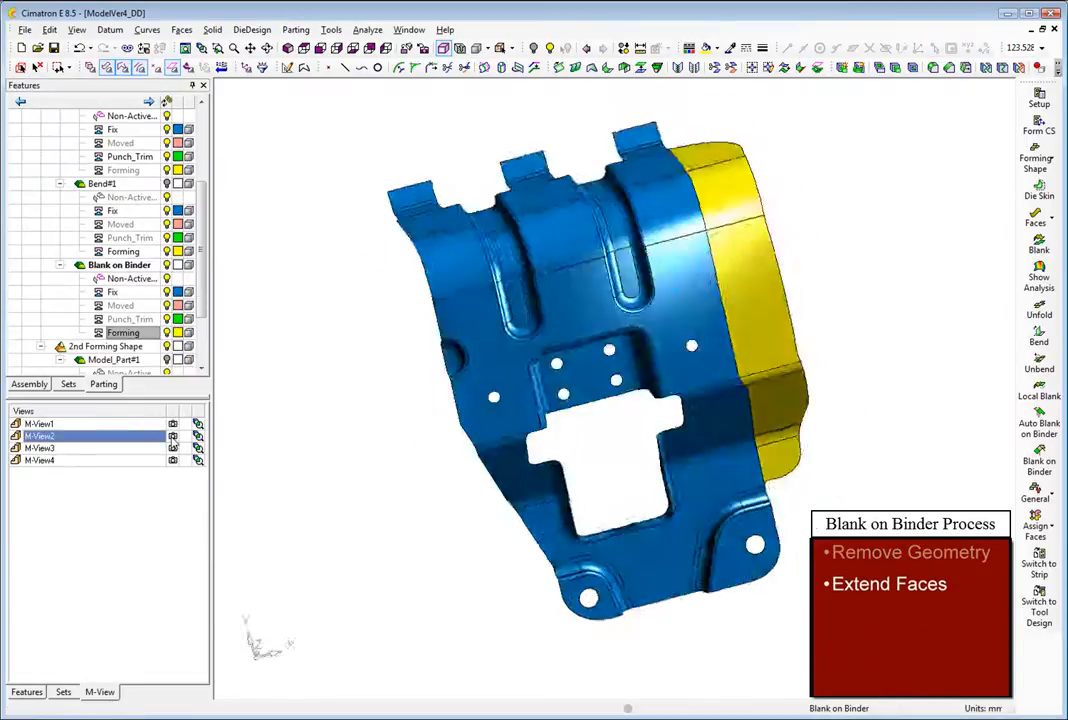
left_click(1051, 221)
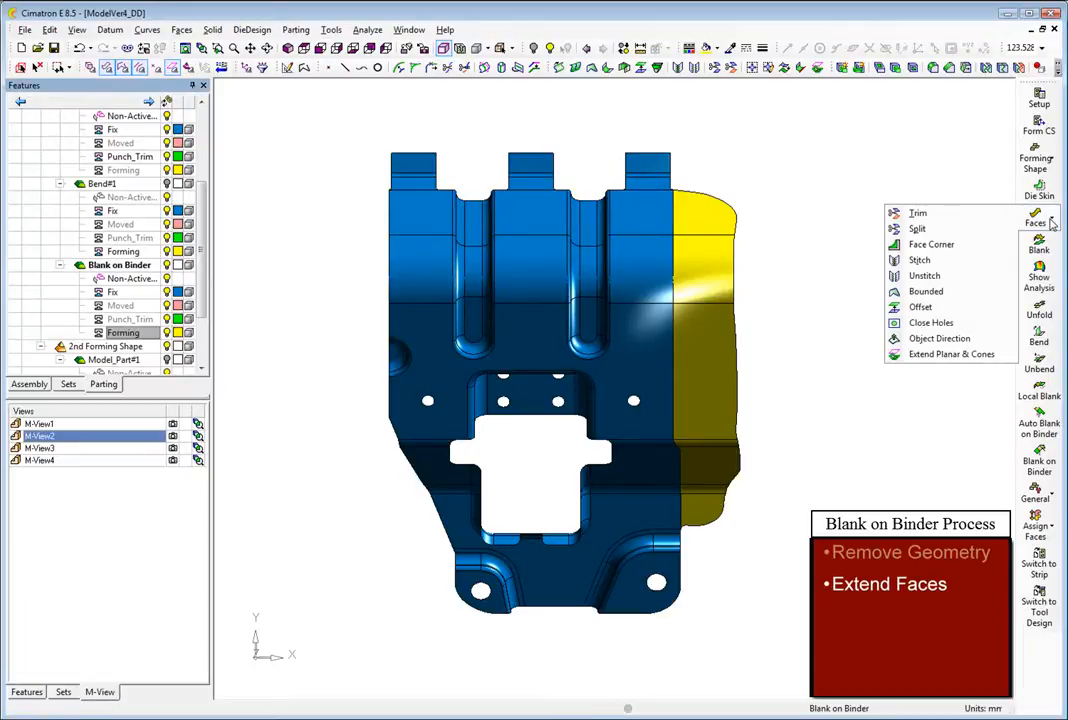
left_click(950, 354)
left_click_drag(343, 210, 413, 463)
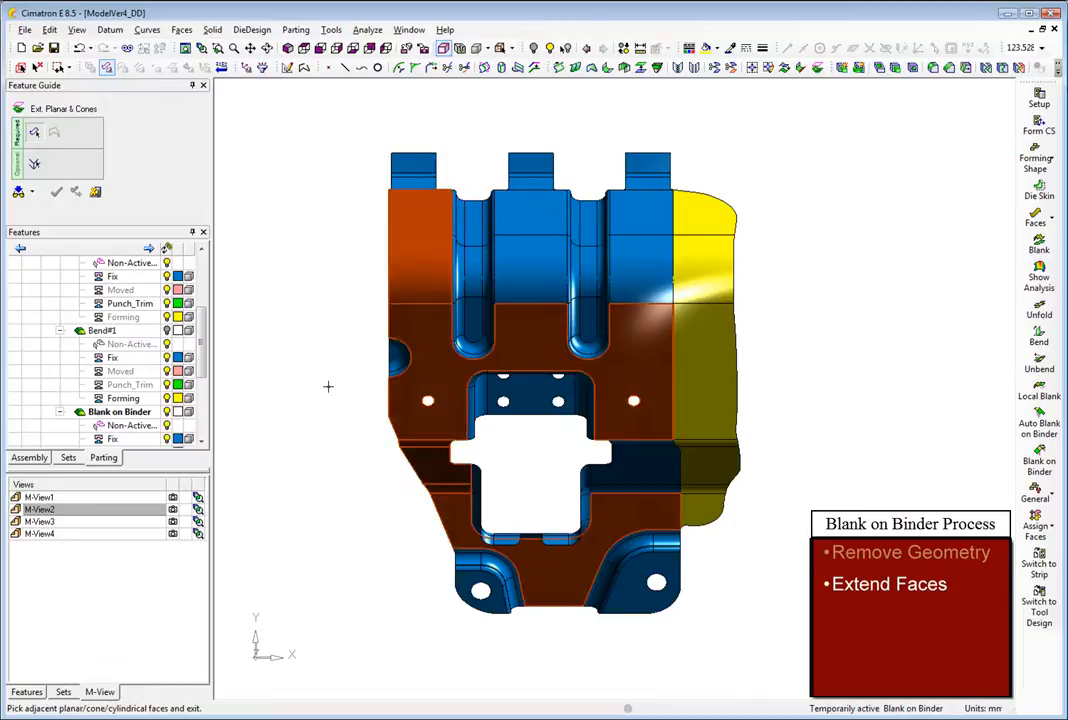
middle_click(307, 380)
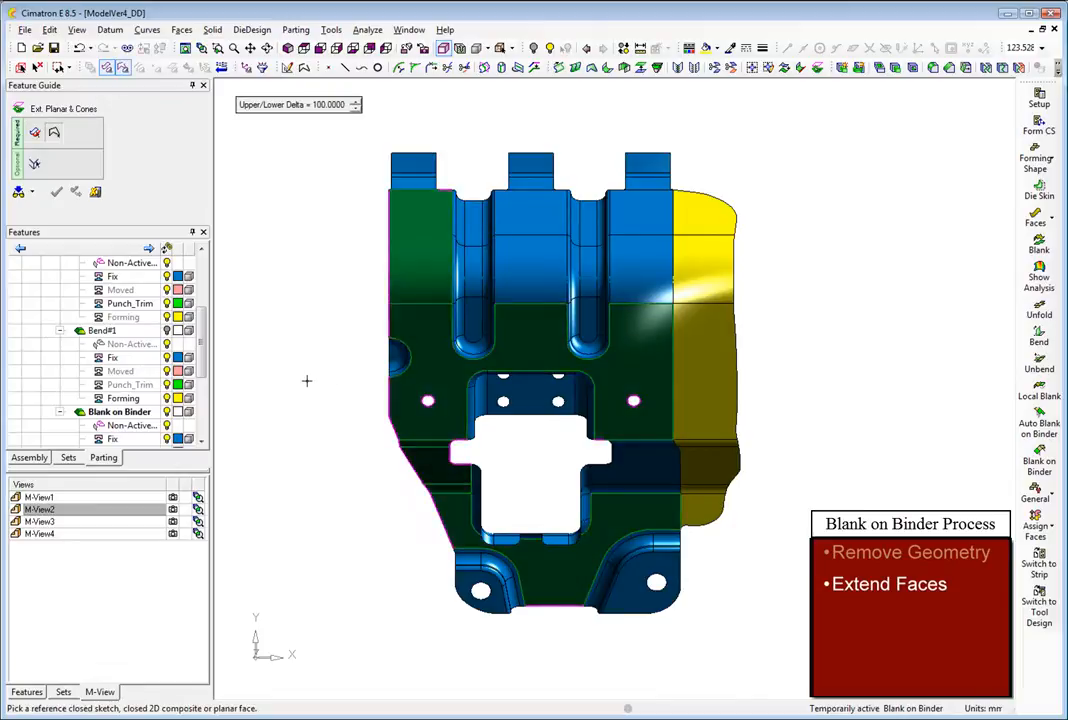
Extend the chosen faces to a sketched rectangle overlapping the bracket's -X edge, with an upper/lower delta of 100 mm
left_click(287, 68)
left_click(295, 140)
left_click(223, 131)
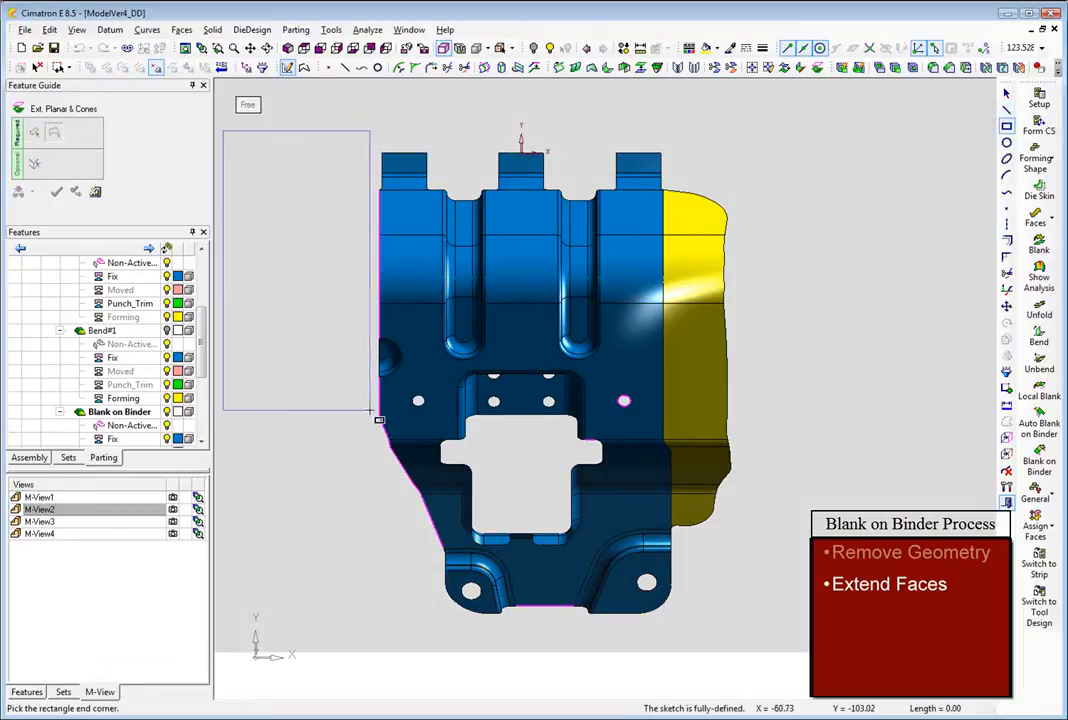
left_click(457, 575)
right_click(812, 337)
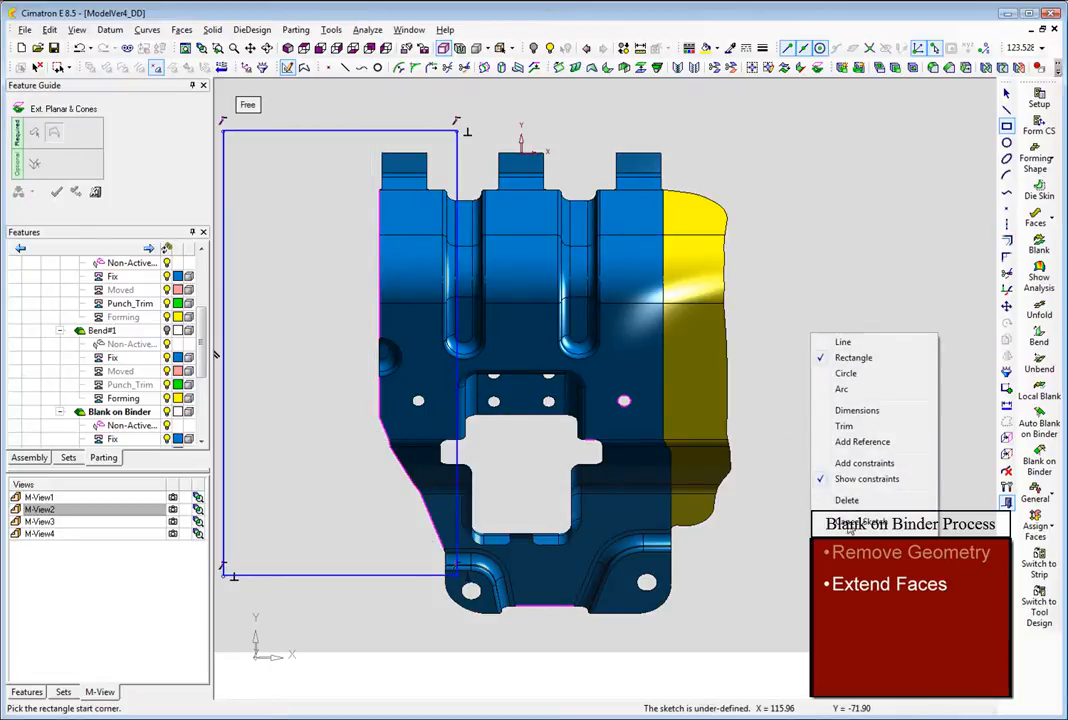
left_click(860, 521)
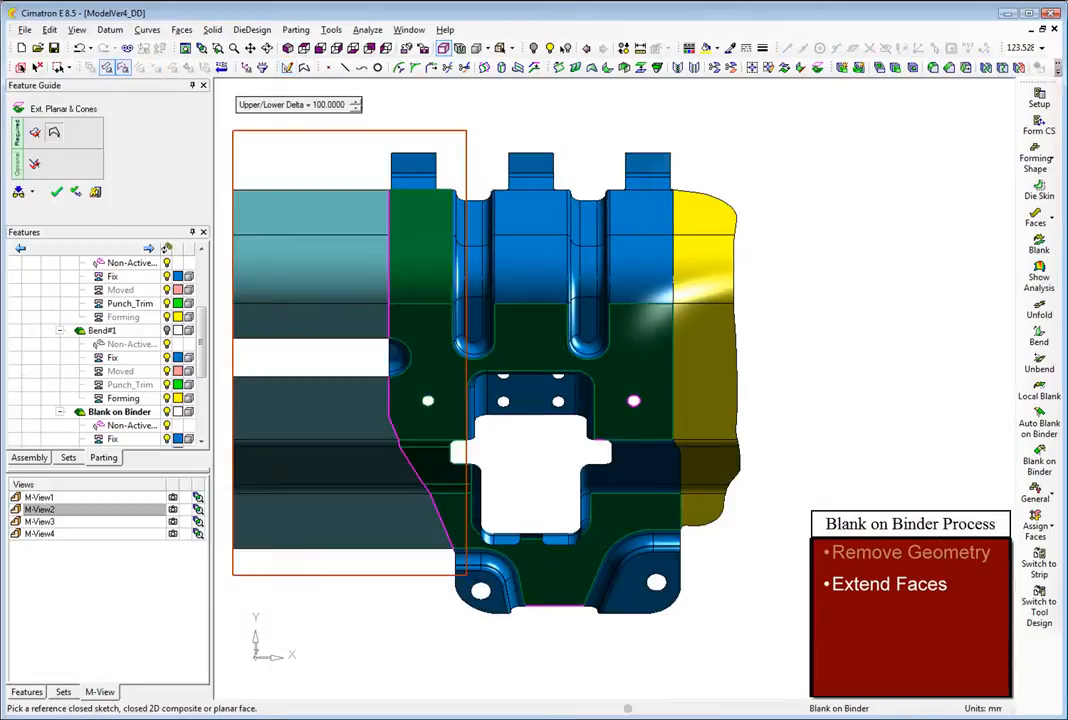
middle_click(870, 466)
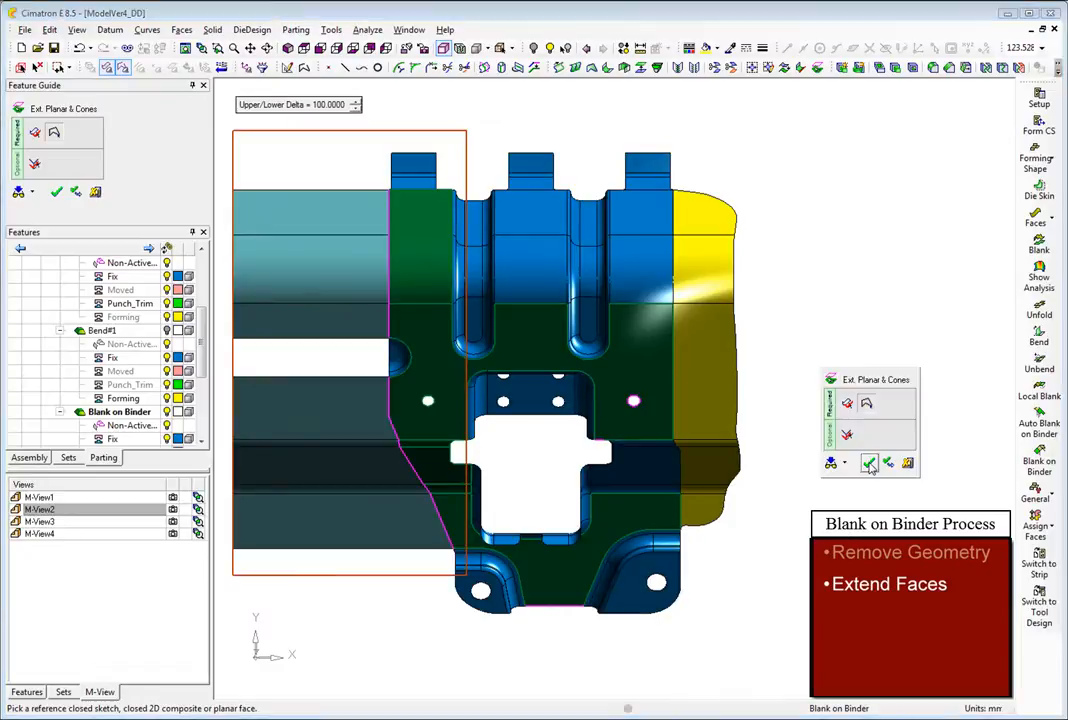
left_click(869, 464)
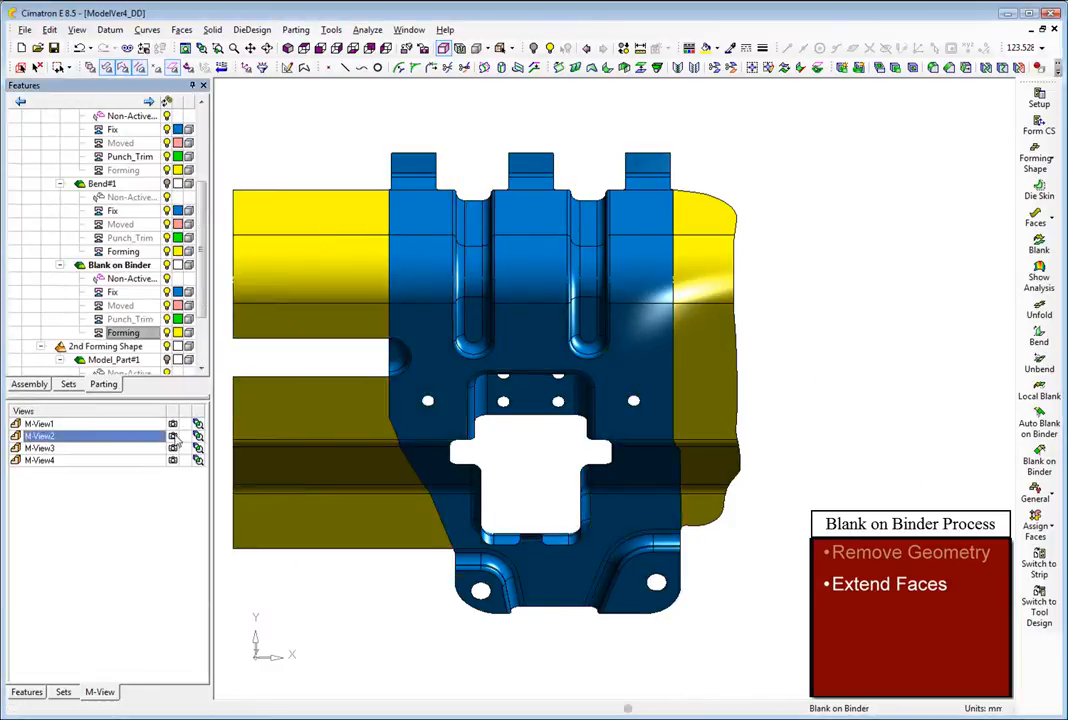
Create a composite curve by chaining the open edges of the half-round recess on the bracket's -X side, with tolerance 0.01
left_click(174, 460)
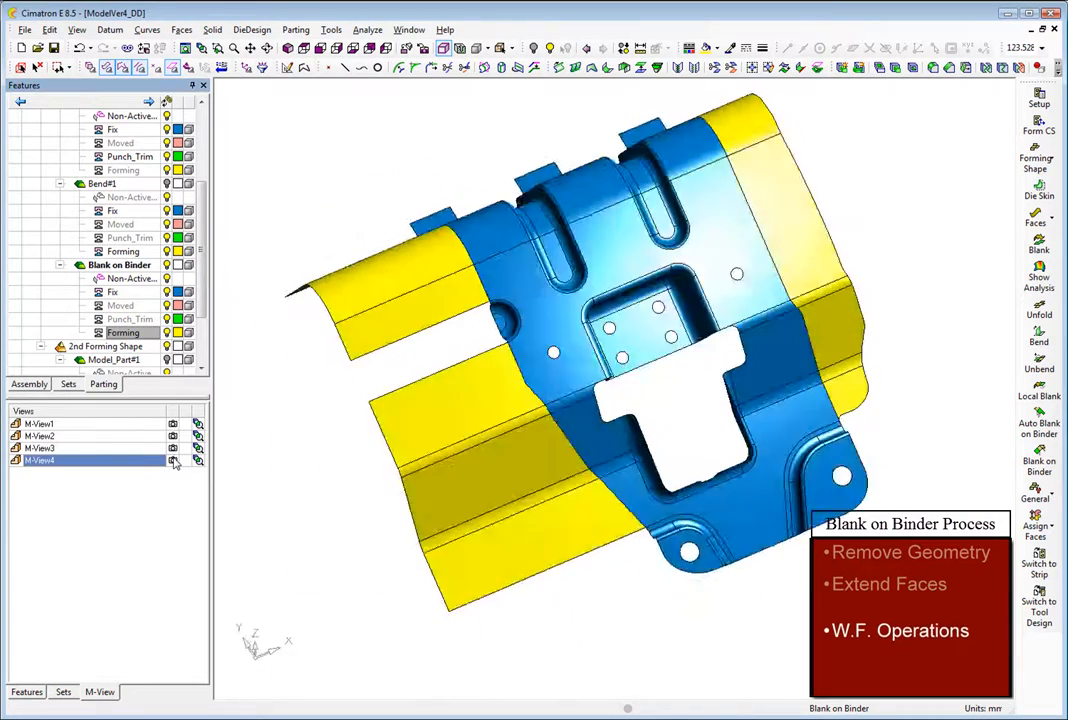
left_click(174, 472)
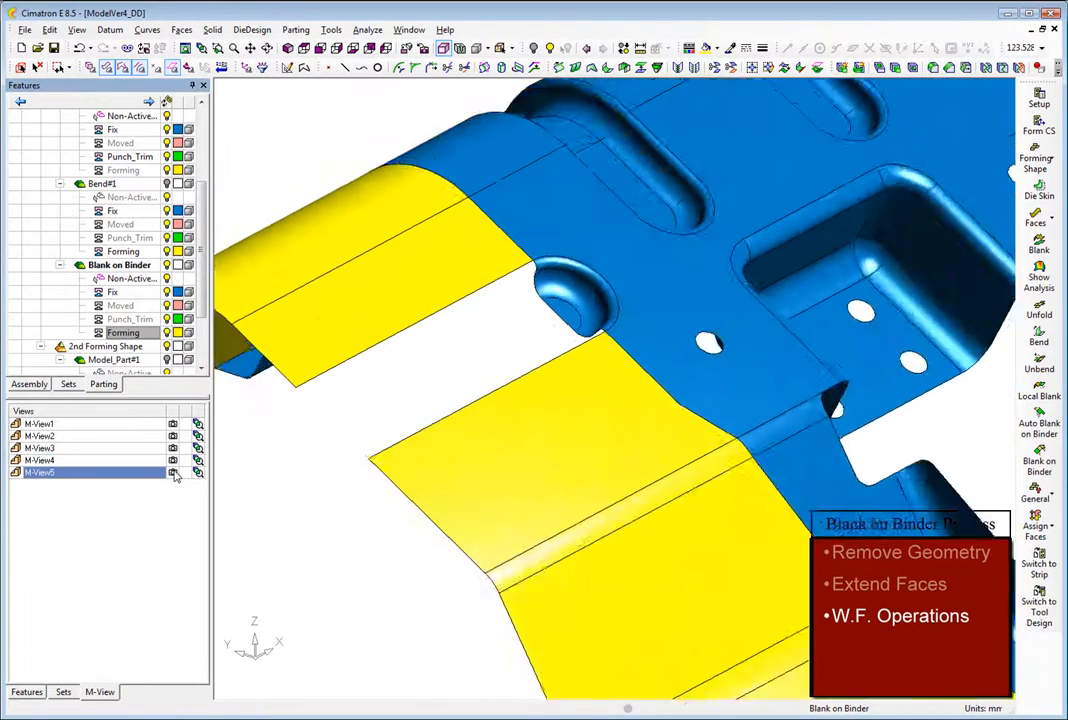
right_click(337, 448)
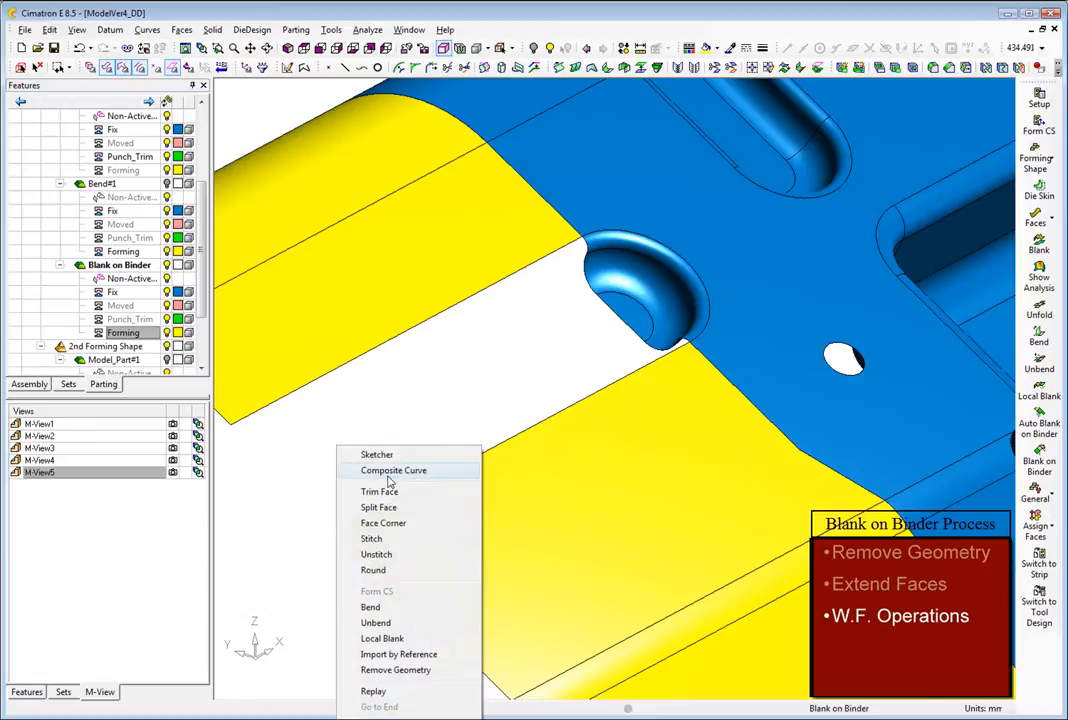
left_click(356, 471)
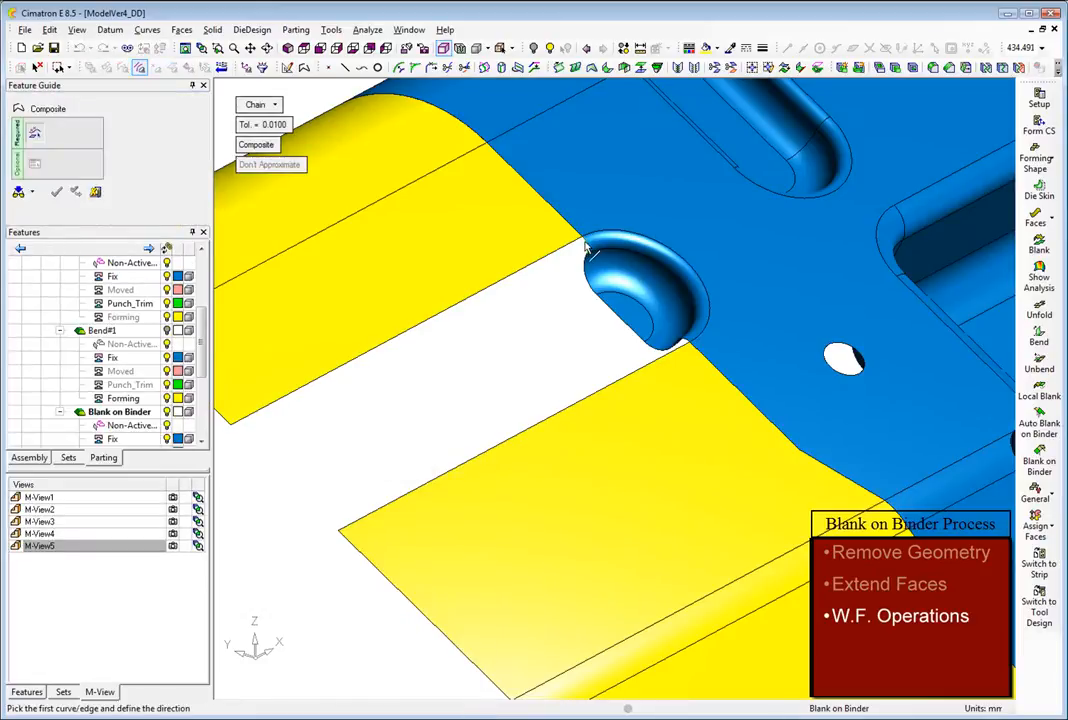
left_click(585, 245)
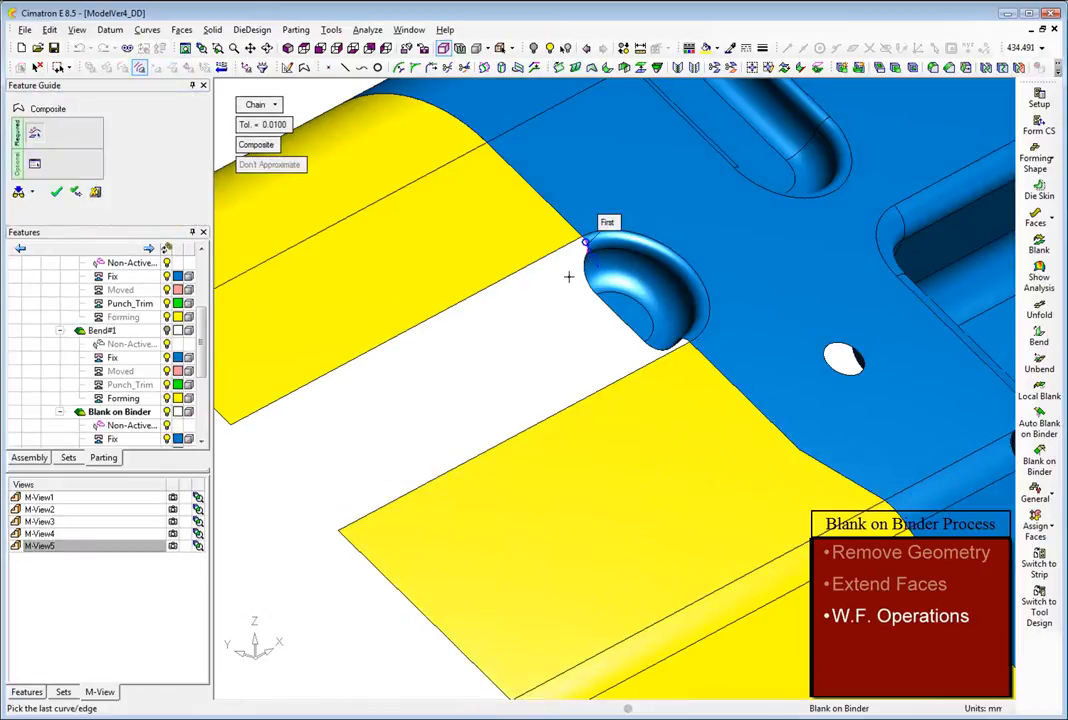
left_click(688, 343)
middle_click(509, 336)
middle_click(509, 335)
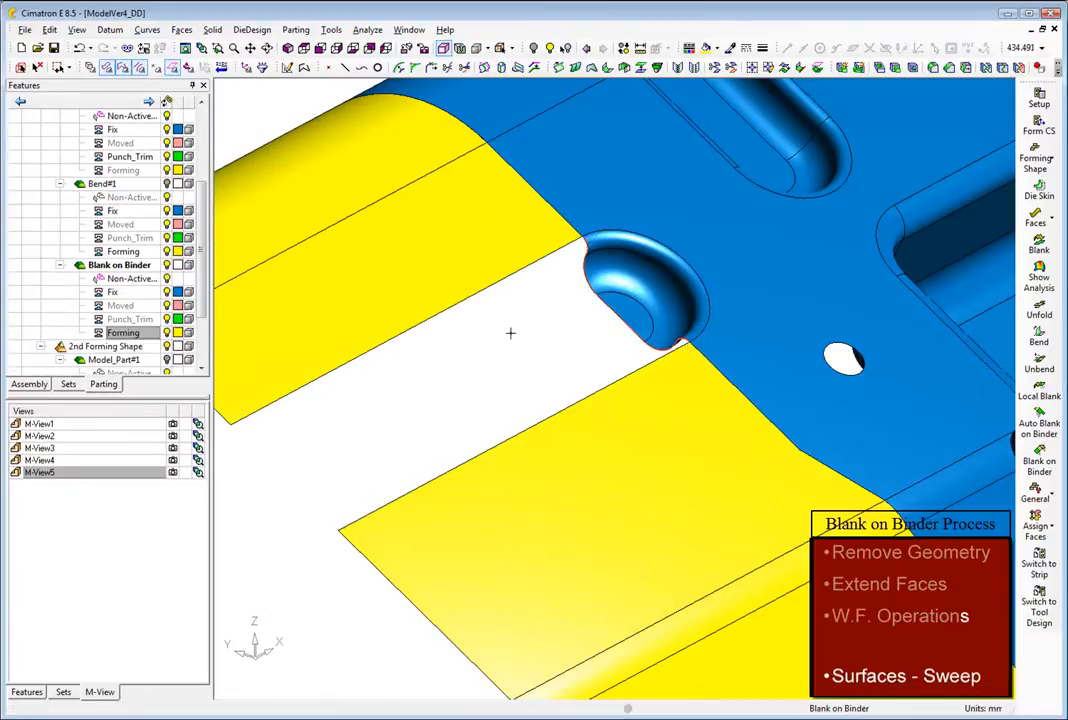
Sweep the recess edge curve 62.5 mm to one side to fill the gap between the extended faces
right_click(511, 333)
left_click(547, 500)
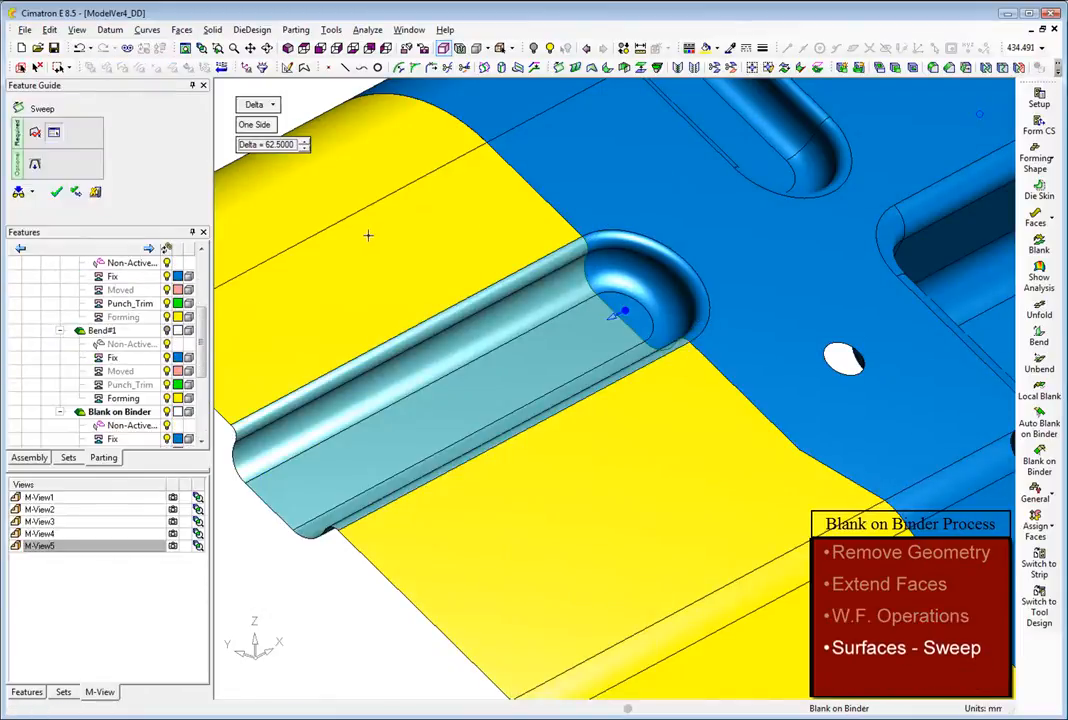
middle_click(368, 235)
left_click(368, 236)
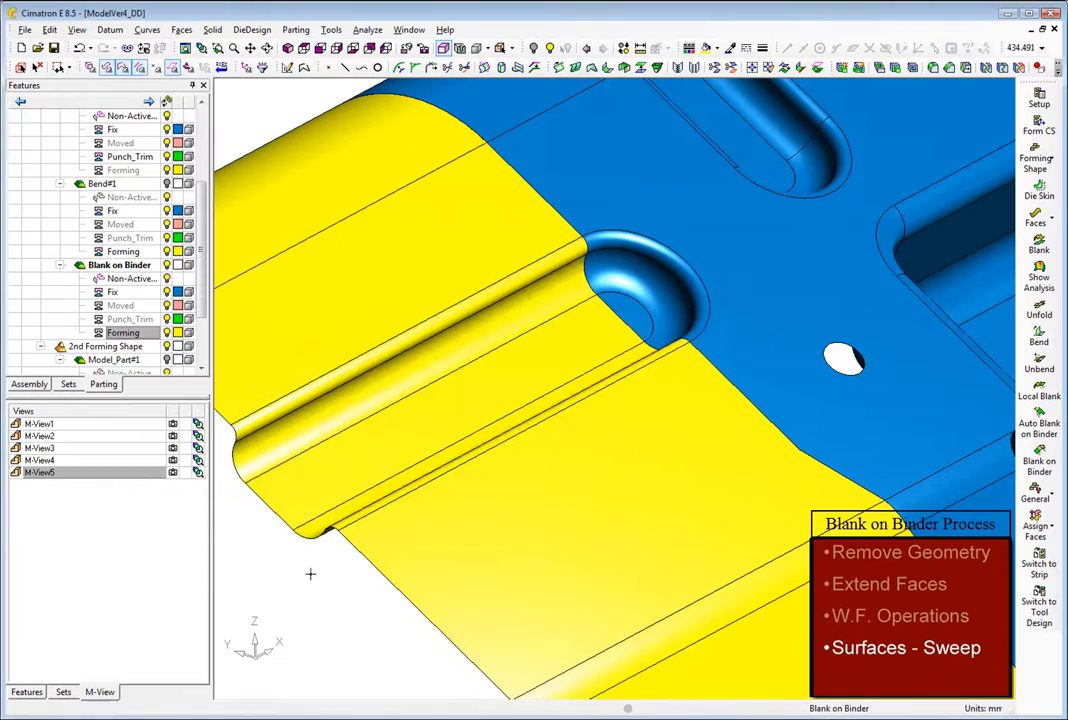
Blank the bracket's -X flange faces onto the extended binder body with Blank on Binder, using thickness 2 mm, Form bending and binder trimming on
left_click(172, 470)
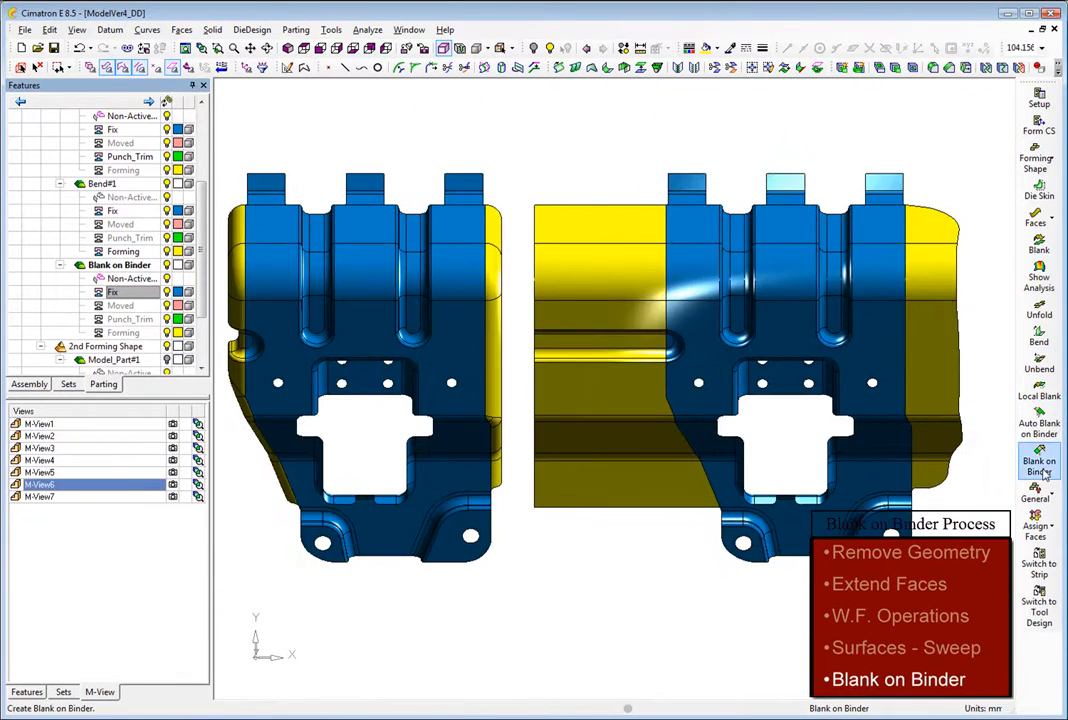
left_click(1040, 465)
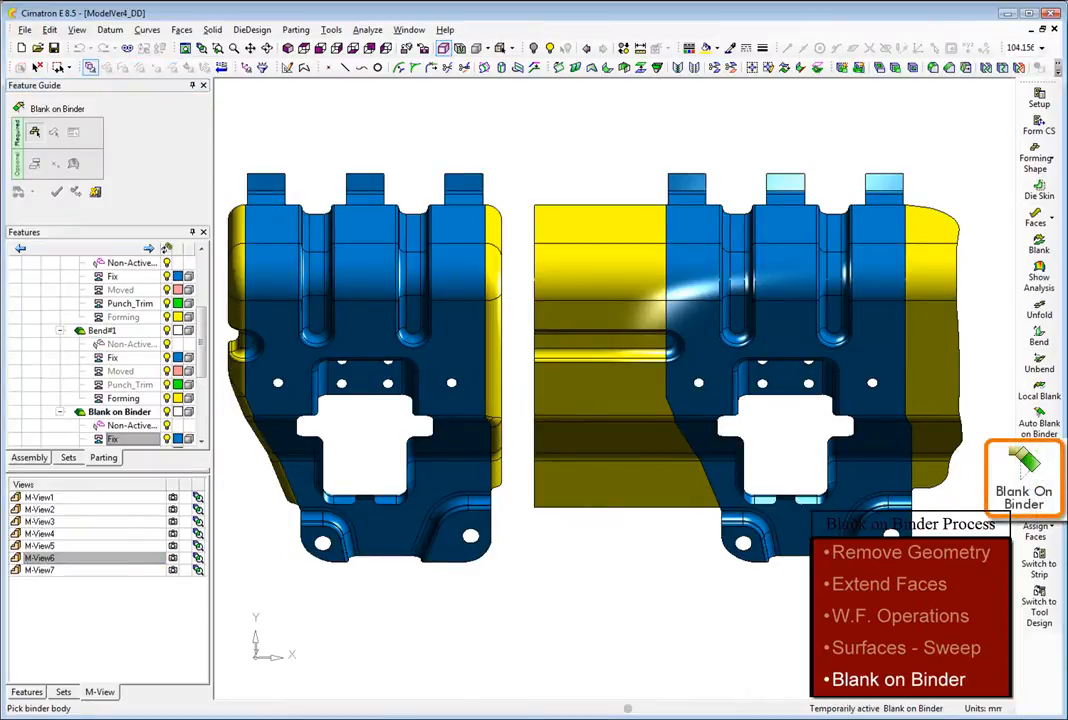
left_click(573, 428)
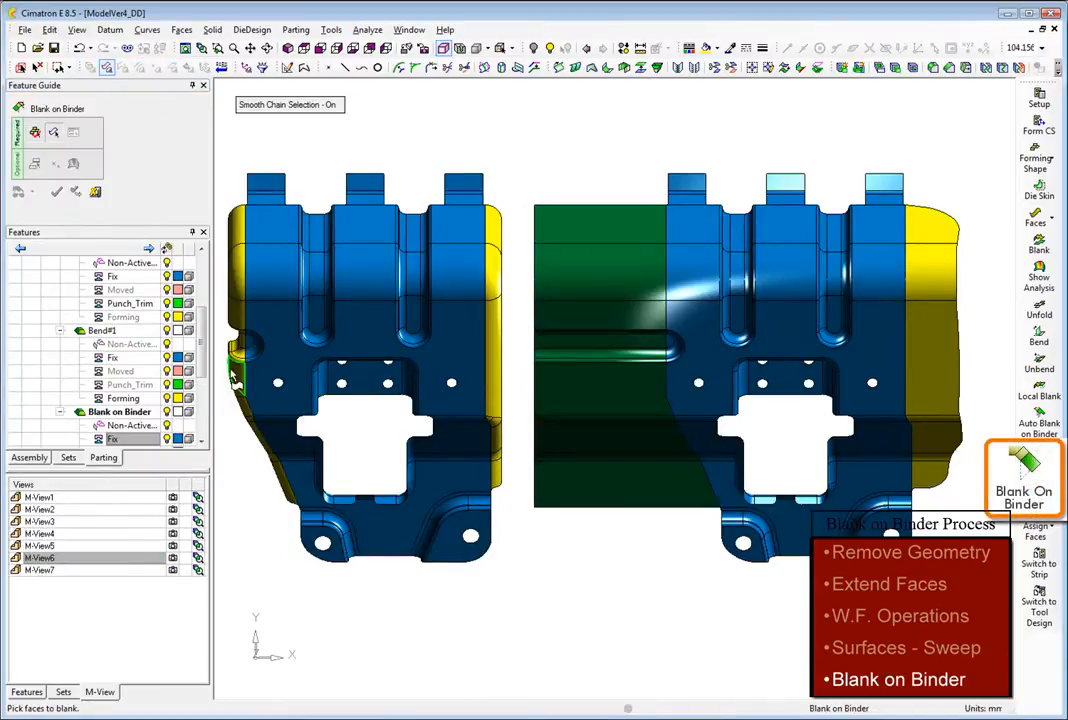
left_click(172, 570)
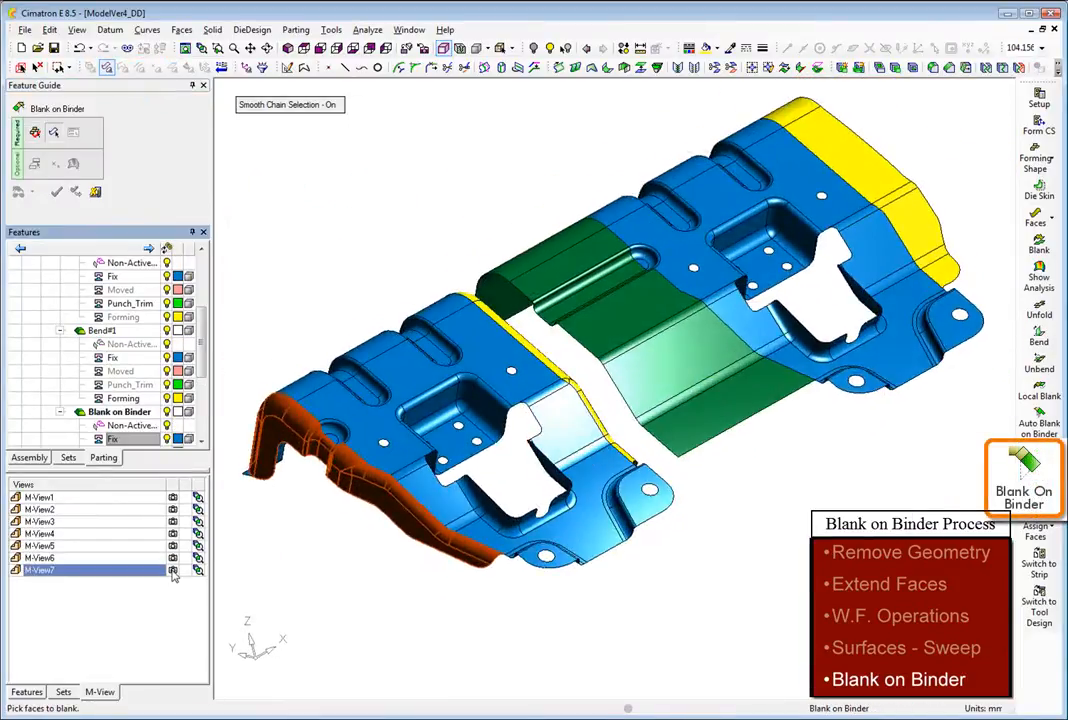
middle_click(293, 593)
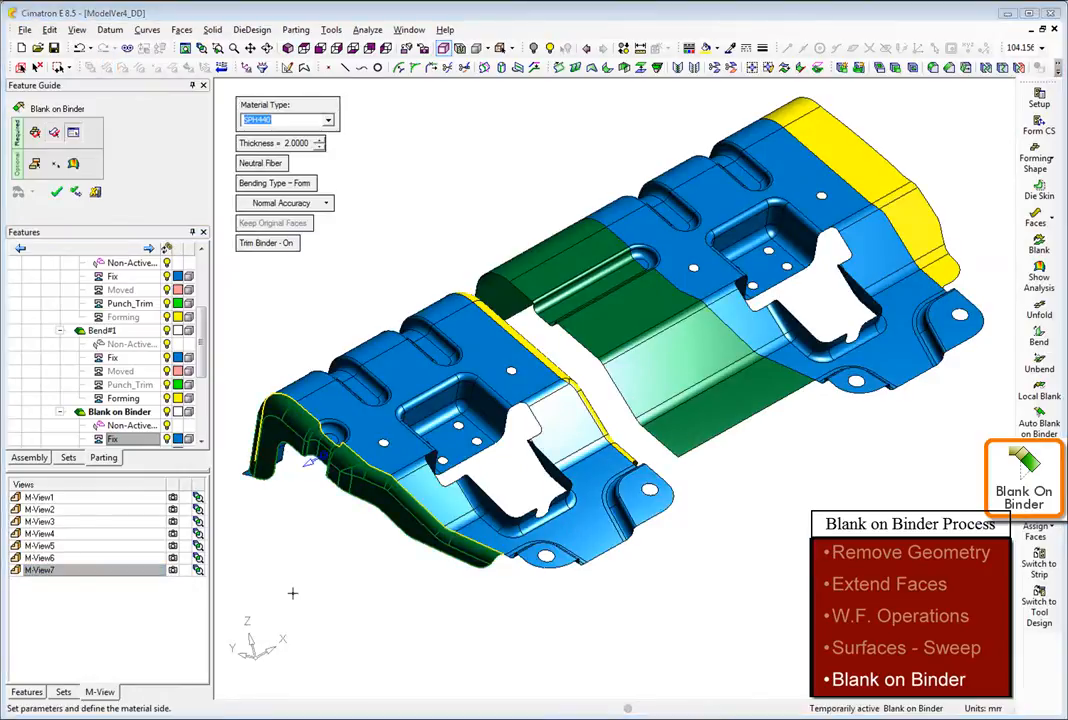
middle_click(803, 507)
left_click(803, 507)
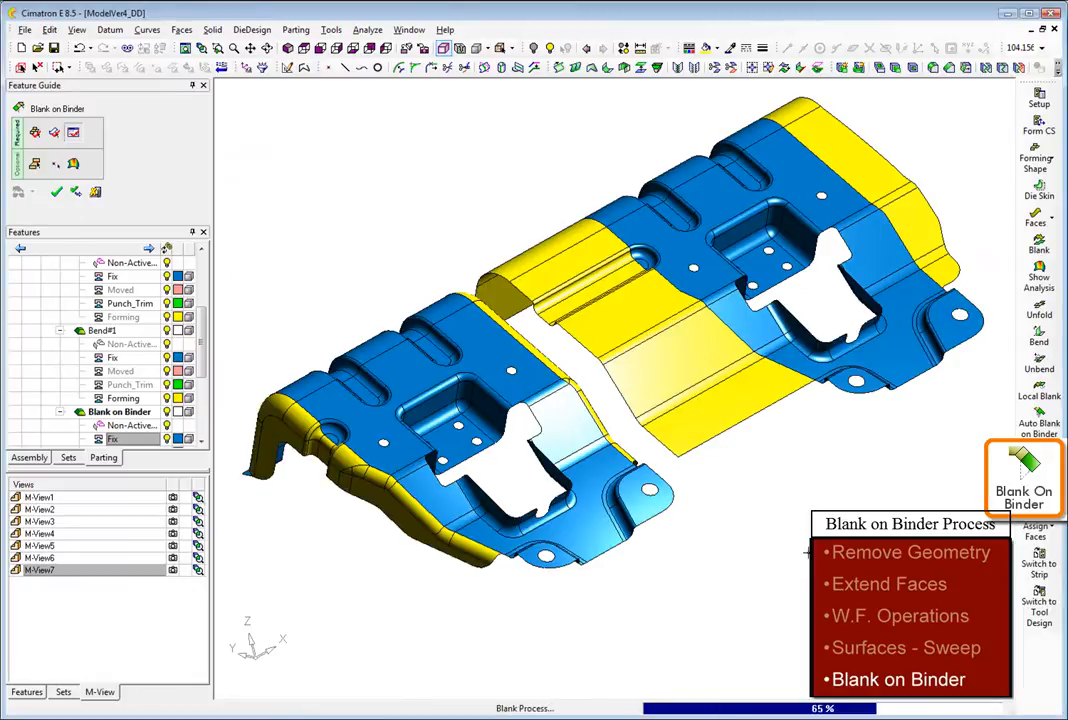
Attach the wide cylindrical bend band and the small bend faces of the three carrier tabs to the Blank on Binder shape's Forming group
left_click(174, 437)
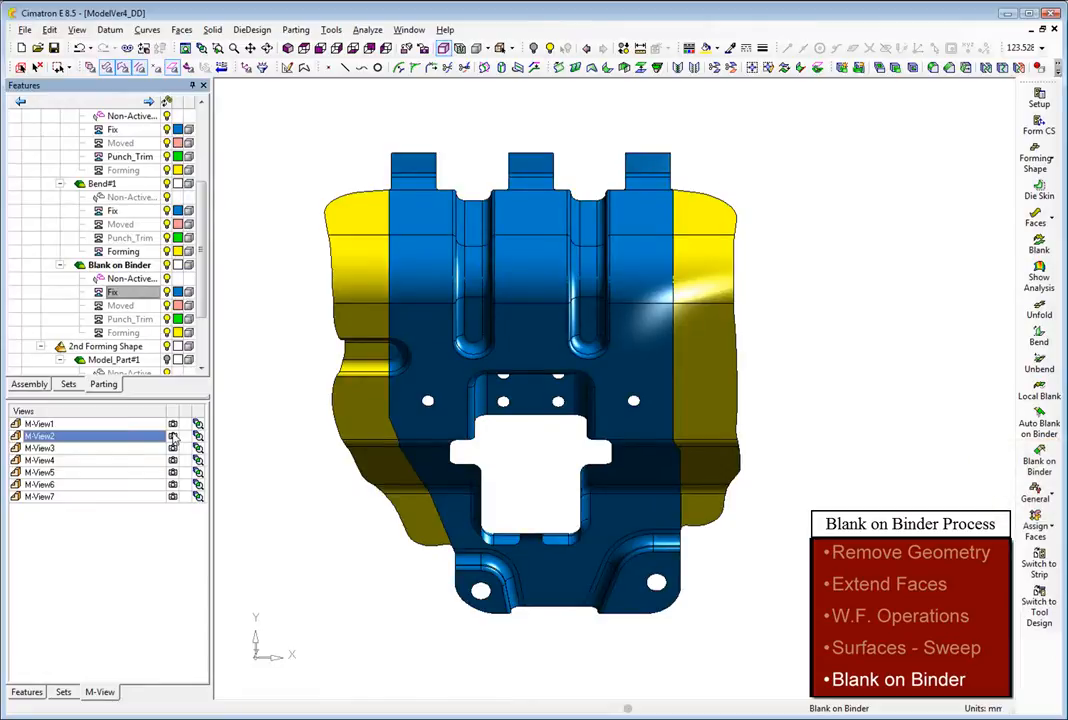
left_click(1037, 525)
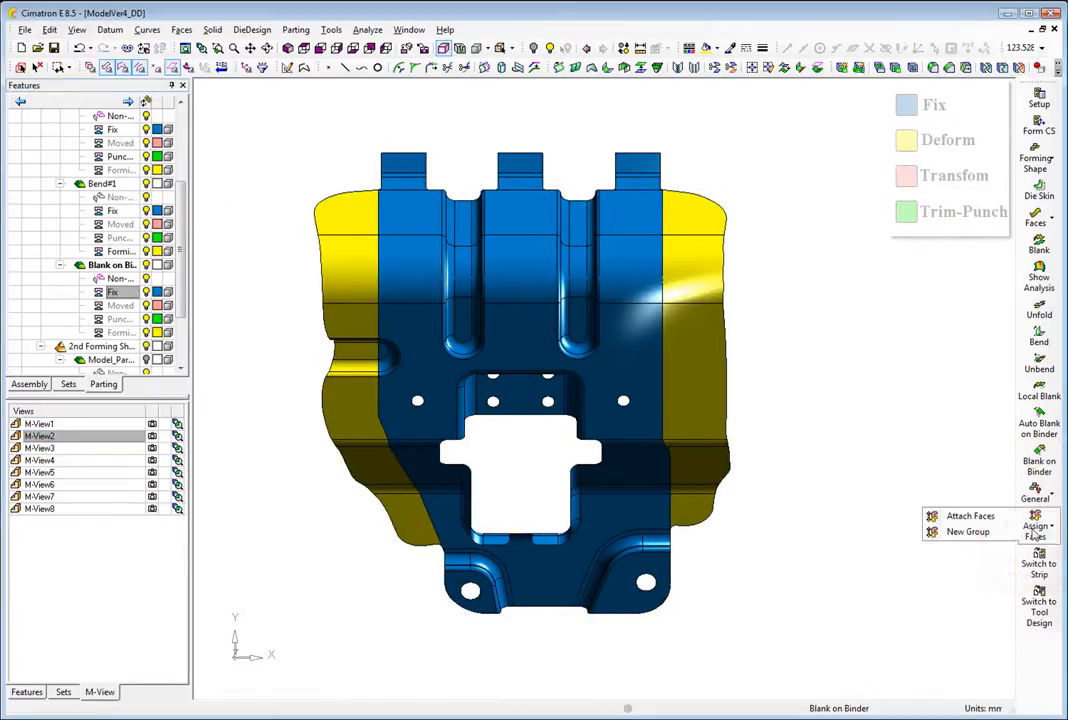
left_click(985, 516)
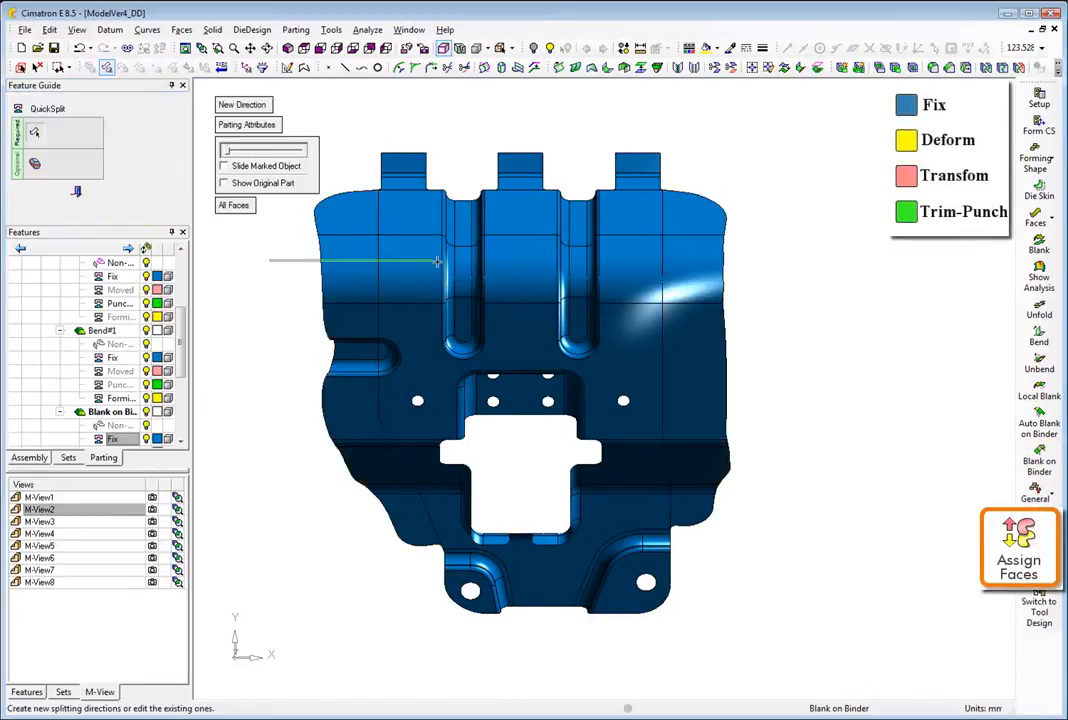
scroll(110, 400, "down", 2)
right_click(125, 425)
left_click(157, 431)
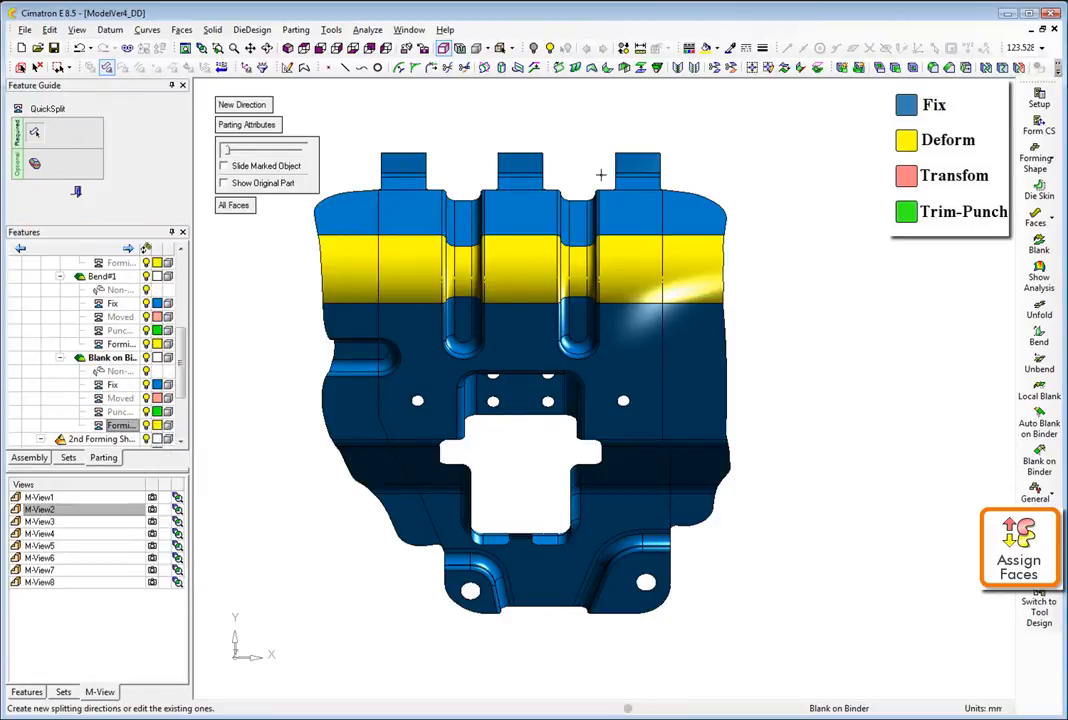
right_click(122, 425)
left_click(181, 432)
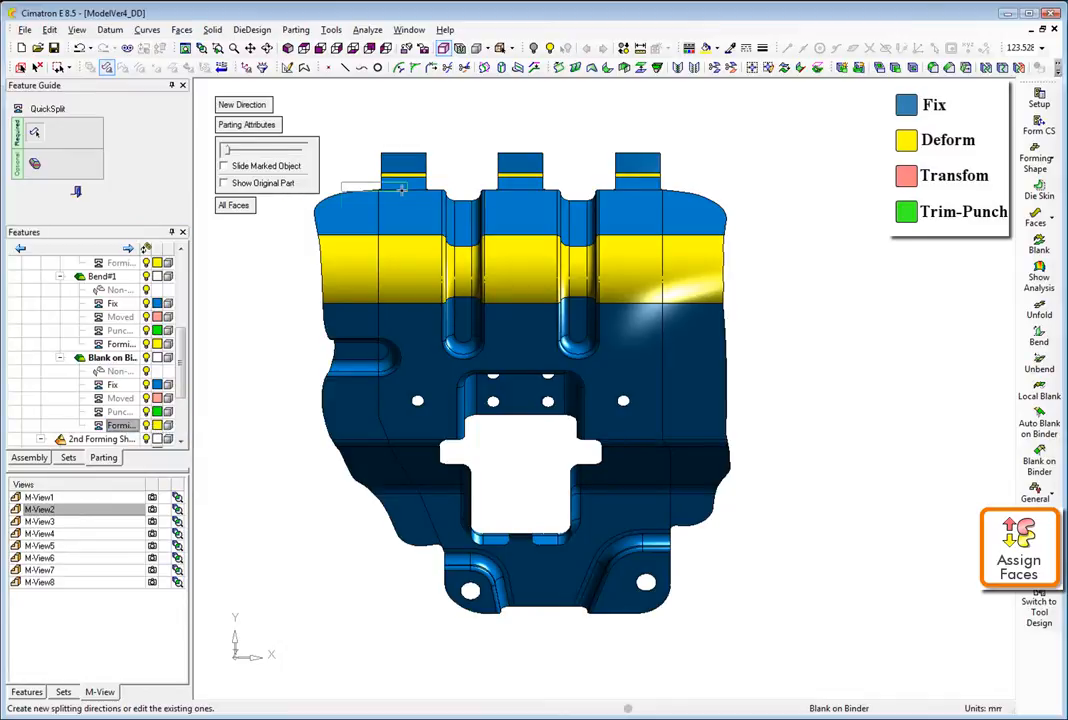
Attach the faces between the tab bends and the wide bend, plus the whole body beyond it, to the Moved group
right_click(120, 398)
left_click(188, 404)
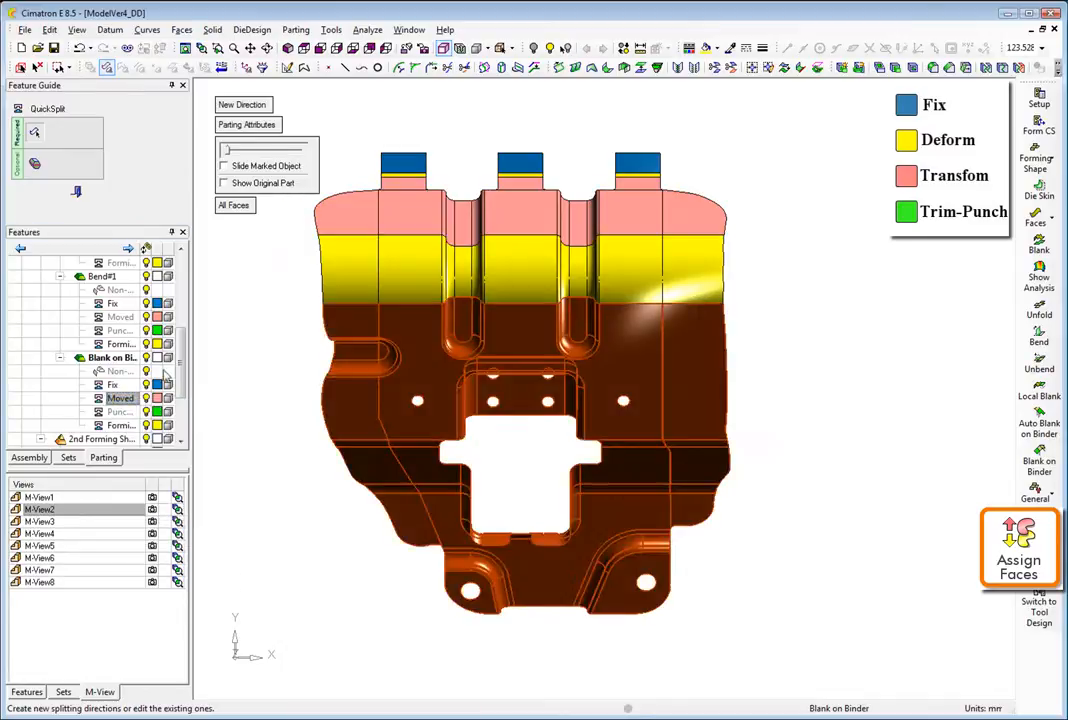
right_click(120, 398)
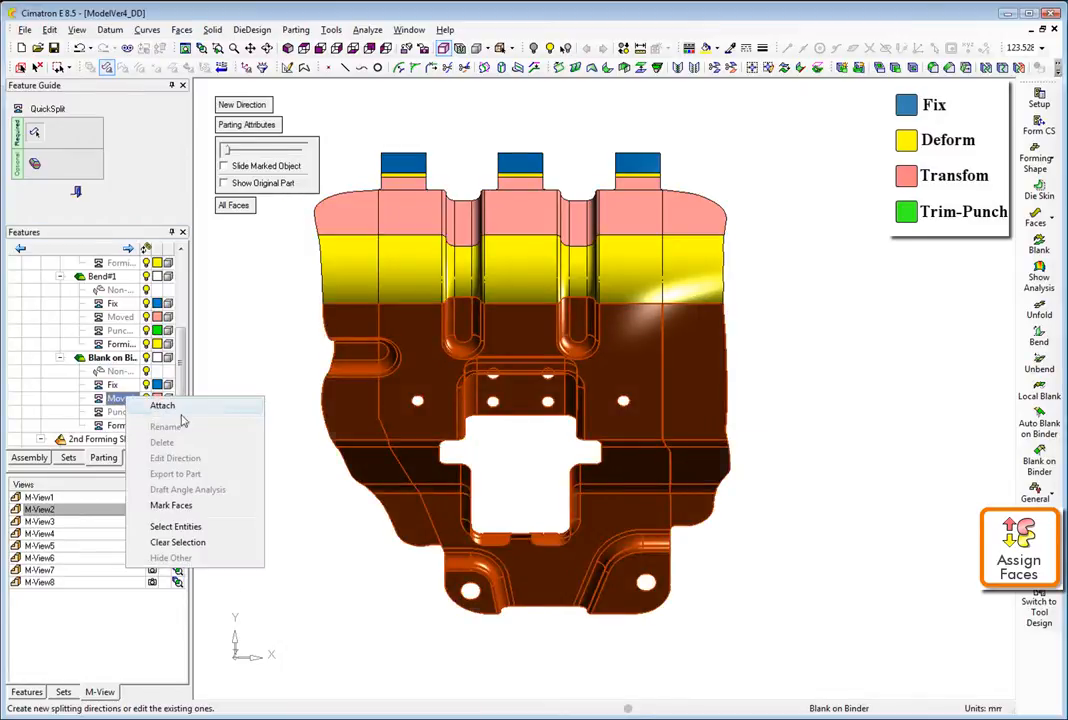
left_click(165, 405)
Add a forming shape named Unbend, taken from the blanked bracket and placed beside it on the +X side
left_click(155, 512)
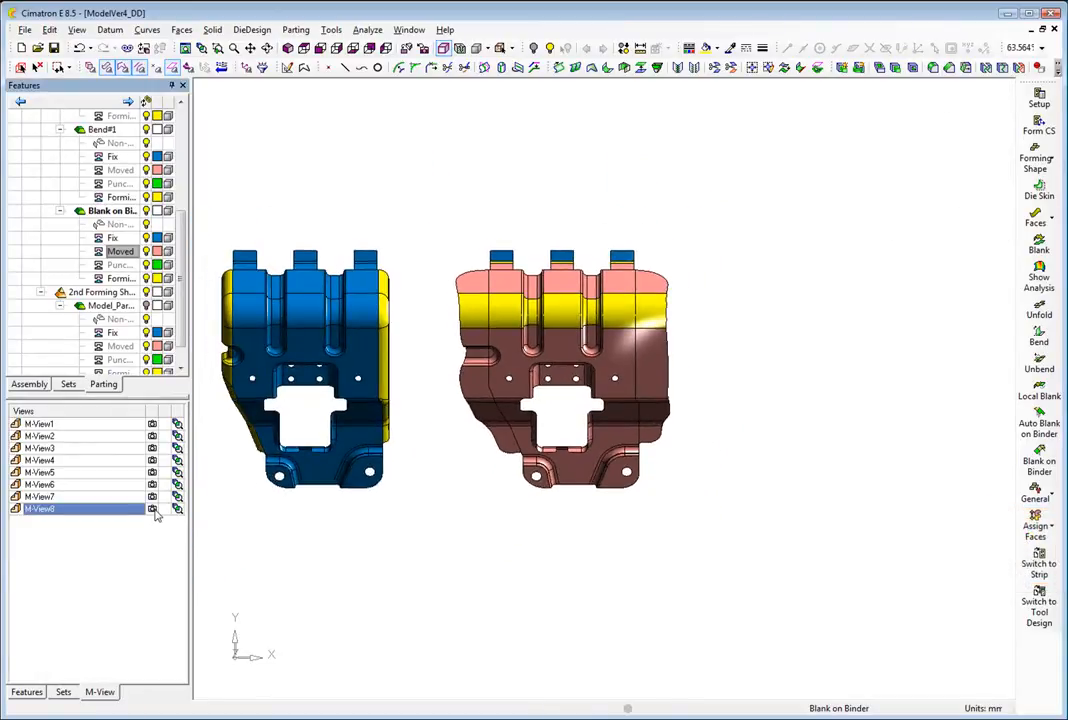
left_click(1035, 158)
left_click(949, 146)
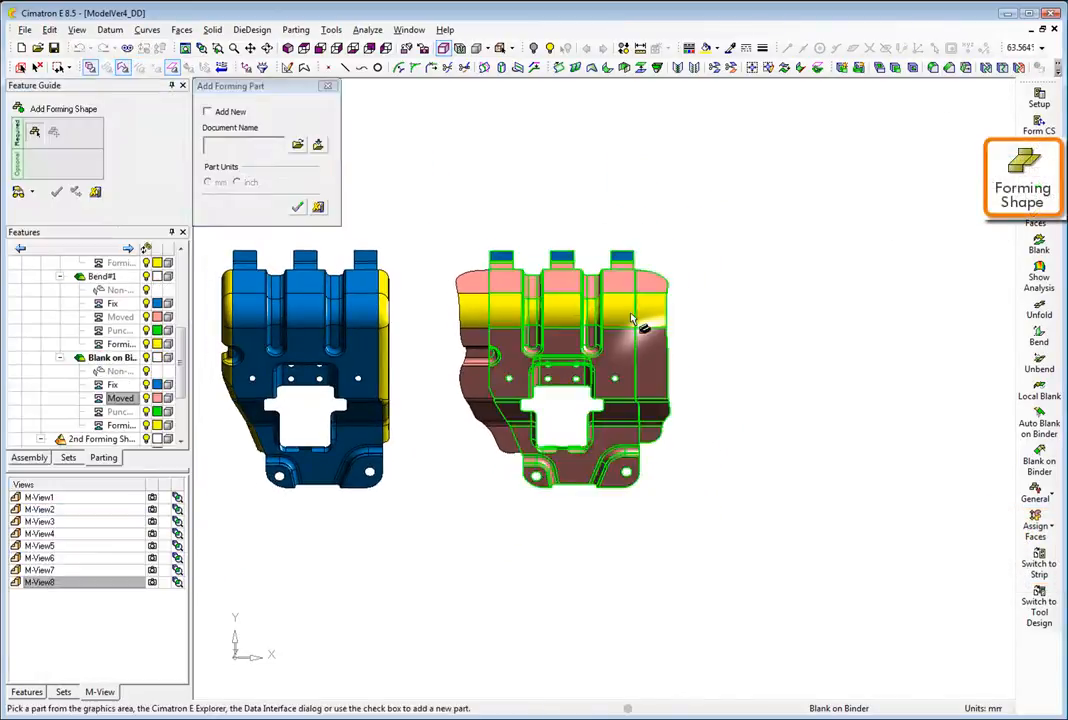
right_click(641, 180)
left_click(641, 177)
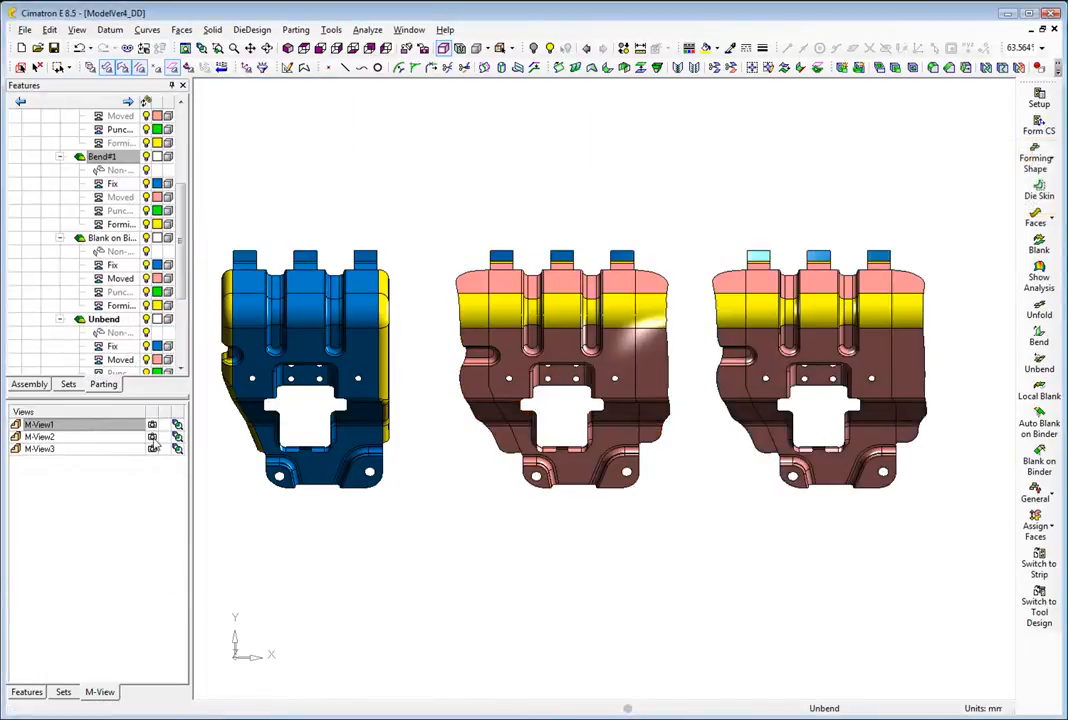
Unbend the carrier tab bends to flat, keeping the middle tab's planar face fixed, with thickness 2 mm and K-factor 0.333
left_click(153, 437)
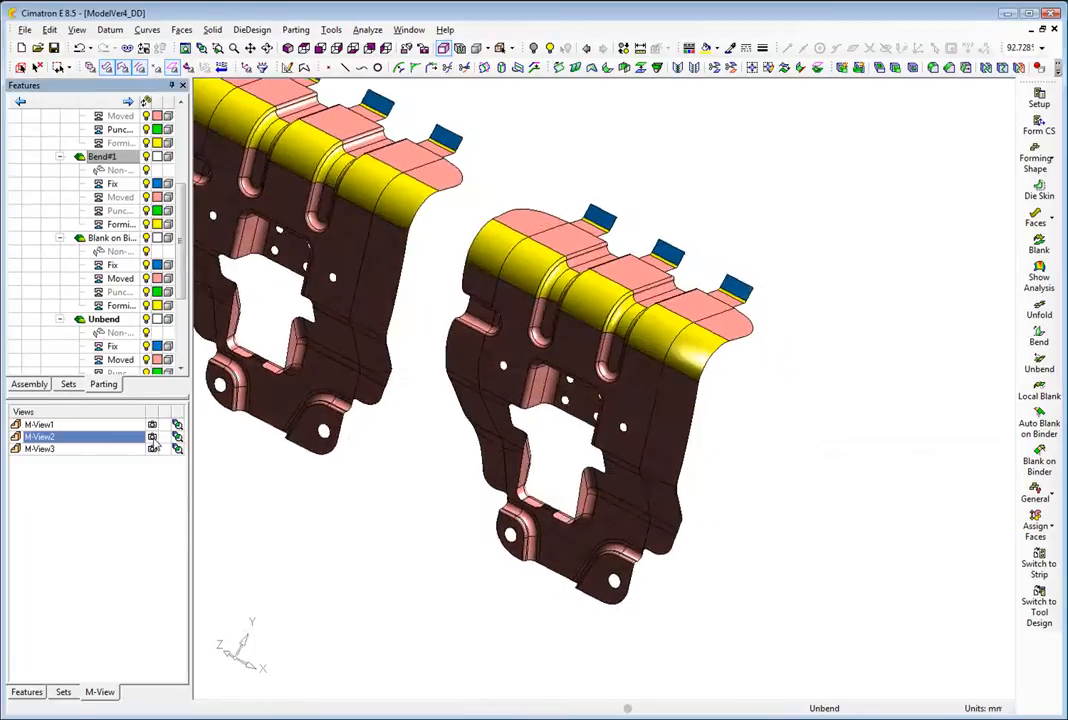
left_click(1039, 361)
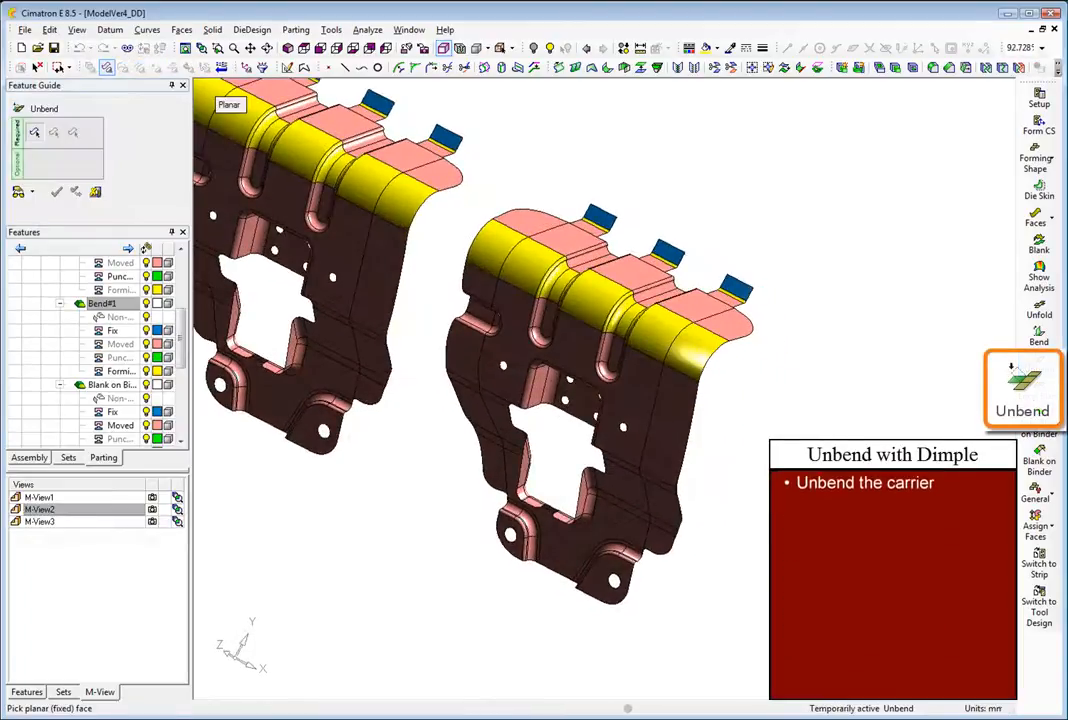
left_click(672, 255)
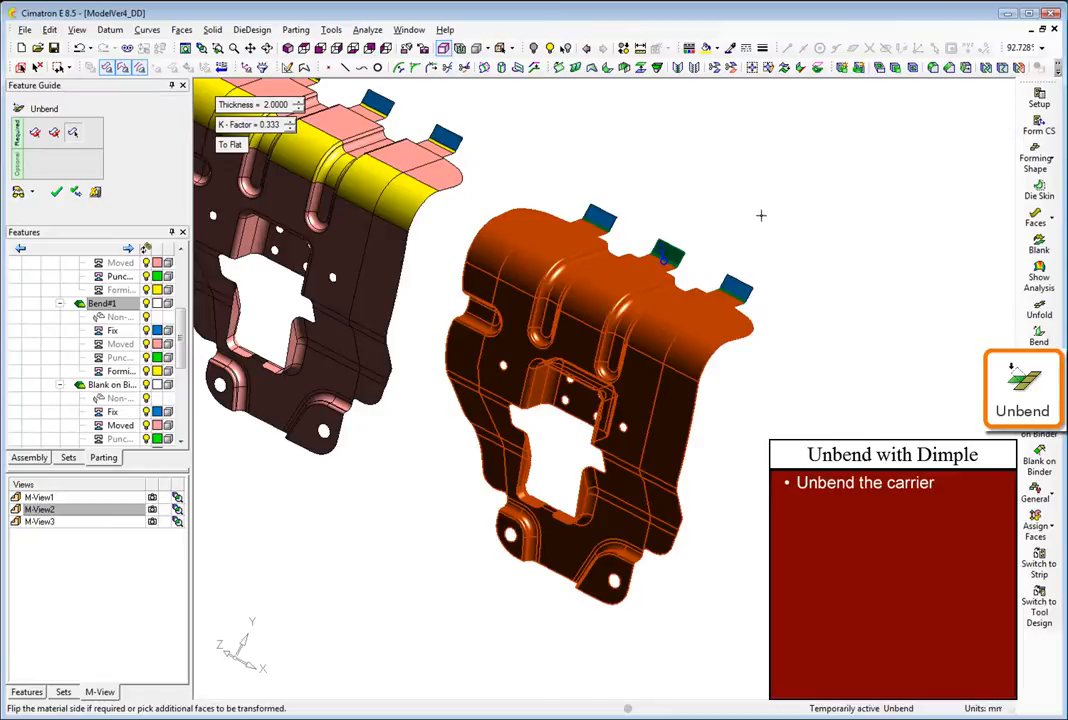
middle_click(761, 215)
left_click(761, 215)
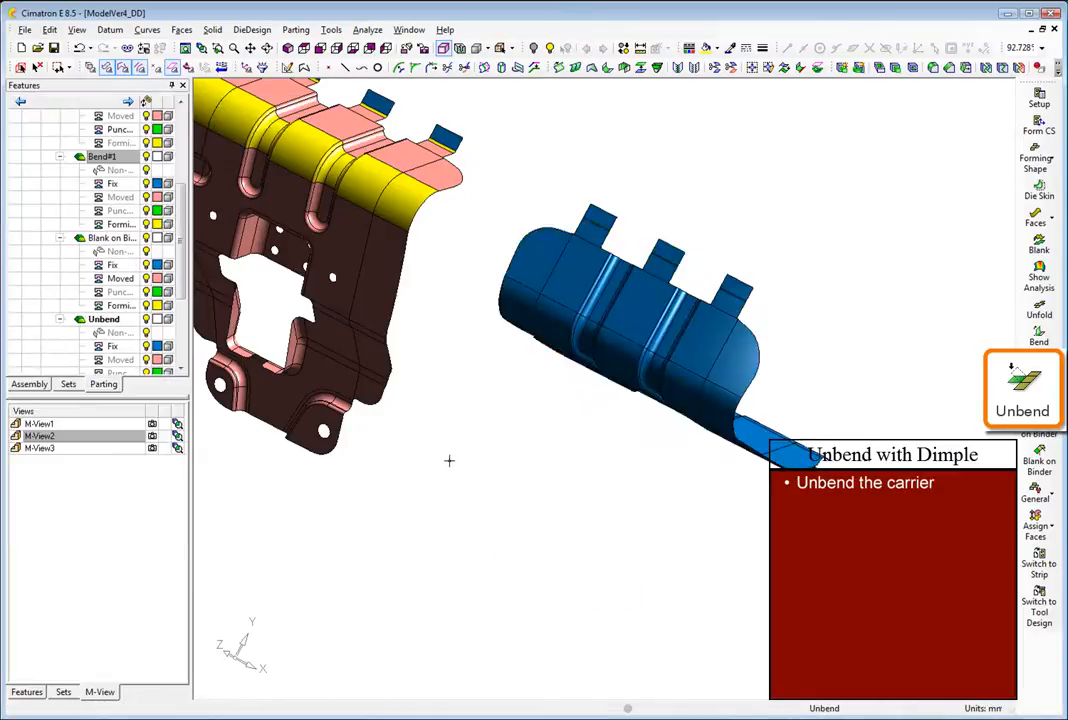
Unbend the wide bend's non-dimple cylindrical faces to flat about the middle planar face, excluding the carrier-side faces from the transformed set
left_click(153, 449)
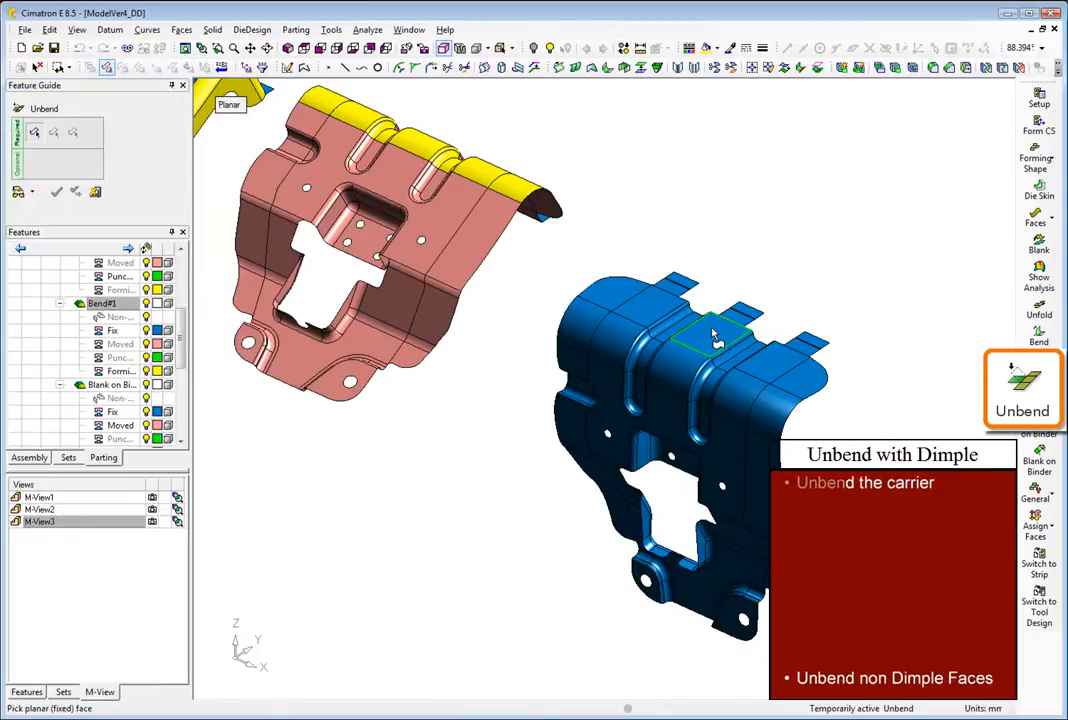
left_click(720, 322)
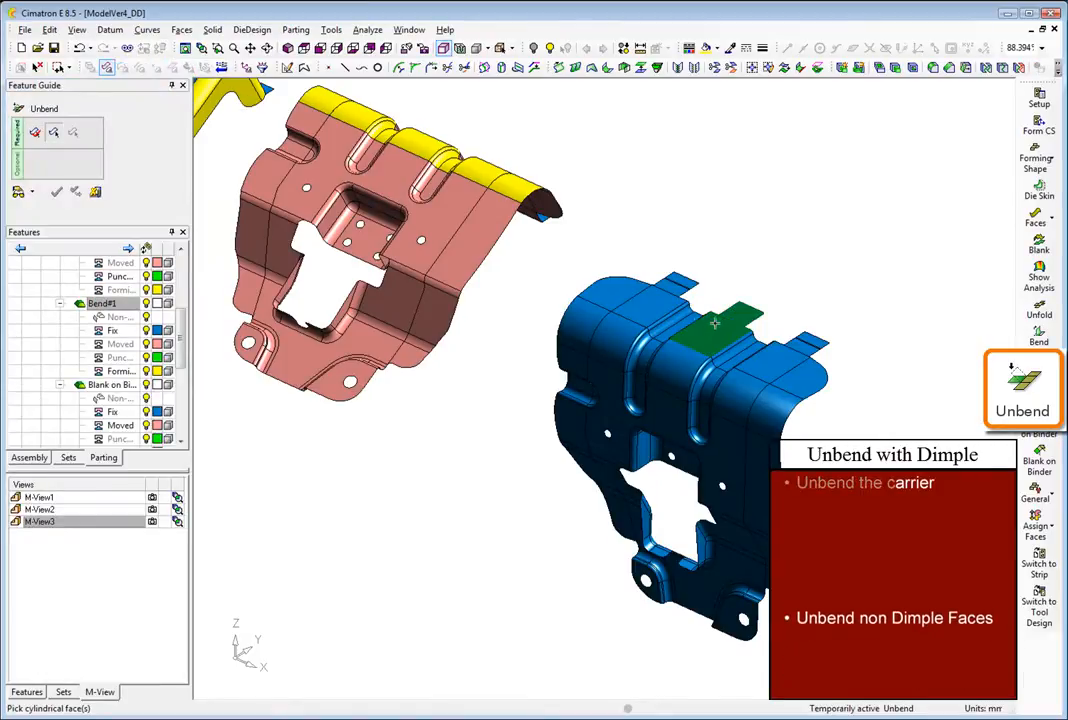
left_click(680, 366)
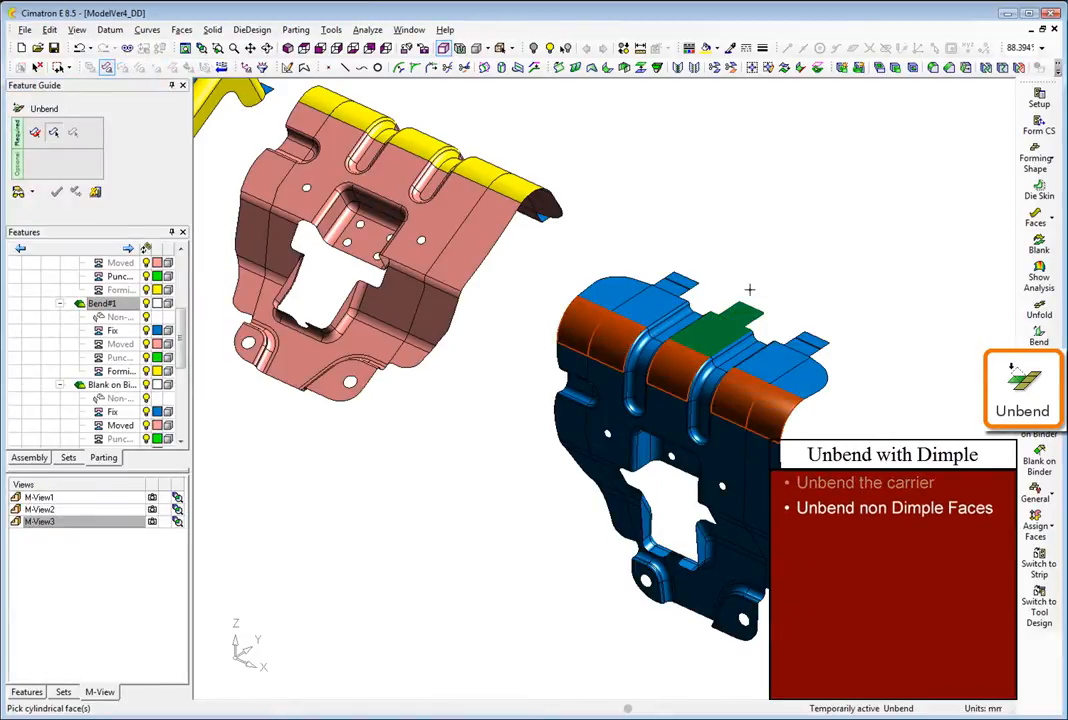
middle_click(750, 296)
left_click_drag(671, 244, 680, 260)
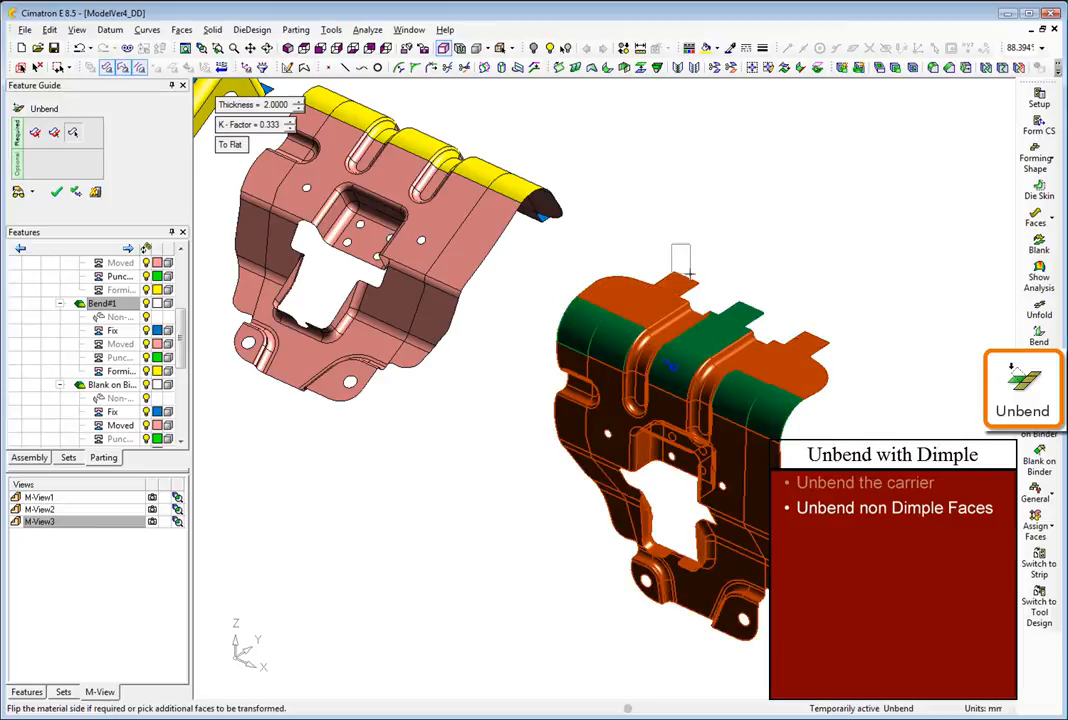
left_click_drag(718, 314, 720, 316)
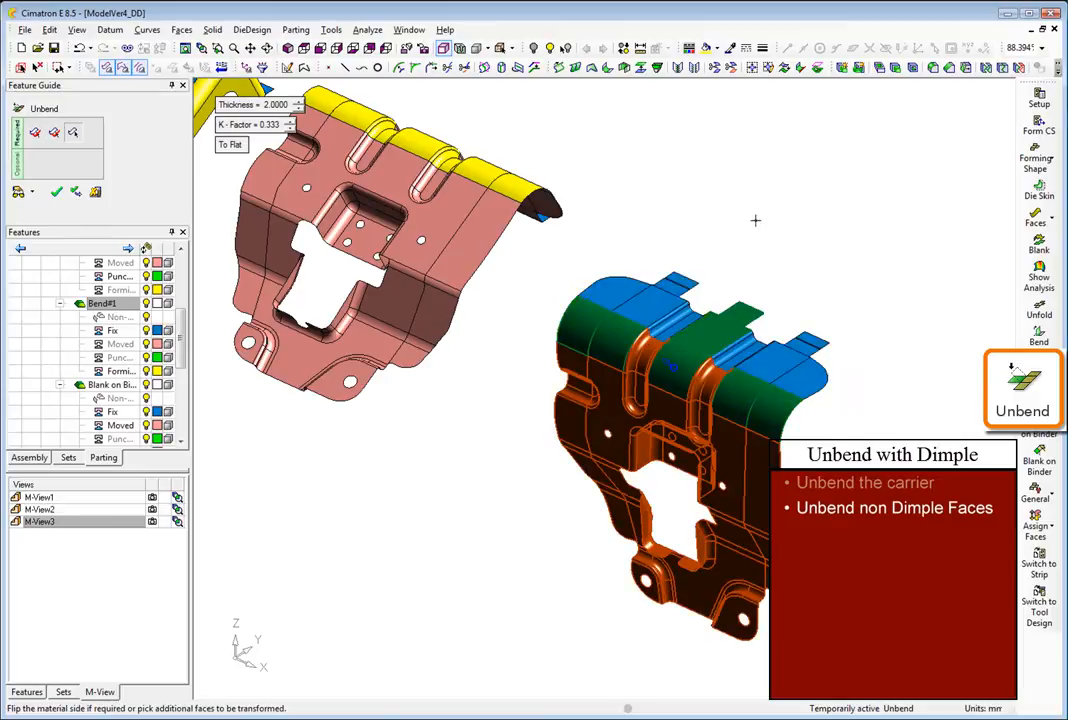
right_click(755, 220)
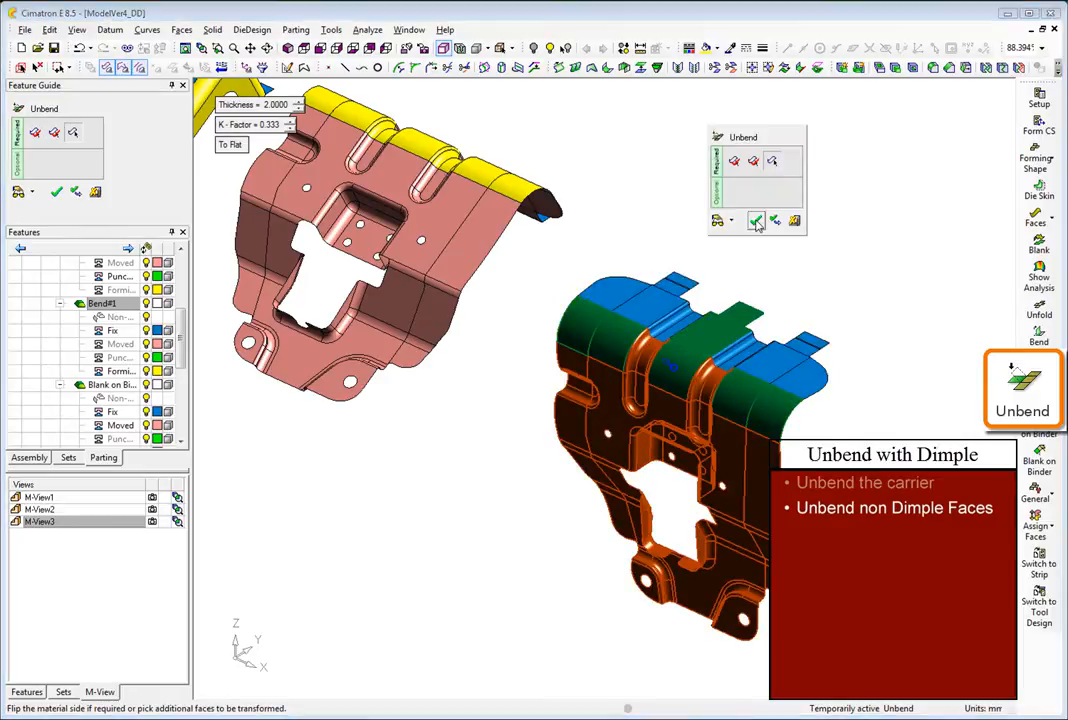
left_click(757, 222)
Remove the leftover dimple faces lying within the unbent band at both dimples
left_click(152, 460)
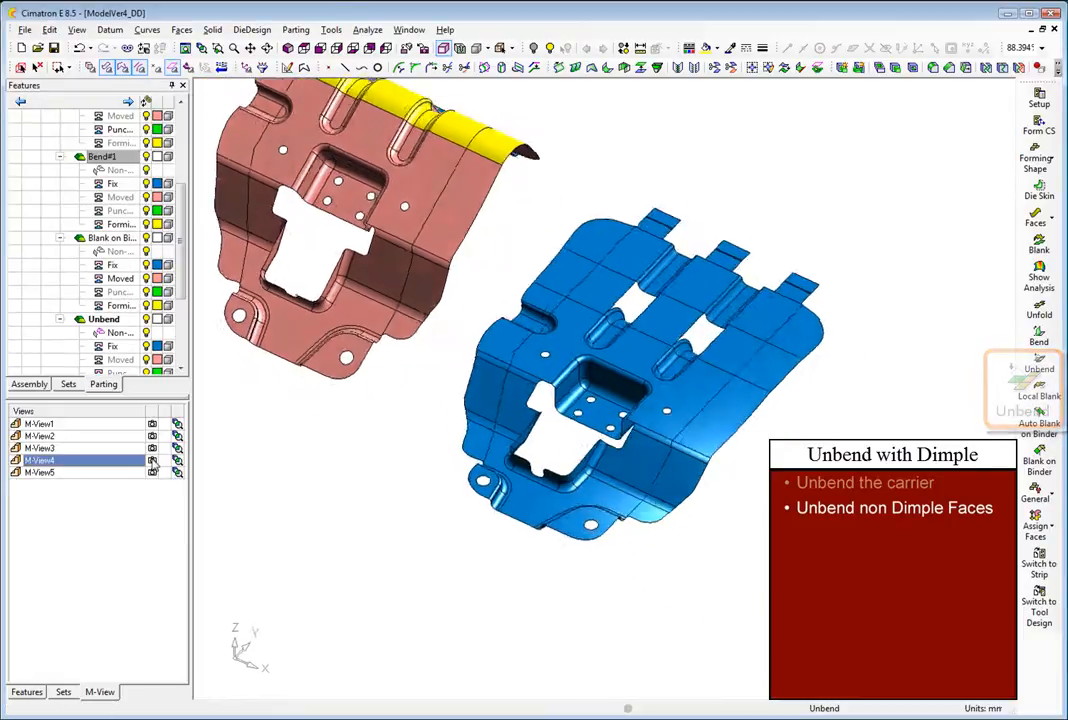
right_click(250, 507)
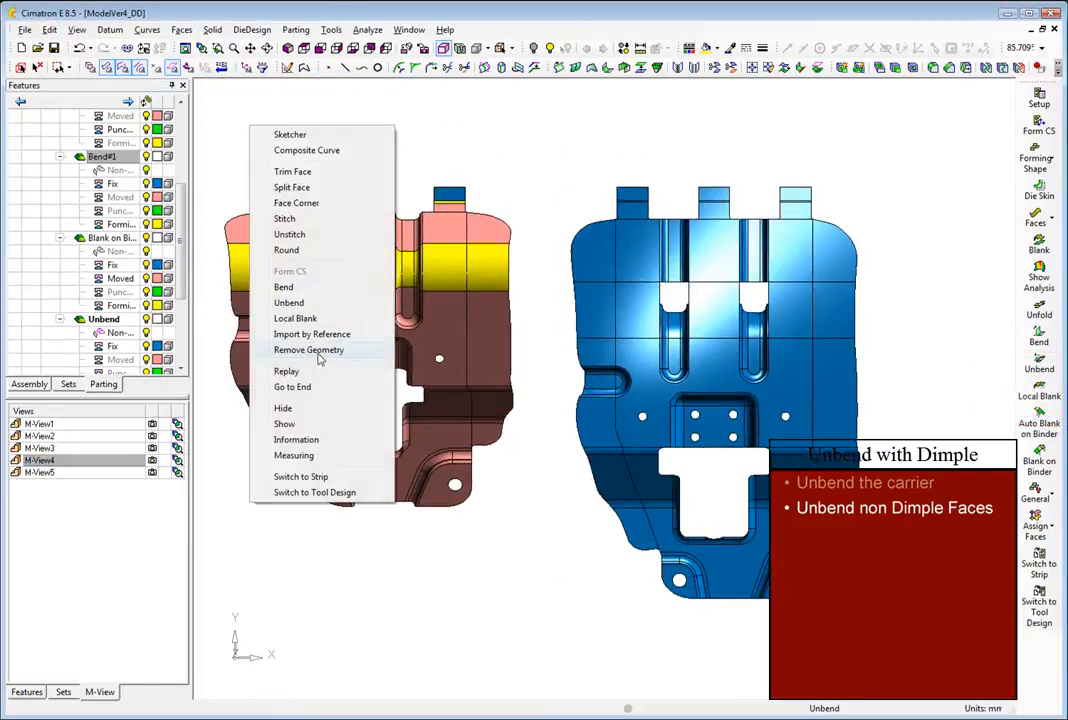
left_click(305, 349)
left_click(663, 300)
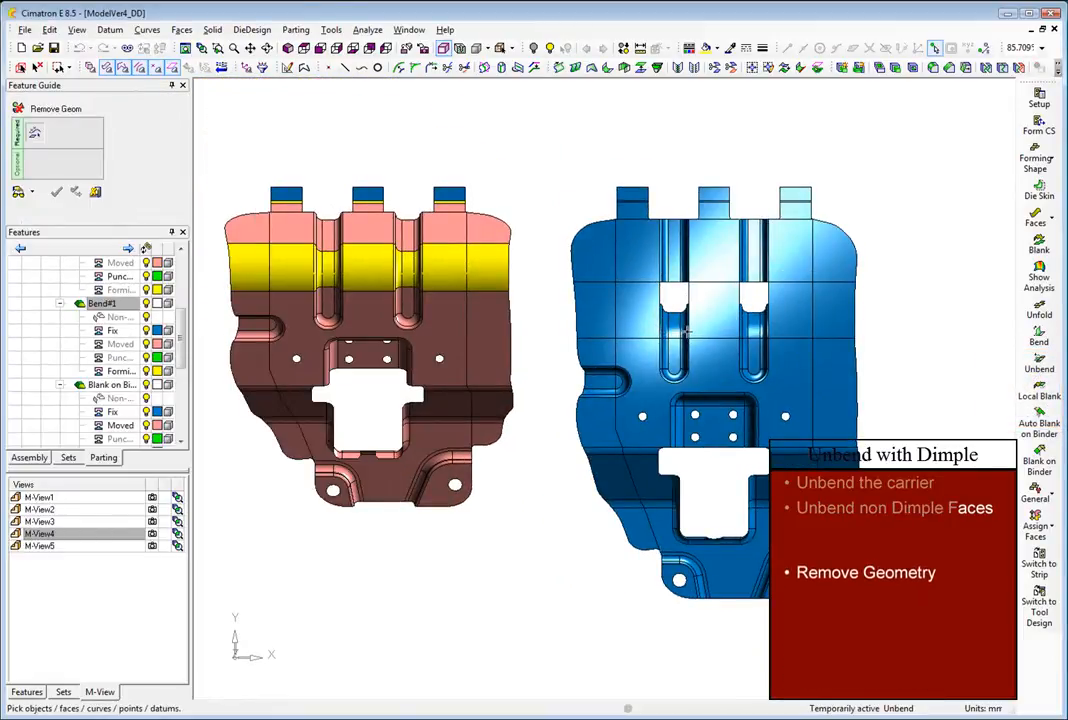
left_click(765, 335)
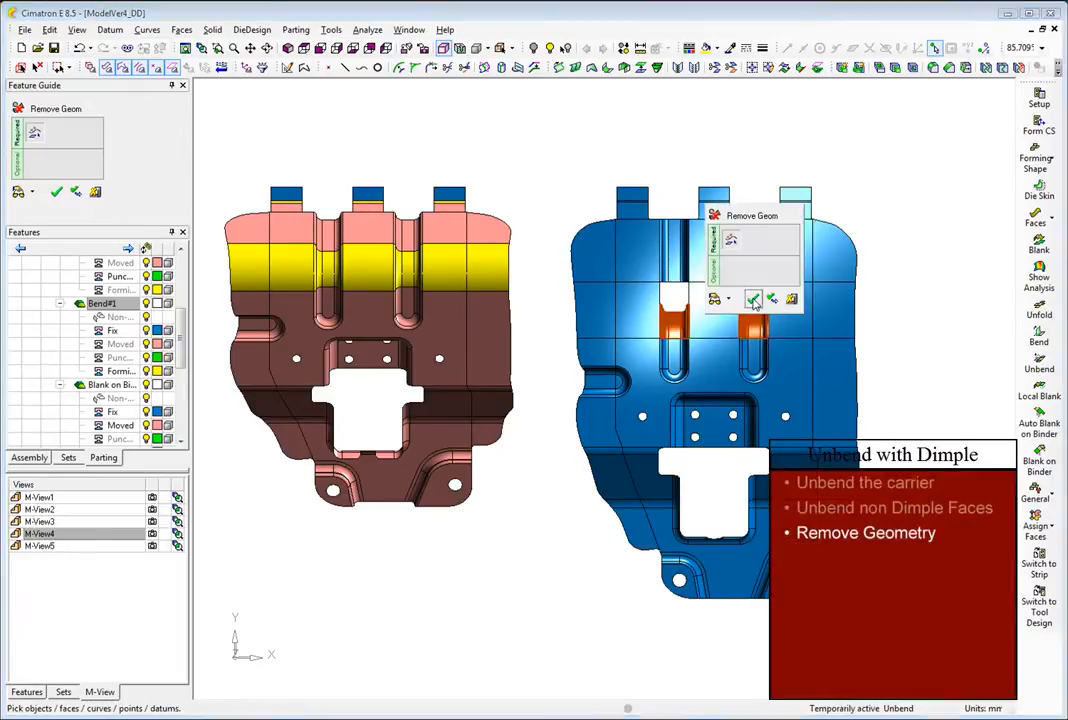
left_click(753, 300)
Draw two-point lines across both open ends of the gap in the -X side dimple
left_click(40, 472)
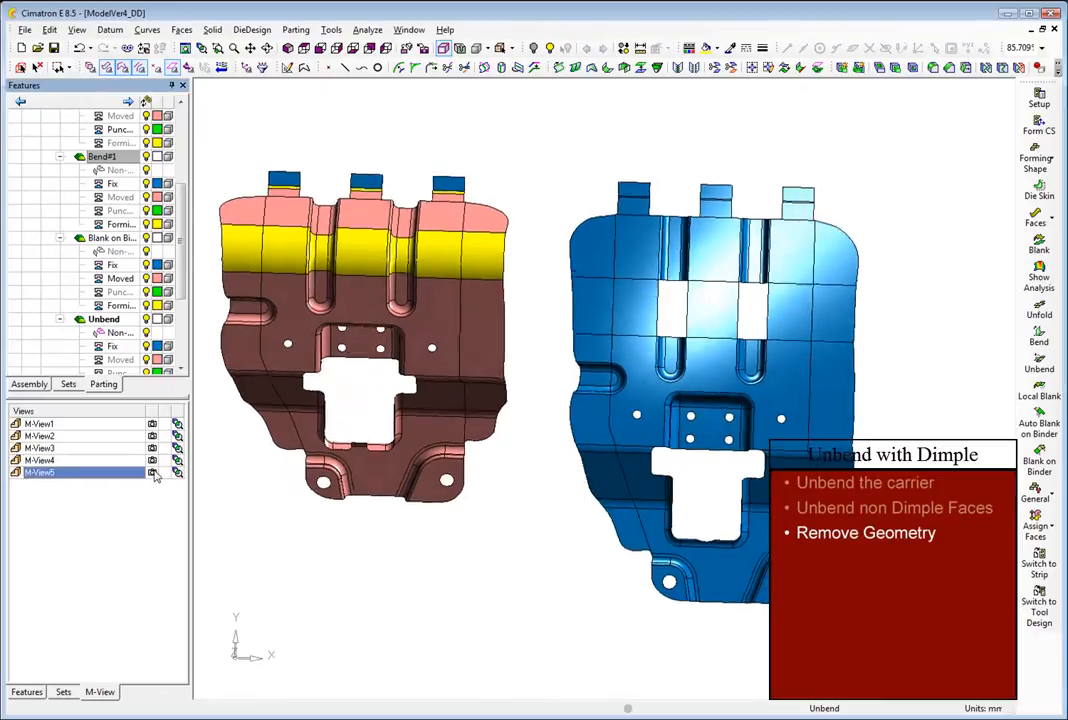
left_click(345, 68)
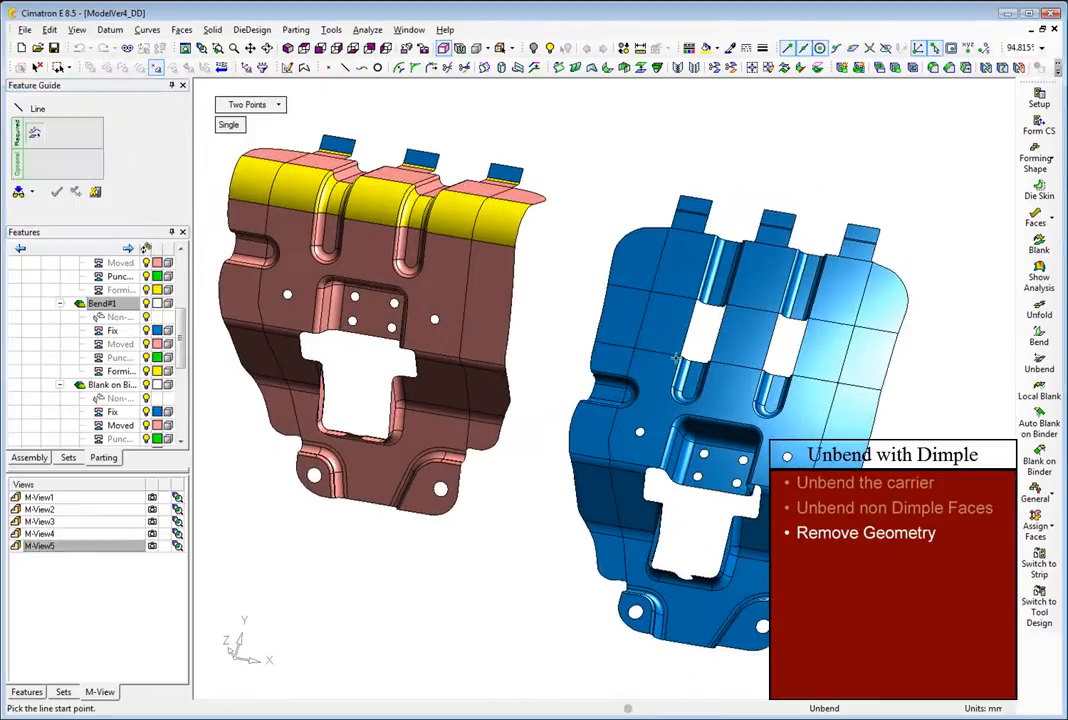
left_click(680, 360)
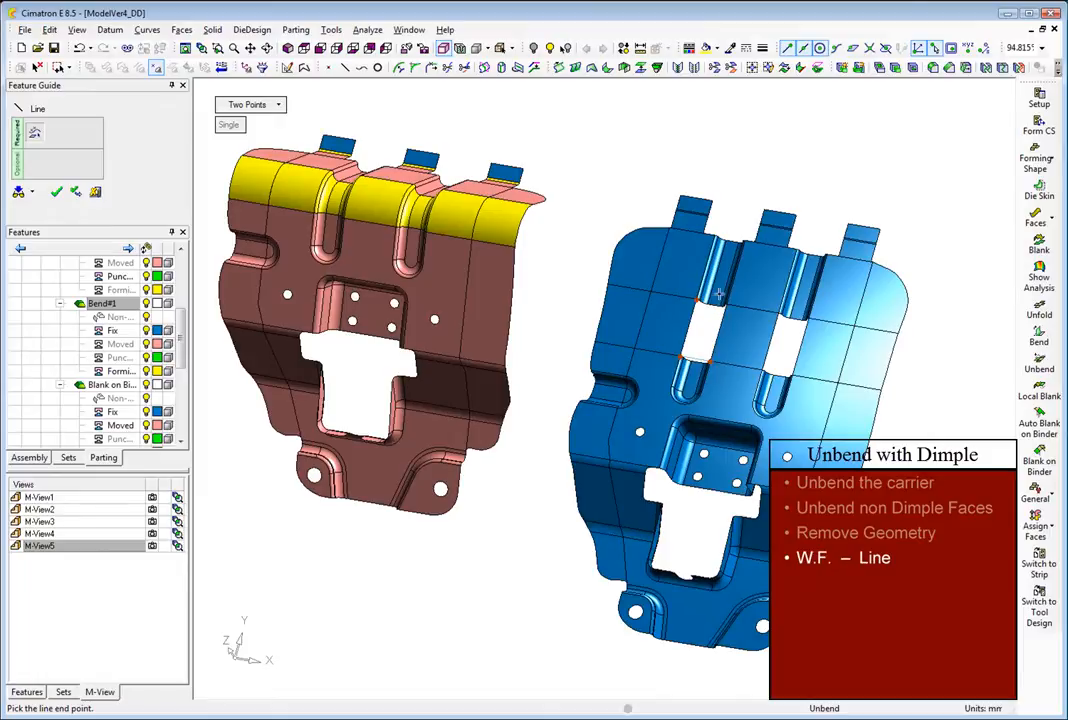
middle_click(686, 144)
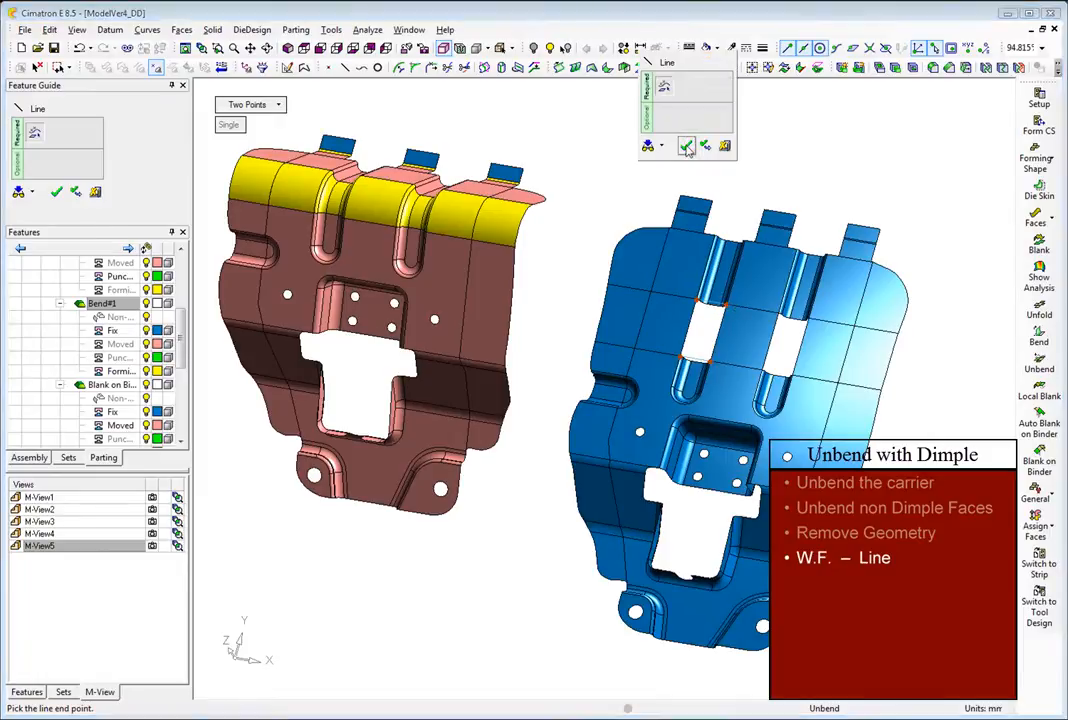
left_click(686, 145)
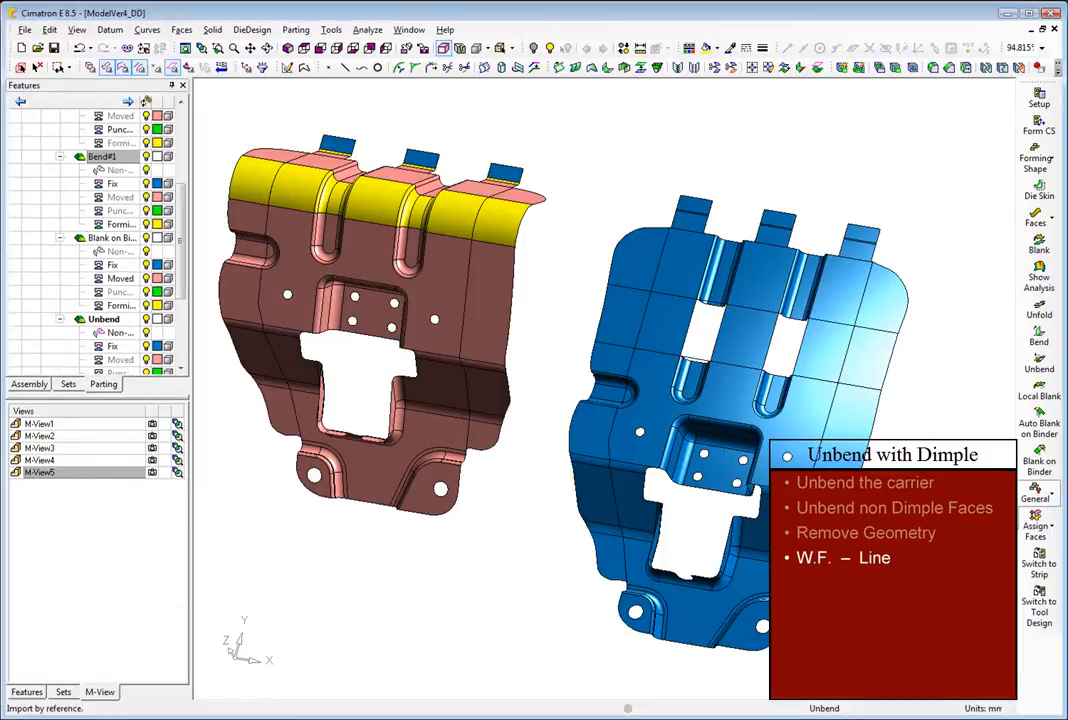
Import the -X dimple's rounded end faces by reference to the gap's -Y line, setting the target axis normal to the adjacent planar face
left_click(940, 515)
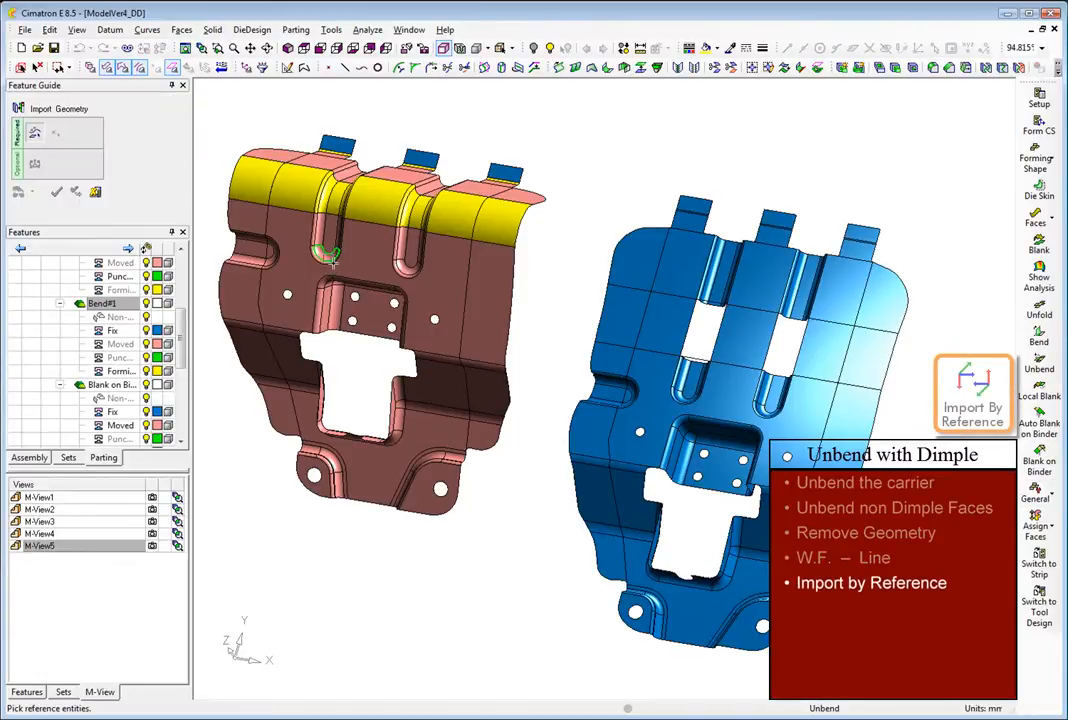
left_click(329, 258)
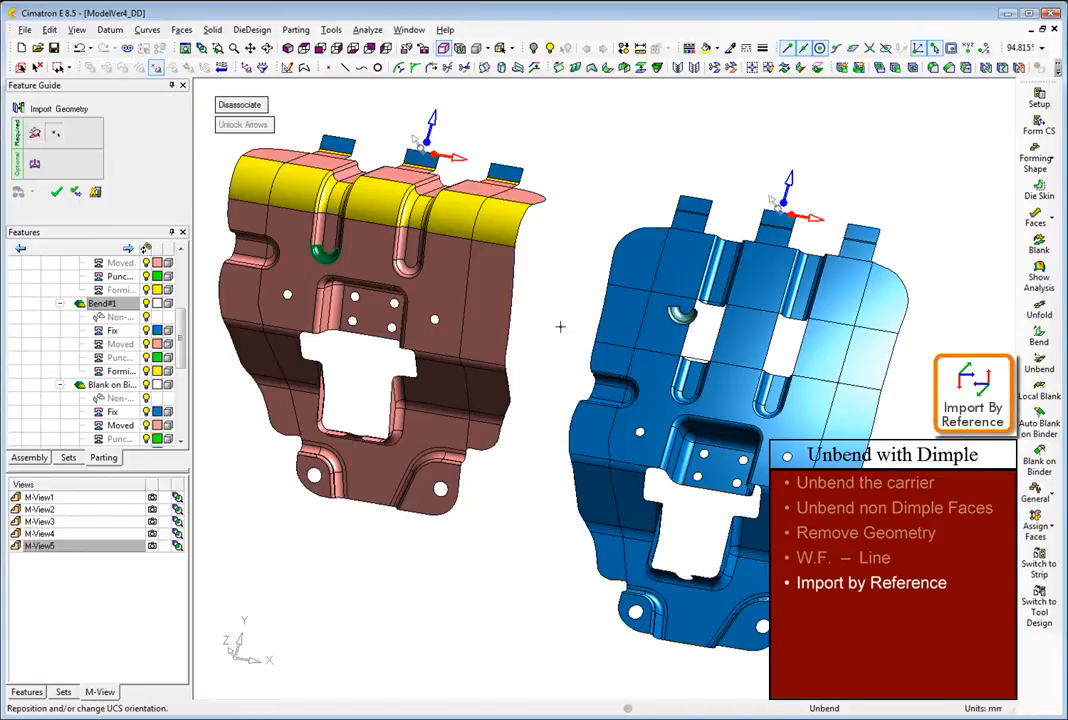
left_click(323, 264)
right_click(692, 349)
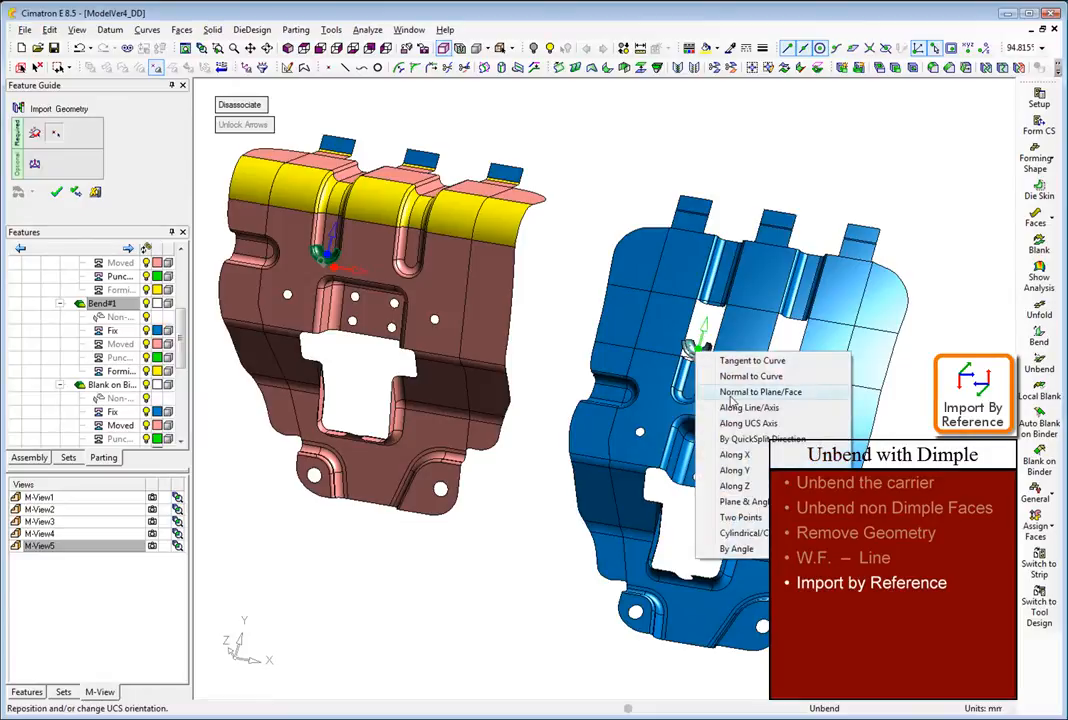
left_click(733, 392)
left_click(660, 372)
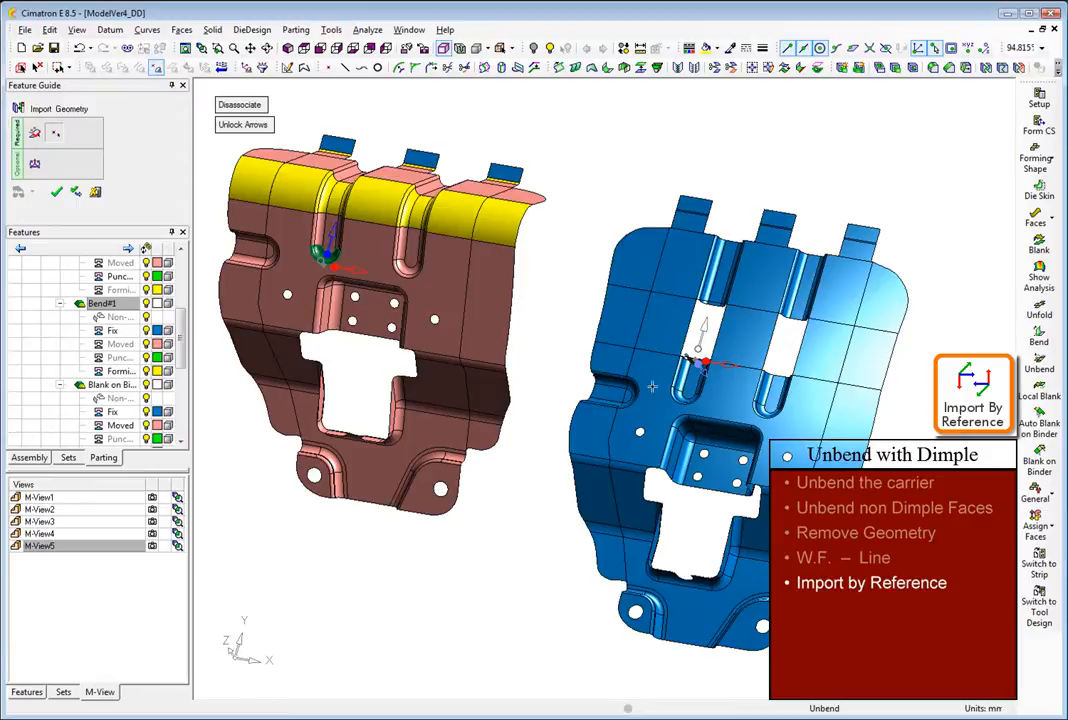
Set the reference axis normal to its planar face, flip the target's X direction, and complete the -Y dimple end import
right_click(322, 254)
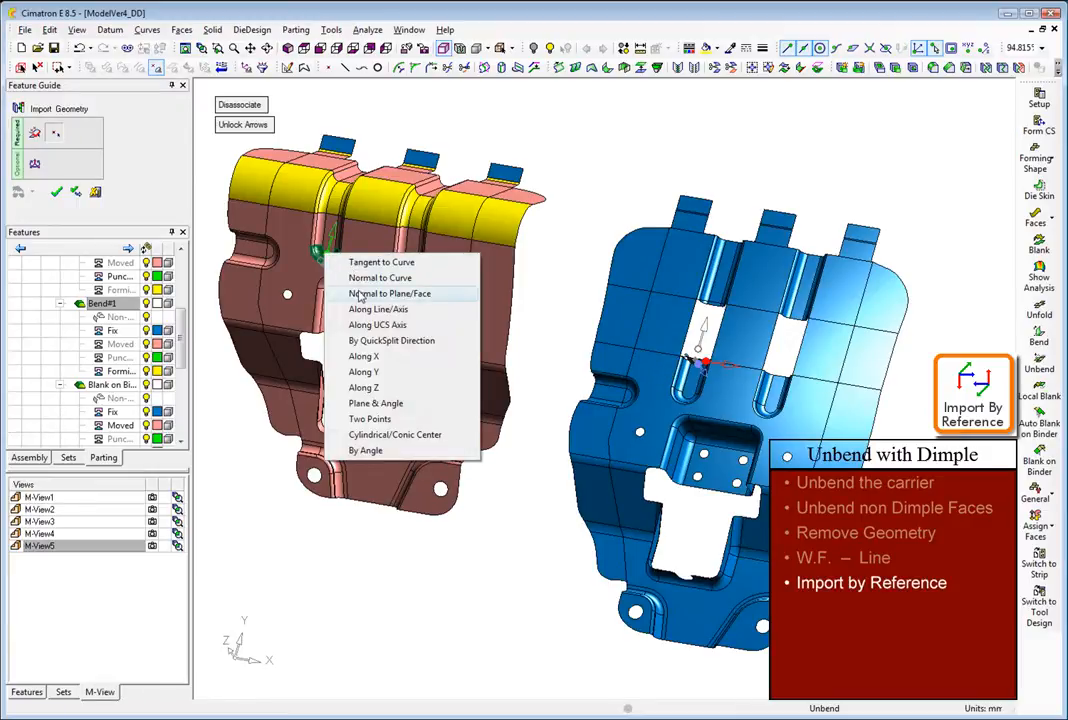
left_click(359, 297)
left_click(371, 261)
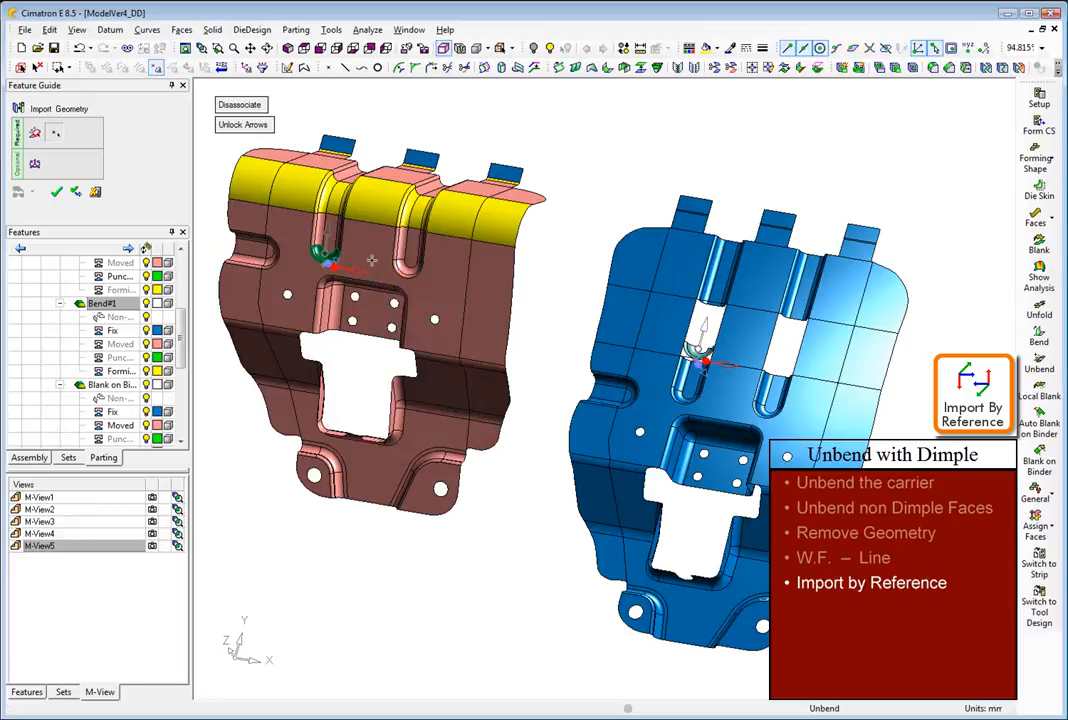
left_click(726, 363)
left_click(152, 534)
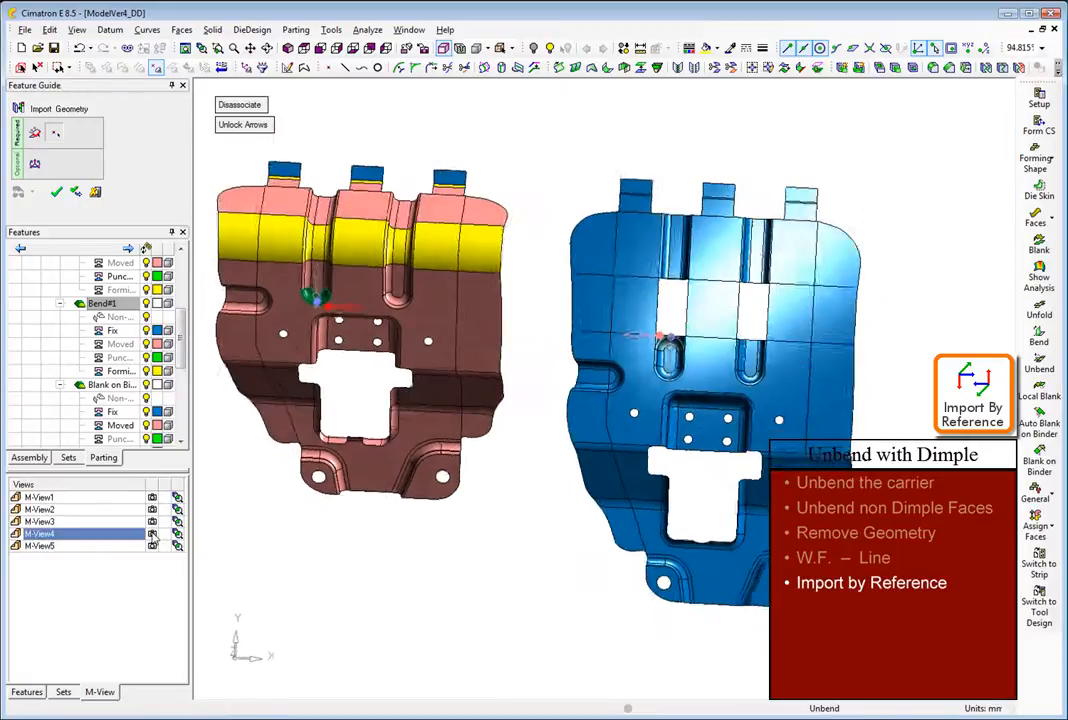
middle_click(517, 533)
left_click(517, 535)
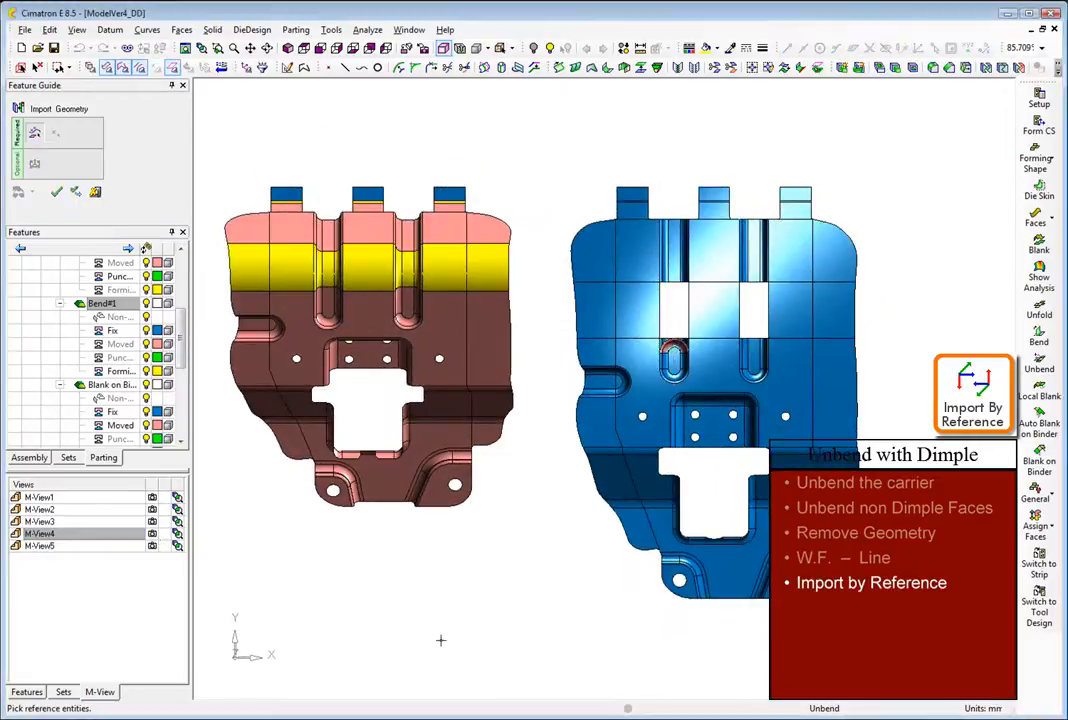
Import the same rounded end faces by reference to the gap's carrier-side line, setting the target axis normal to the planar face
left_click(334, 330)
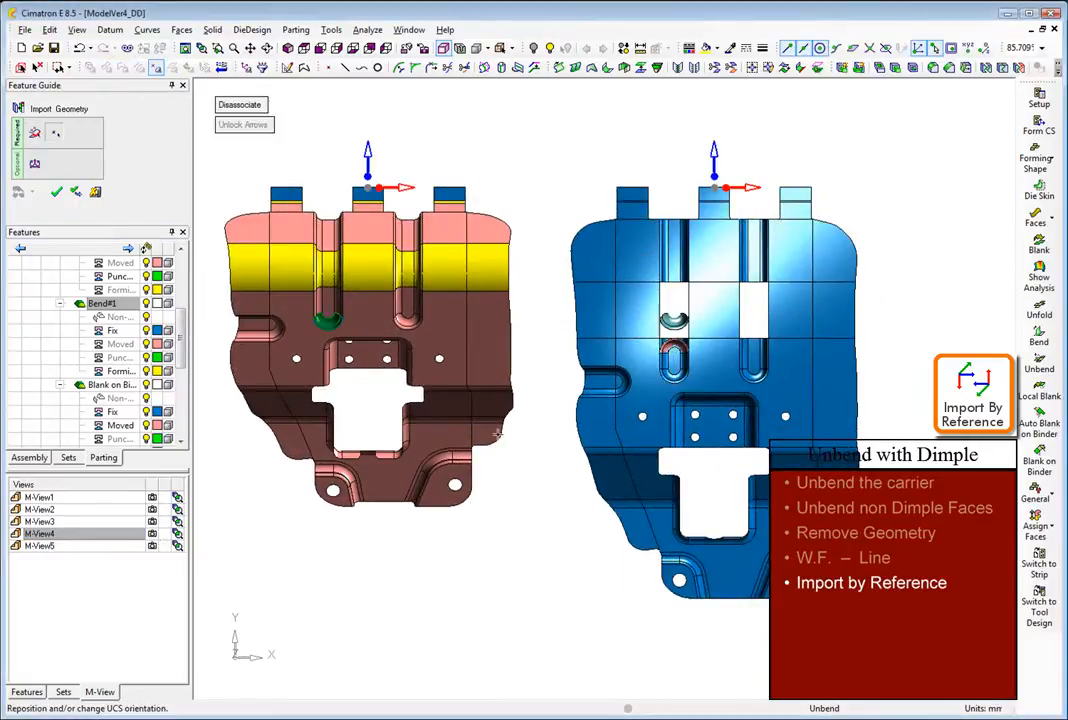
left_click(152, 545)
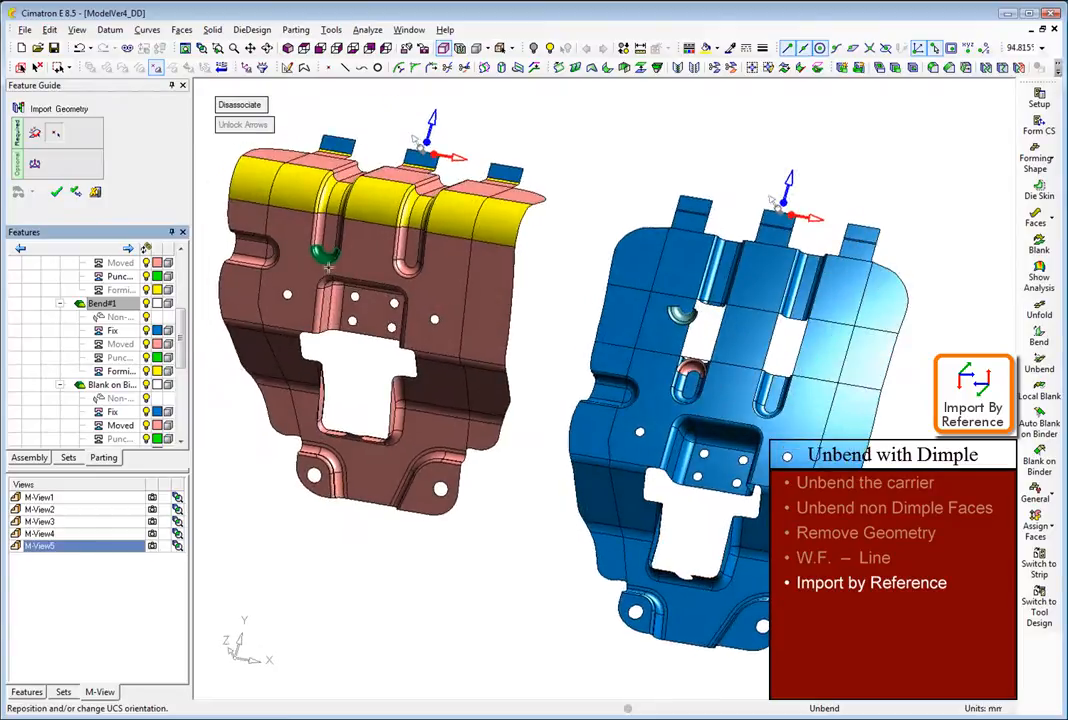
left_click(329, 265)
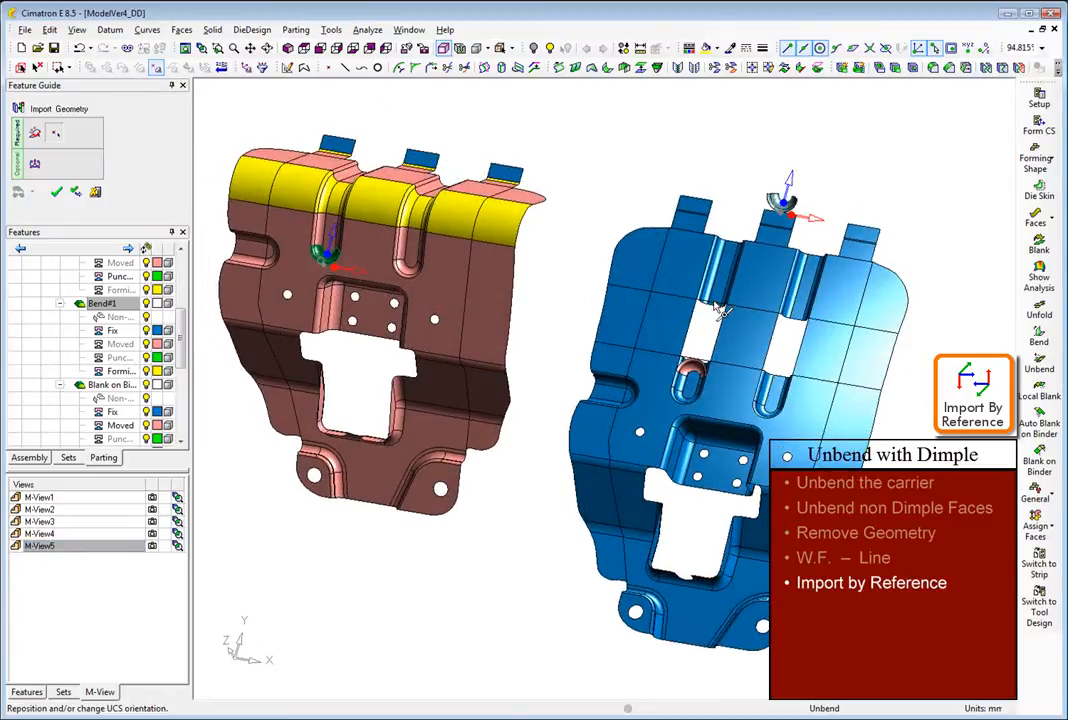
left_click(716, 305)
right_click(713, 295)
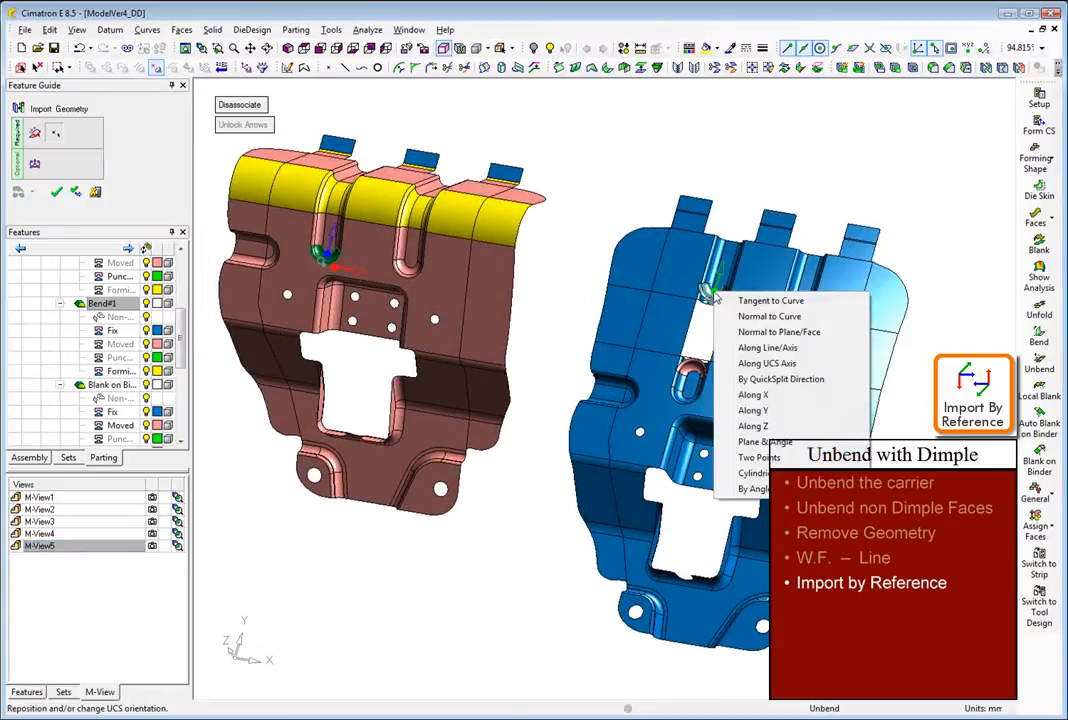
left_click(760, 332)
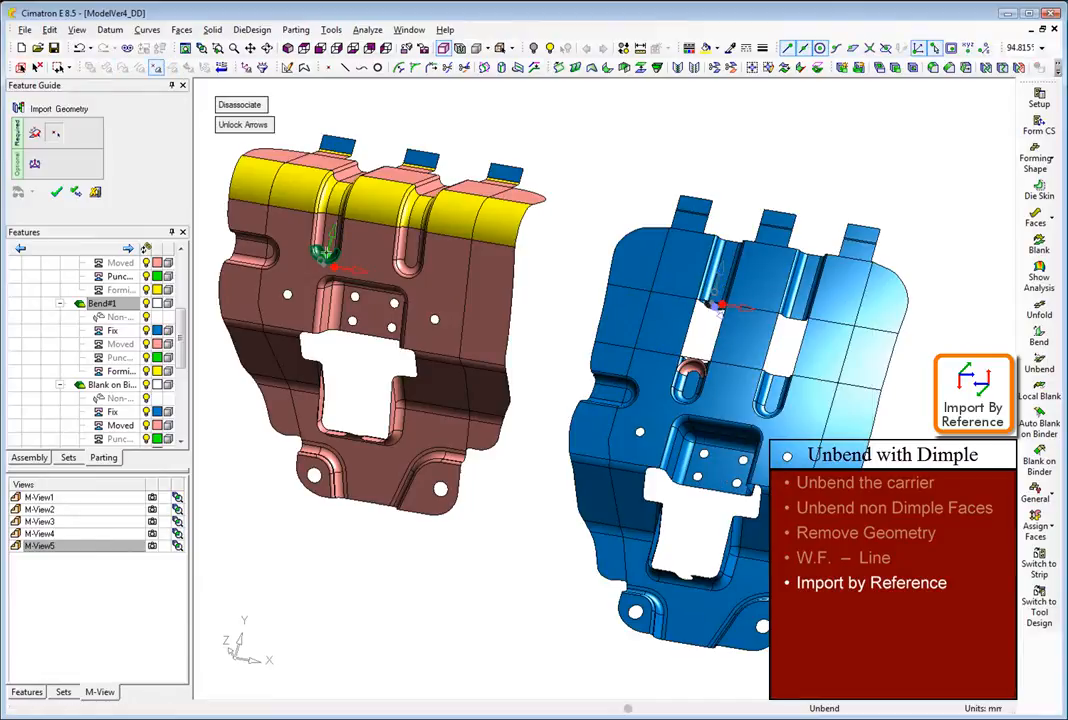
Set the reference axis normal to its planar face and complete the carrier-side dimple end import
right_click(327, 256)
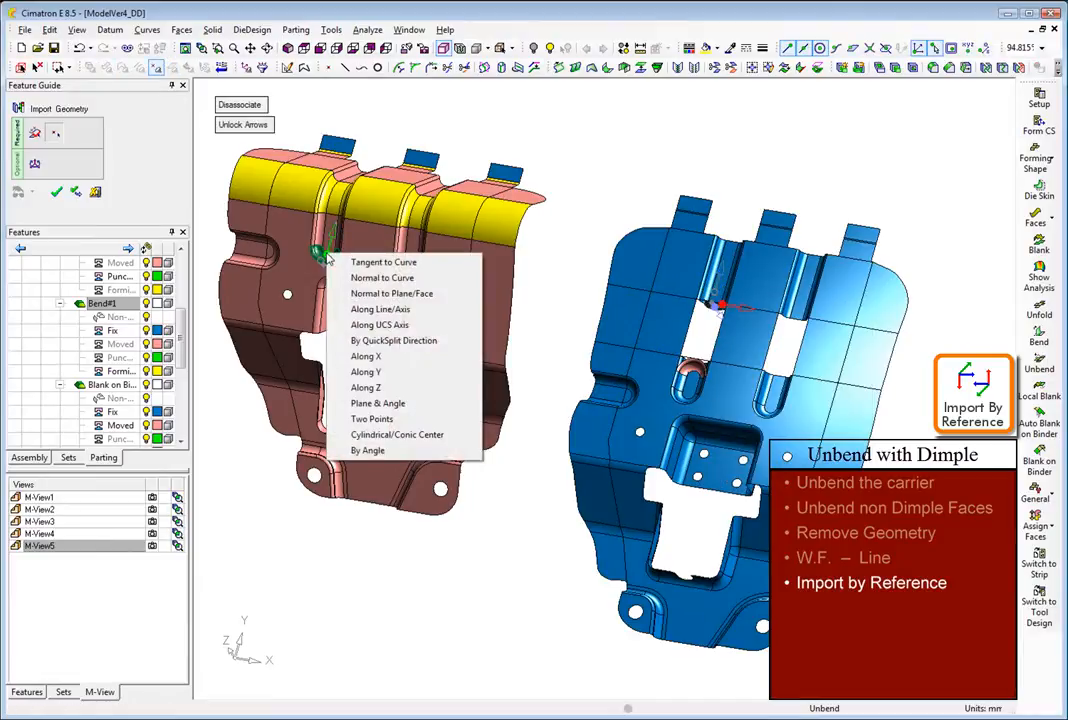
left_click(378, 295)
left_click(385, 247)
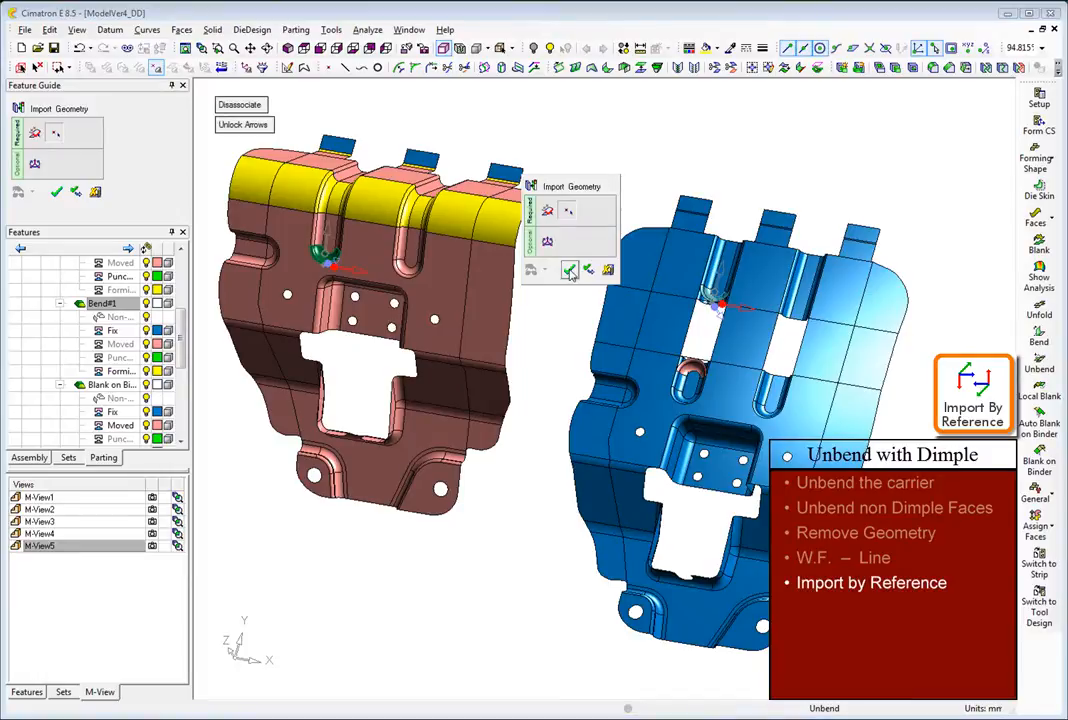
left_click(569, 271)
Trim the -X dimple's carrier-side channel faces with the imported rounded end, removing the portions beyond it toward the gap
left_click(153, 461)
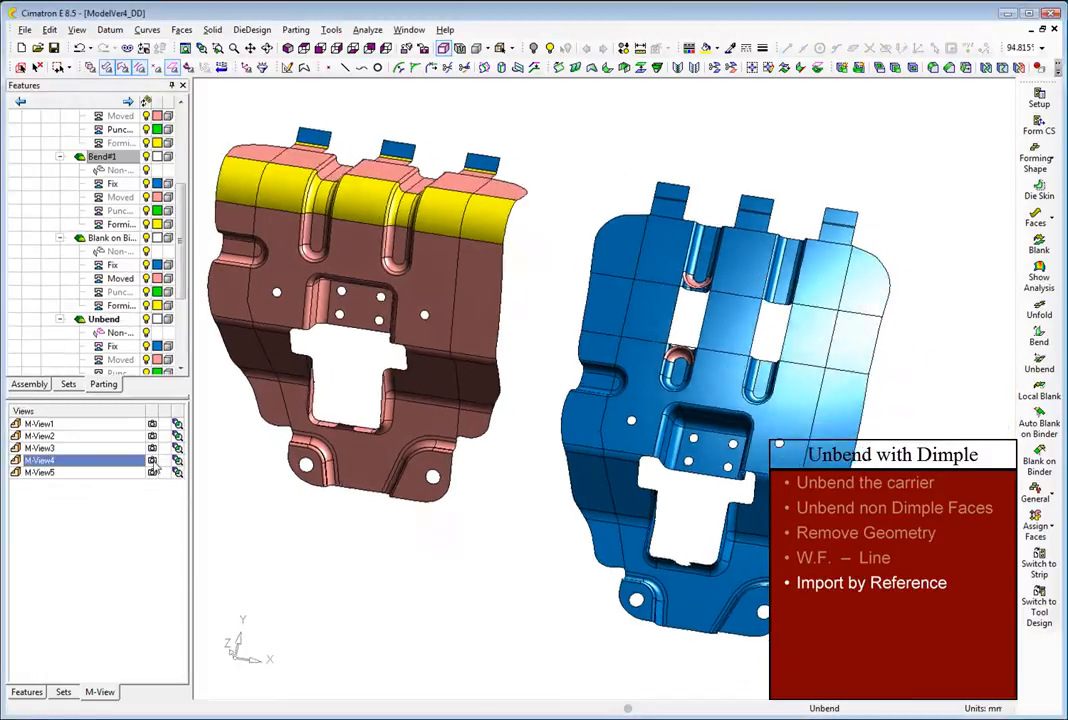
left_click(153, 485)
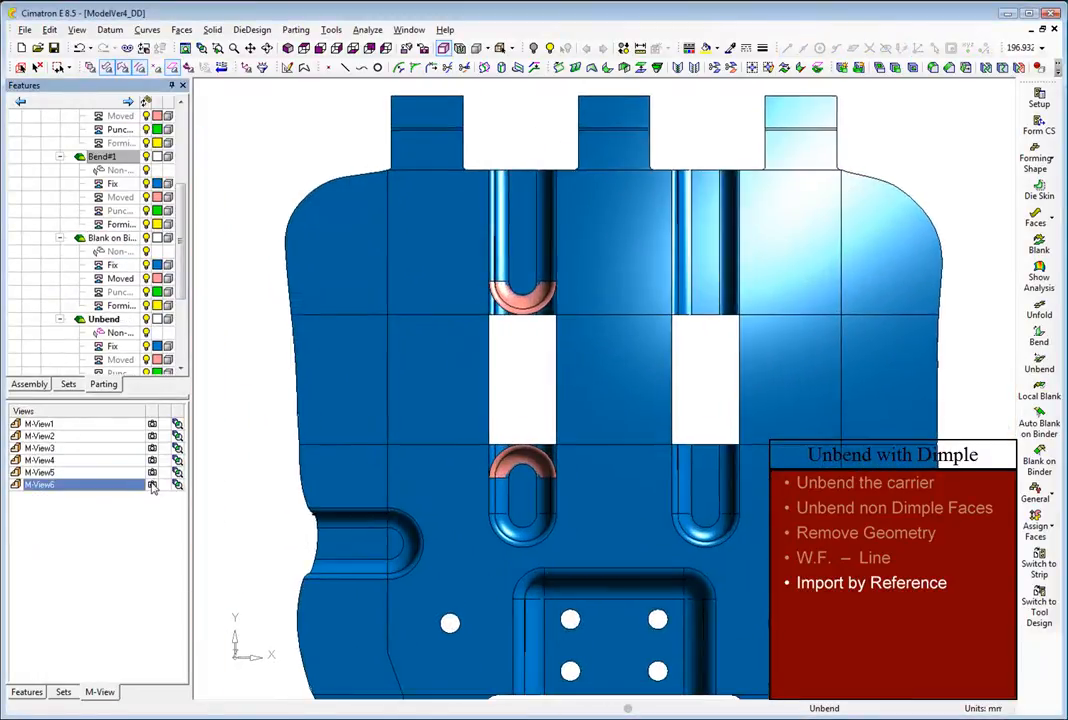
left_click(187, 32)
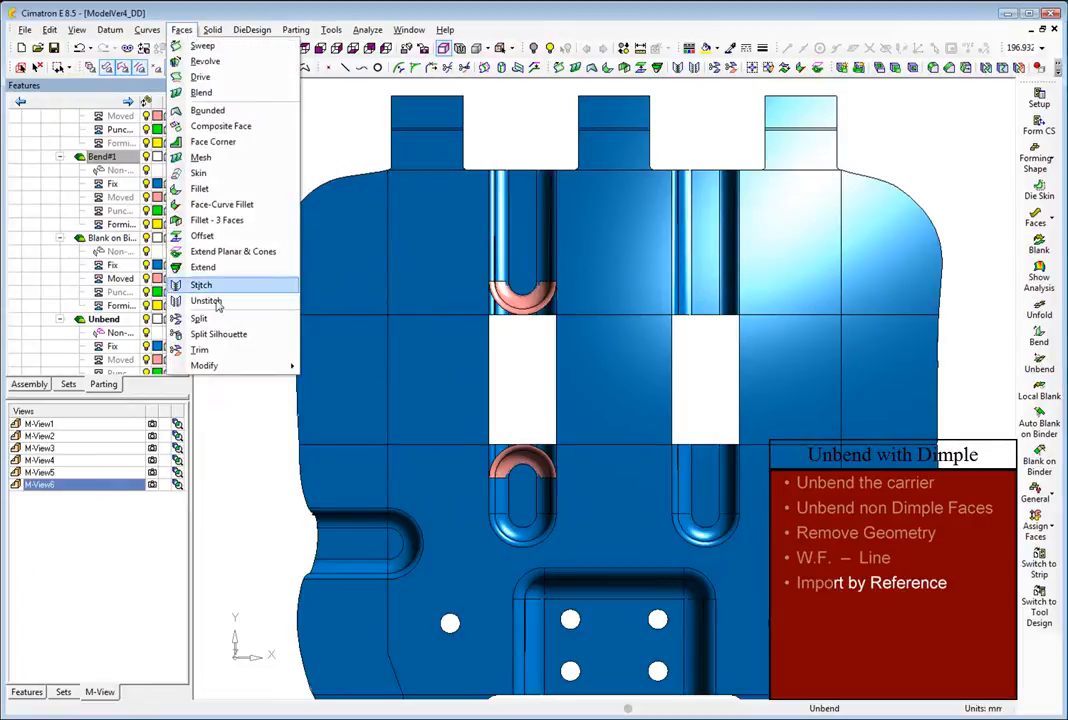
left_click(199, 349)
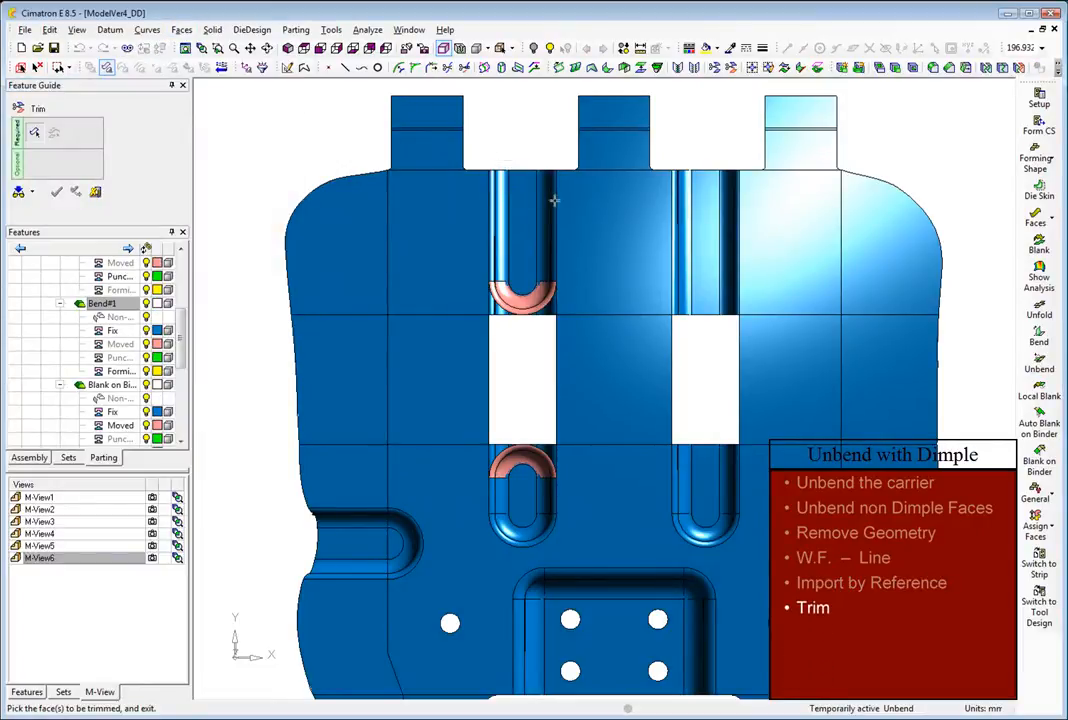
left_click(553, 200)
middle_click(519, 138)
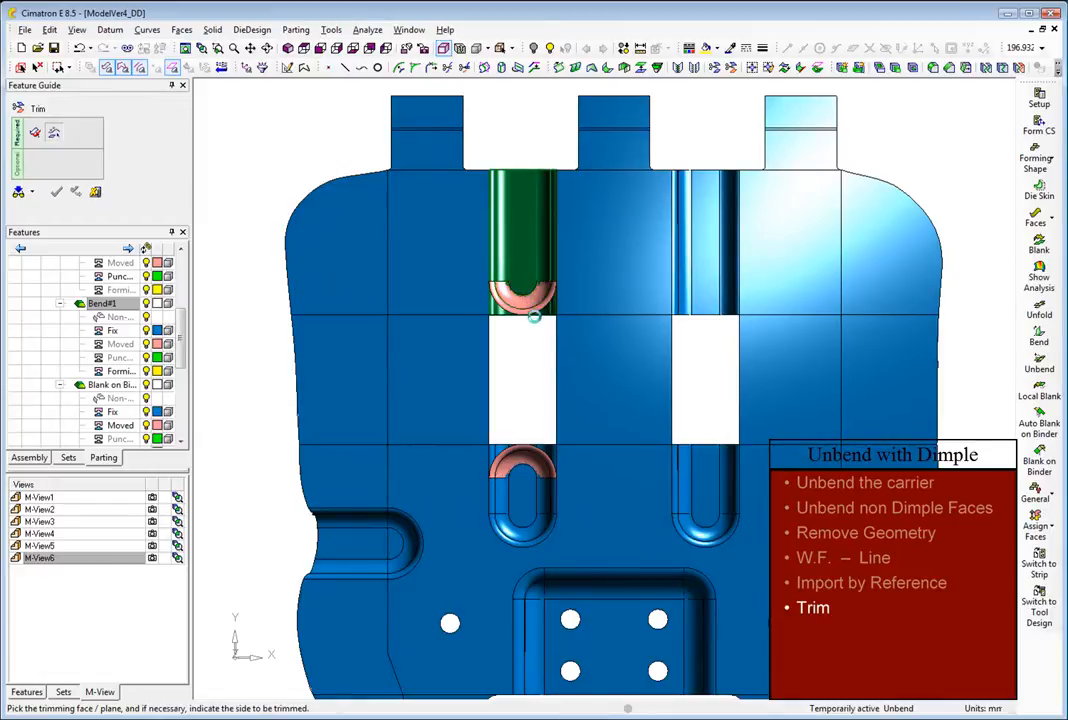
left_click(533, 308)
left_click(537, 139)
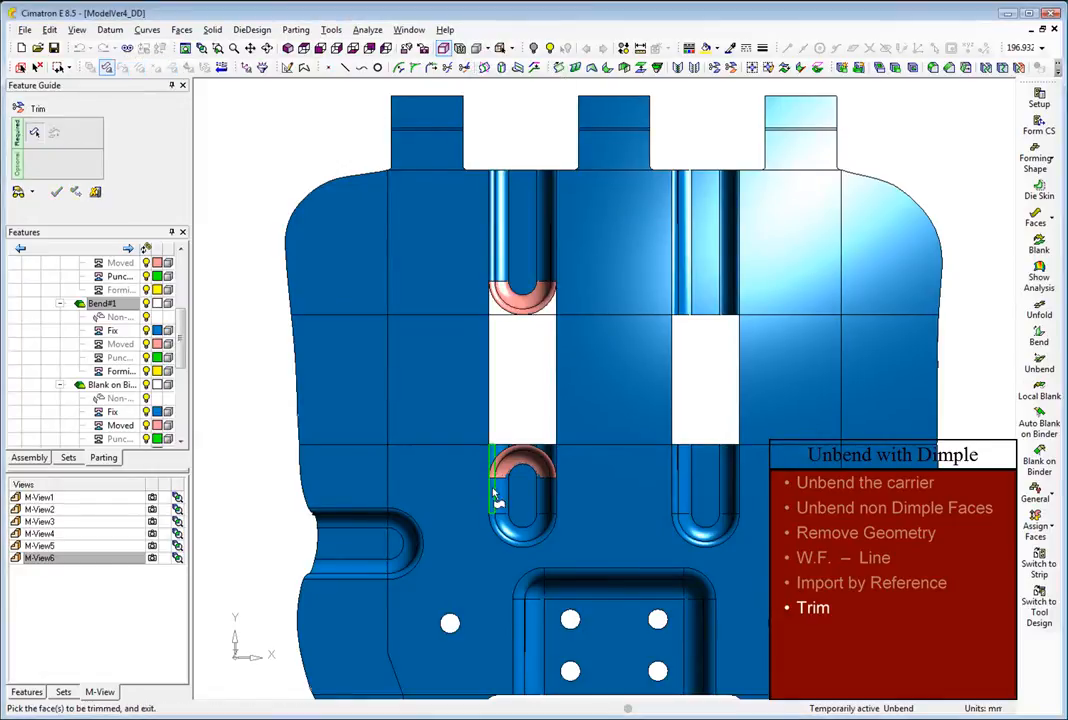
Trim the -X dimple's faces on the -Y side of the gap with the second imported rounded end
left_click_drag(555, 495, 556, 496)
middle_click(497, 378)
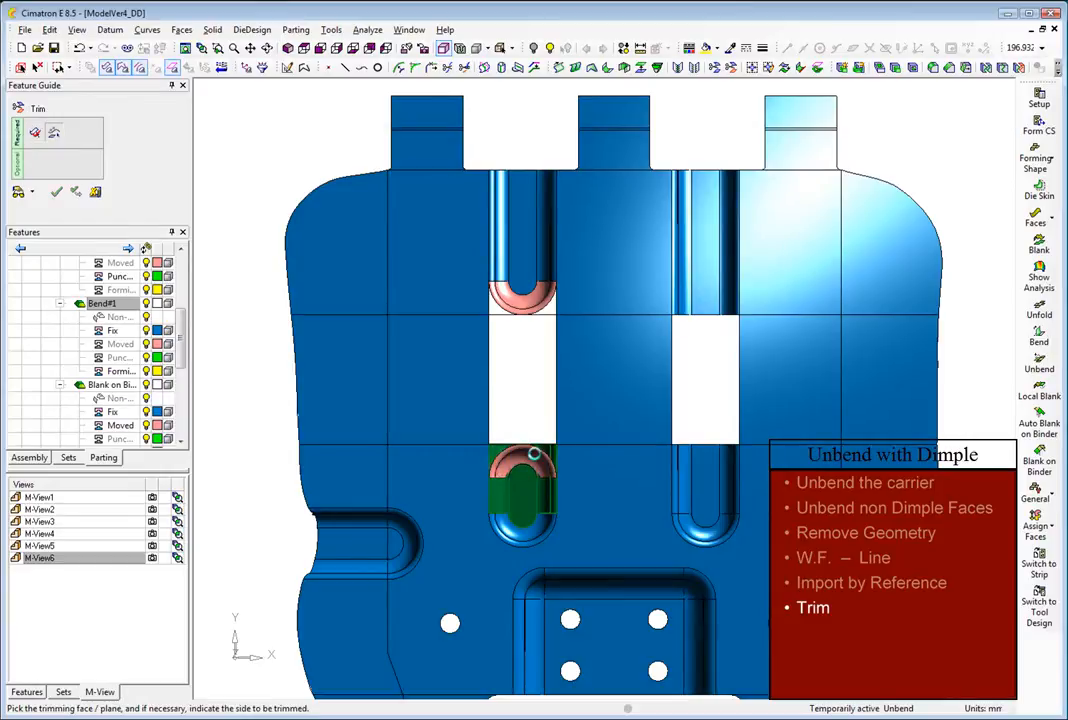
left_click(521, 454)
middle_click(543, 383)
left_click(545, 384)
Create a composite curve around the opening between the two rounded ends using 2D-Single Indication
right_click(520, 381)
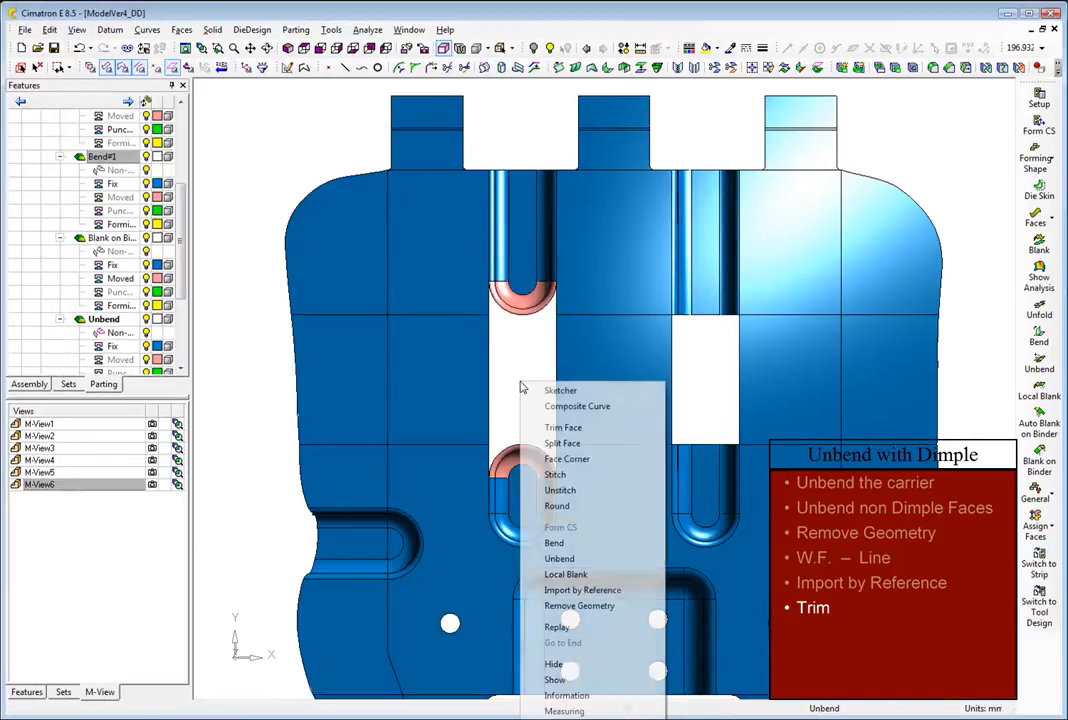
left_click(556, 407)
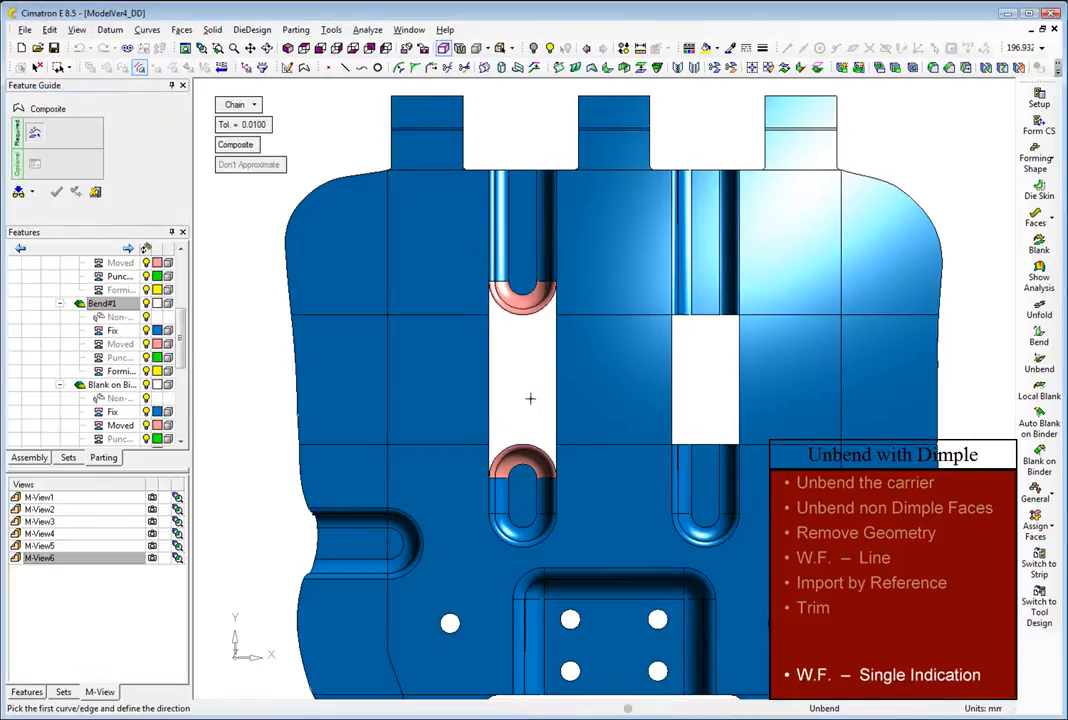
left_click(240, 106)
left_click(281, 167)
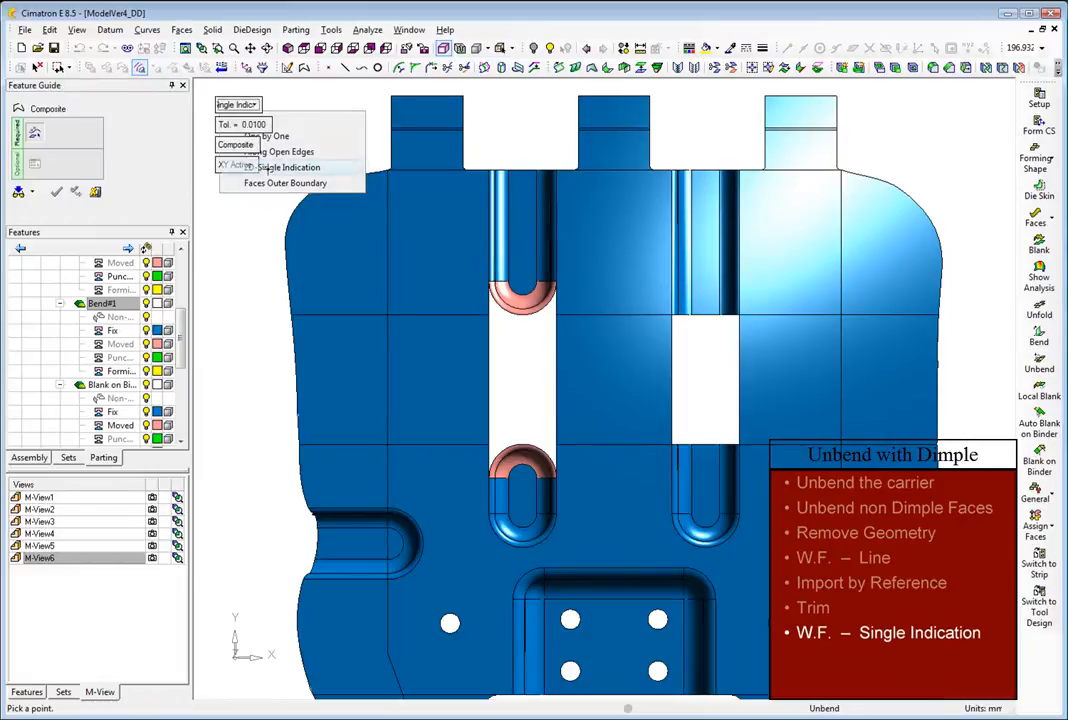
left_click(516, 361)
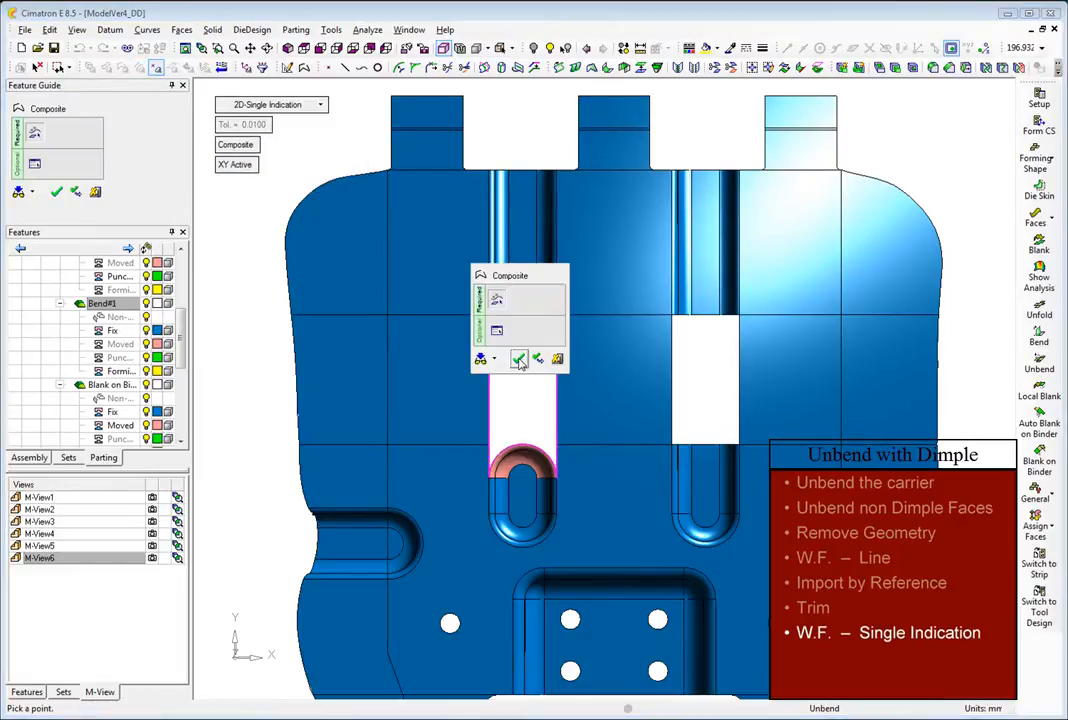
left_click(519, 360)
Fill the opening between the two rounded dimple ends with a bounded surface from the composite curve
right_click(549, 372)
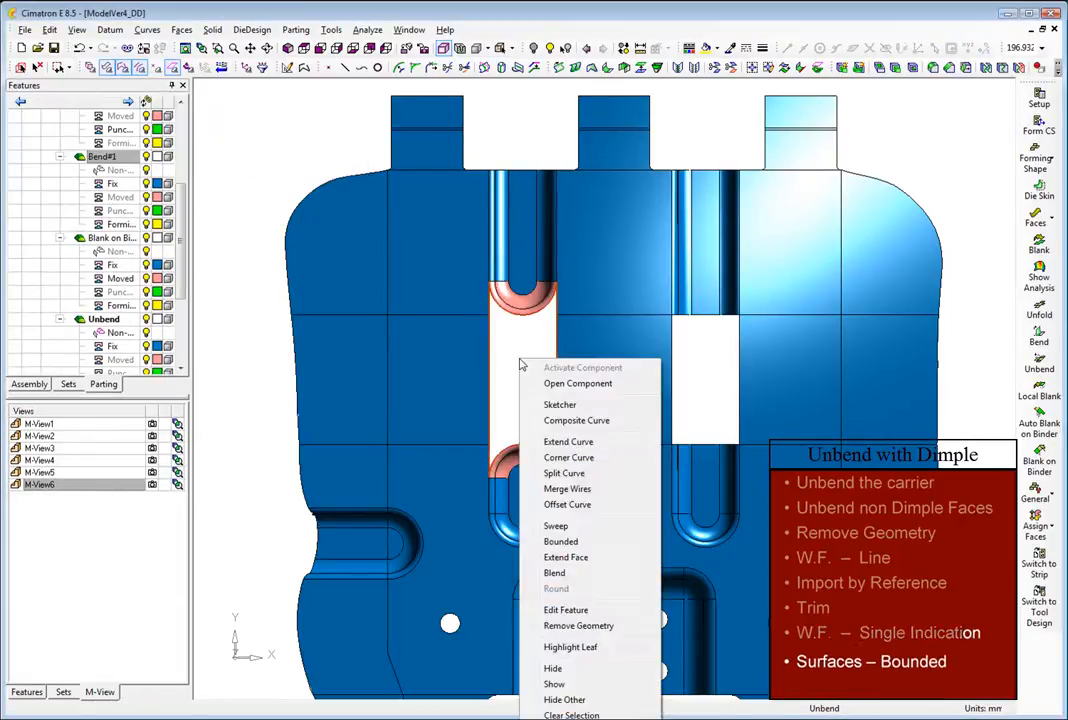
left_click(558, 546)
middle_click(517, 402)
left_click(518, 399)
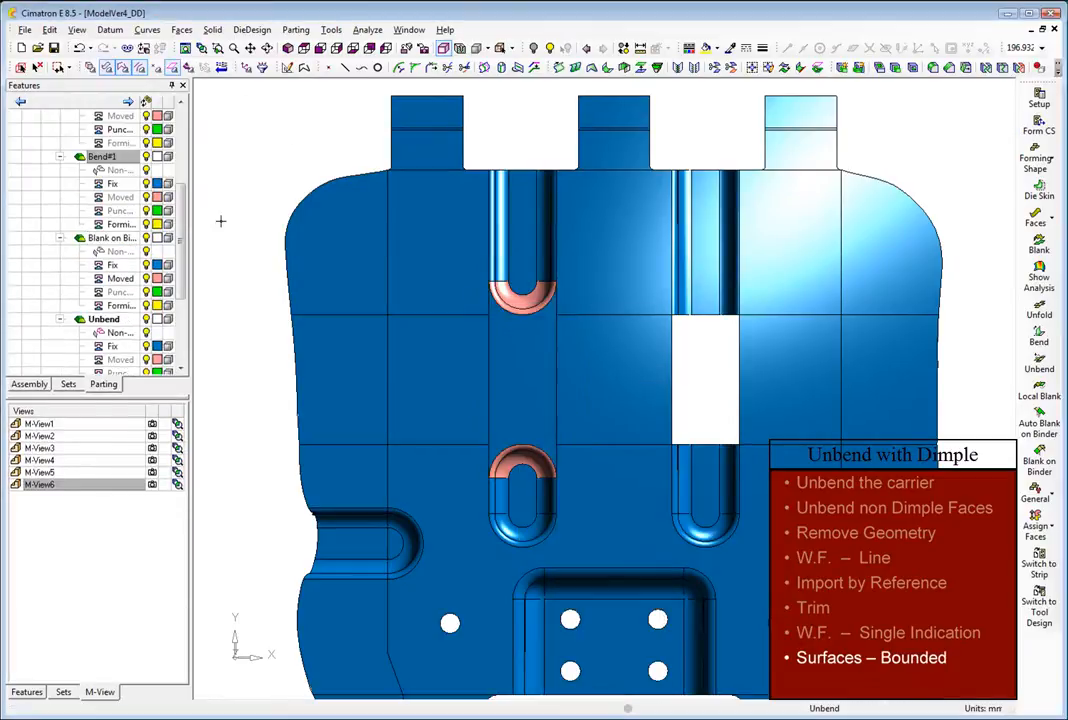
Remove all faces of the +X side dimple on both sides of its gap
right_click(200, 179)
left_click(250, 370)
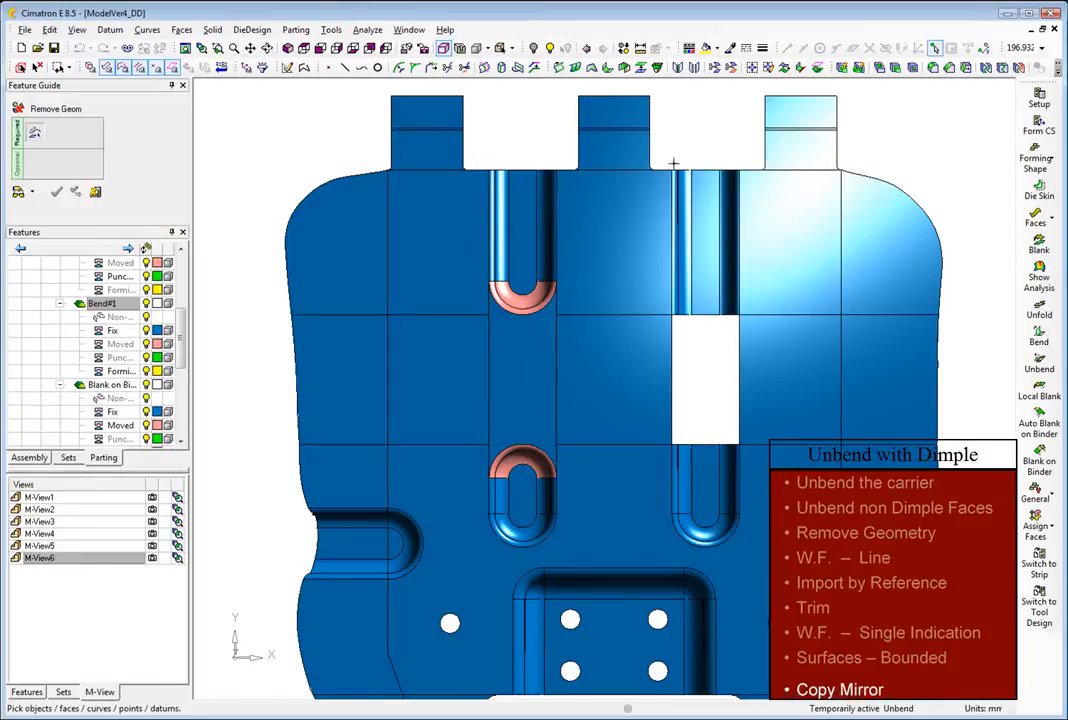
left_click(735, 518)
middle_click(706, 388)
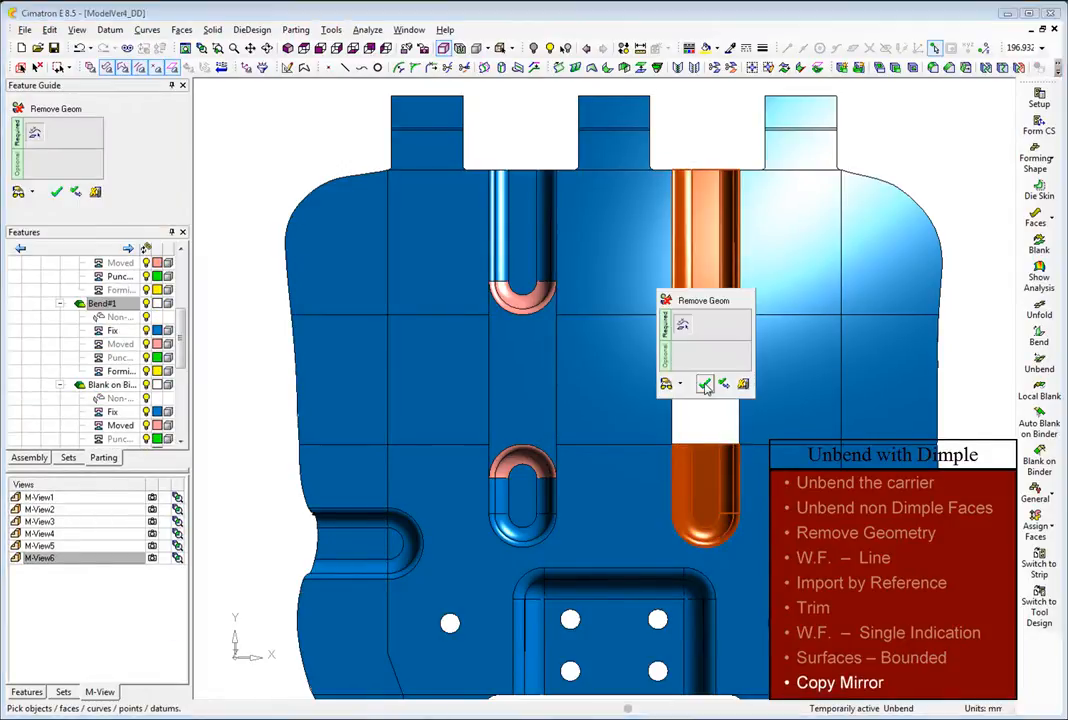
left_click(706, 388)
Set the complete -X side dimple, including its rounded ends and bounded surface, as the geometry for a mirror copy
left_click(50, 30)
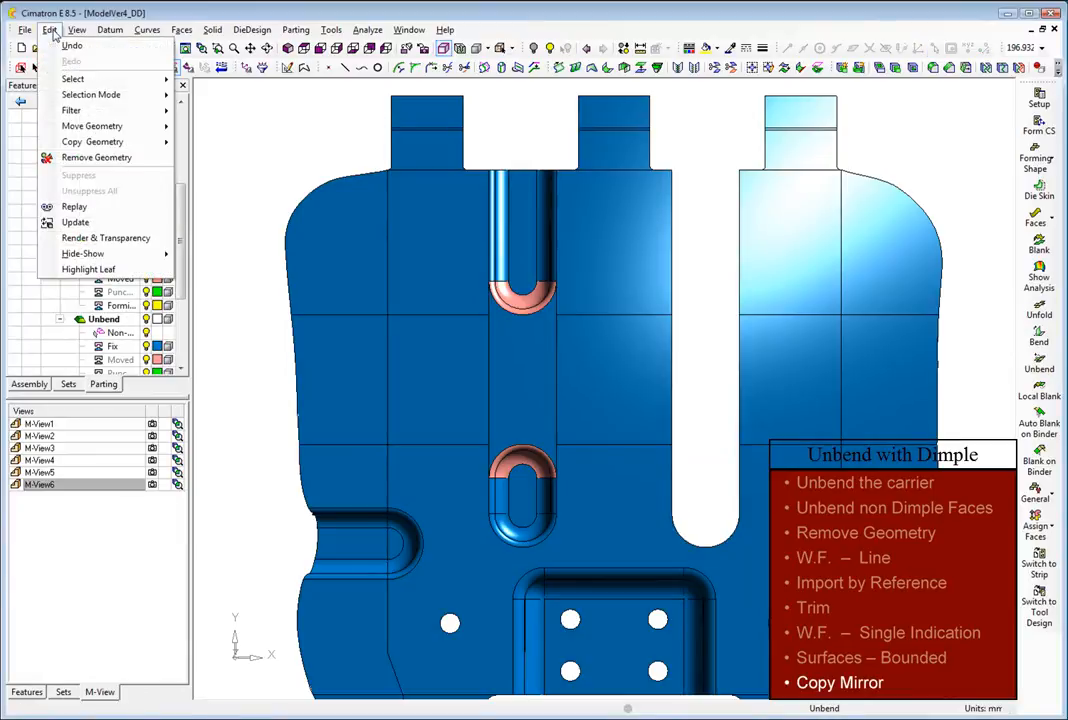
mouse_move(140, 142)
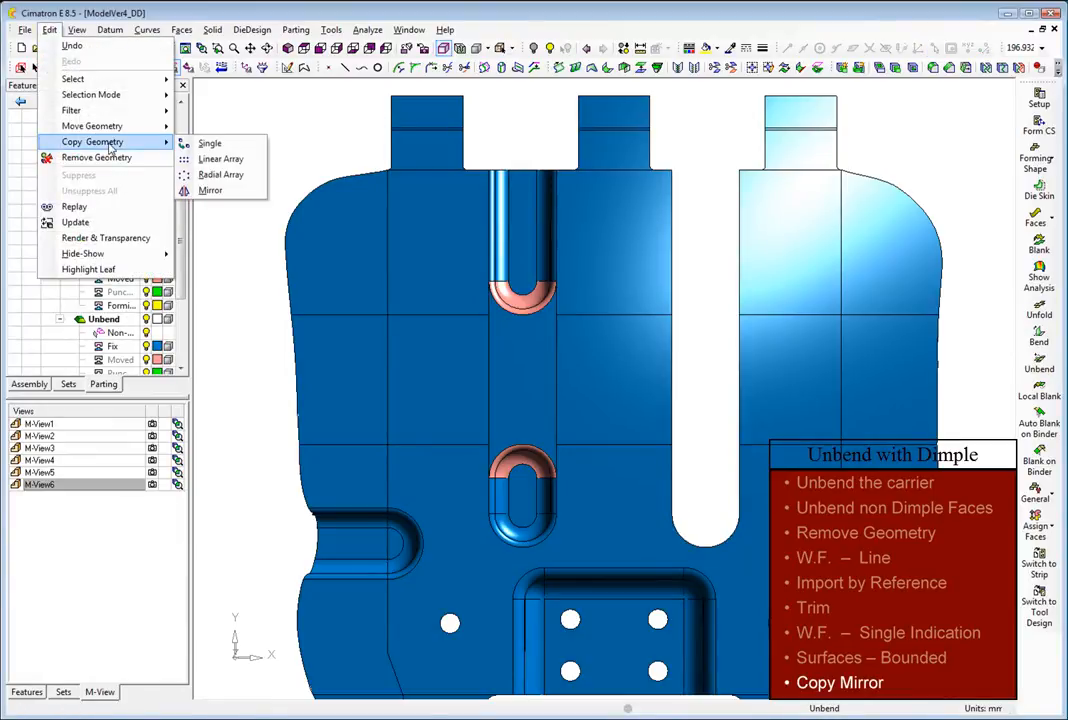
left_click(232, 192)
left_click_drag(490, 161, 556, 518)
middle_click(544, 477)
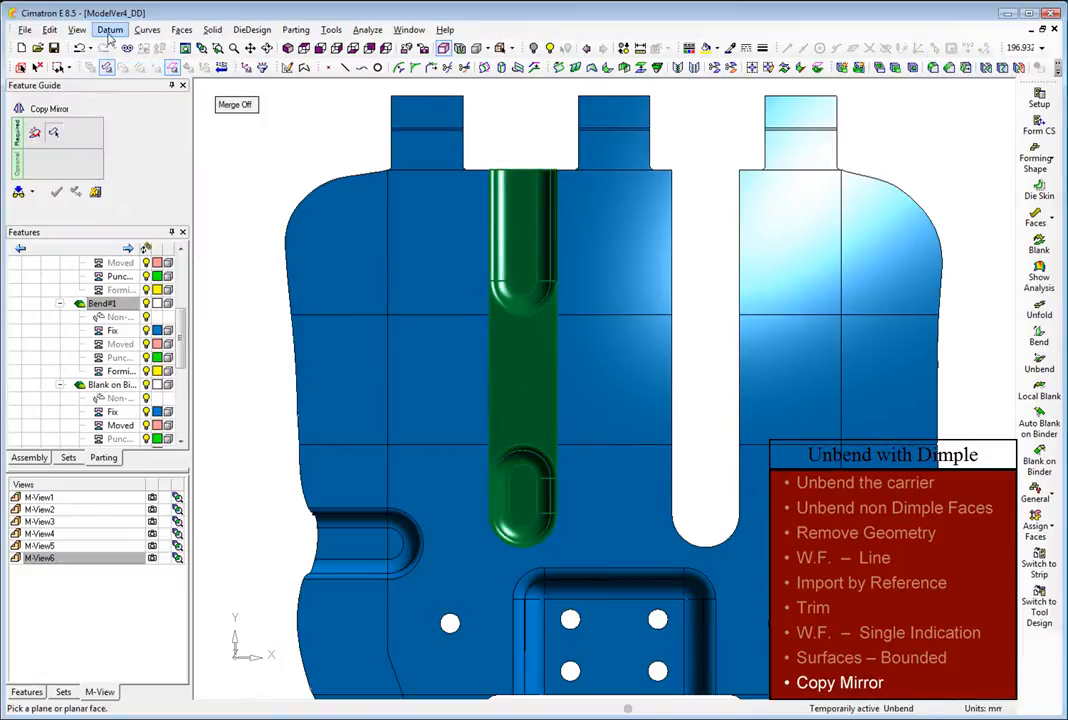
Define a mirror plane through the midpoints of the central face's two horizontal edges and complete the mirror copy of the dimple
left_click(110, 29)
mouse_move(132, 45)
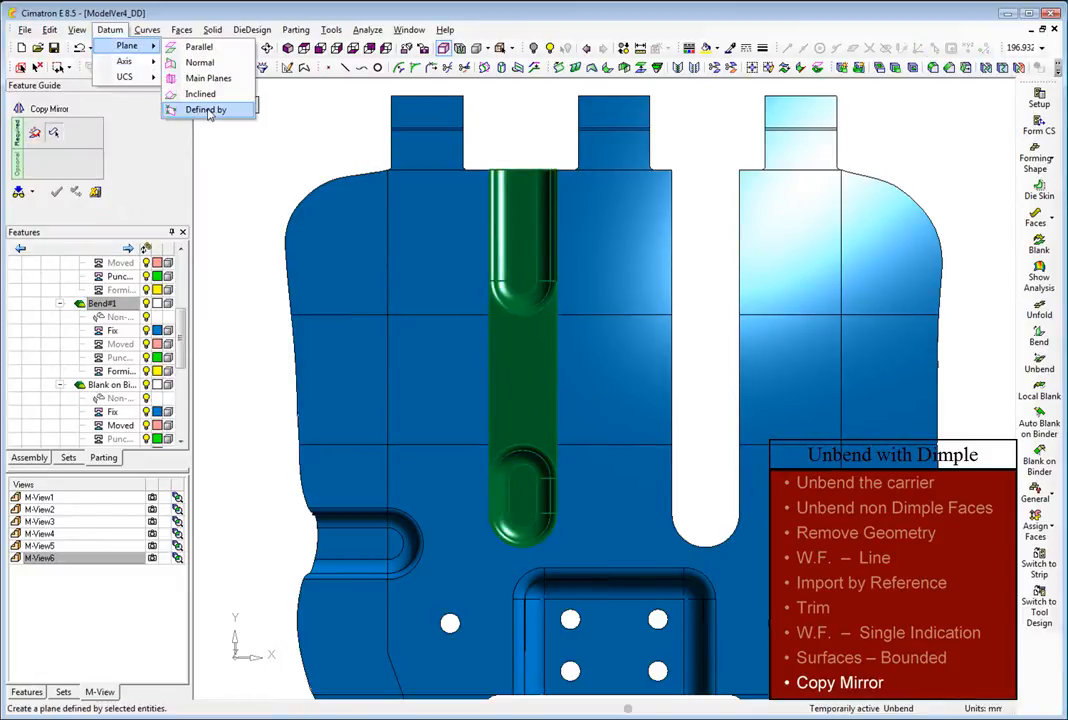
left_click(172, 138)
left_click(614, 316)
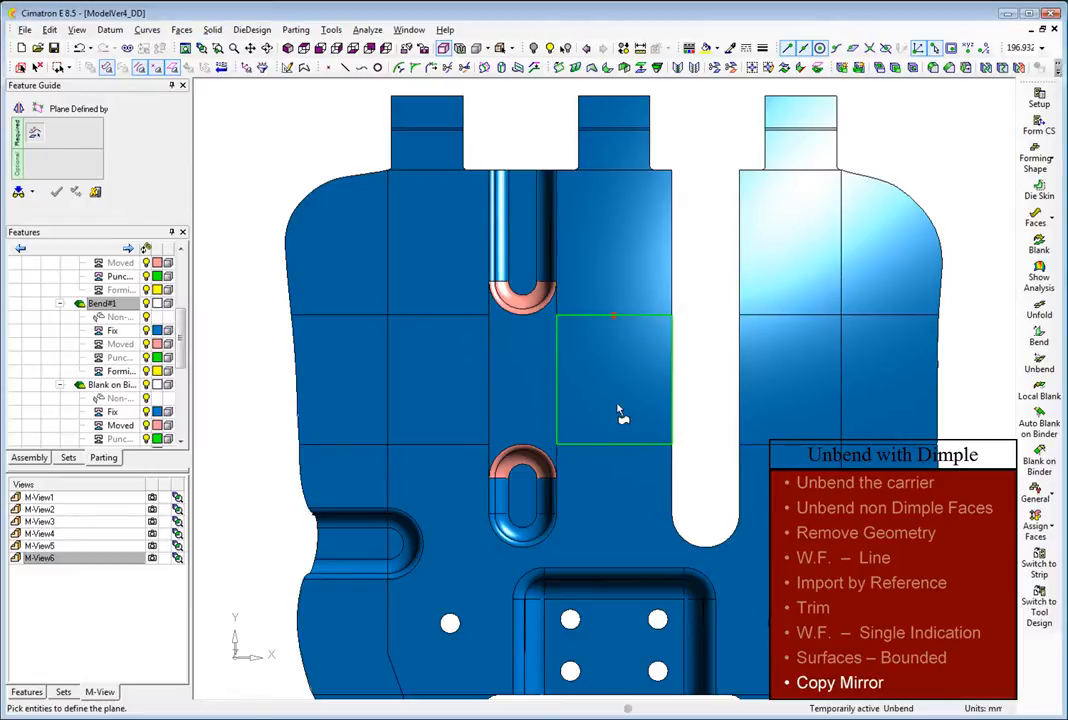
left_click(616, 447)
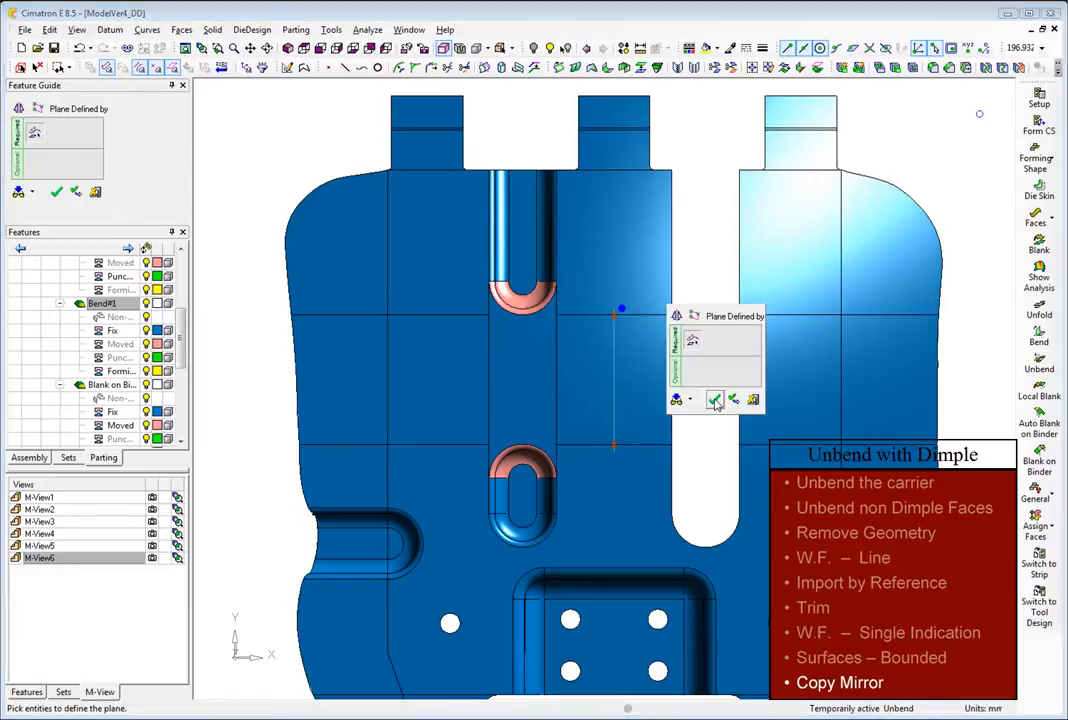
left_click(715, 400)
middle_click(714, 399)
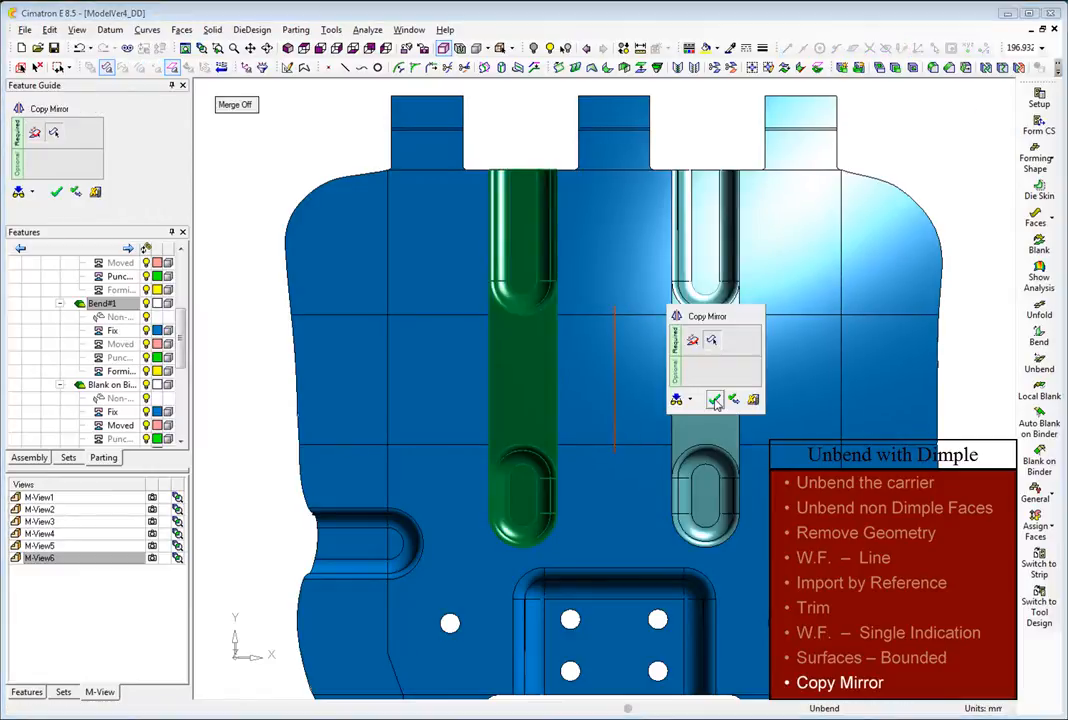
left_click(715, 400)
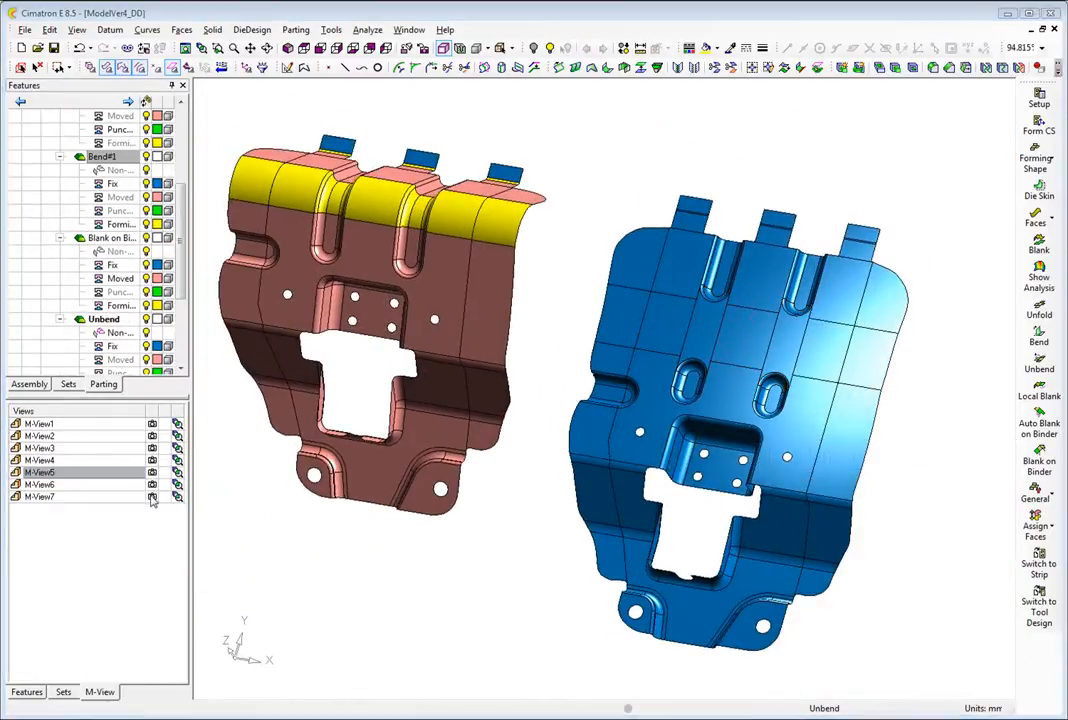
Fill the four pocket holes and the two lower corner holes with Close Holes, with the resulting faces in Punch_Trim
left_click(152, 498)
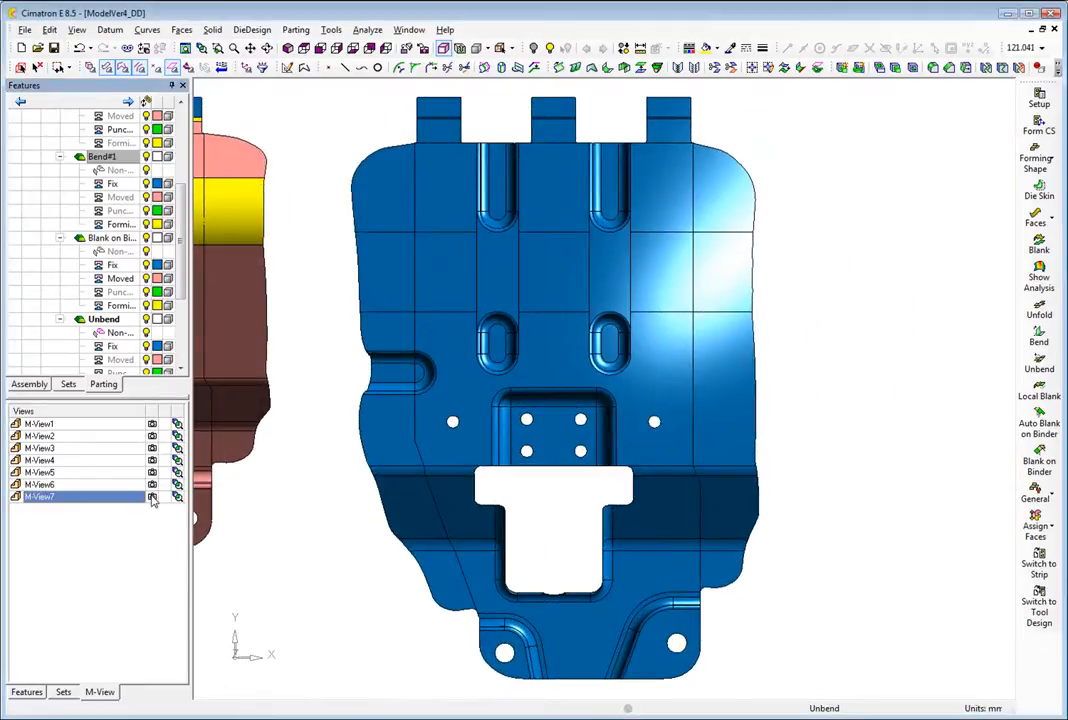
left_click(1033, 222)
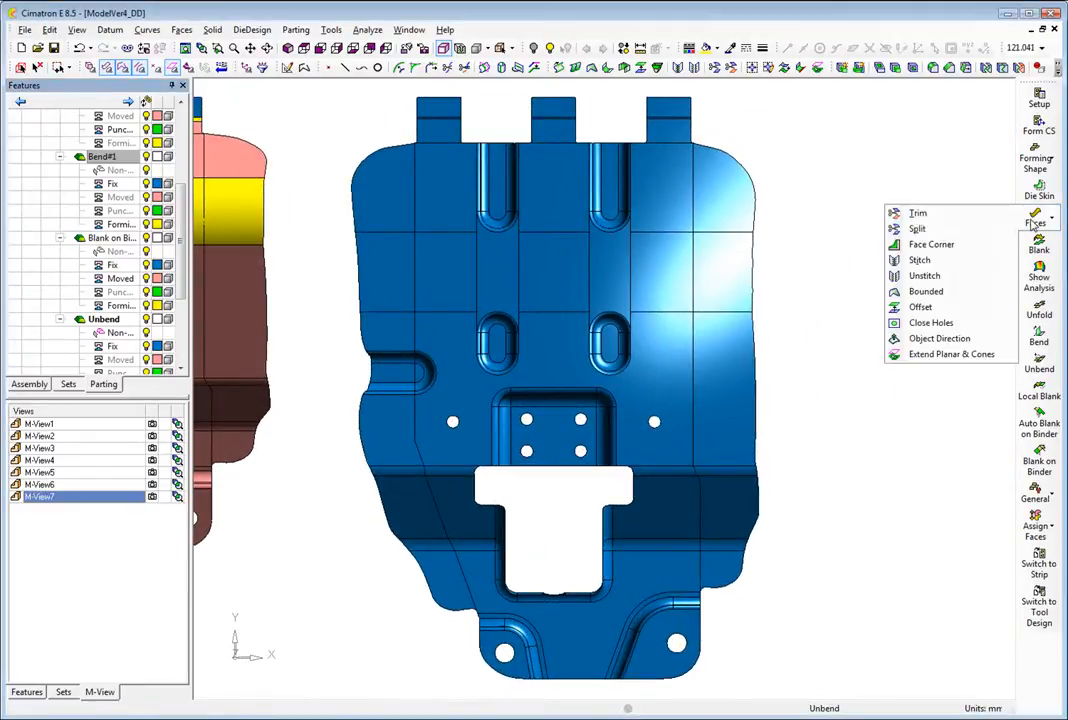
left_click(931, 323)
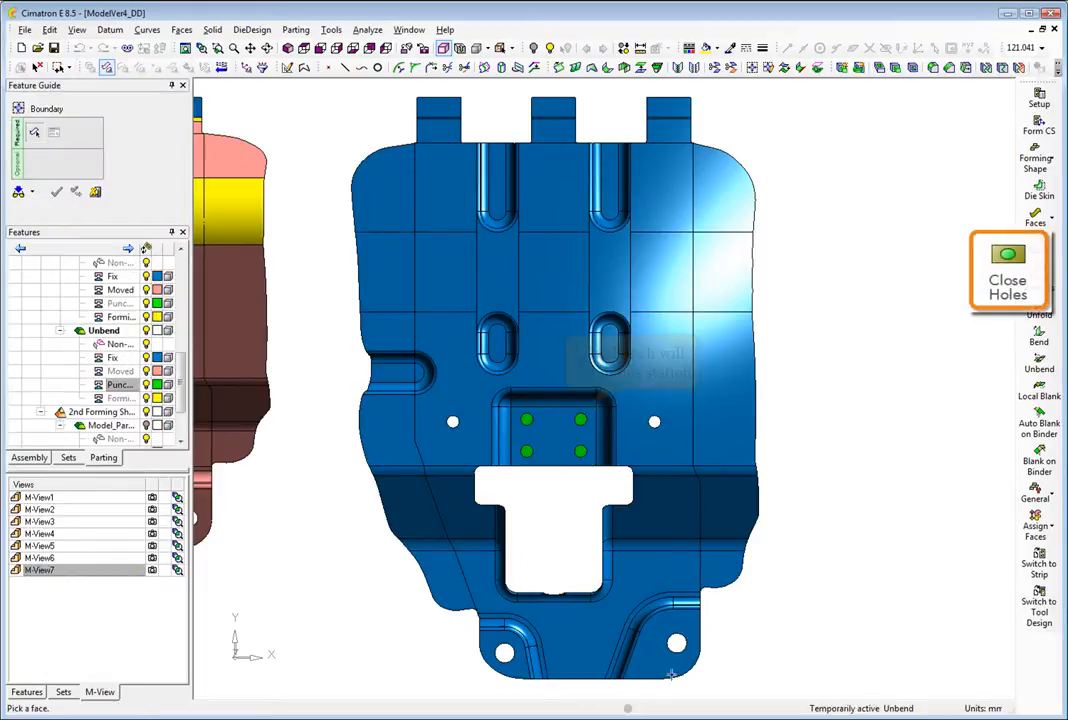
left_click(509, 669)
middle_click(415, 600)
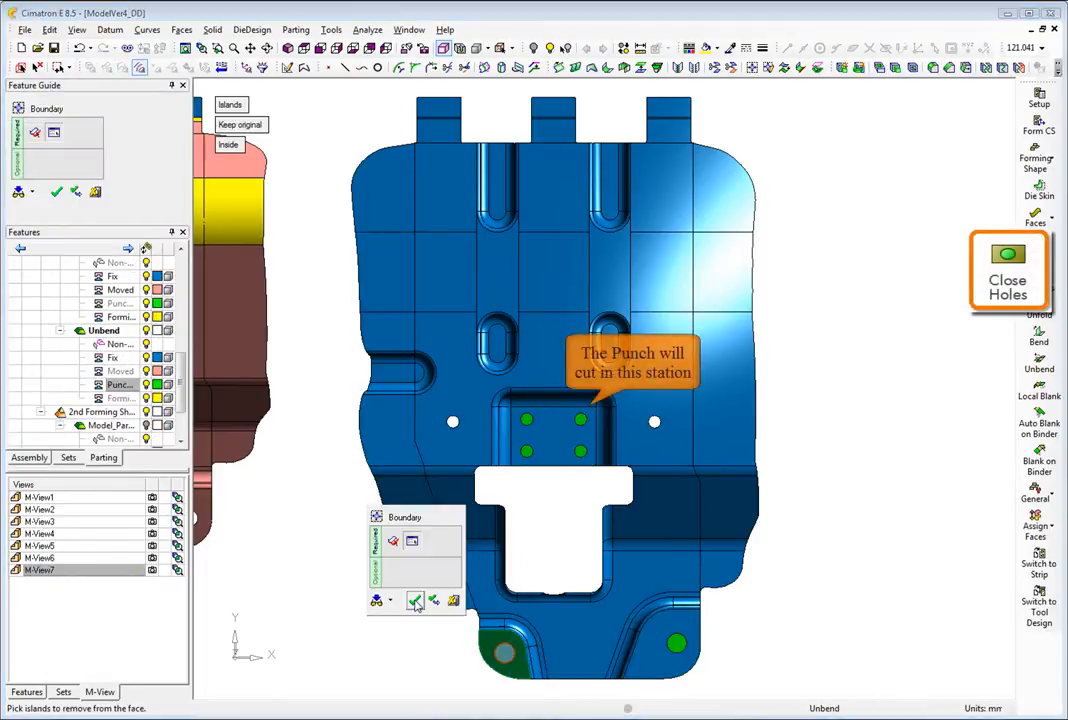
left_click(415, 600)
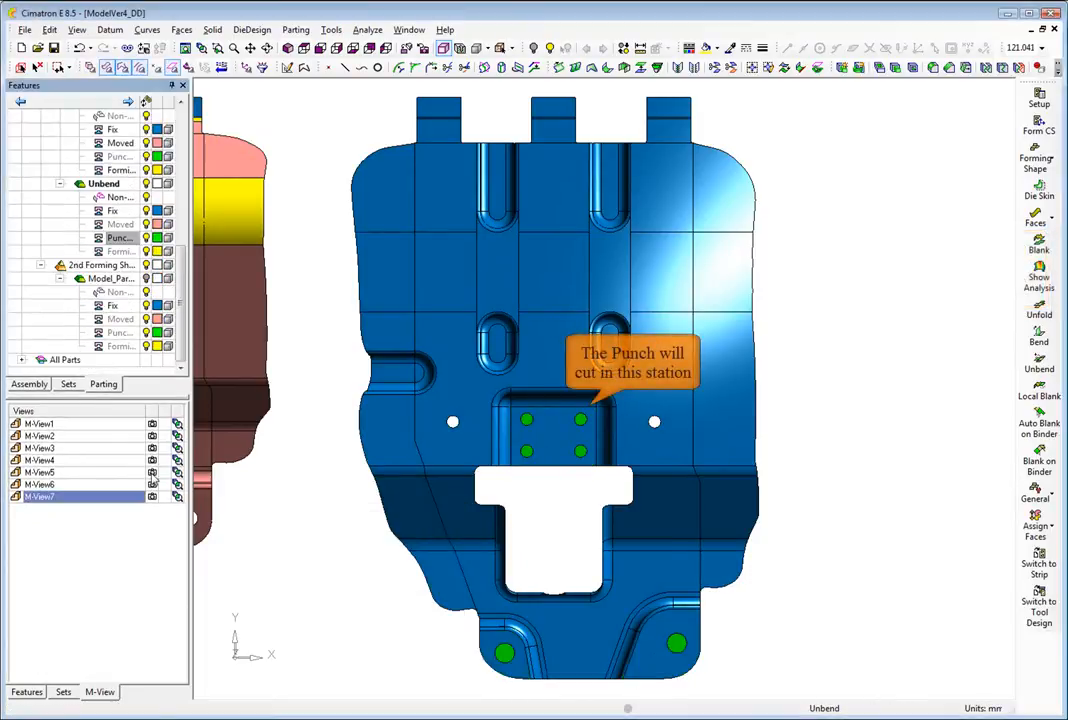
Add the Local Blank#1 forming part after Unbend in the 1st Forming Shape
left_click(152, 472)
left_click(152, 496)
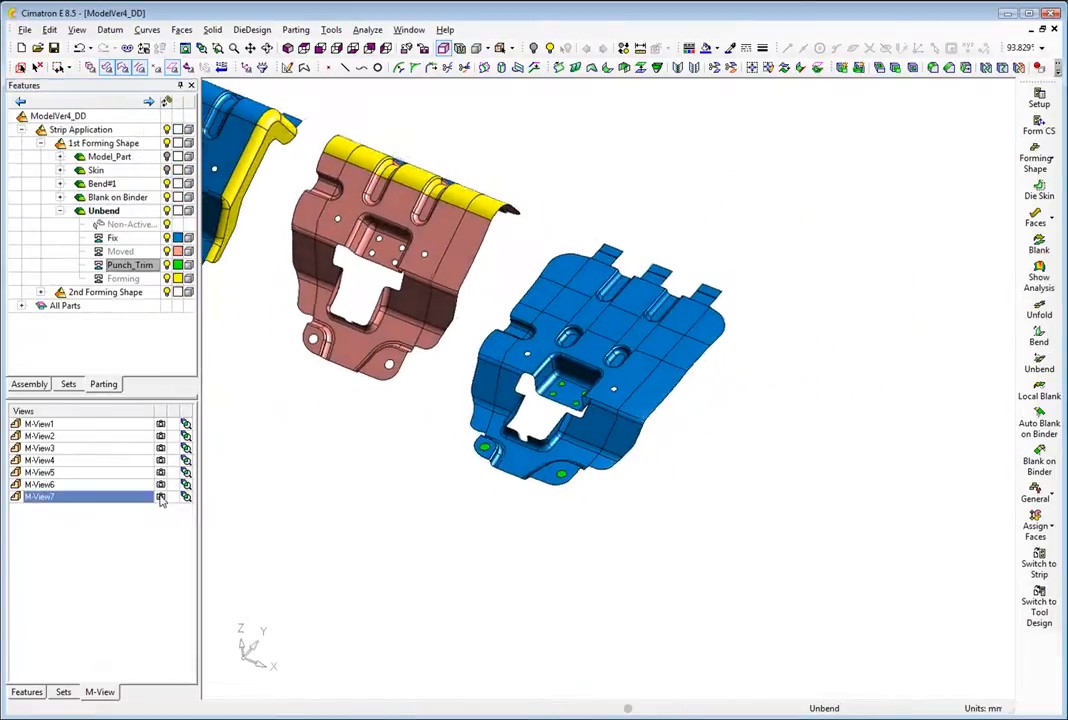
left_click(1035, 162)
left_click(967, 148)
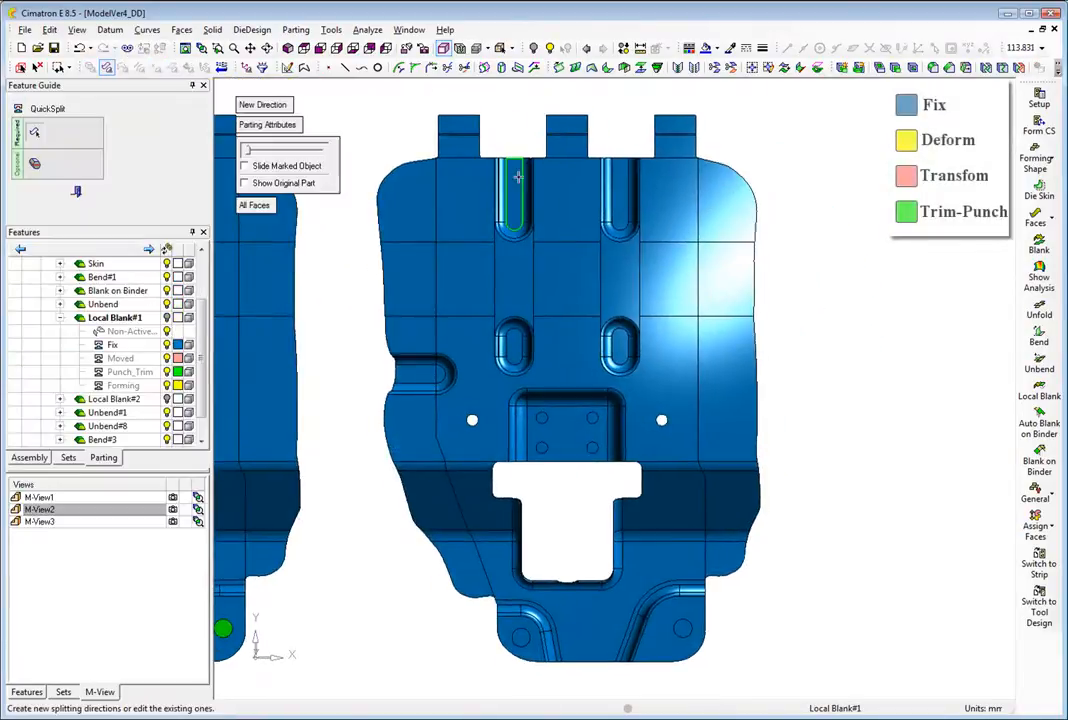
Assign the two upper dimples, two oval dimples, side dimple and both lower corner forms of Local Blank#1 to Forming
left_click(517, 177)
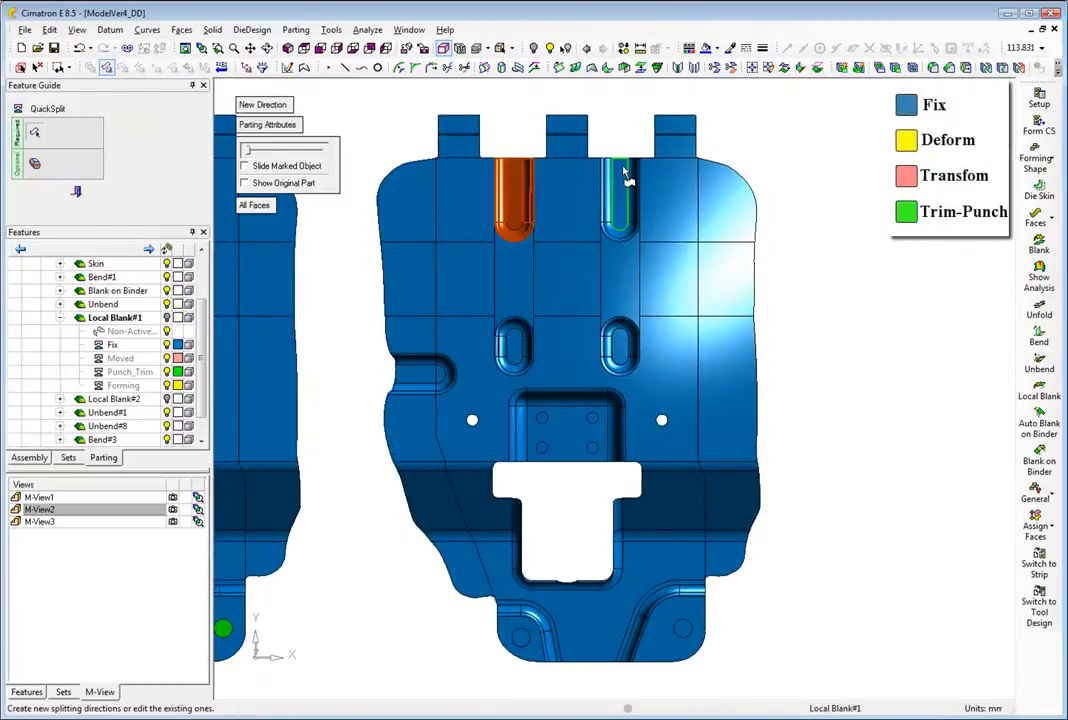
left_click(620, 185)
left_click(620, 340)
left_click(513, 340)
left_click(420, 375)
left_click(512, 636)
left_click(655, 625)
right_click(137, 390)
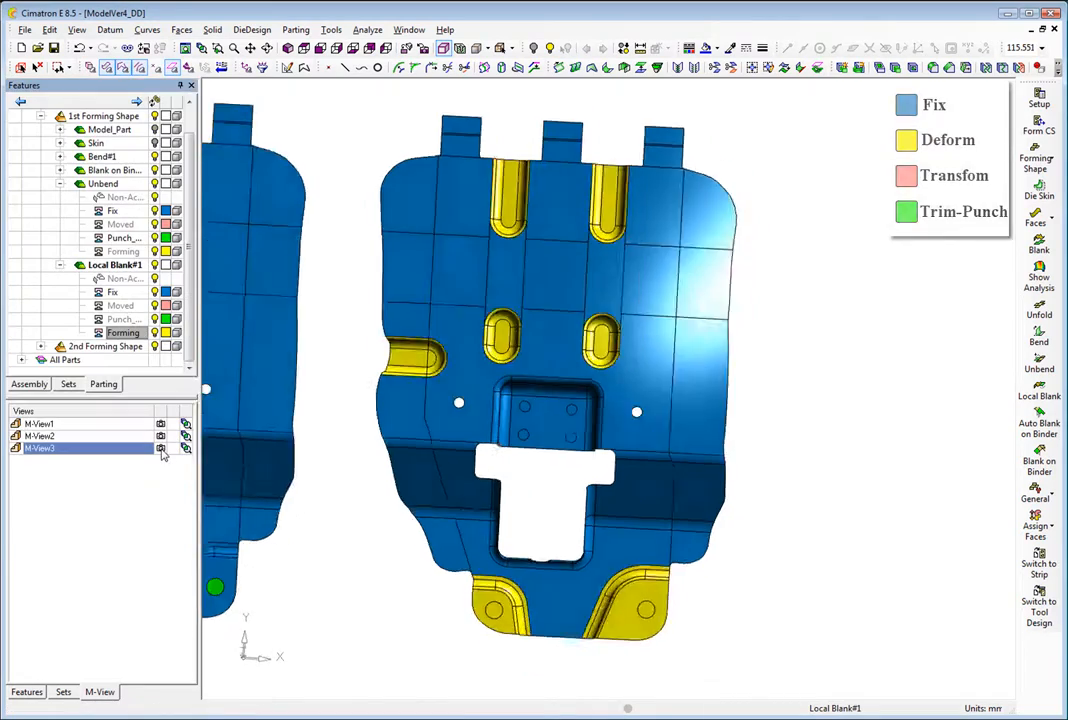
Add the Local Blank#2 forming part and remove its two oval dimples, filtering the selection by yellow
left_click(1036, 160)
left_click(970, 149)
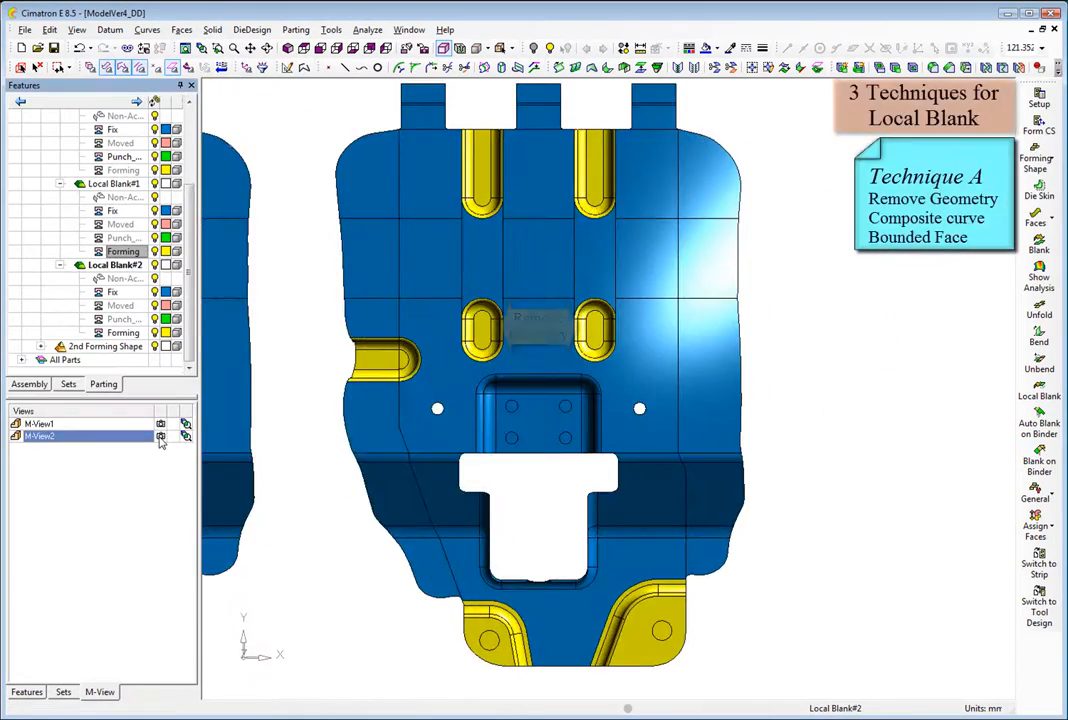
right_click(306, 167)
left_click(348, 391)
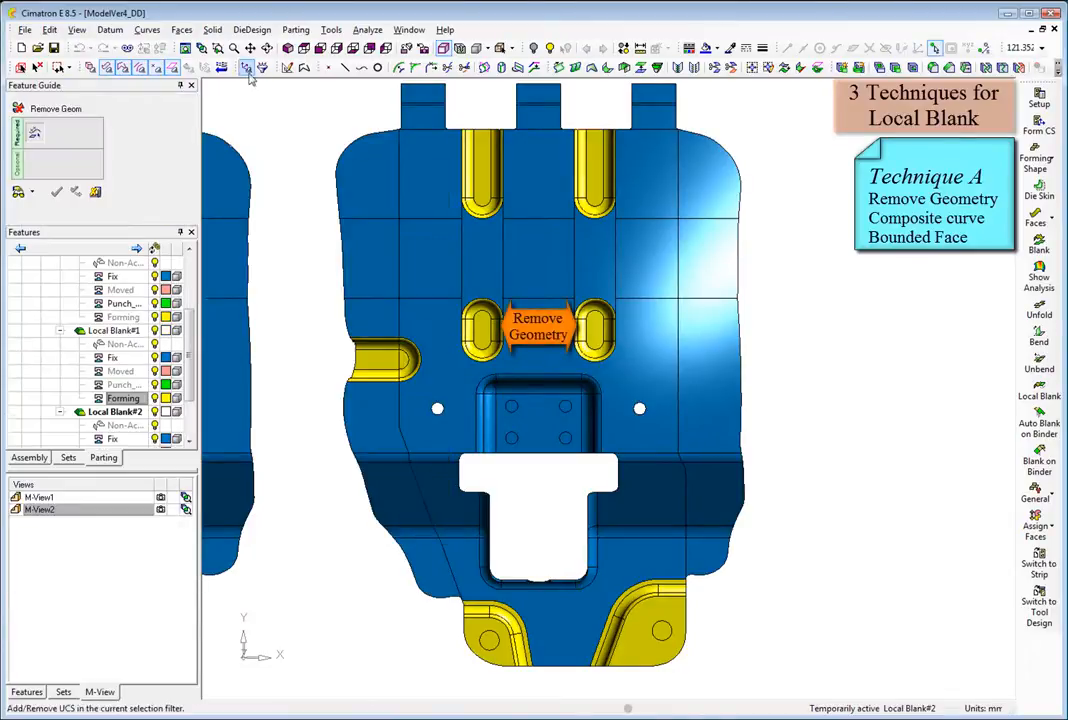
left_click(220, 56)
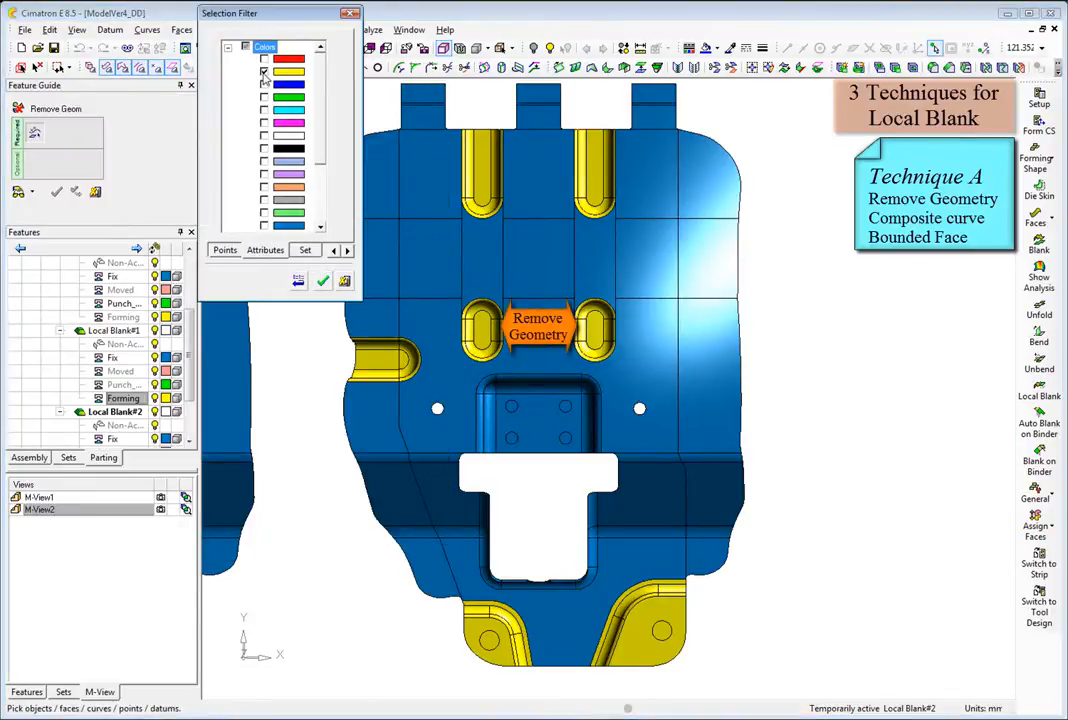
left_click(322, 283)
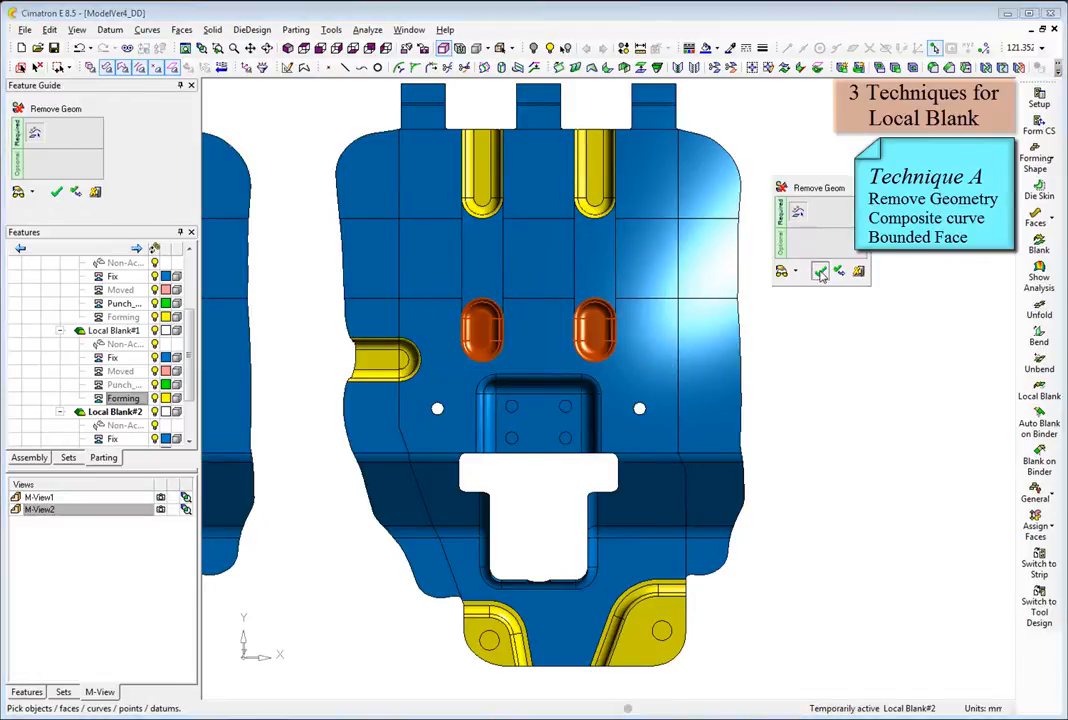
left_click(820, 272)
Create a 2D-Single Indication composite curve around the -X oval opening and fill it with a bounded face
right_click(822, 272)
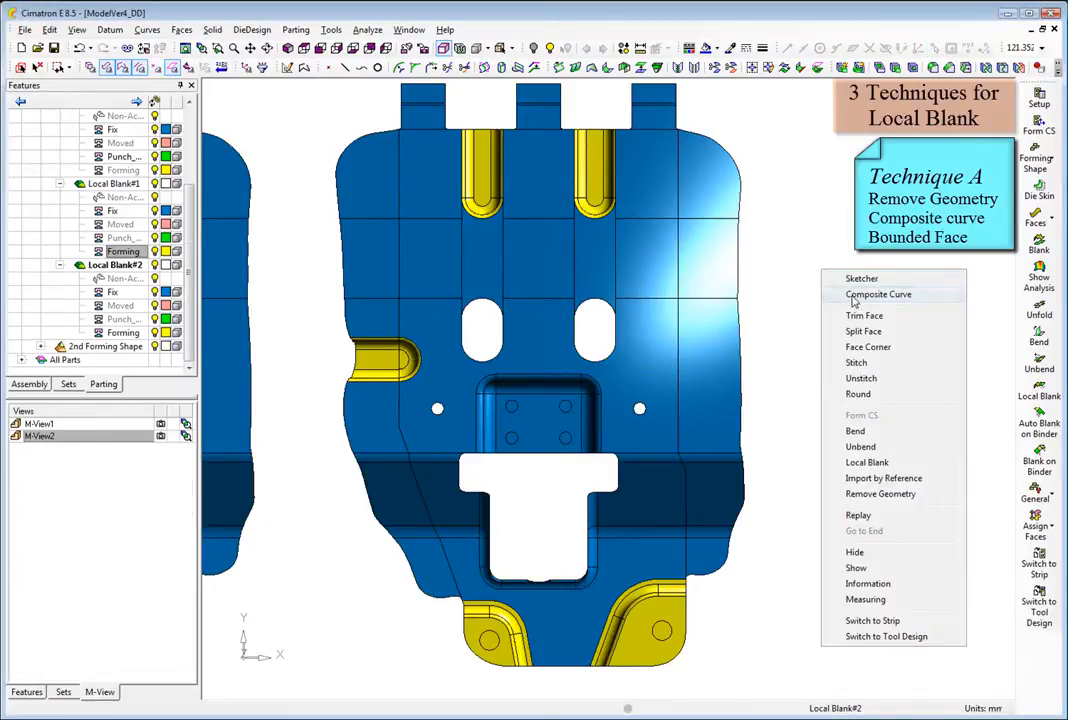
left_click(870, 294)
left_click(490, 333)
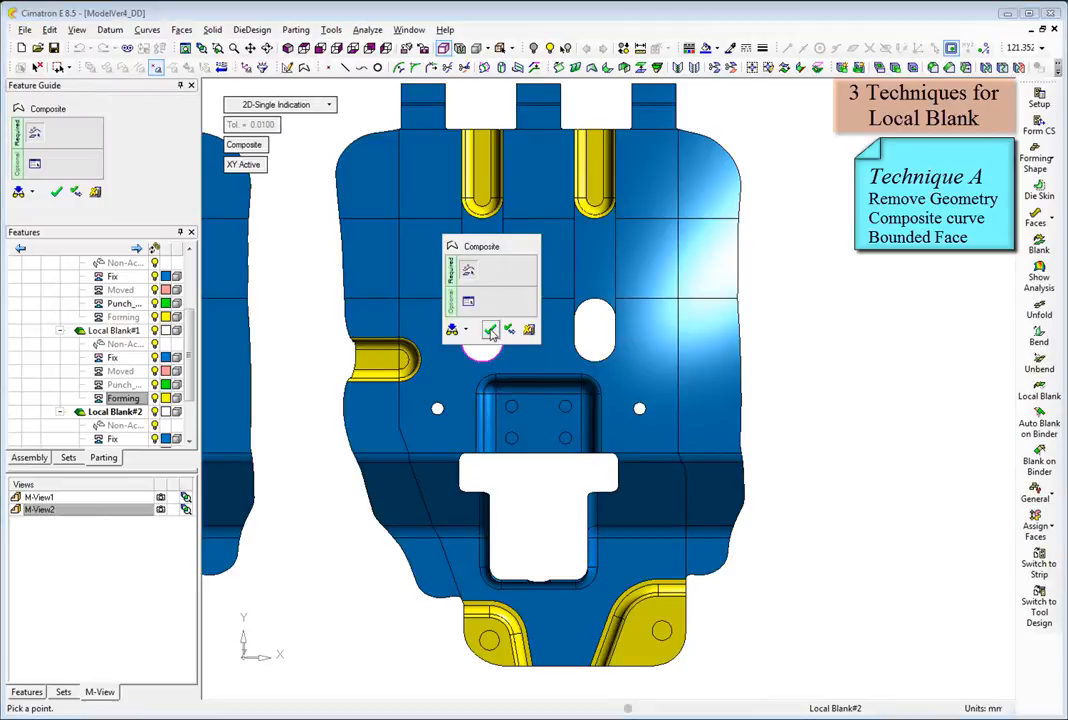
left_click(490, 333)
right_click(491, 335)
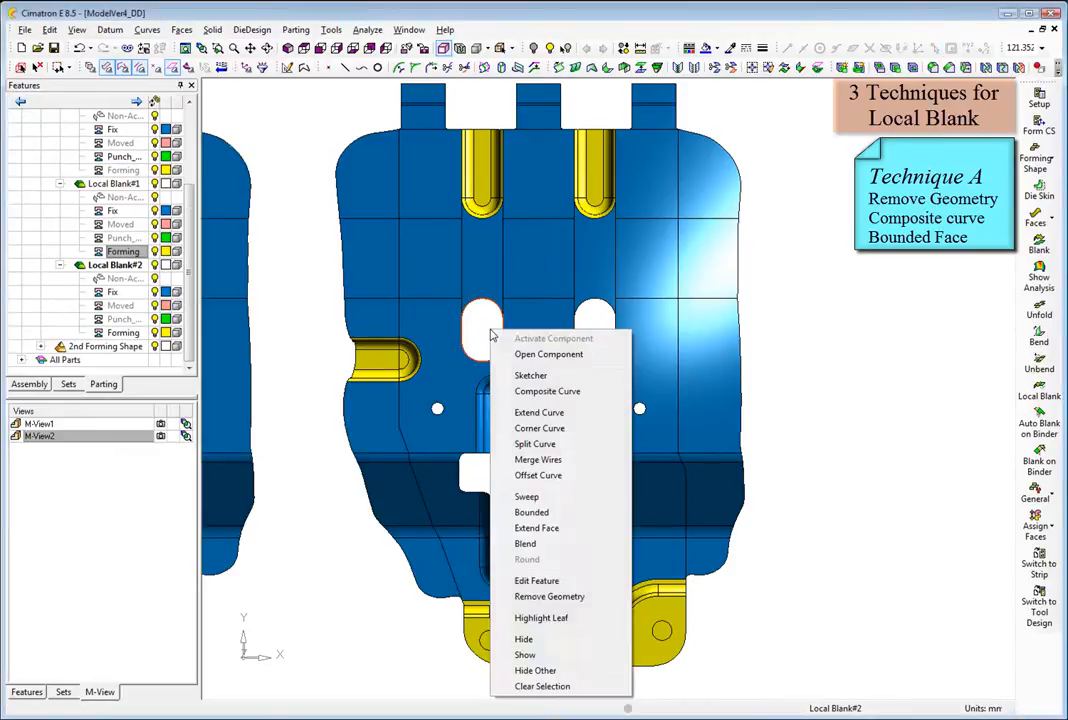
left_click(520, 512)
left_click(550, 513)
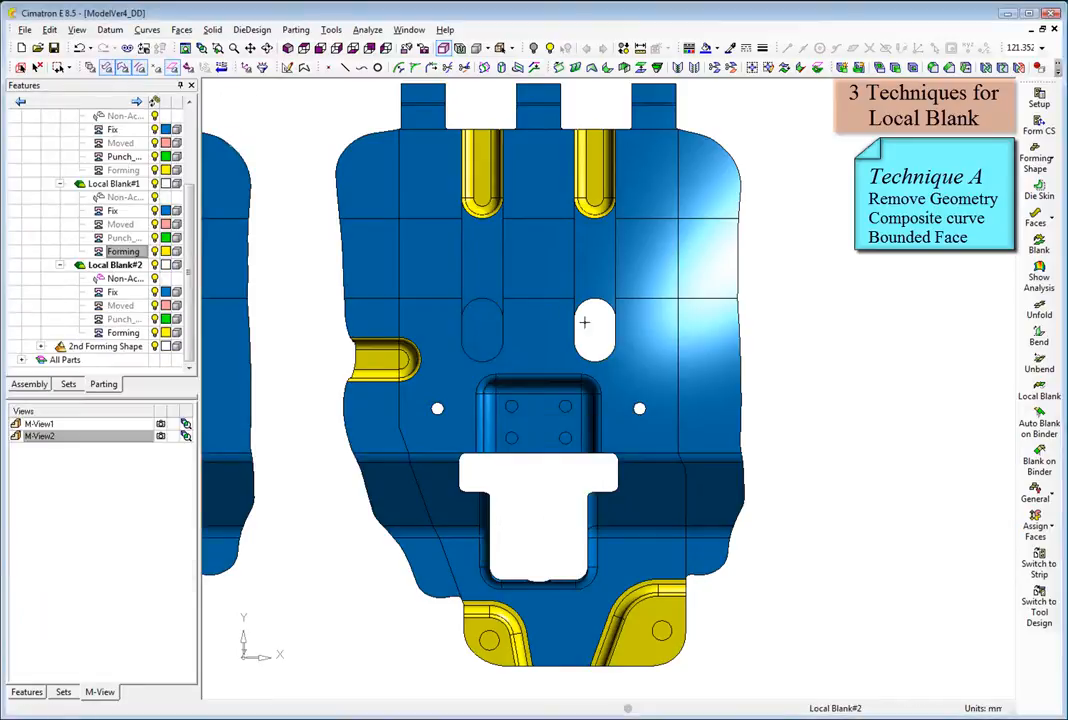
Create a 2D-Single Indication composite curve around the +X oval opening and fill it with a bounded face
right_click(589, 327)
left_click(594, 346)
left_click(609, 347)
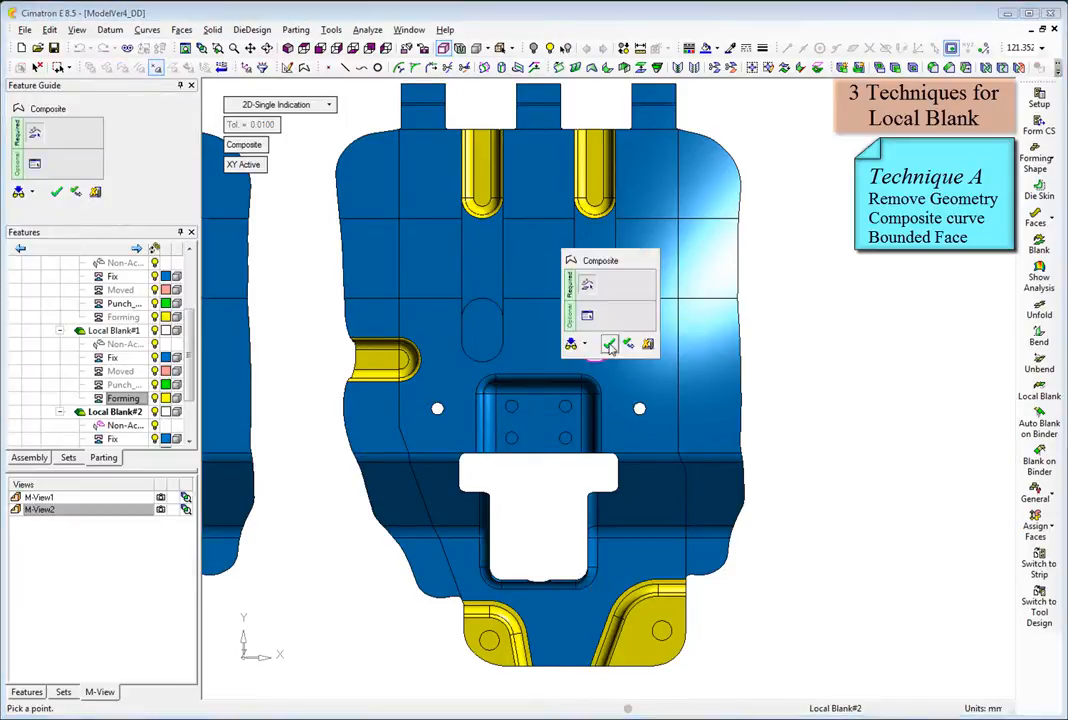
left_click(610, 342)
right_click(609, 345)
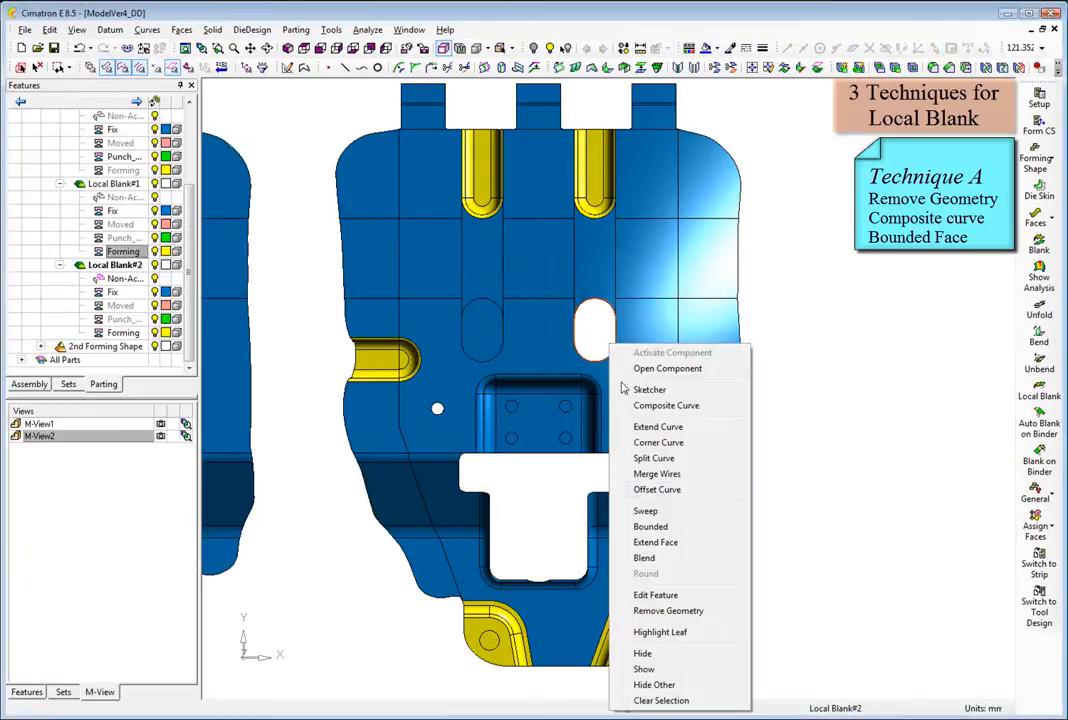
left_click(652, 527)
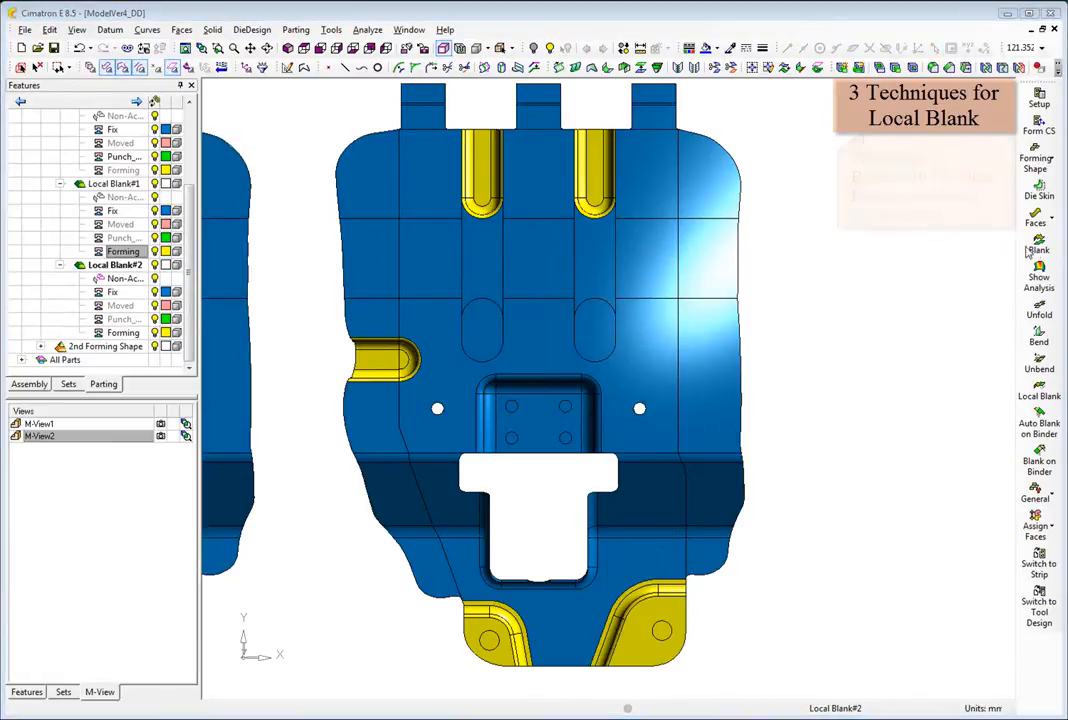
Select all faces above the lower bend line, around the central pocket, as the faces for a Blank calculation
left_click(1038, 245)
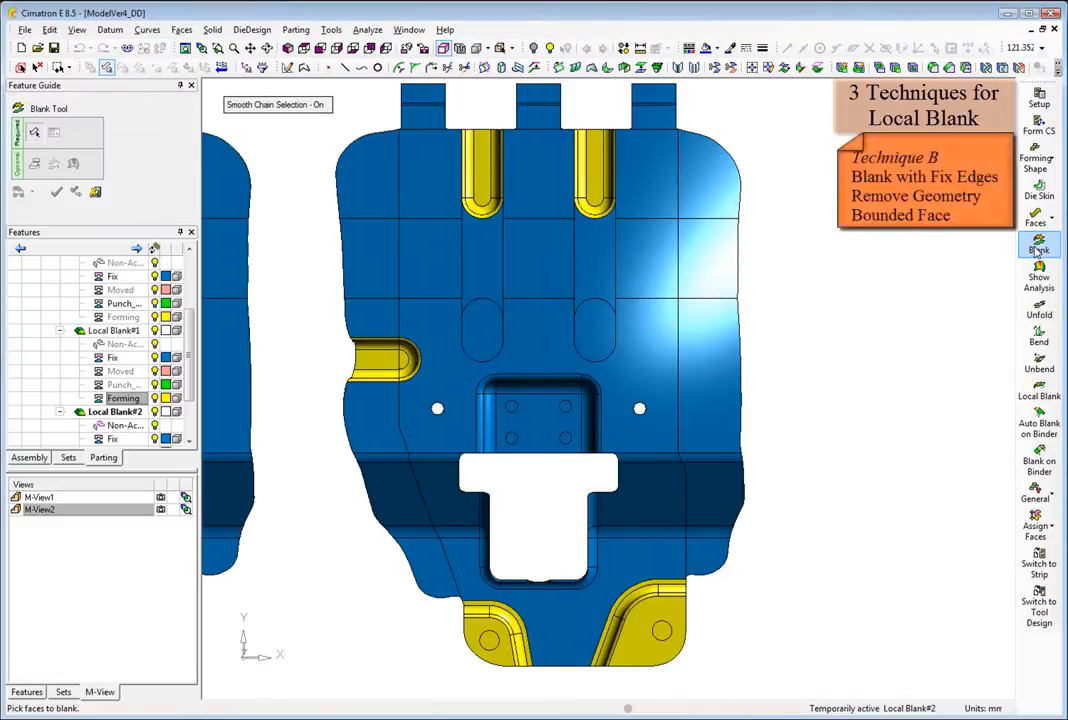
left_click_drag(318, 82, 766, 355)
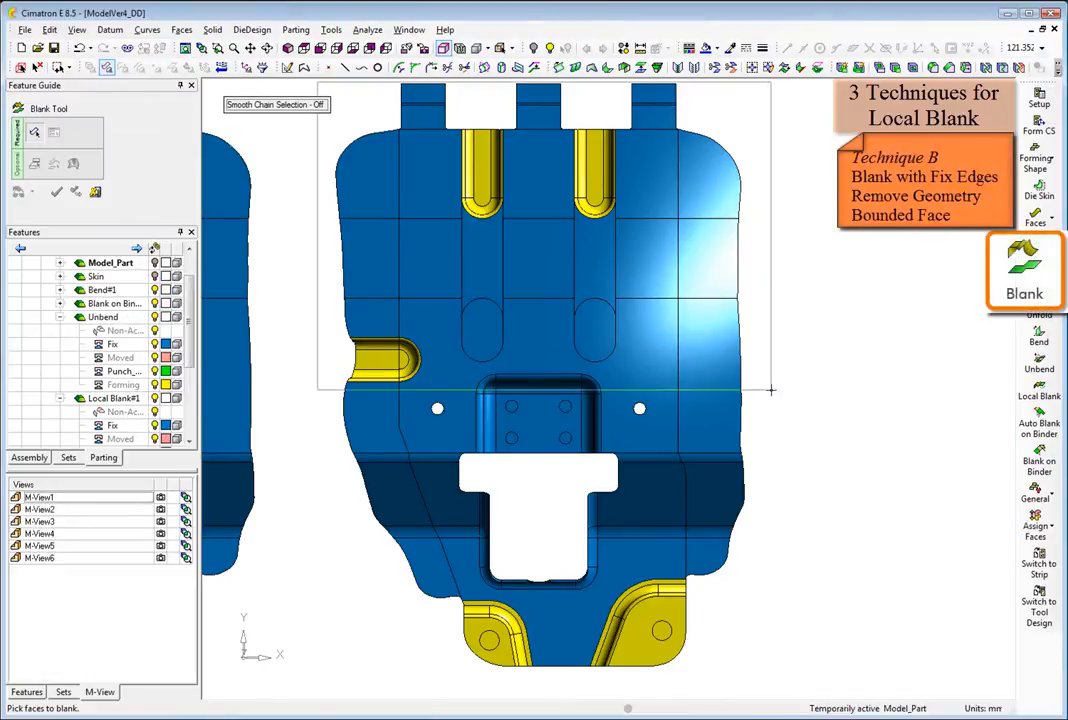
middle_click(416, 416)
Fix the bend line, pocket and carrier tab edges in X & Y and create the blank as a feature in the active part
left_click(34, 167)
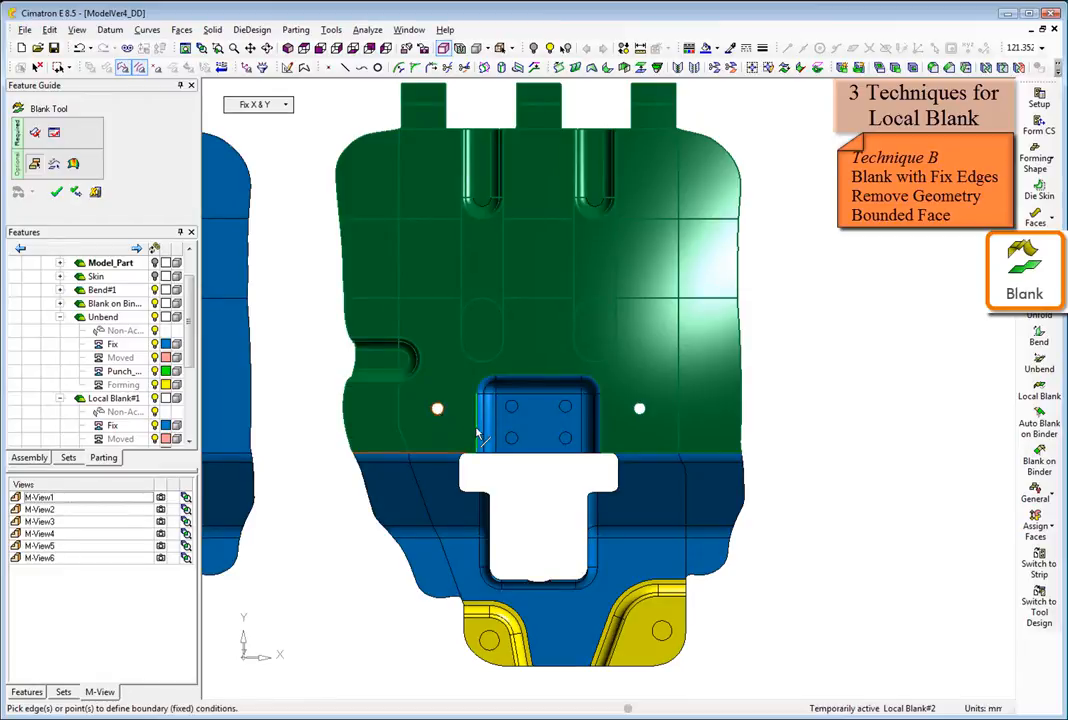
left_click(481, 379)
left_click(529, 375)
left_click(595, 381)
left_click(602, 425)
left_click(639, 454)
left_click(706, 455)
left_click(660, 86)
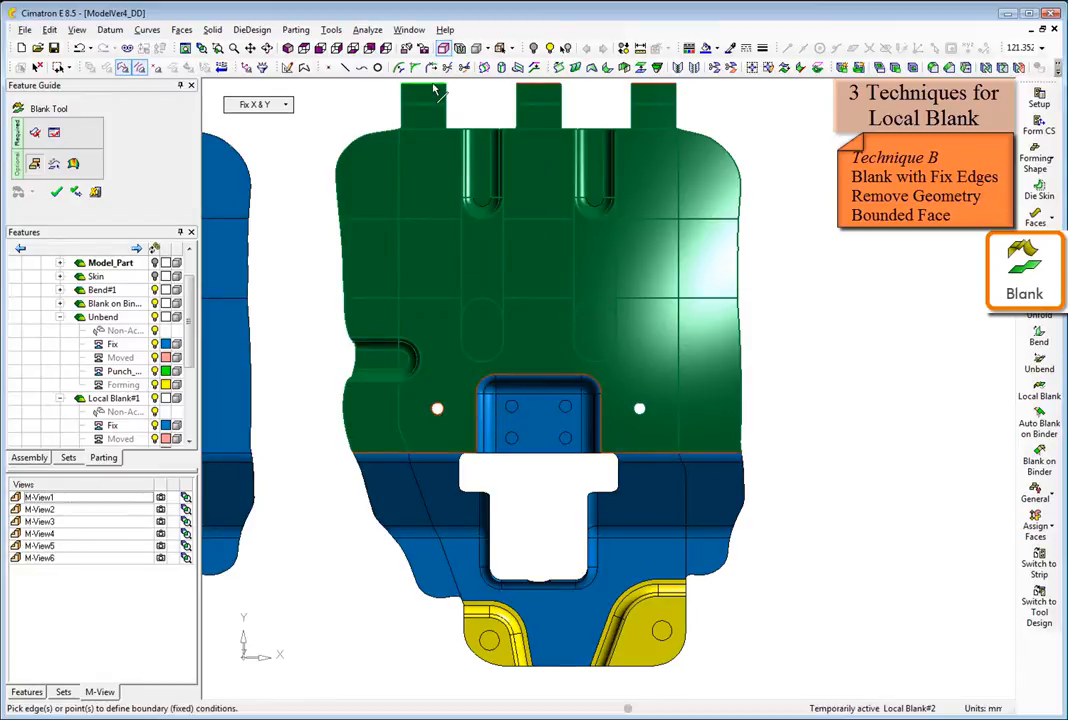
left_click(55, 133)
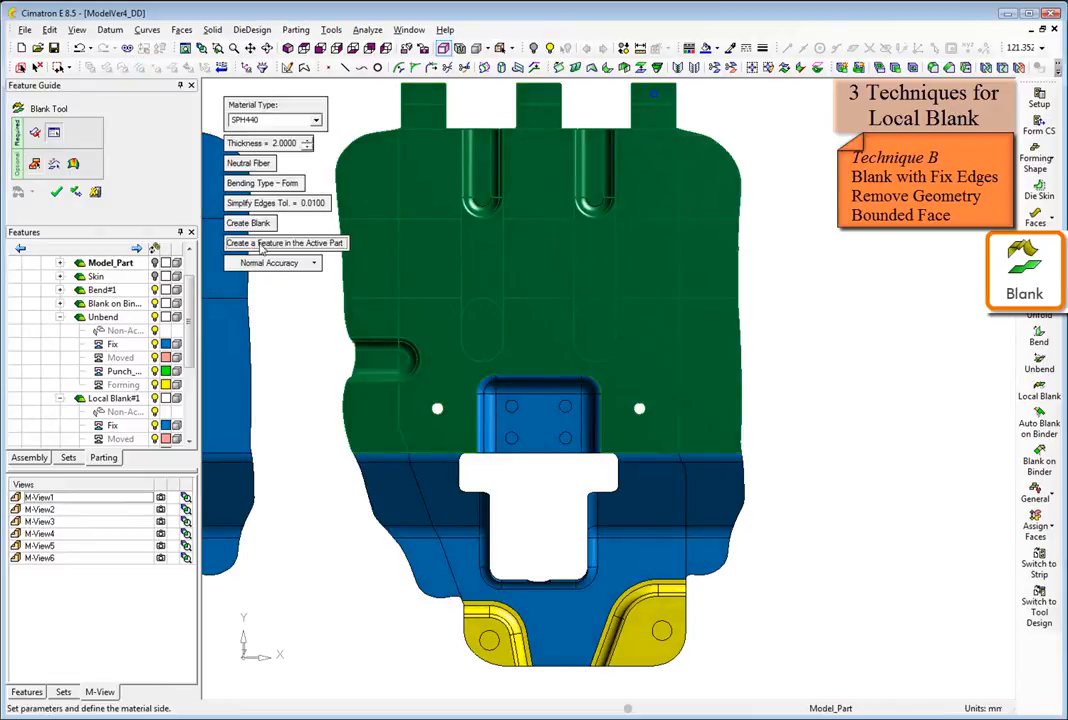
left_click(295, 317)
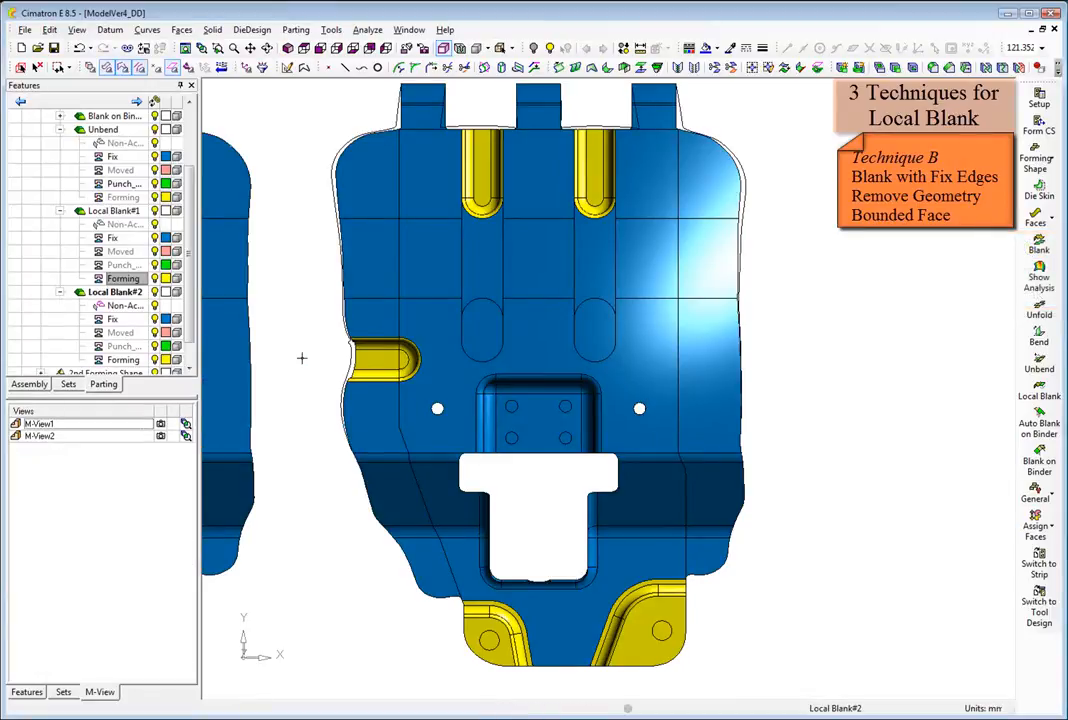
Remove the original formed faces above the lower bend line, keeping the blank outline curves
right_click(302, 357)
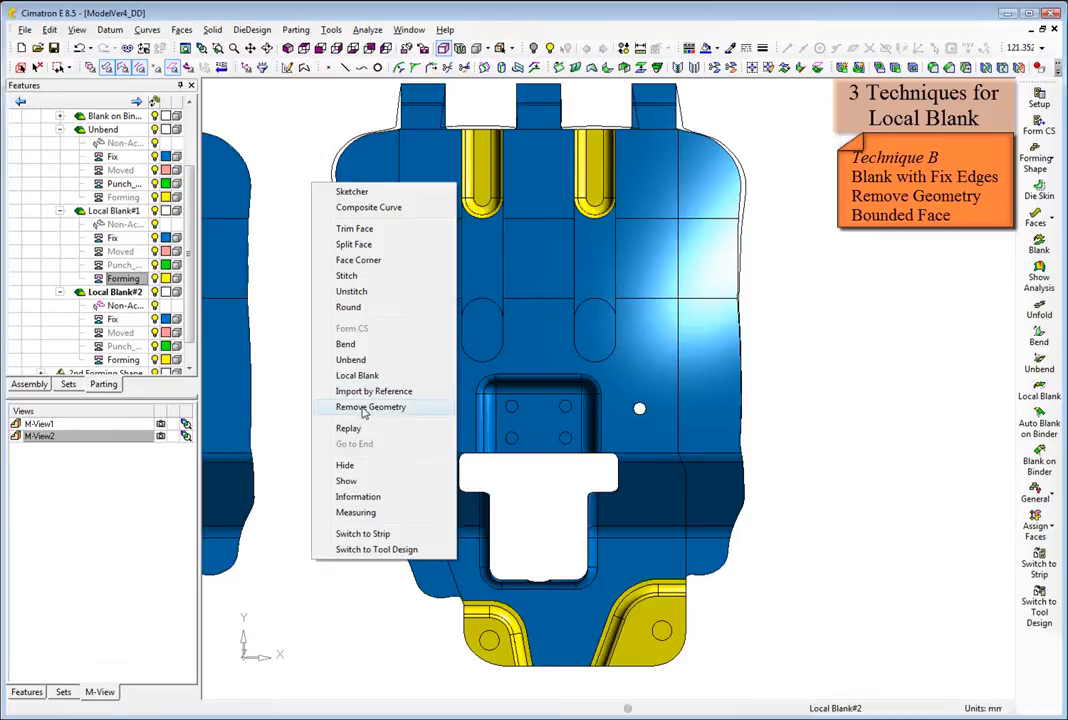
left_click(308, 340)
left_click(507, 309)
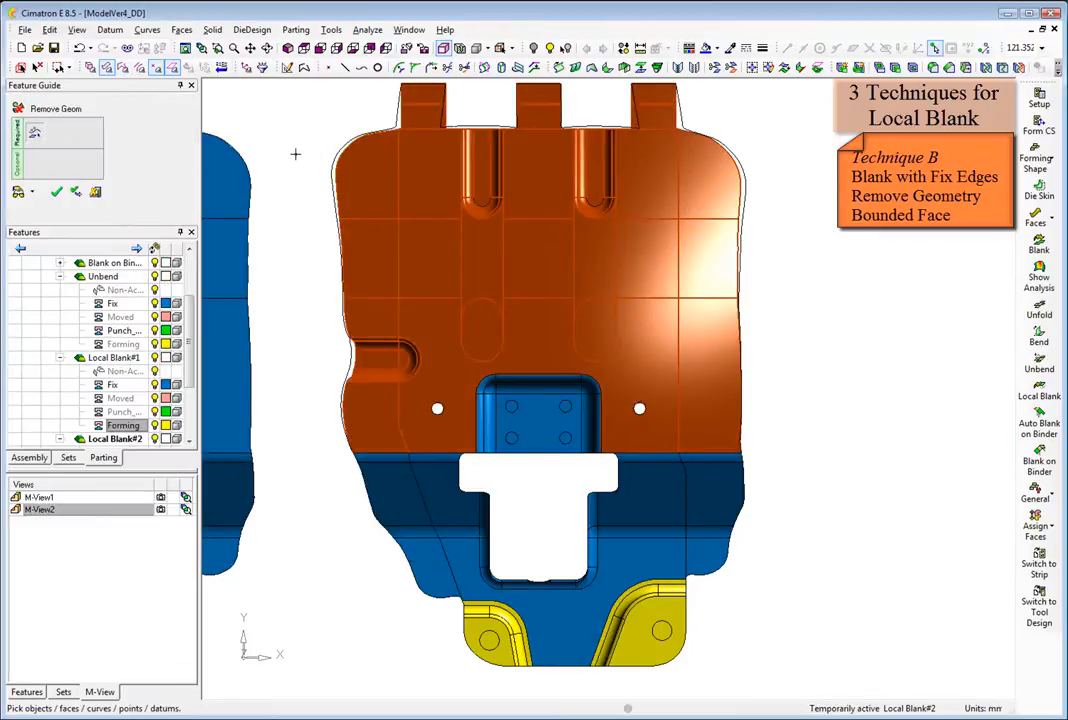
right_click(296, 156)
left_click(307, 162)
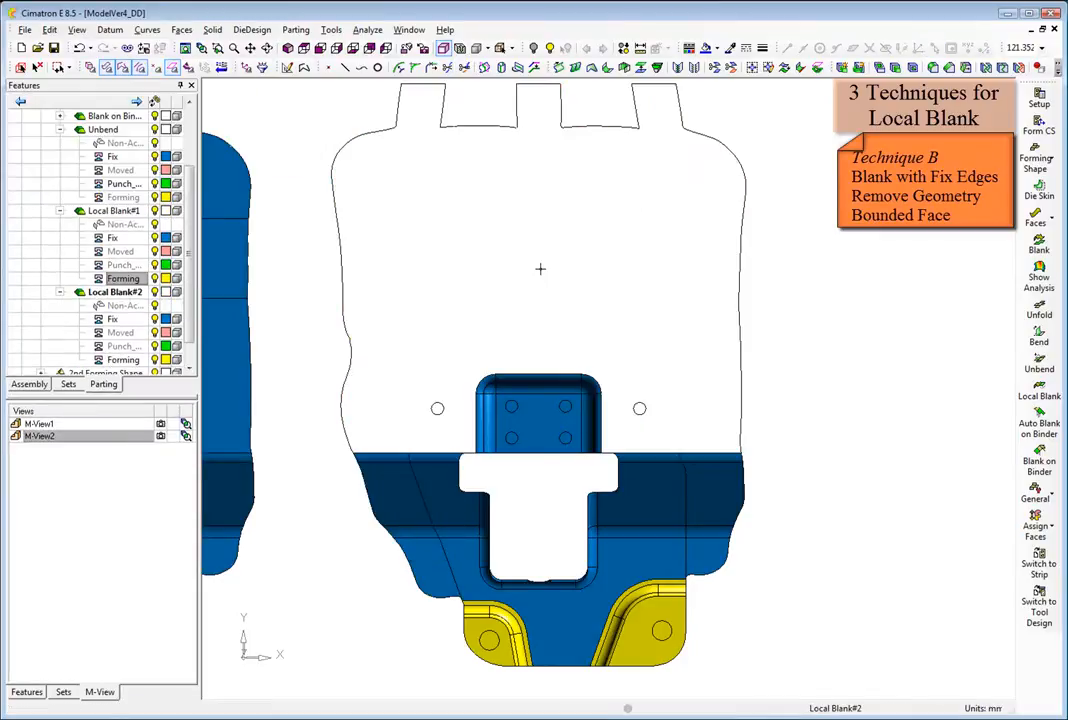
Fill the flattened blank outline above the lower bend line with a bounded face, using a maximum gap of 0.1000
left_click(745, 171)
right_click(857, 229)
left_click(899, 385)
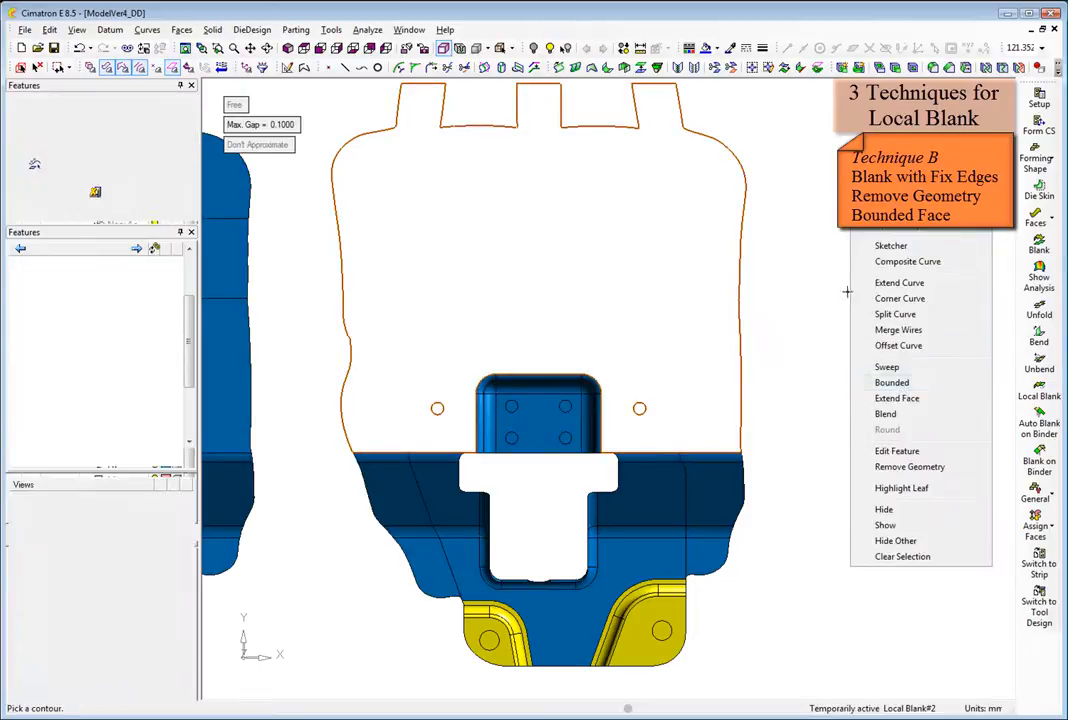
left_click(829, 254)
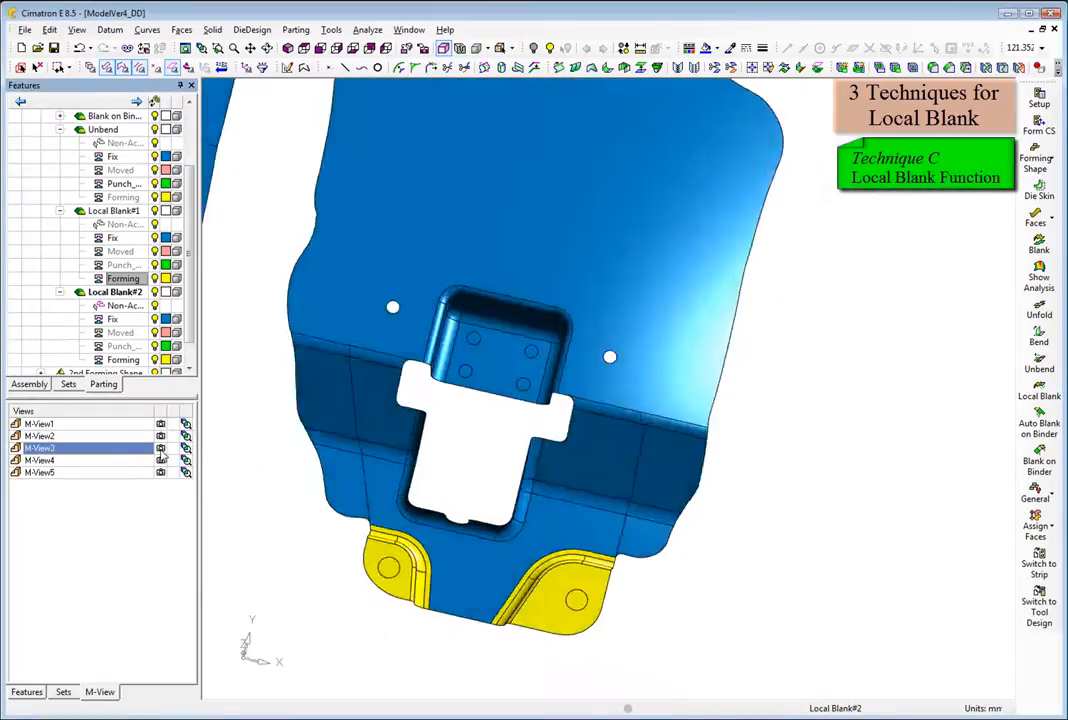
Create a local blank of the smaller yellow corner flange from the adjacent planar face, using SPH440, thickness 2.0000 and Remove Original Faces
left_click(150, 448)
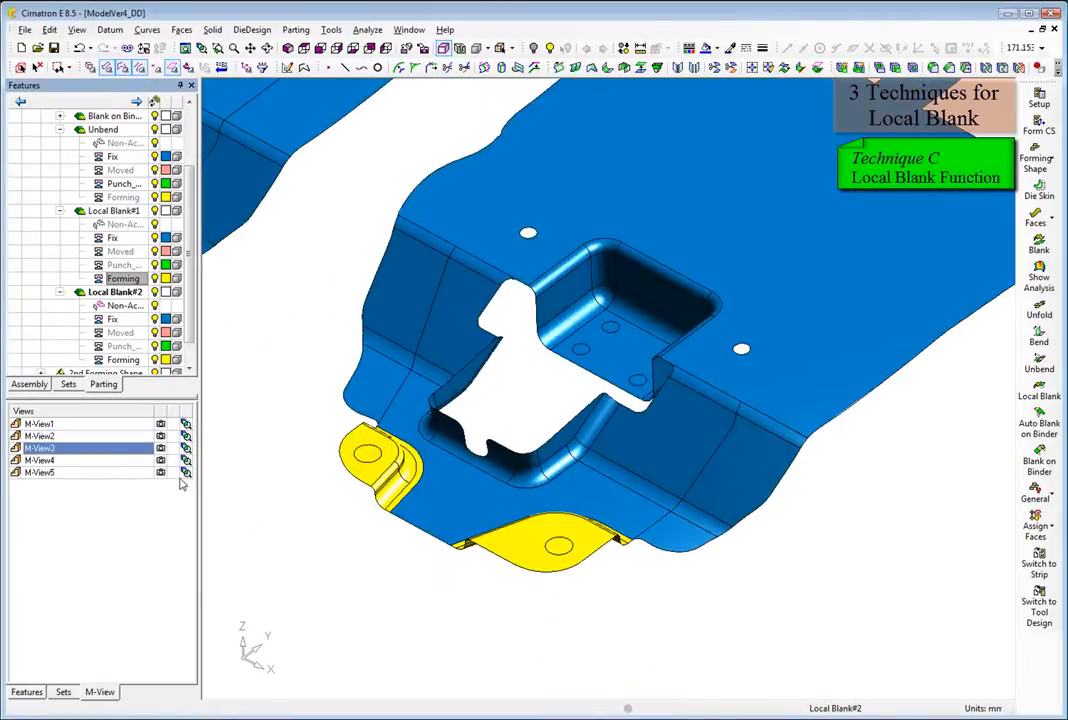
left_click(1039, 392)
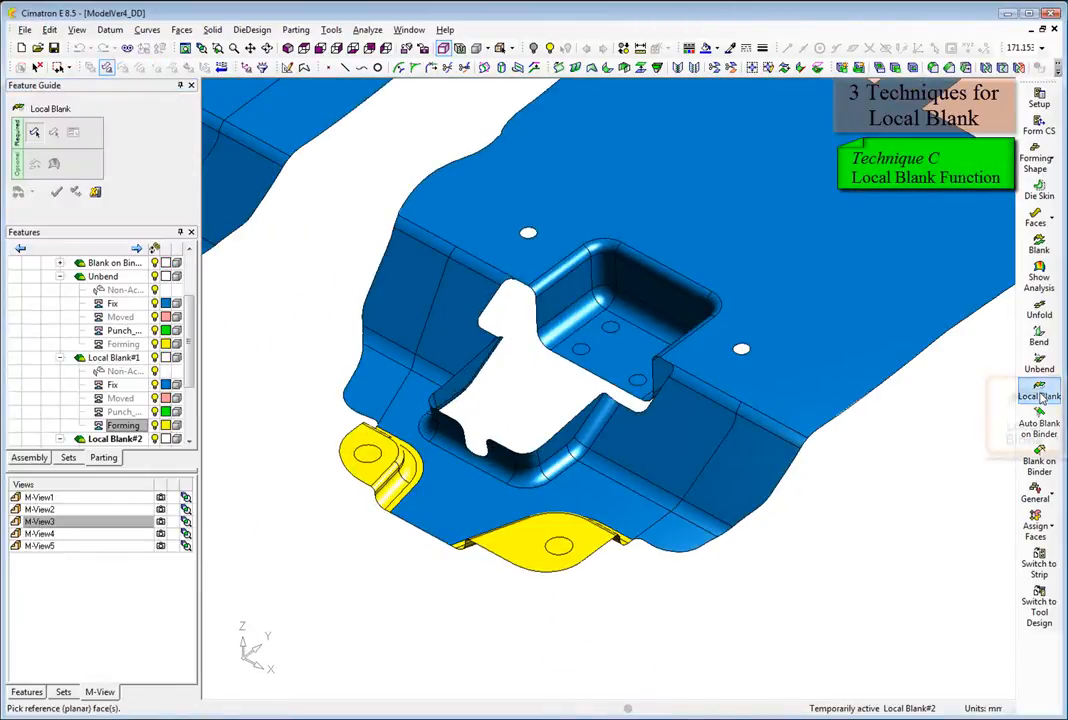
left_click(437, 508)
middle_click(422, 511)
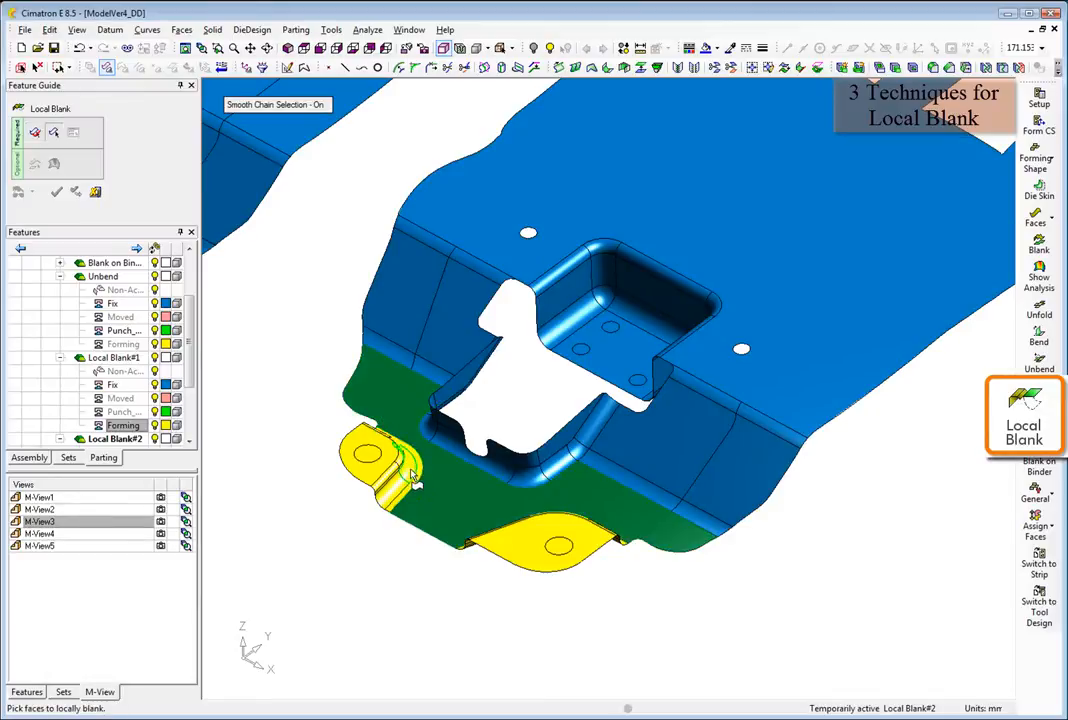
left_click(412, 478)
middle_click(281, 421)
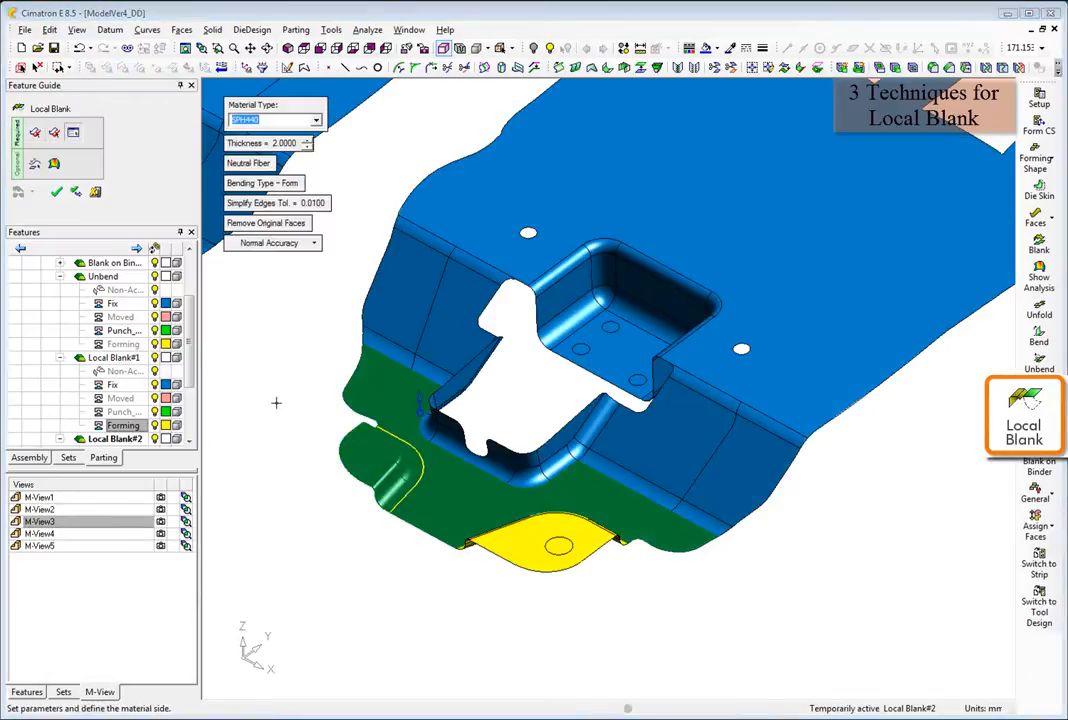
middle_click(280, 402)
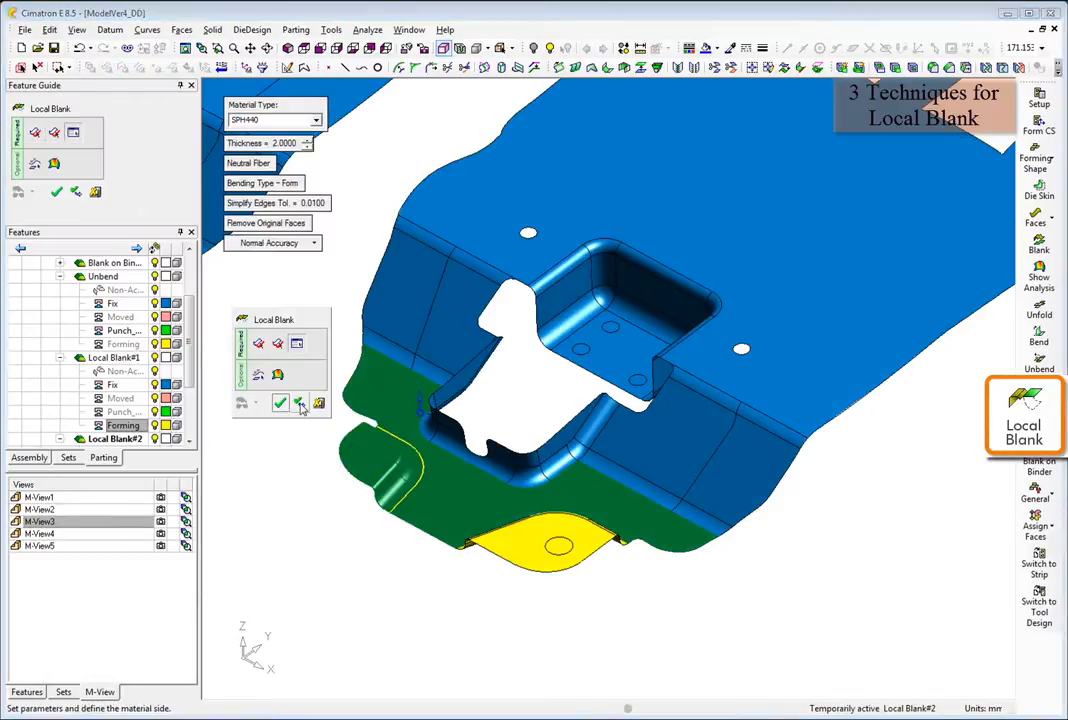
left_click(299, 403)
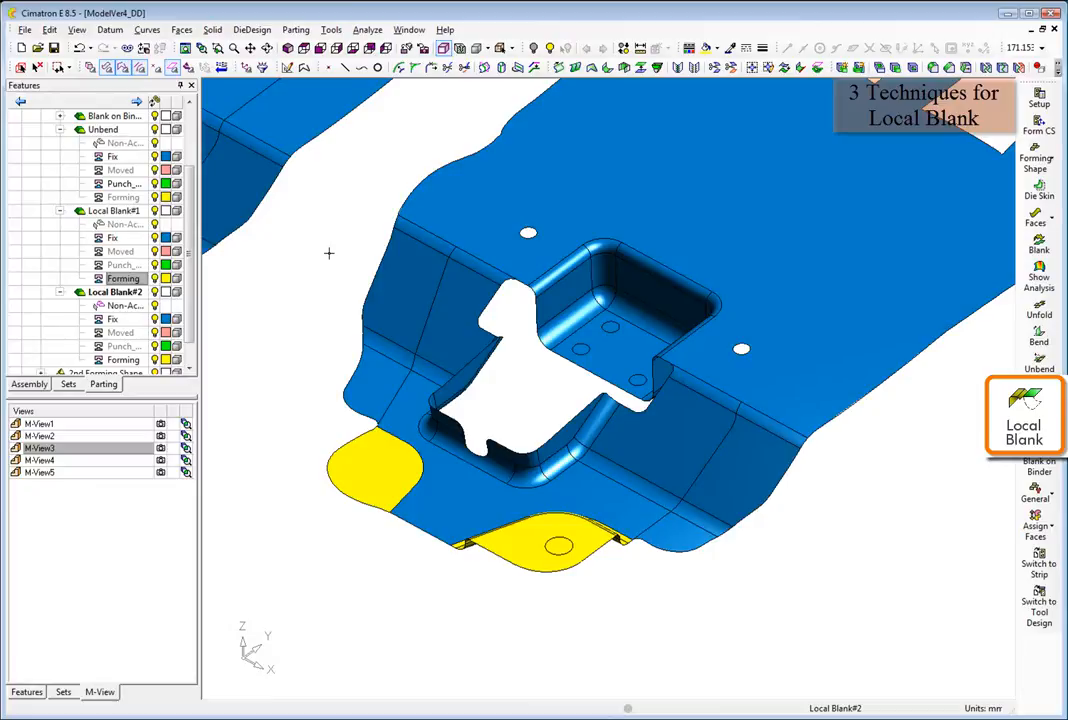
Create a local blank of the larger yellow corner flange from the same planar face, using SPH440 and thickness 2.0000
left_click(161, 461)
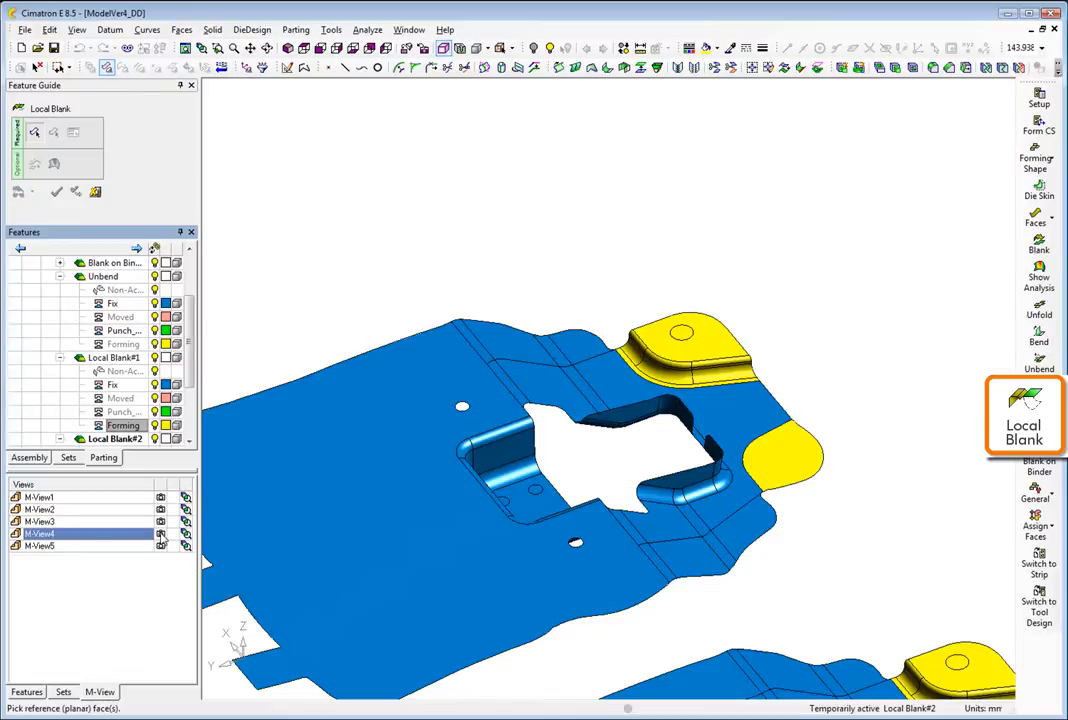
left_click(743, 430)
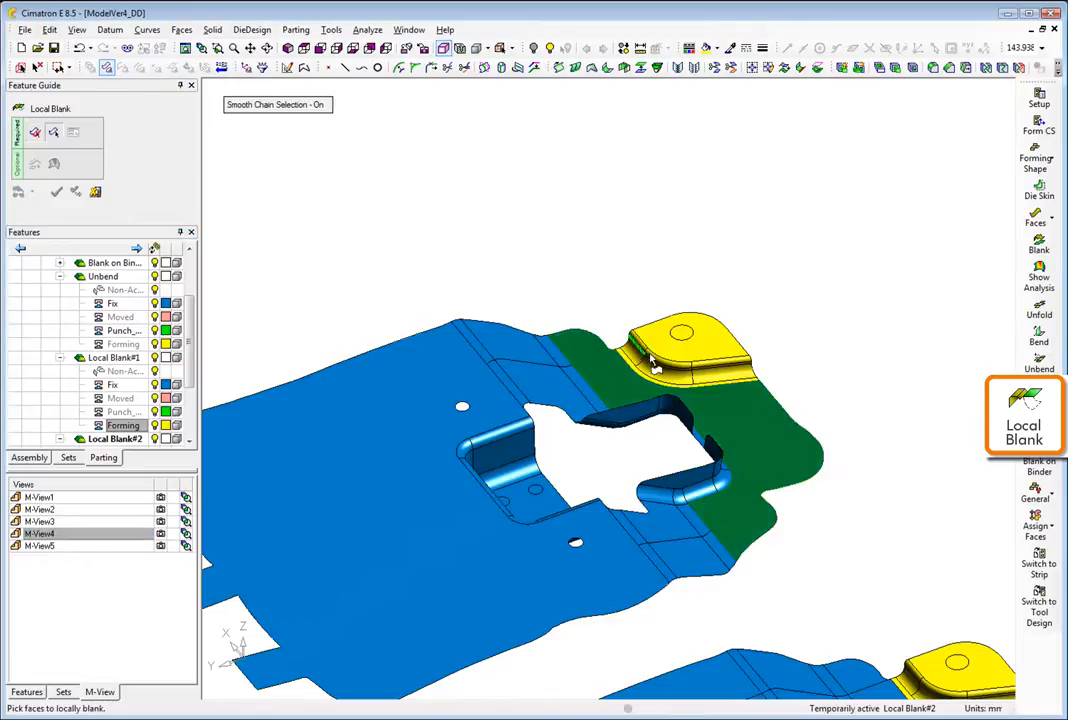
middle_click(535, 212)
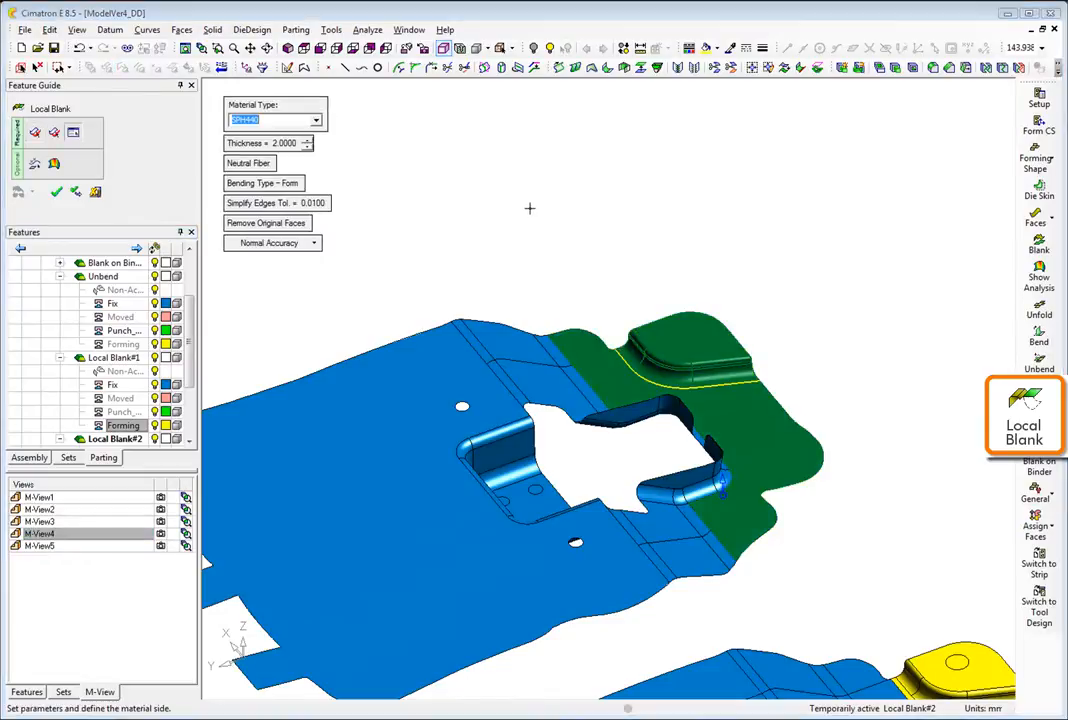
right_click(530, 208)
left_click(530, 209)
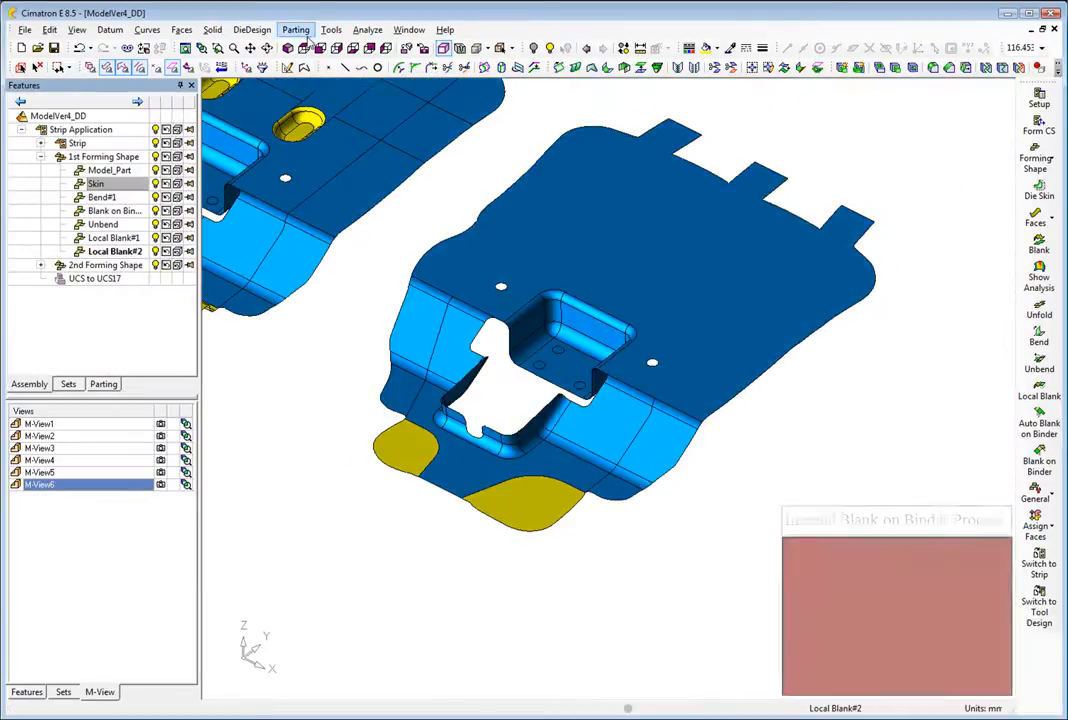
Check the Local Blank#2 shape for undercuts with a Draft Angle Analysis
left_click(298, 30)
mouse_move(325, 46)
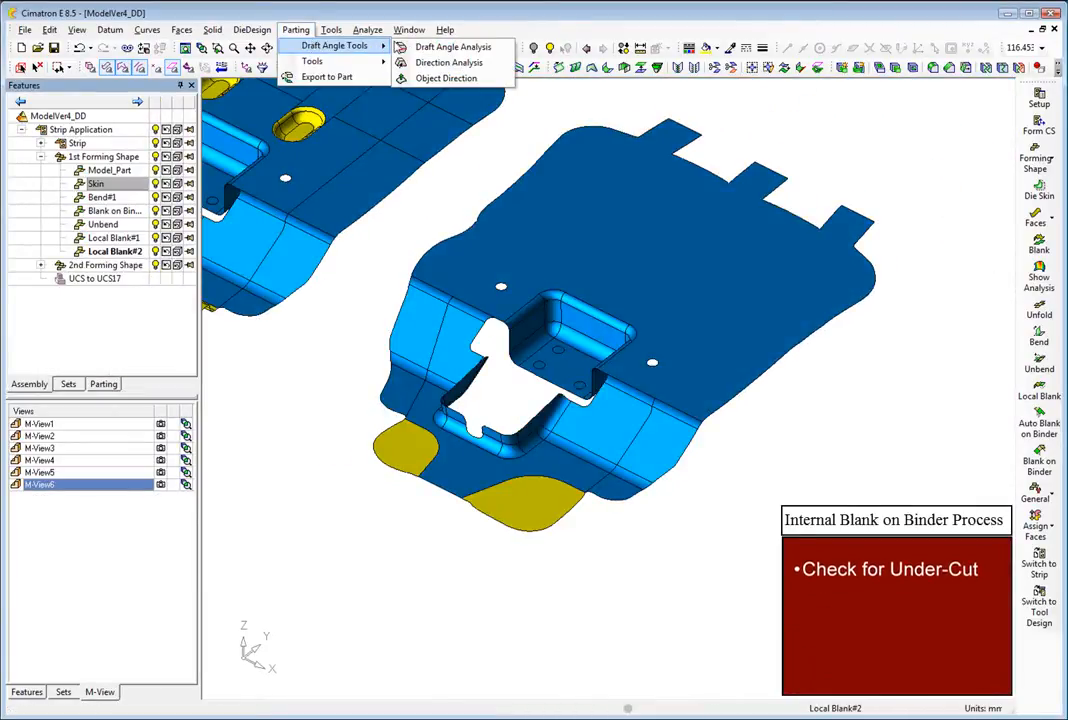
left_click(450, 47)
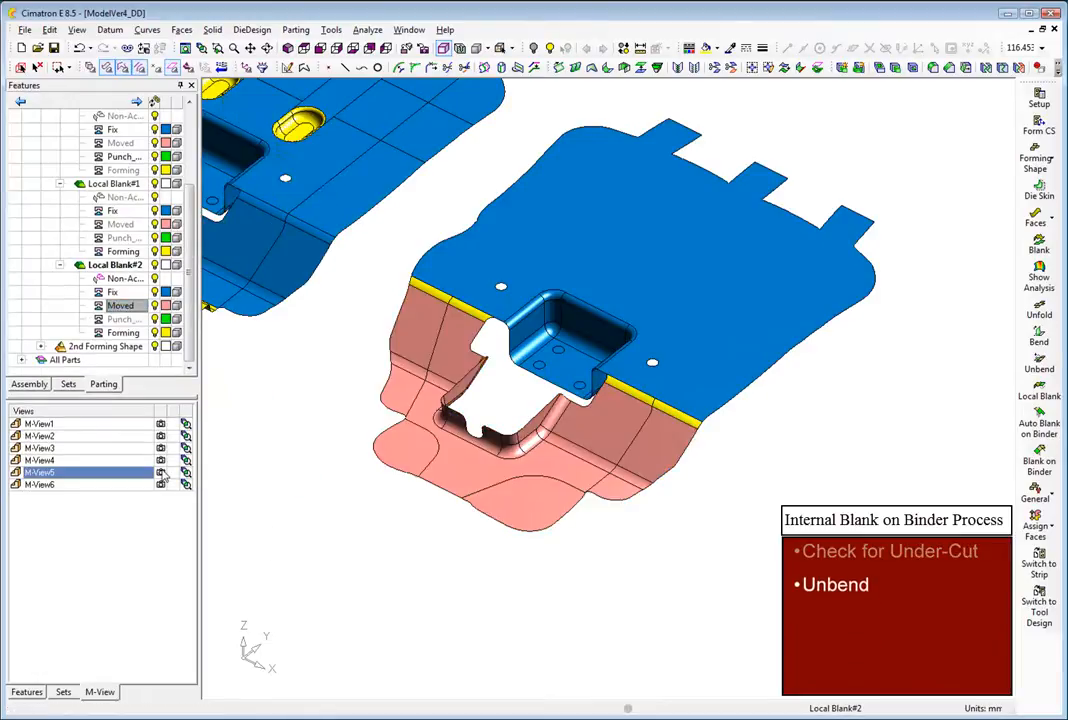
Add an Unbend forming shape in mm from the Local Blank#2 geometry, placed as the following station
left_click(1036, 160)
left_click(970, 148)
left_click(546, 264)
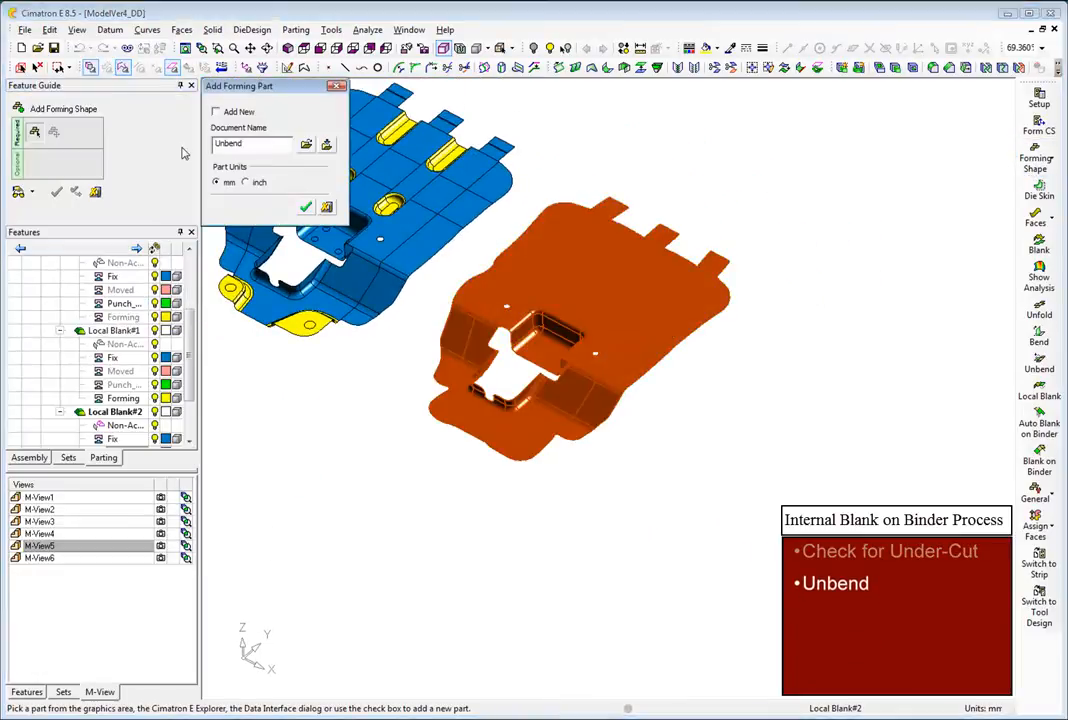
middle_click(329, 430)
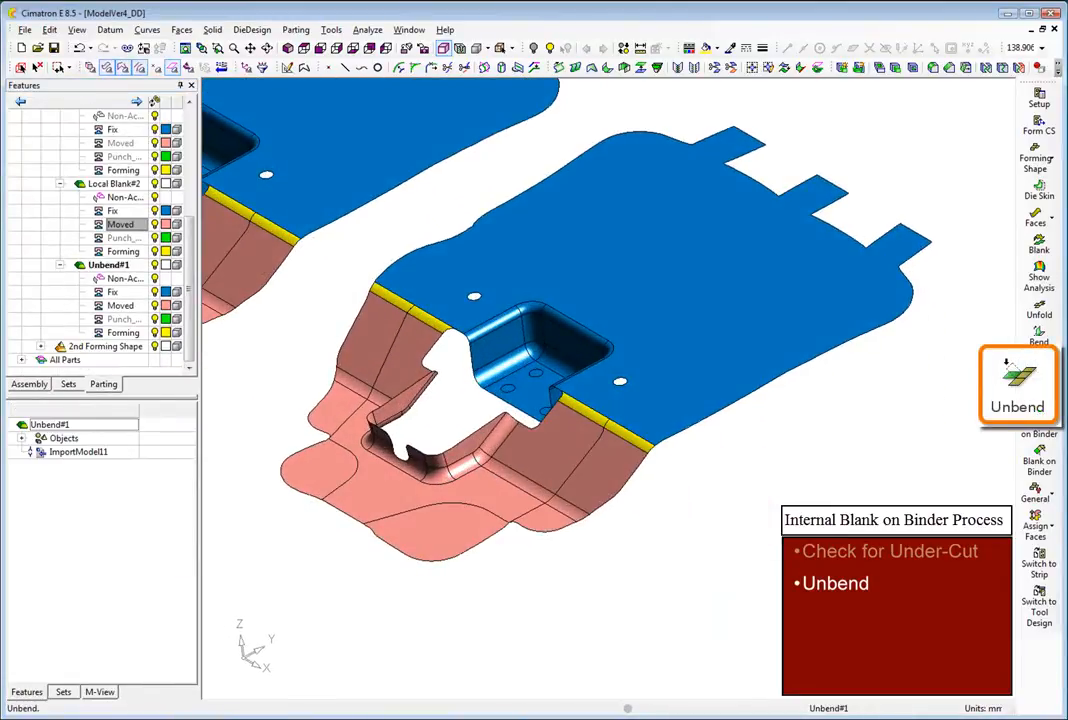
Unbend the faces beyond the yellow bend strip by an angle of 20, with thickness 2.0000 and K-Factor 0.333
left_click(1039, 364)
left_click(690, 354)
left_click(629, 439)
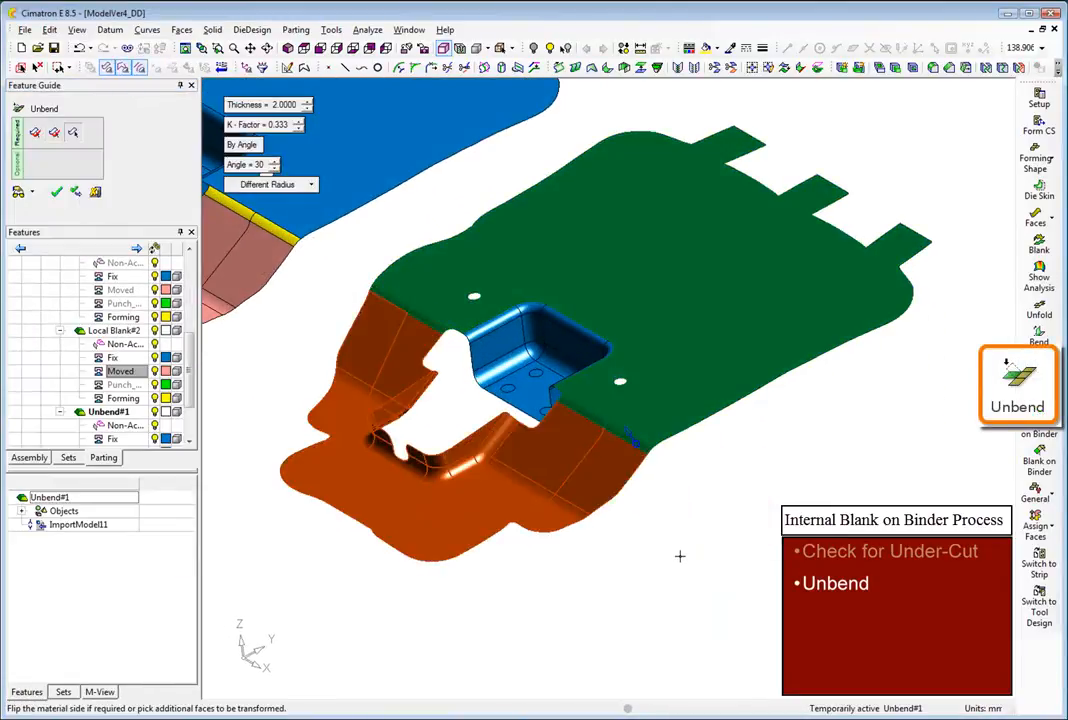
left_click(250, 165)
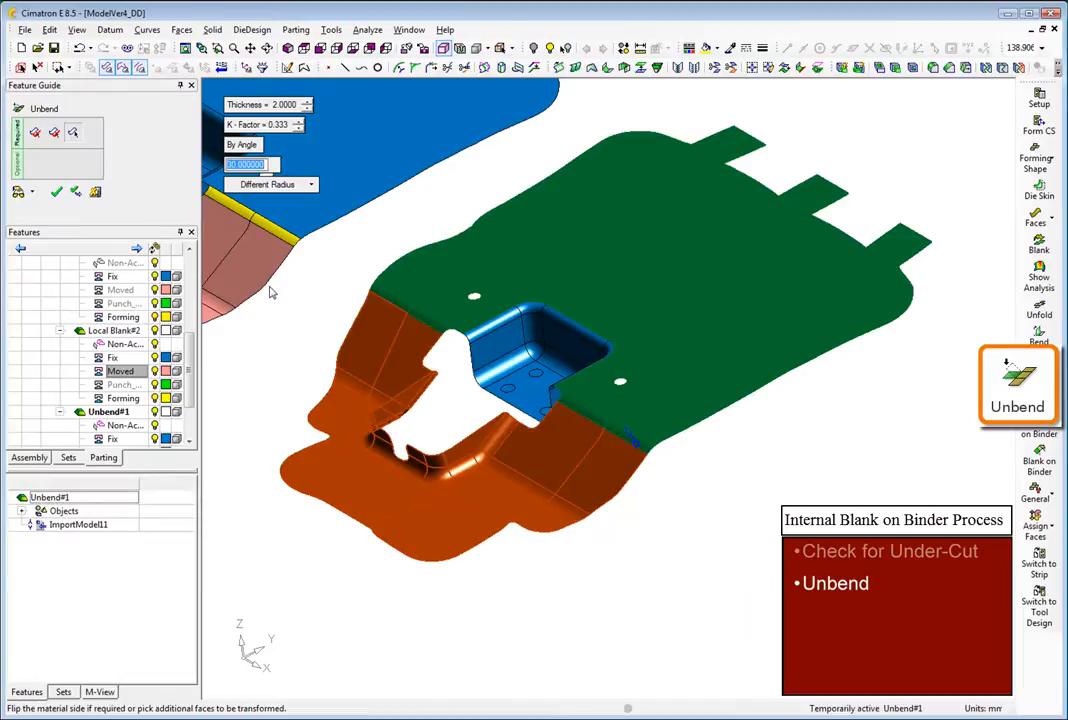
key("Return")
right_click(305, 305)
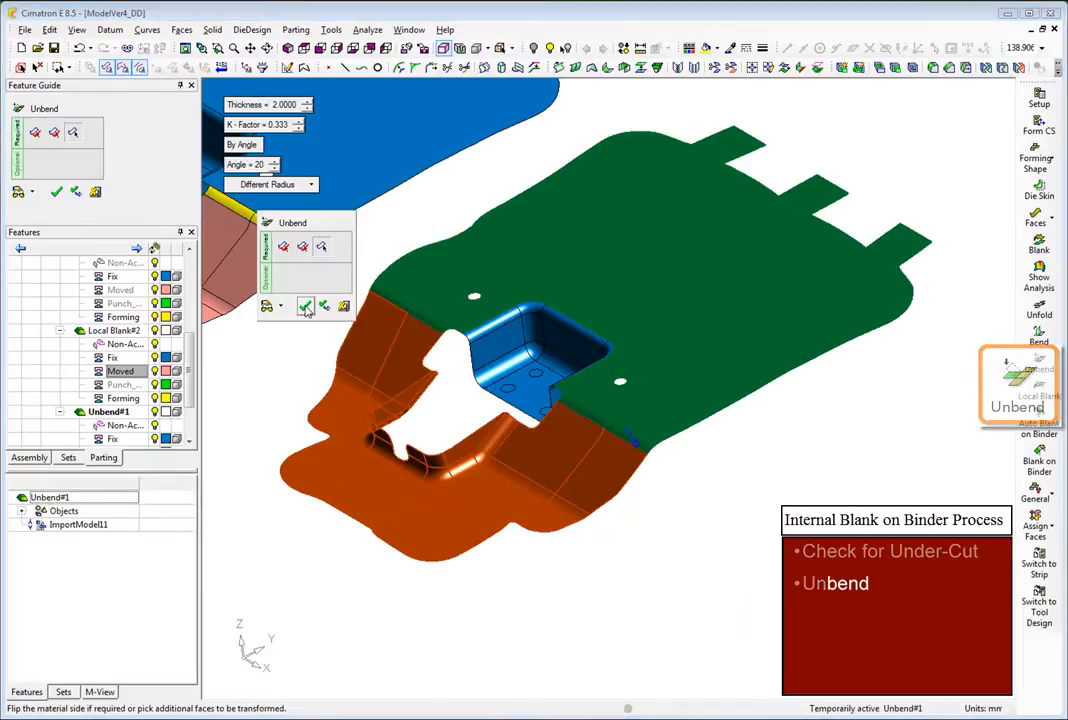
left_click(305, 305)
Recheck the partly unbent shape for undercuts with a Draft Angle Analysis
left_click(295, 29)
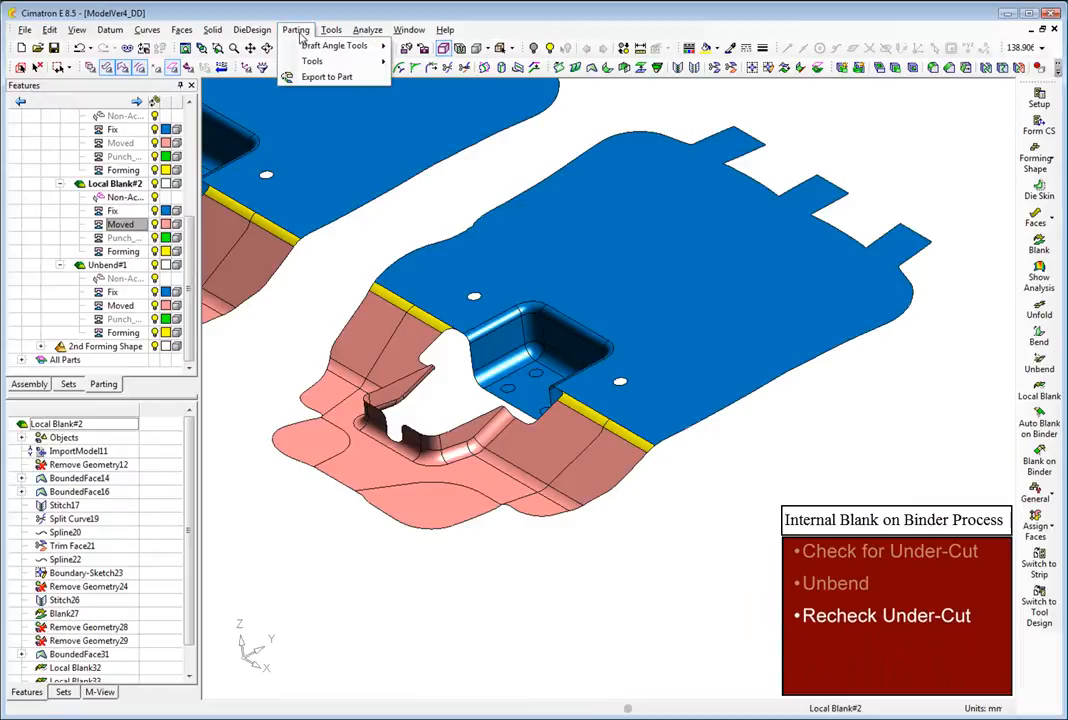
mouse_move(307, 49)
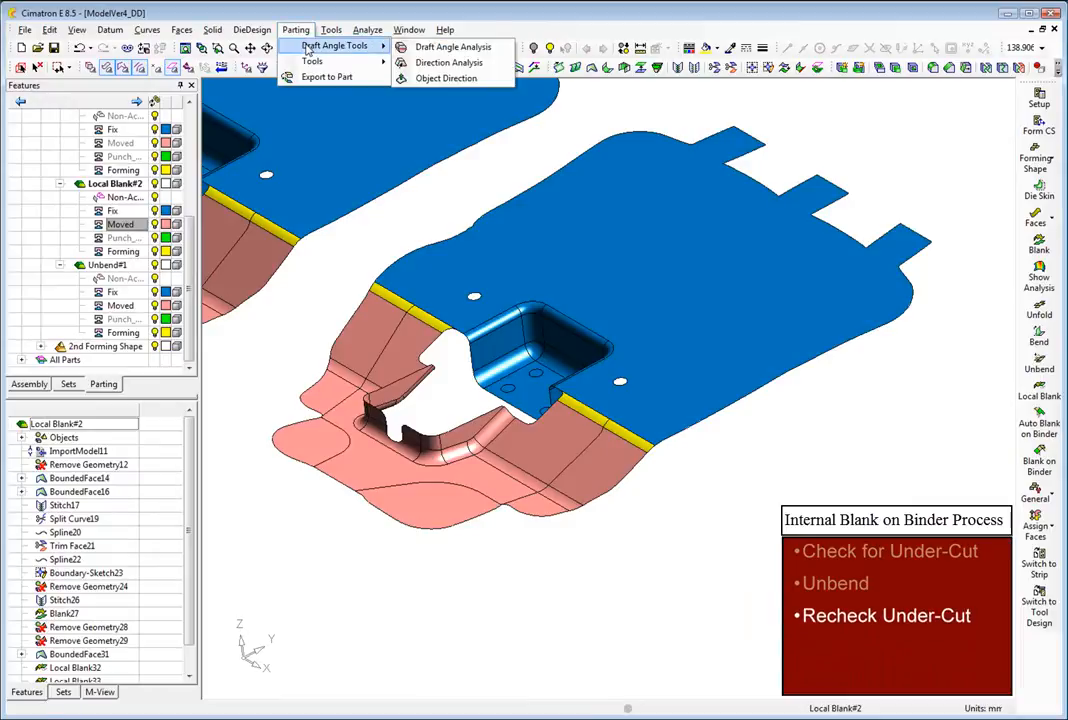
left_click(427, 50)
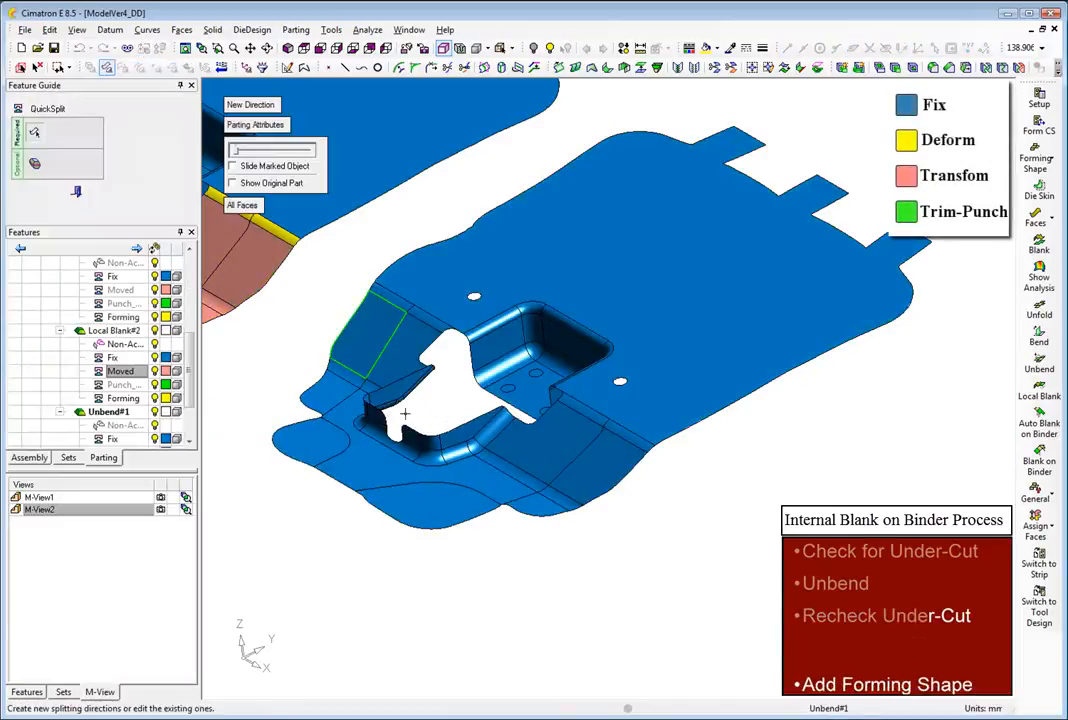
Assign the flange faces around the lower end of the central opening to the Forming set of Unbend#1
left_click_drag(355, 375, 513, 467)
right_click(142, 414)
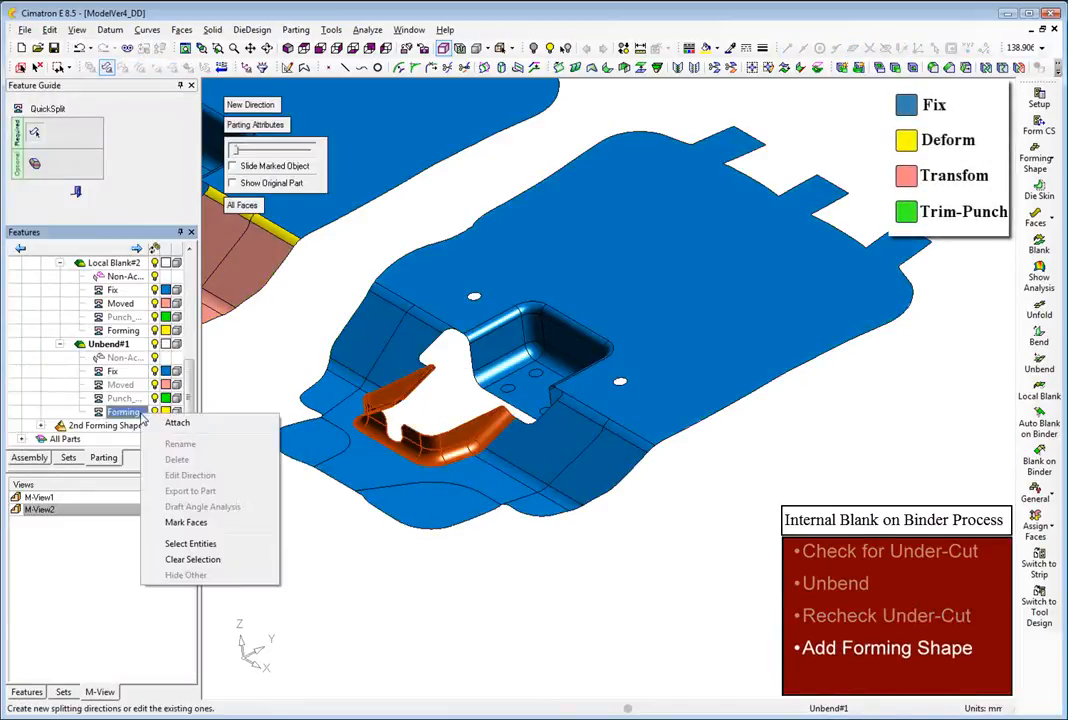
Attach the marked inner flange faces around the cutout of Unbend#1 to its Forming group
left_click(160, 423)
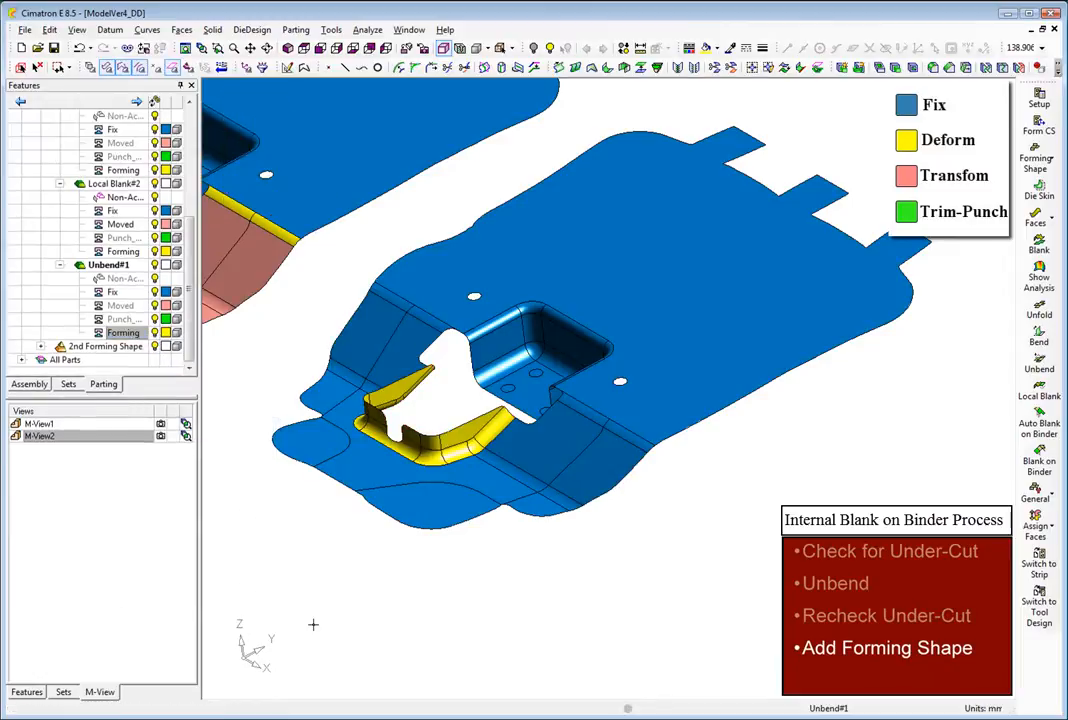
Add a forming shape named Unbend#2 in mm, copied from Unbend#1 with a forming progression of 200
left_click(161, 449)
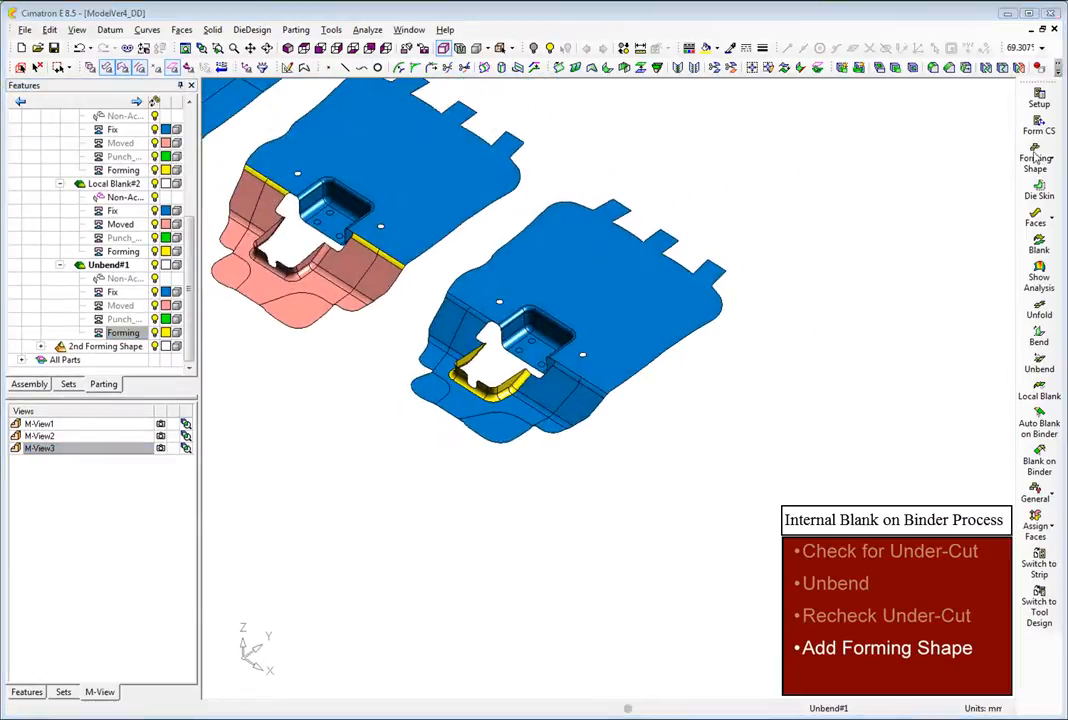
left_click(1037, 160)
left_click(948, 145)
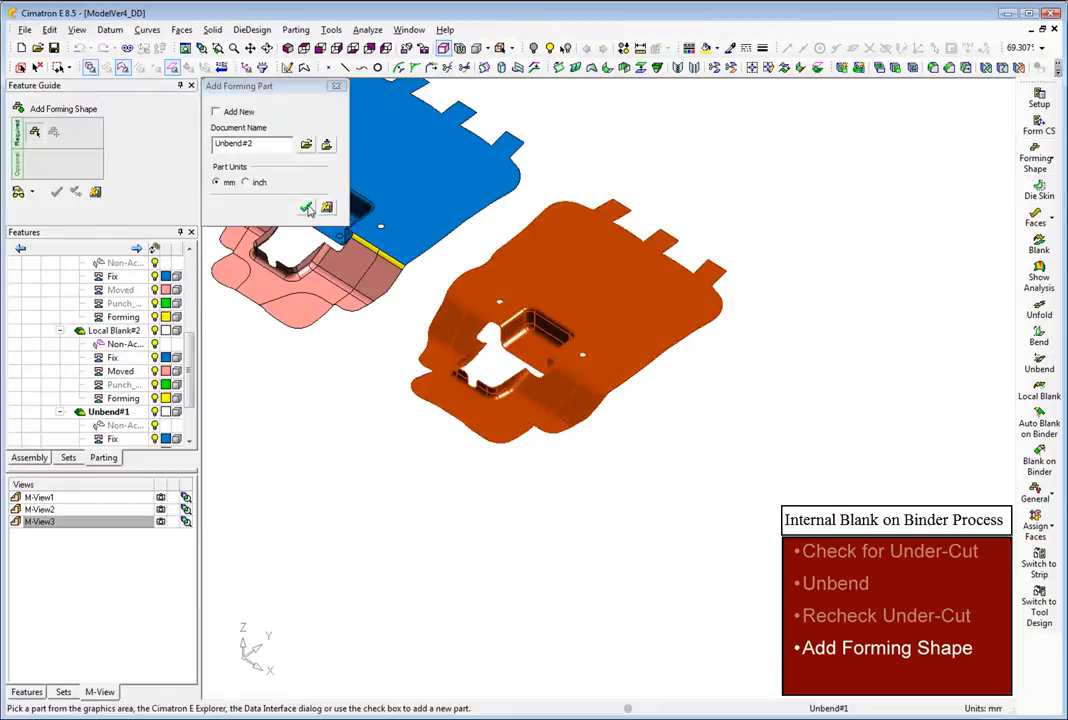
left_click(305, 207)
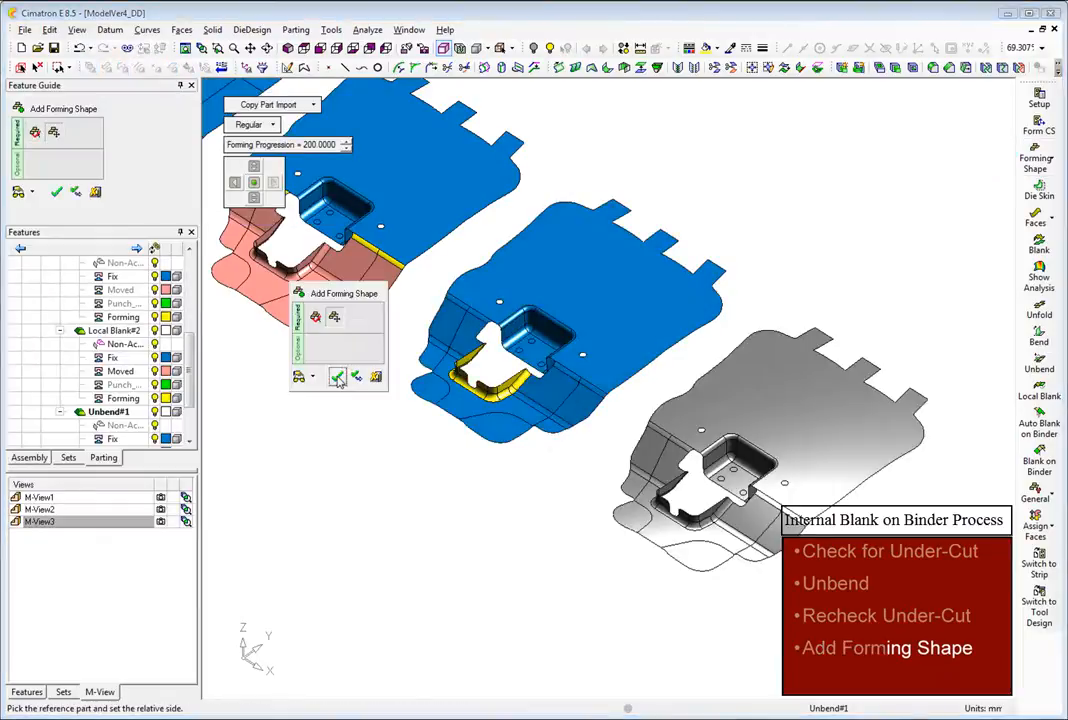
Flatten the inner flange of Unbend#2 onto the surrounding fixed faces with Auto Blank On Binder, using SPH440 at 2 mm thickness
left_click(161, 437)
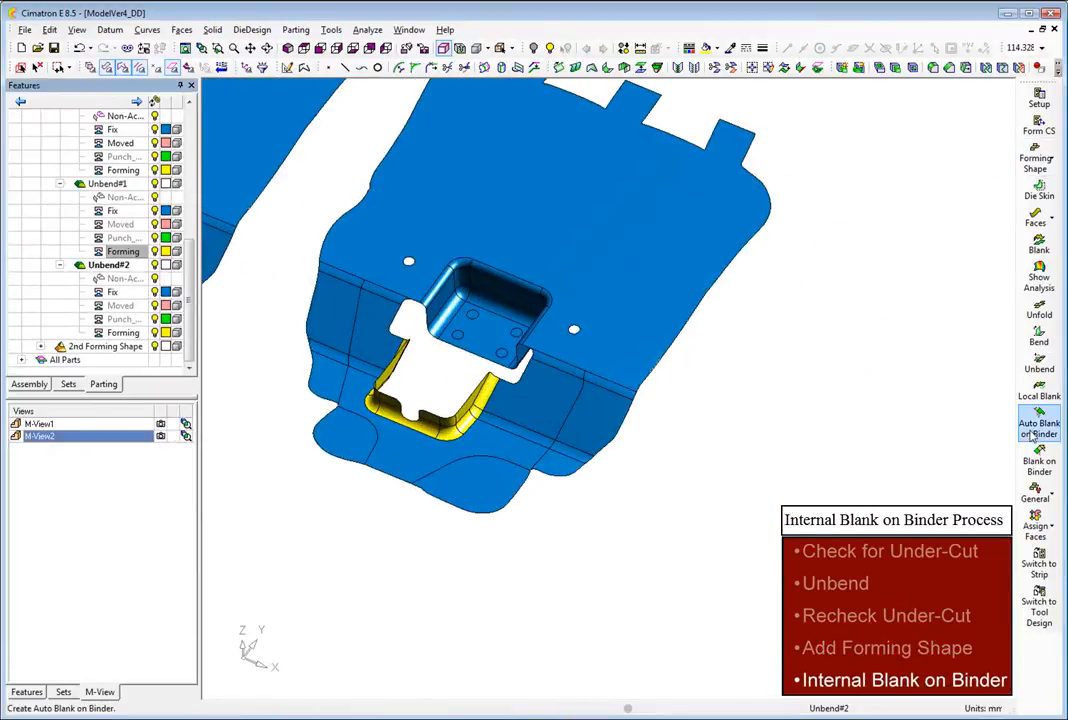
left_click(1038, 425)
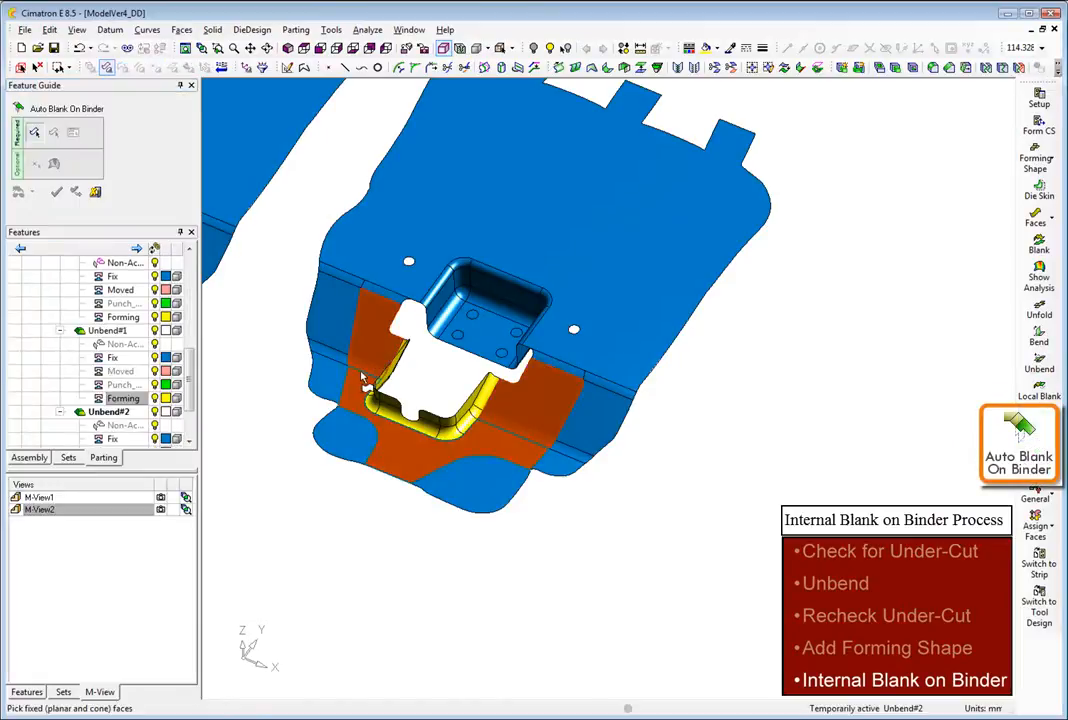
left_click(365, 378)
middle_click(705, 455)
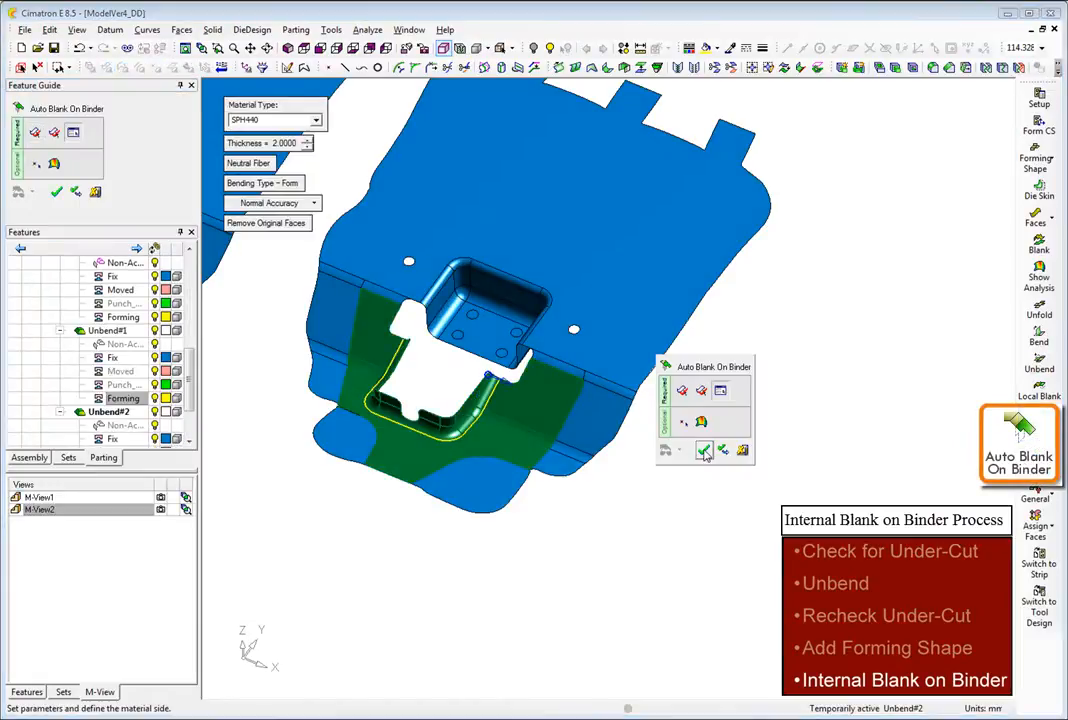
left_click(704, 451)
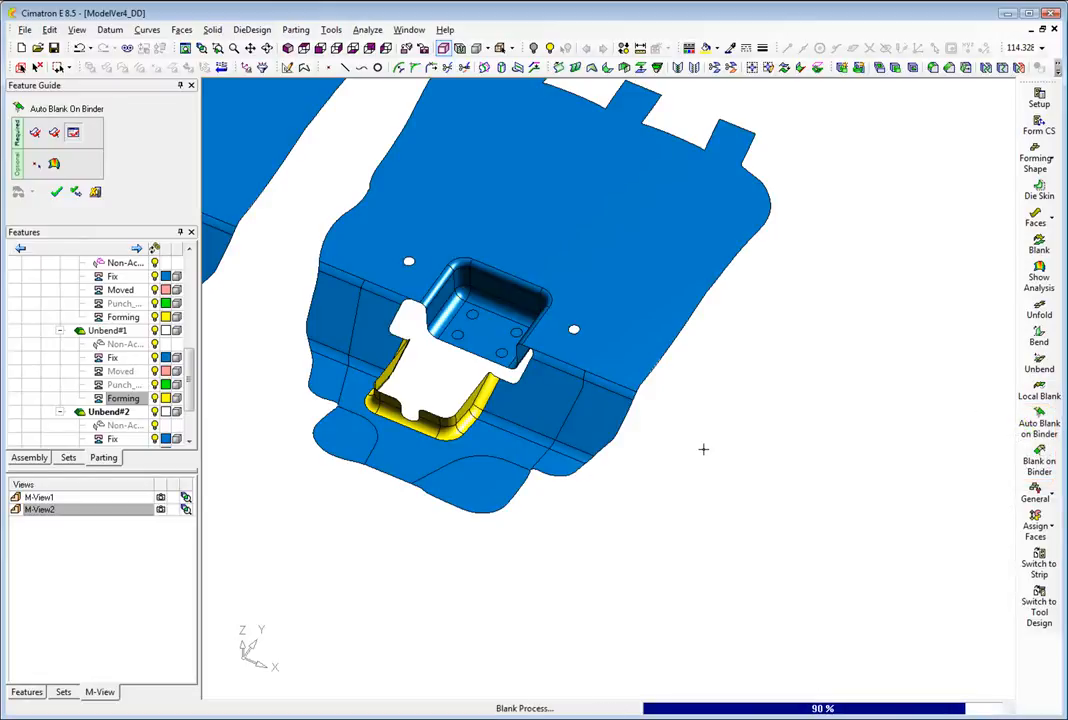
Assign the upper and lower bend strip faces of Unbend#2 to its Forming group
left_click(160, 448)
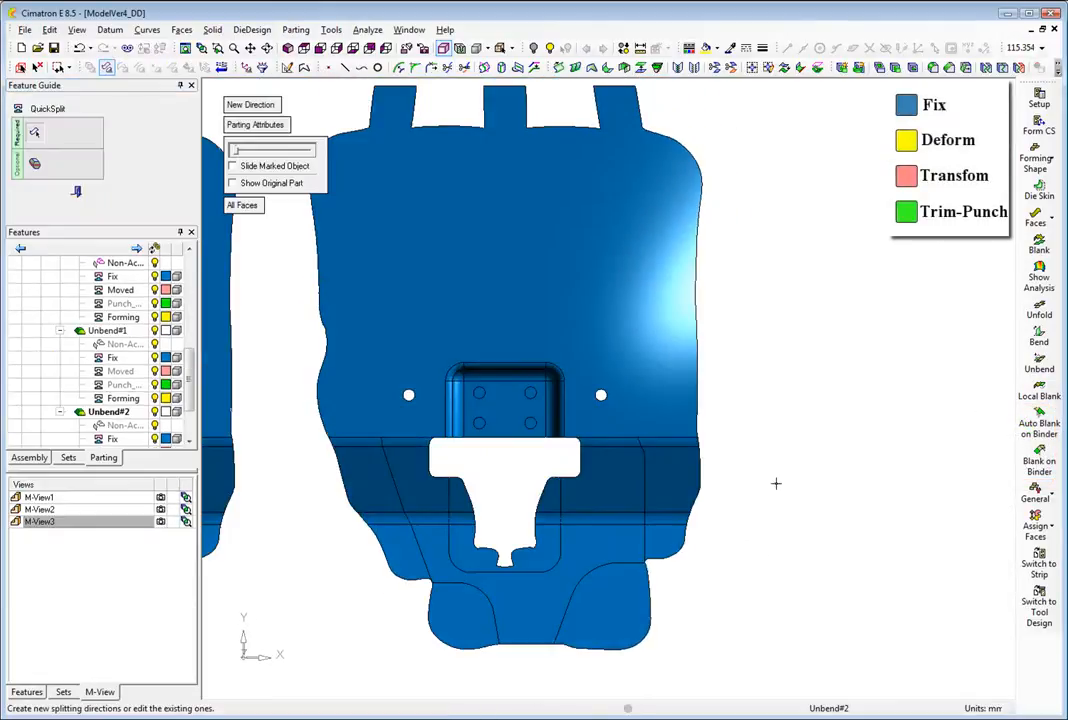
left_click(696, 443)
left_click(682, 519)
scroll(130, 400, "down", 2)
right_click(129, 413)
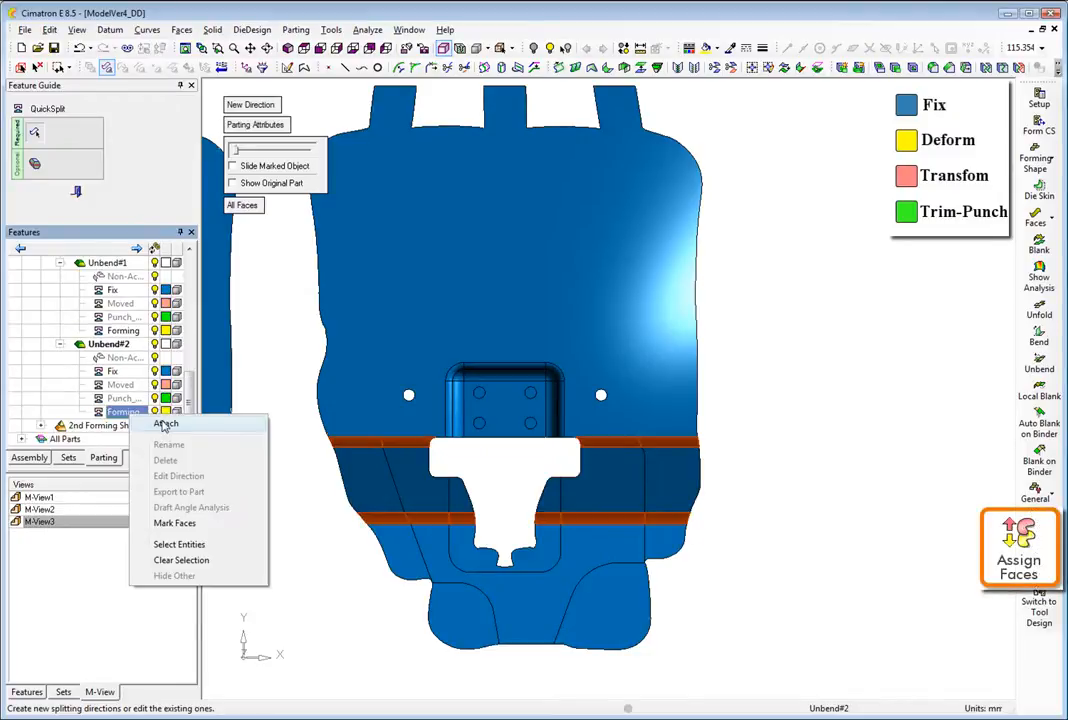
left_click(165, 425)
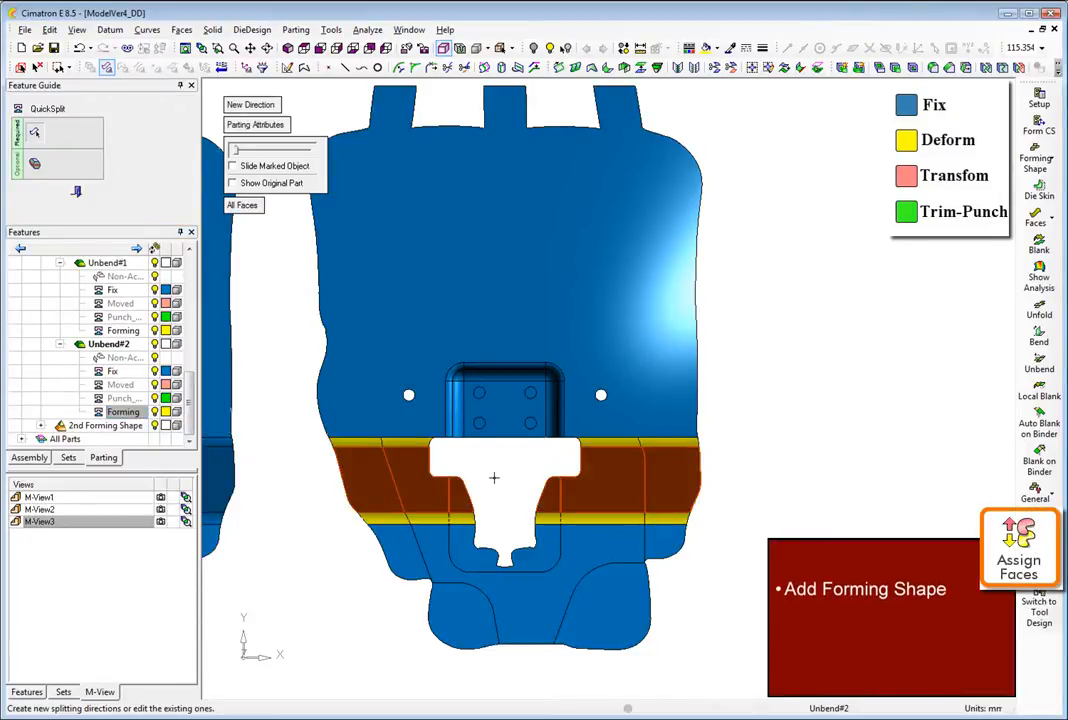
Assign the flat wall between the bends and the lower flange faces of Unbend#2 to its Moved group
left_click(680, 548)
right_click(120, 384)
left_click(155, 393)
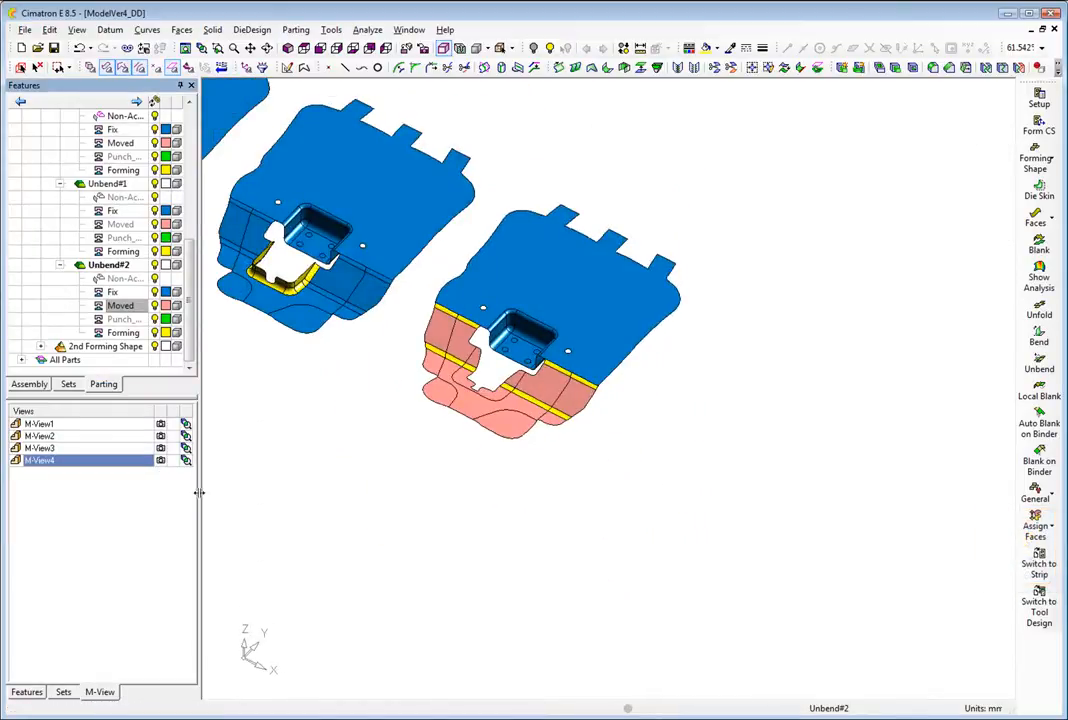
Unfold the bent front section of Unbend#2 from the large planar face, with Create Faces output and the pocket as additional transformed faces
left_click(1039, 314)
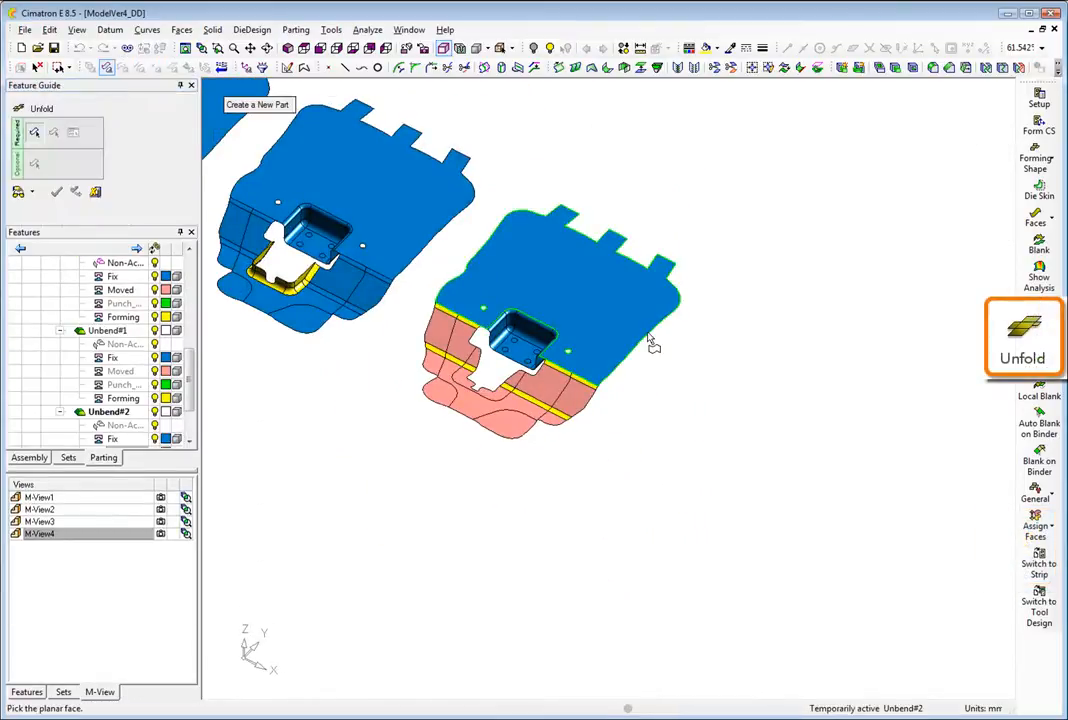
left_click(652, 343)
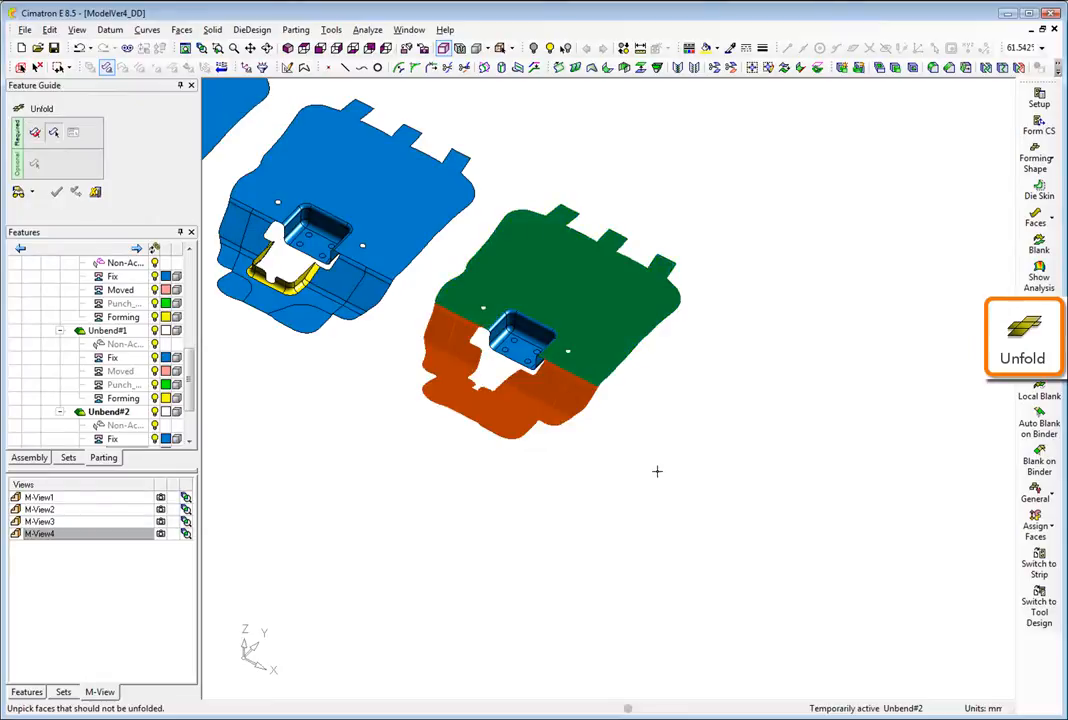
middle_click(657, 471)
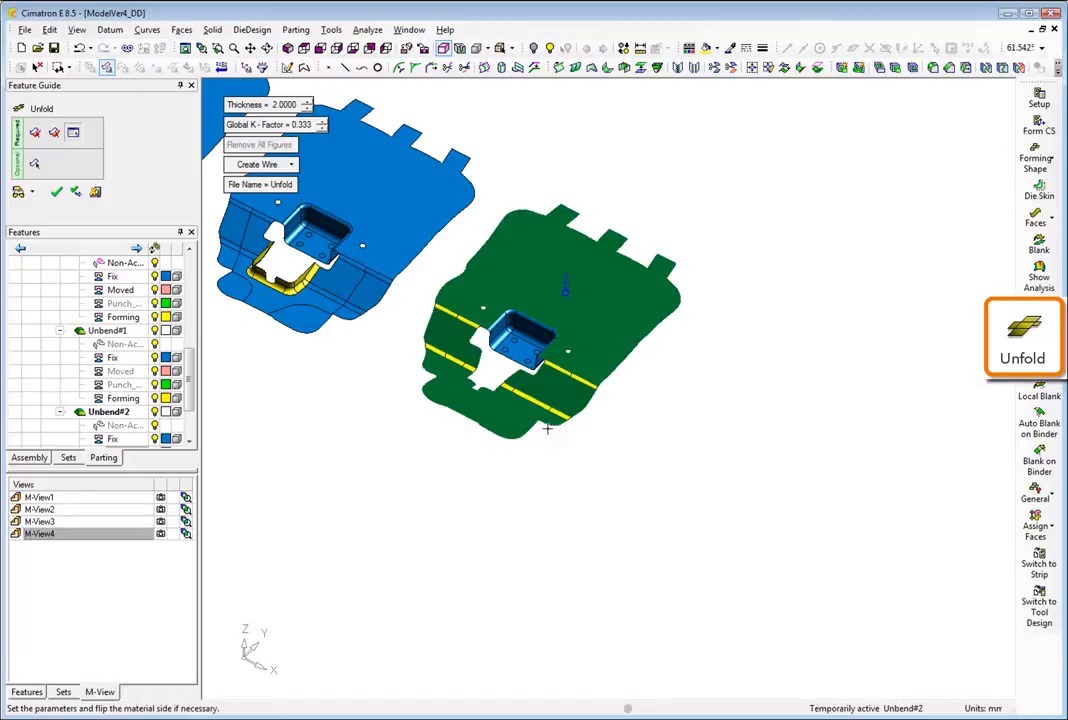
left_click(291, 165)
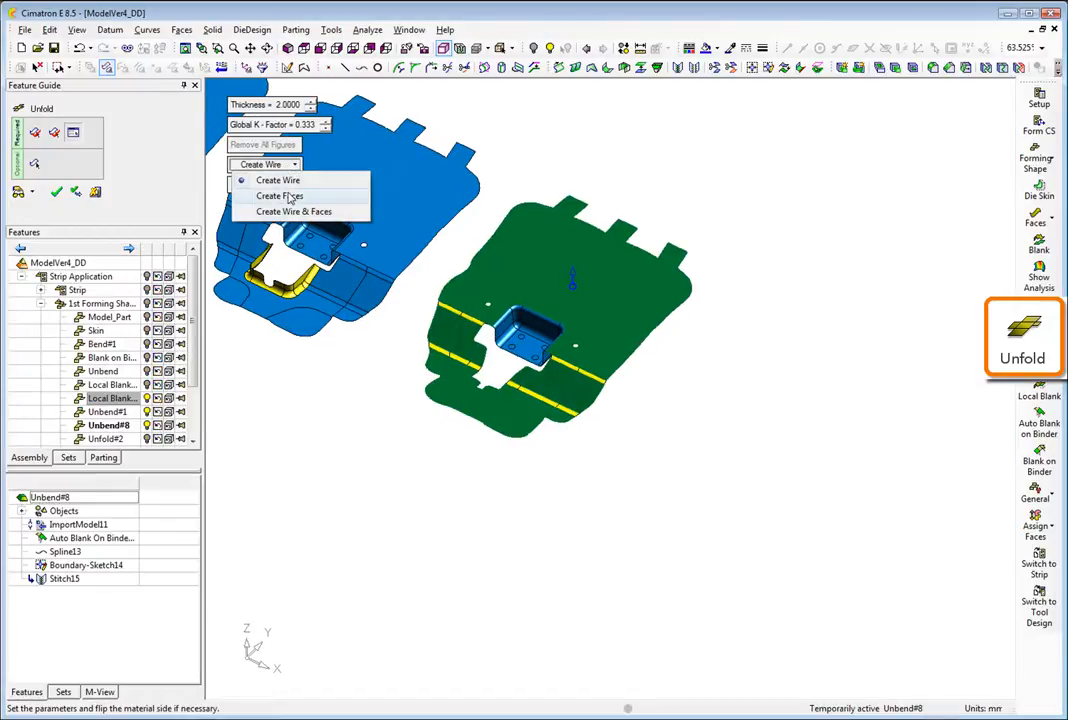
left_click(290, 197)
left_click(35, 163)
left_click_drag(605, 398, 482, 292)
middle_click(321, 411)
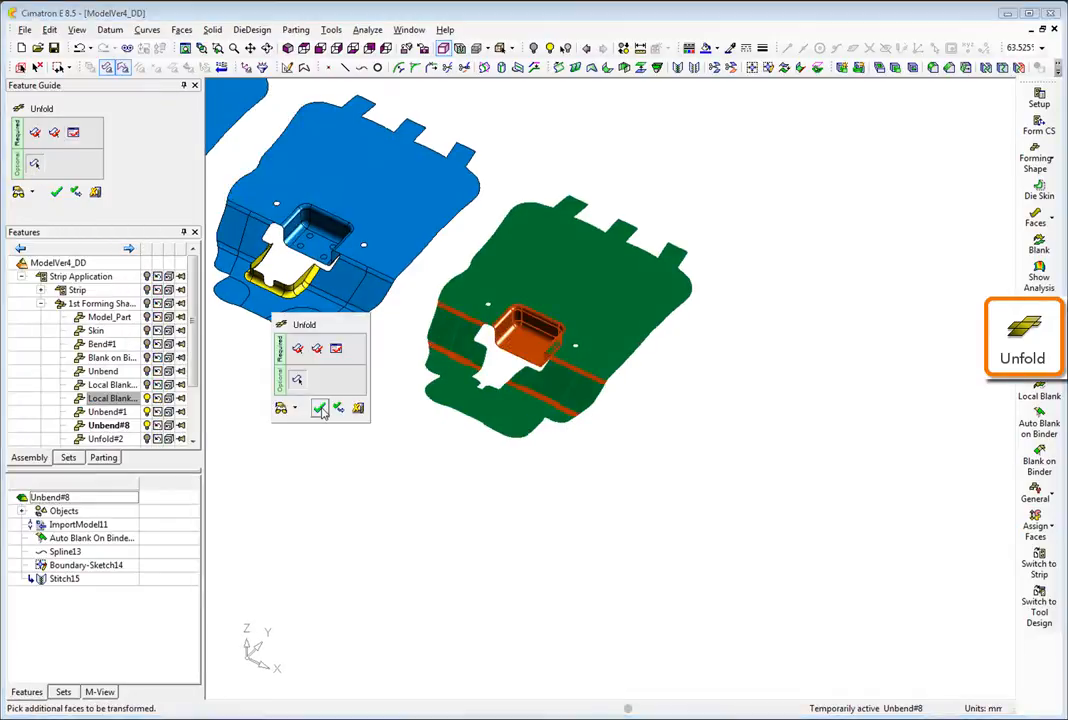
left_click(320, 409)
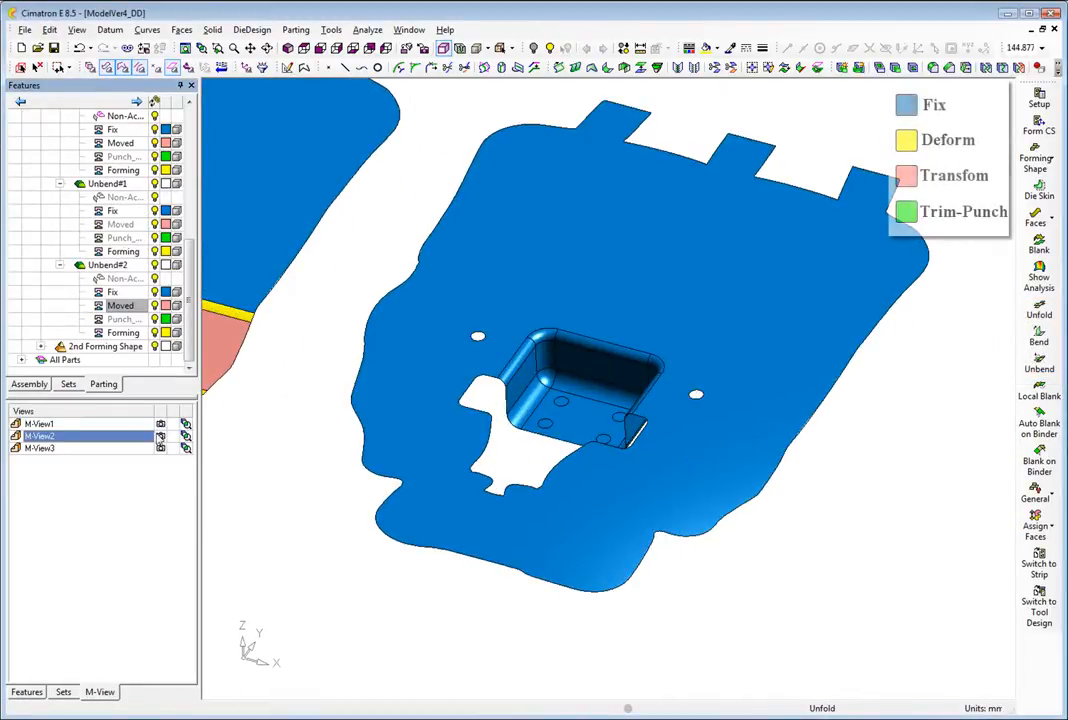
Assign all faces of the recessed pocket in the Unfold part to the Forming group
left_click(1035, 527)
left_click_drag(472, 286, 685, 428)
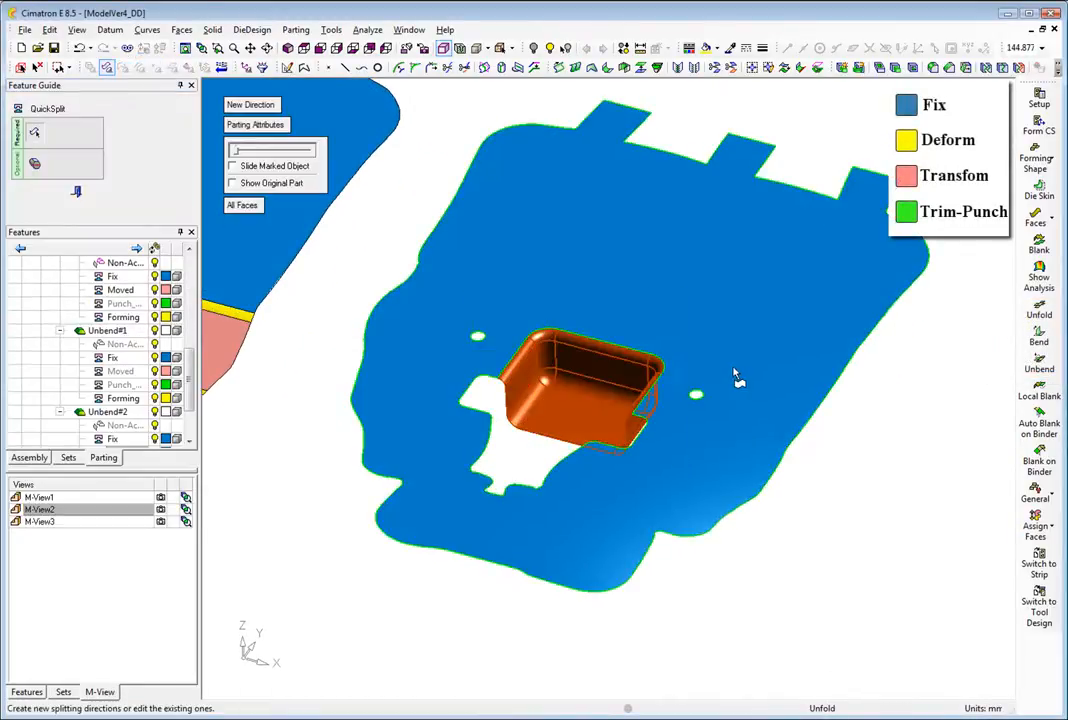
right_click(110, 408)
Add another forming shape named Deep Draw after the Unfold part for the two-strike pocket
left_click(161, 449)
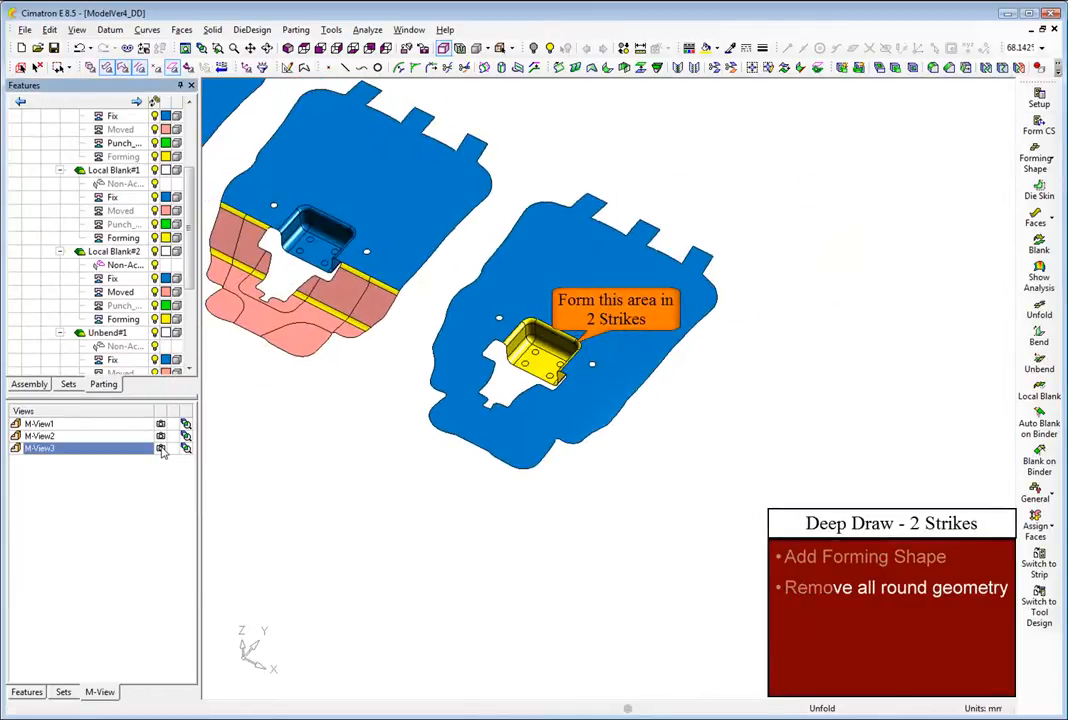
left_click(1035, 152)
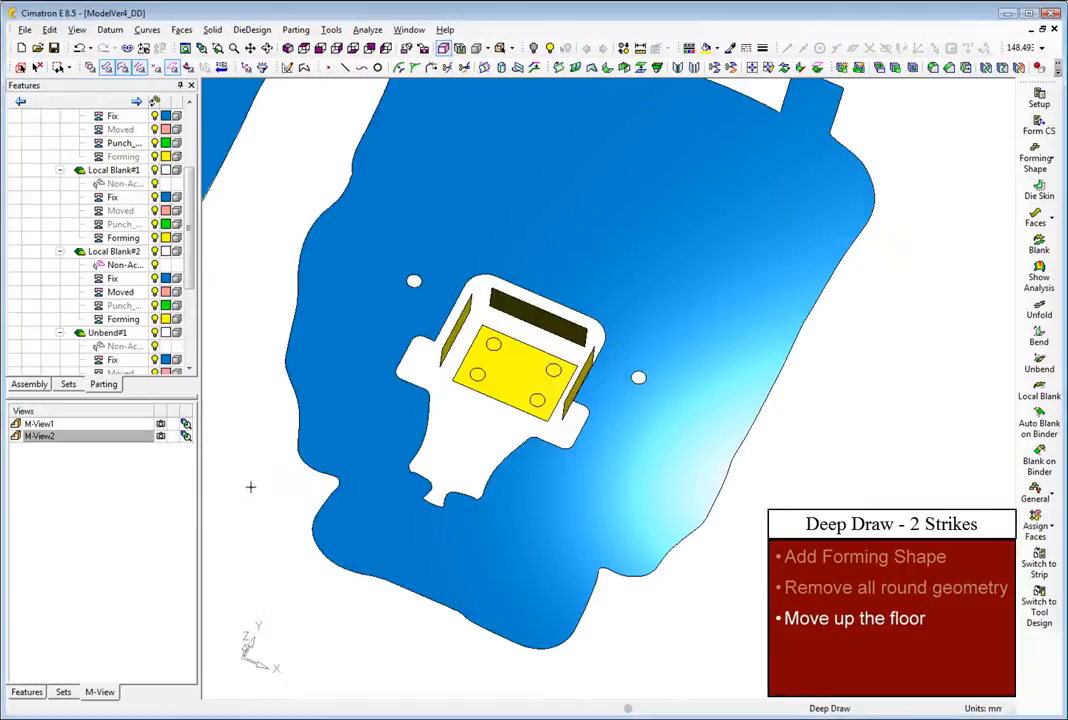
Move the pocket floor face of the Deep Draw part up linearly by 6 mm in Z
left_click(48, 30)
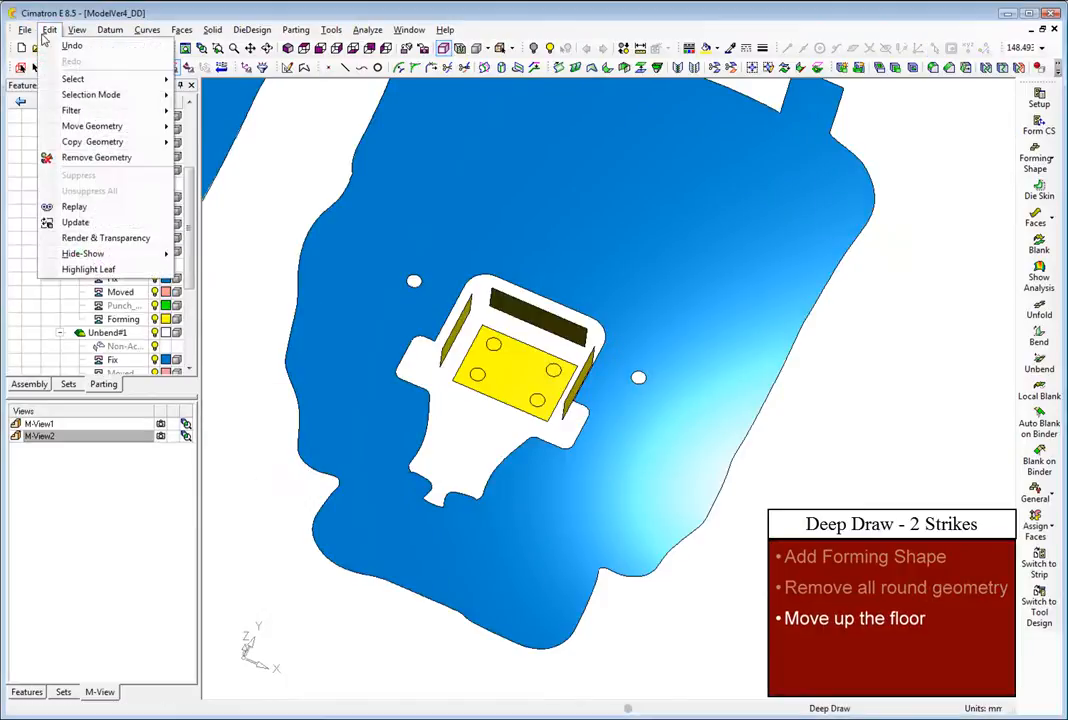
mouse_move(74, 127)
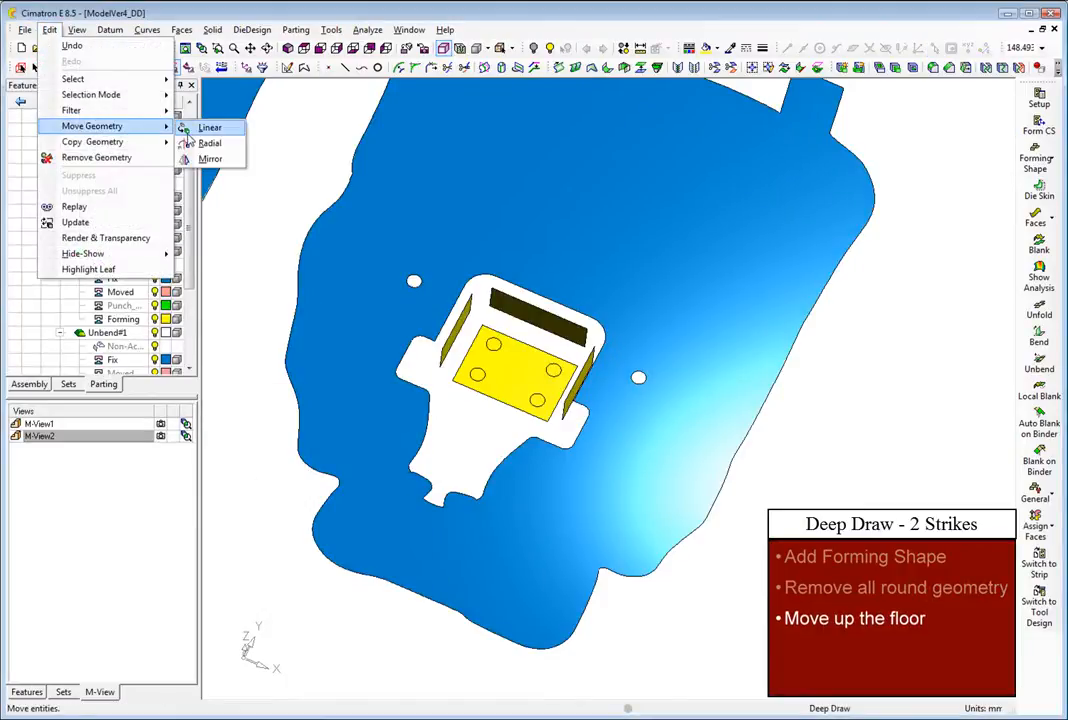
left_click(188, 133)
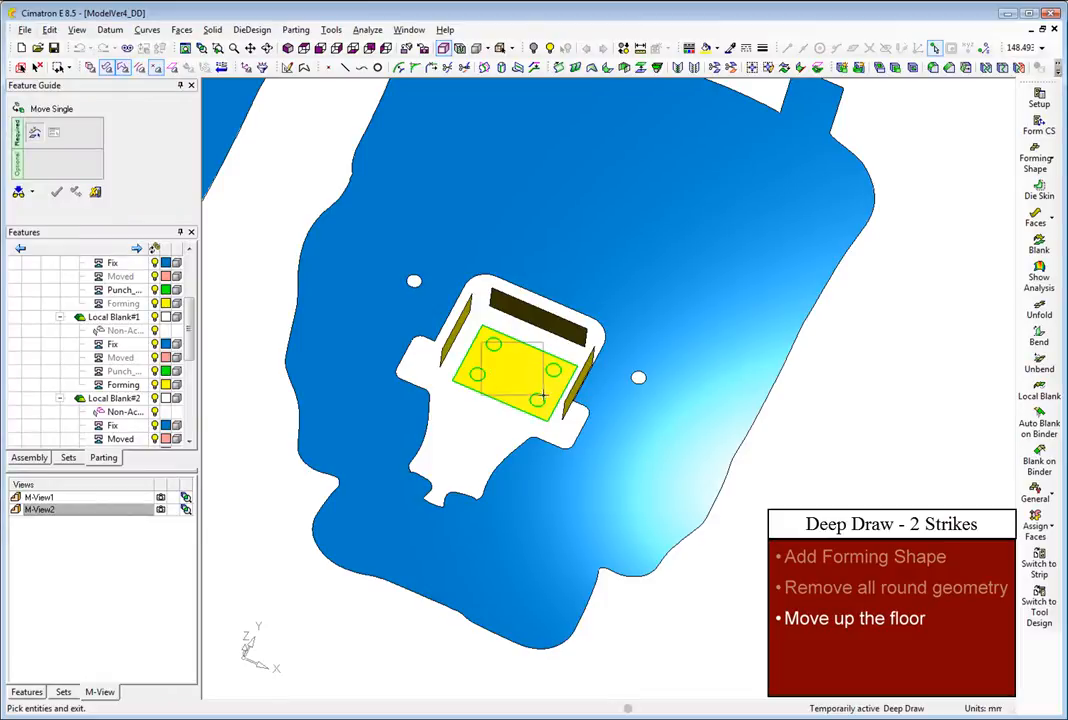
left_click(512, 397)
middle_click(507, 398)
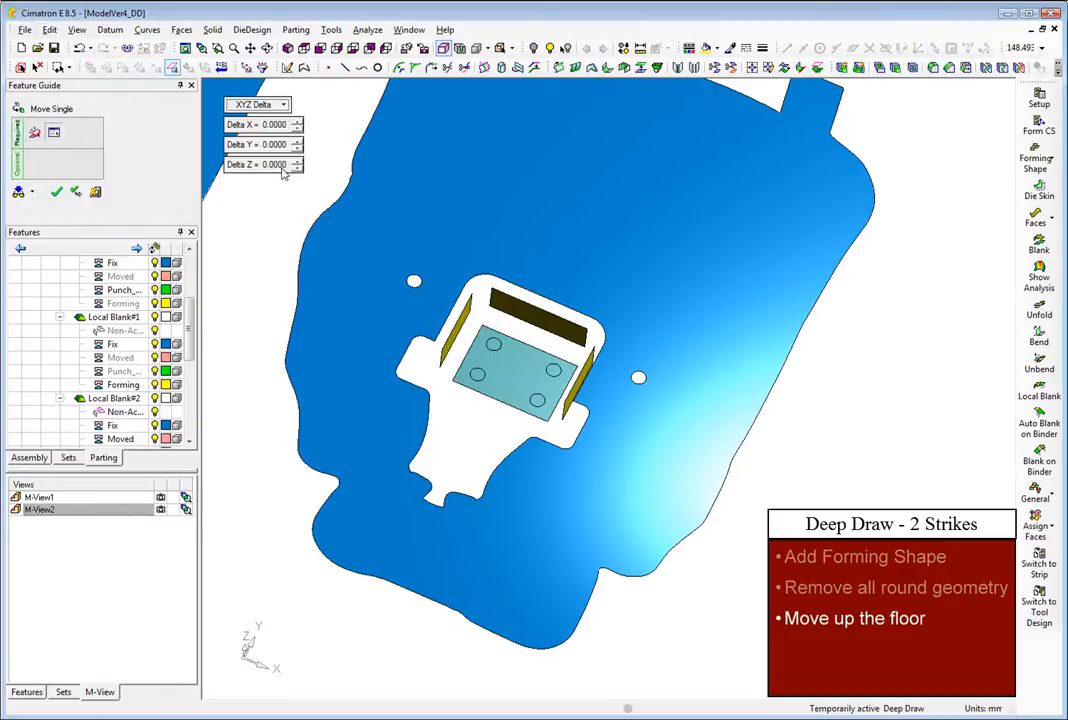
left_click(278, 166)
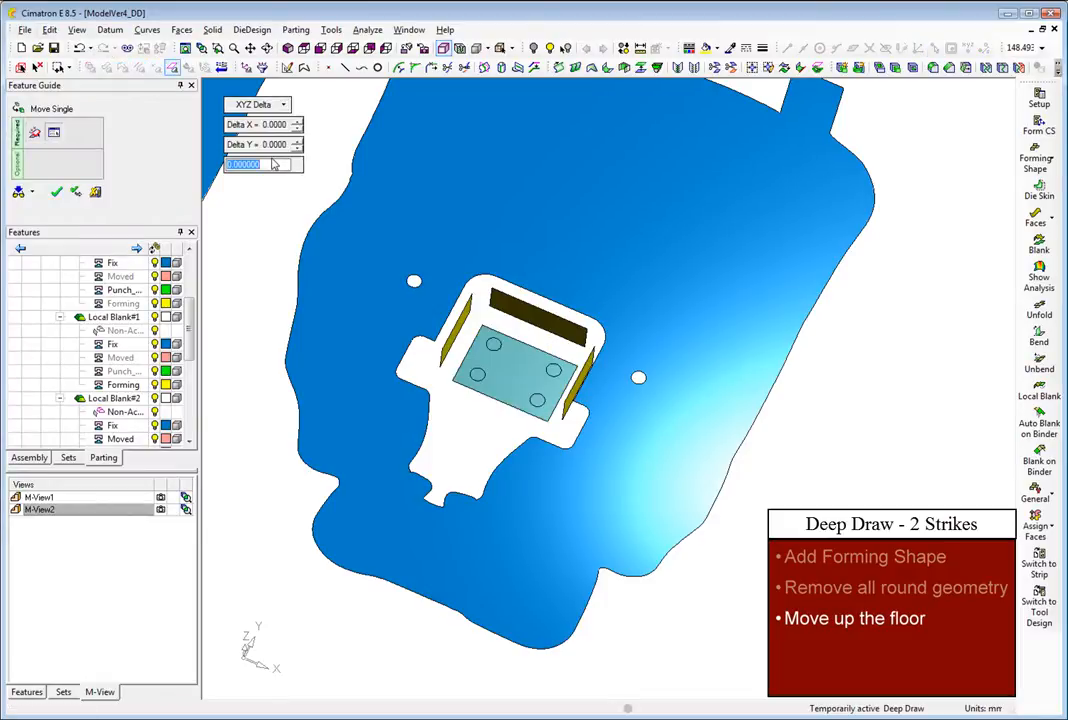
type("6")
key("Return")
middle_click(253, 238)
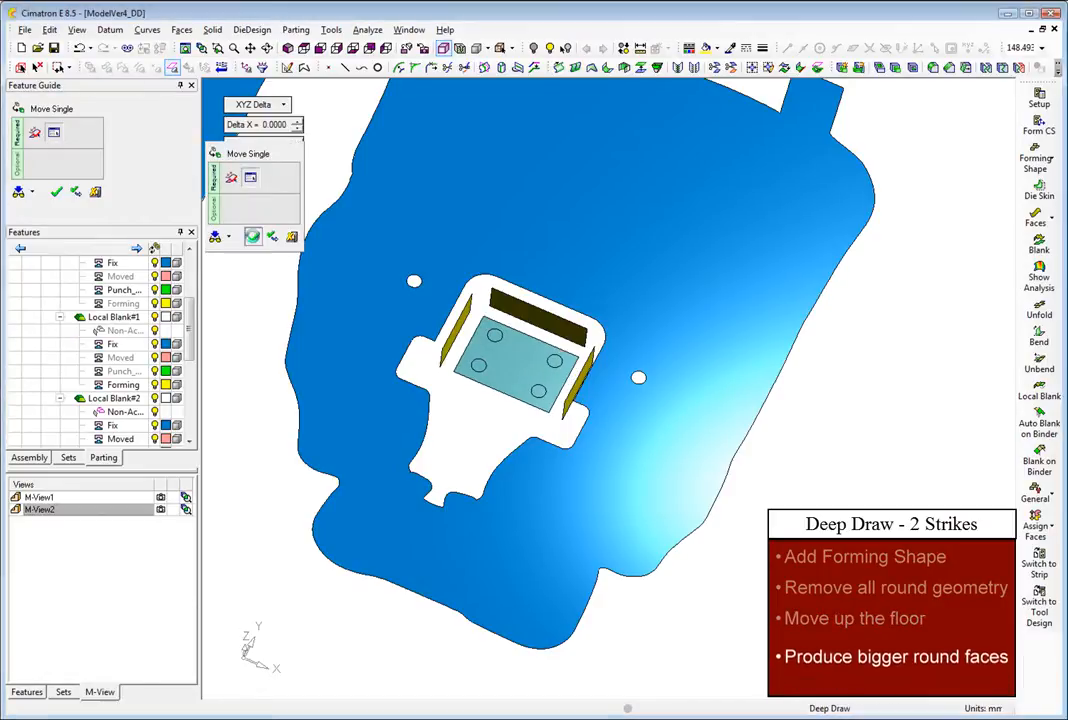
left_click(253, 238)
Fillet the corner between the pocket's left side wall and back wall with a constant, trimmed 7.5 mm radius
left_click(181, 29)
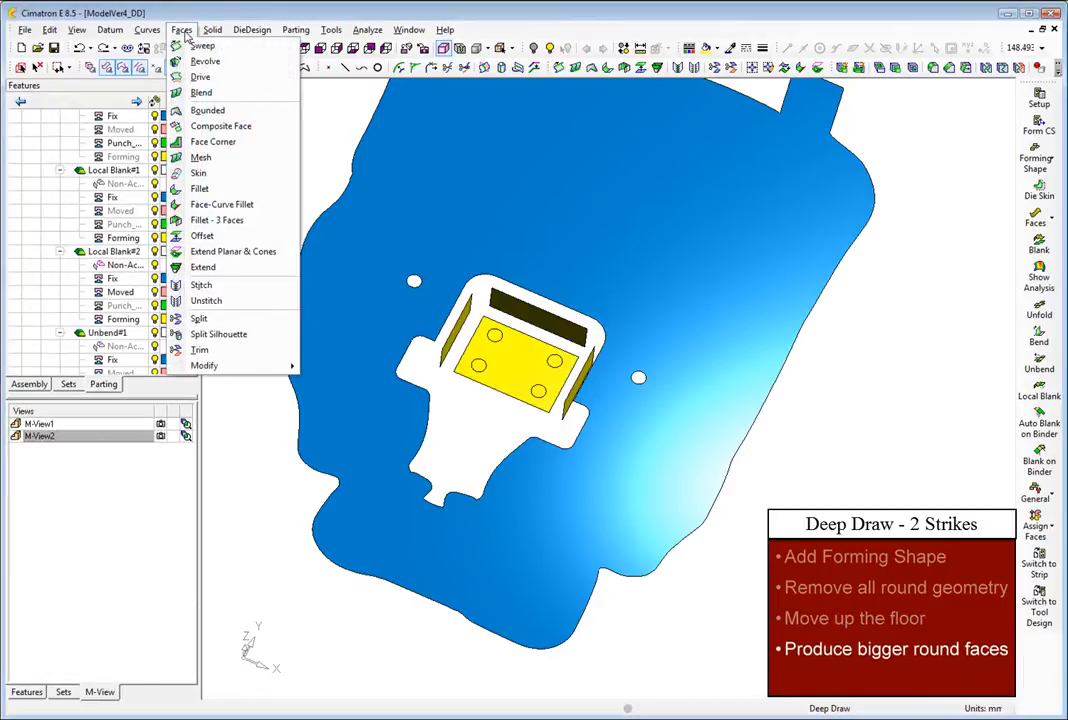
left_click(200, 188)
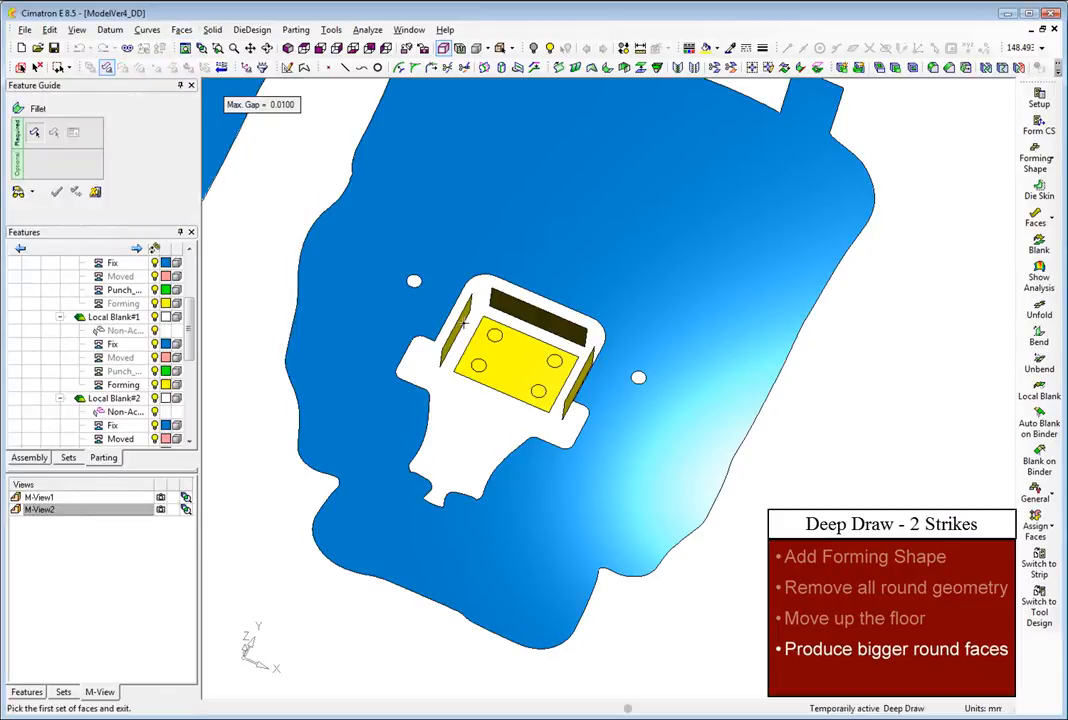
left_click(466, 335)
middle_click(466, 335)
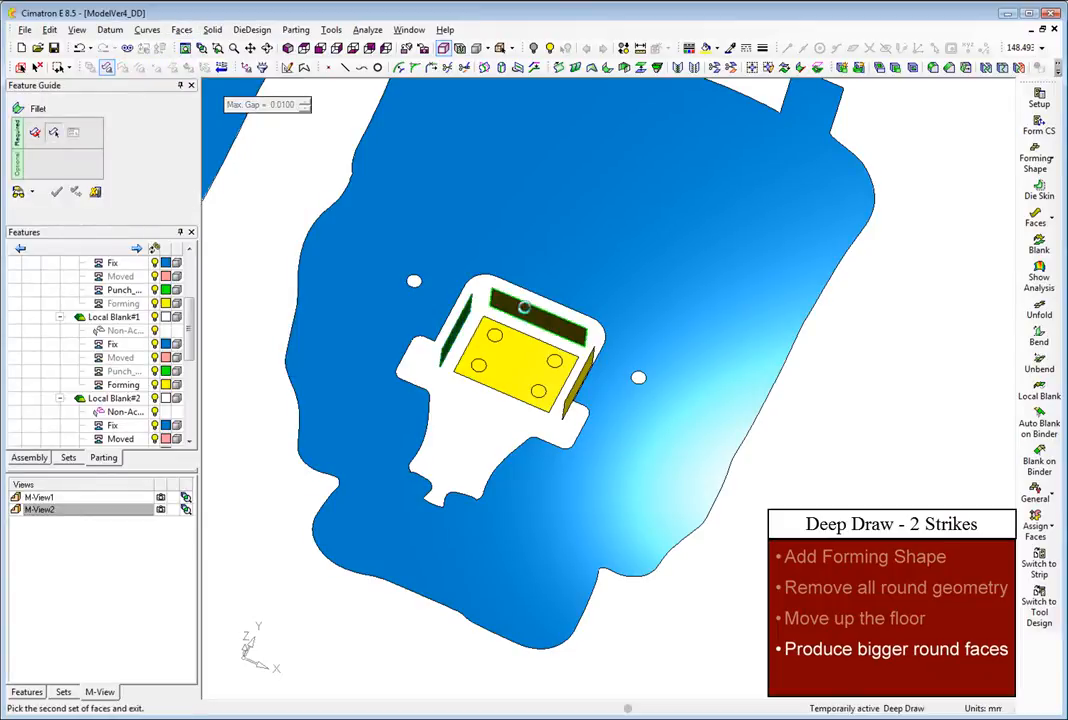
left_click(528, 316)
middle_click(526, 312)
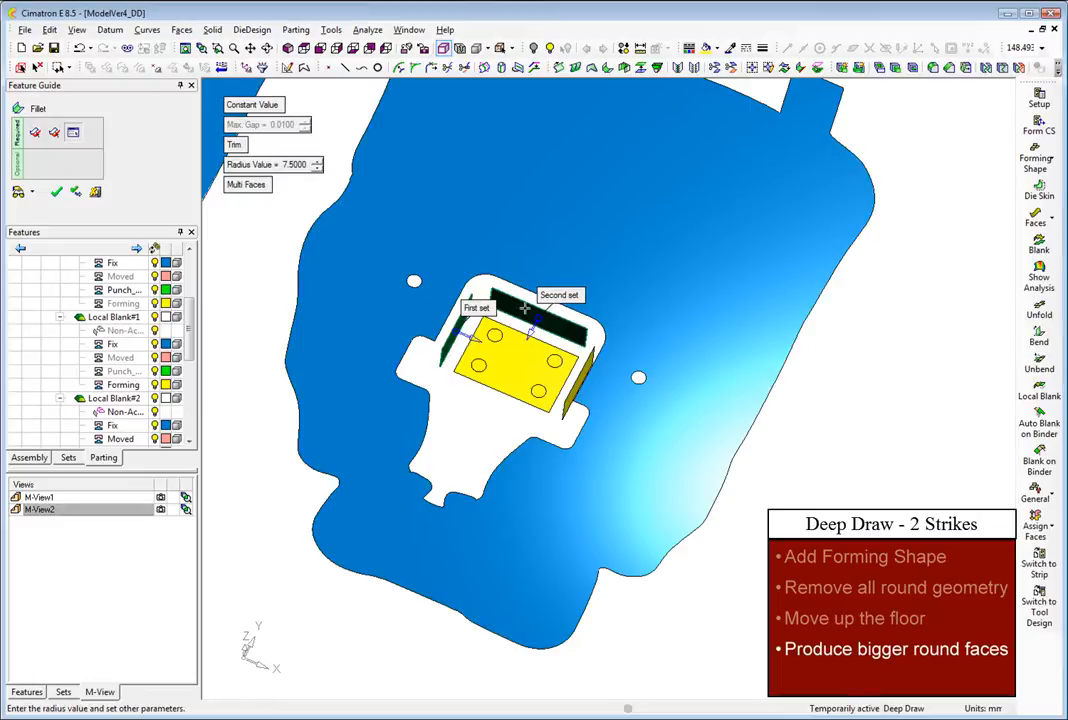
right_click(524, 309)
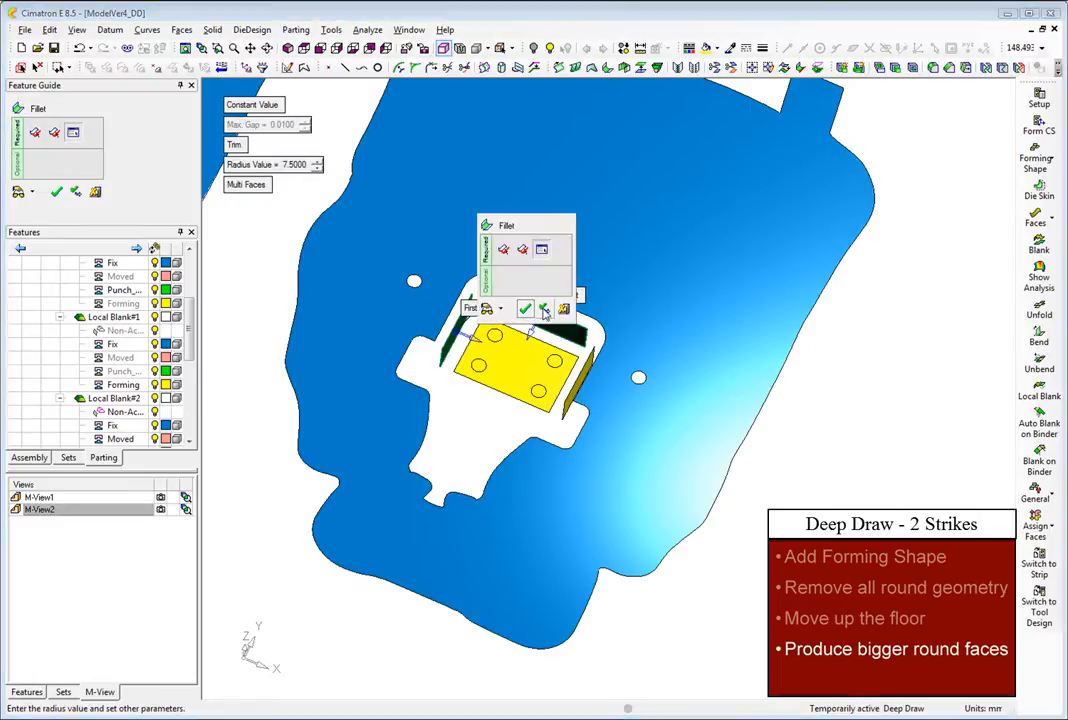
left_click(544, 311)
Fillet the corner between the pocket's back wall and right side wall with a 7.5 mm radius
left_click(540, 330)
left_click(588, 388)
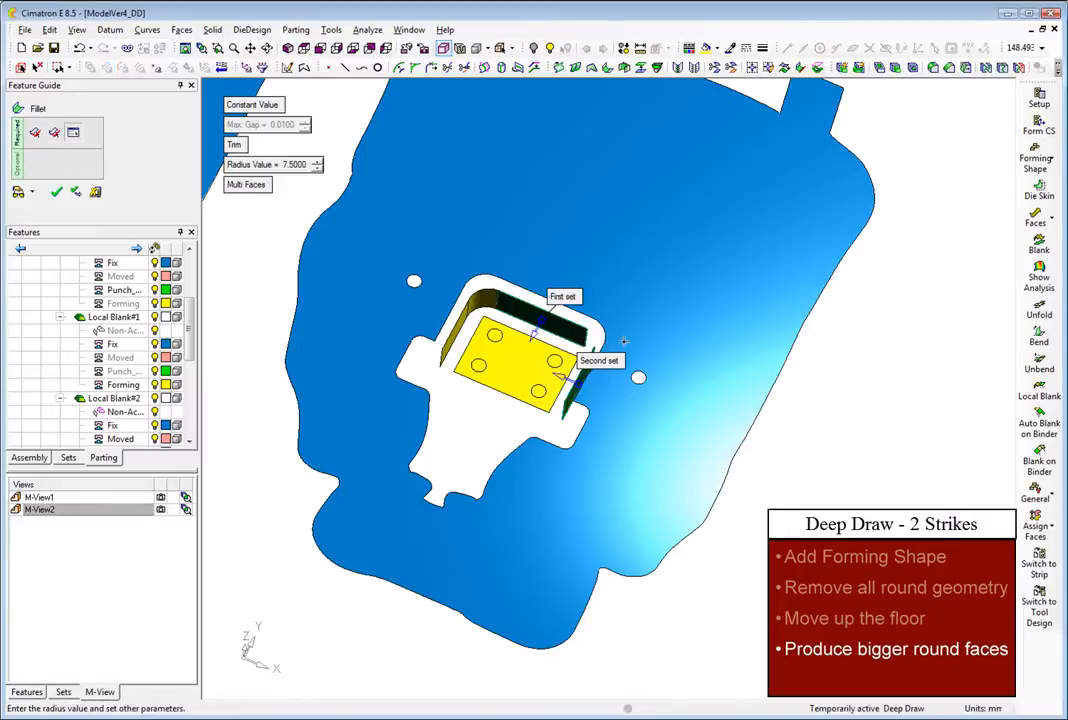
right_click(627, 340)
left_click(643, 334)
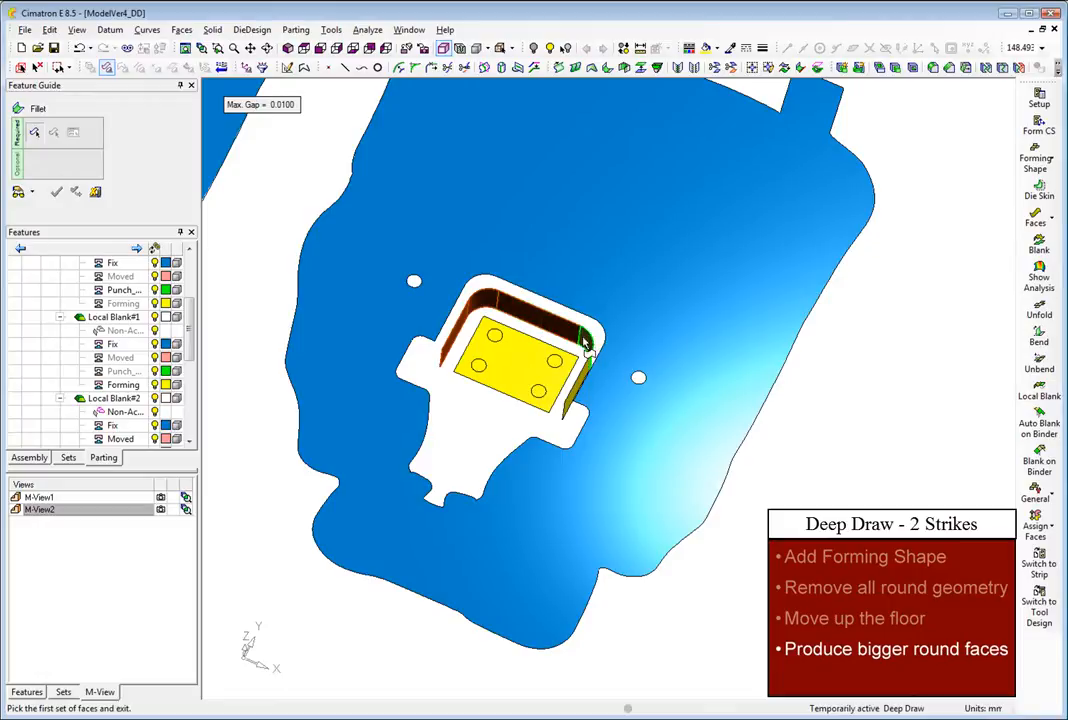
Fillet the connected pocket walls to the raised floor face all the way round
left_click(574, 385)
middle_click(478, 423)
middle_click(268, 252)
left_click(281, 252)
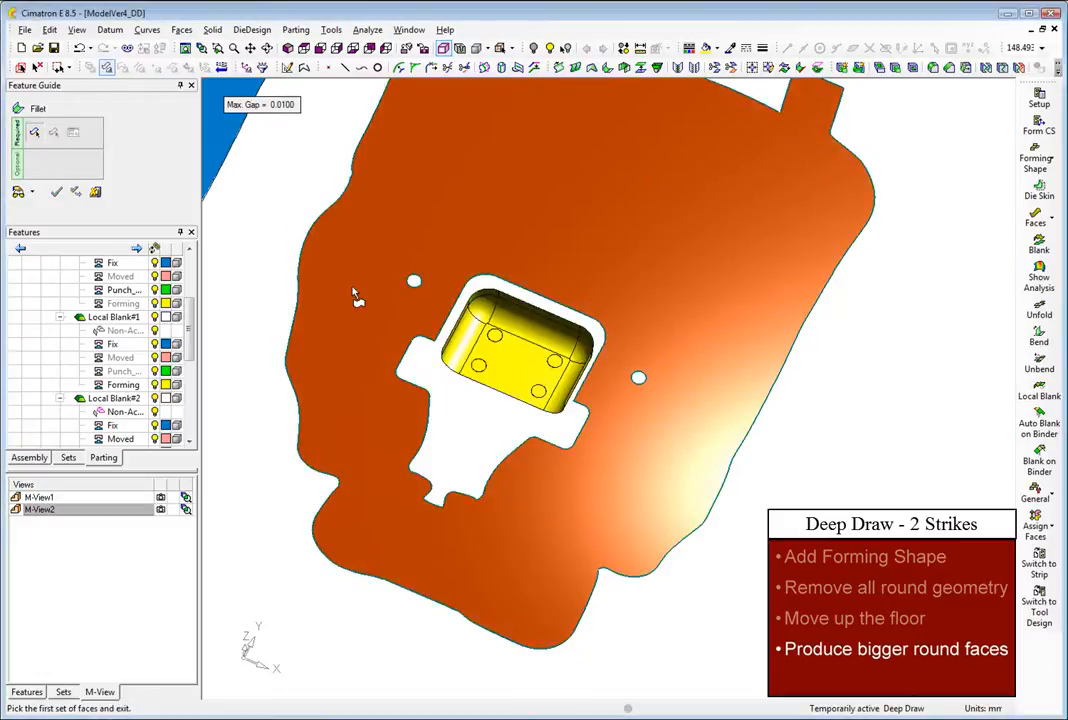
Fillet the edge between the flat plate face and the connected pocket walls on the Deep Draw part
left_click(355, 293)
left_click(462, 325)
left_click(479, 299)
left_click(532, 310)
left_click(588, 346)
left_click(581, 385)
middle_click(586, 390)
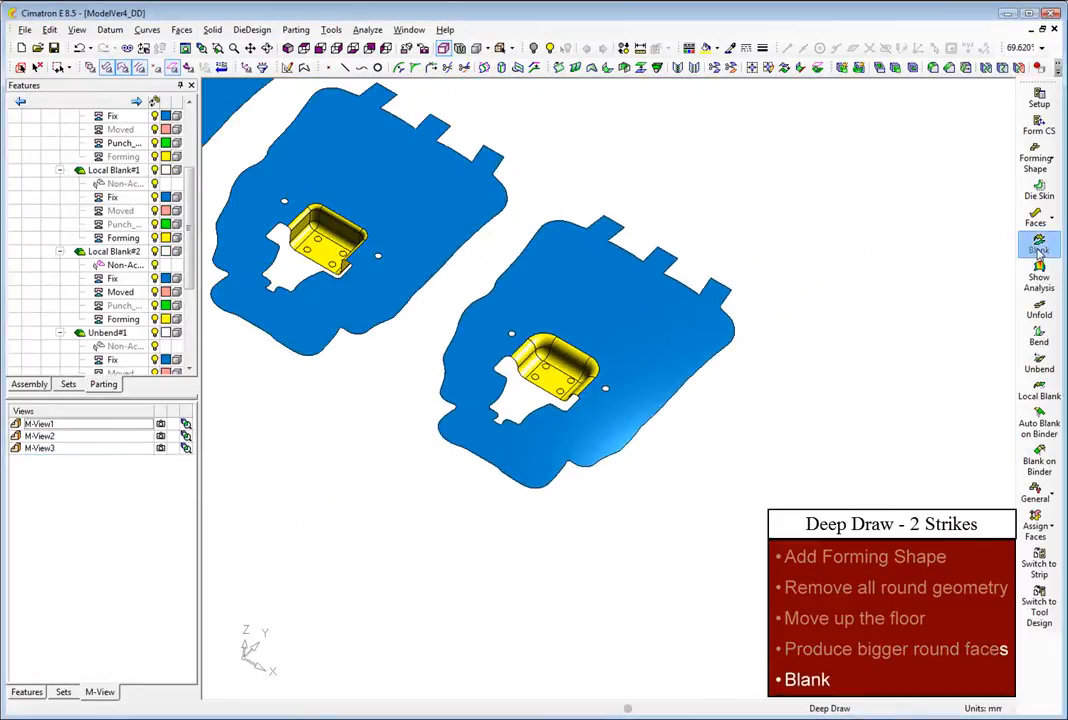
Create a blank from all faces of the Deep Draw part, fixing the two round holes and the carrier tab edges in X & Y
left_click(1039, 248)
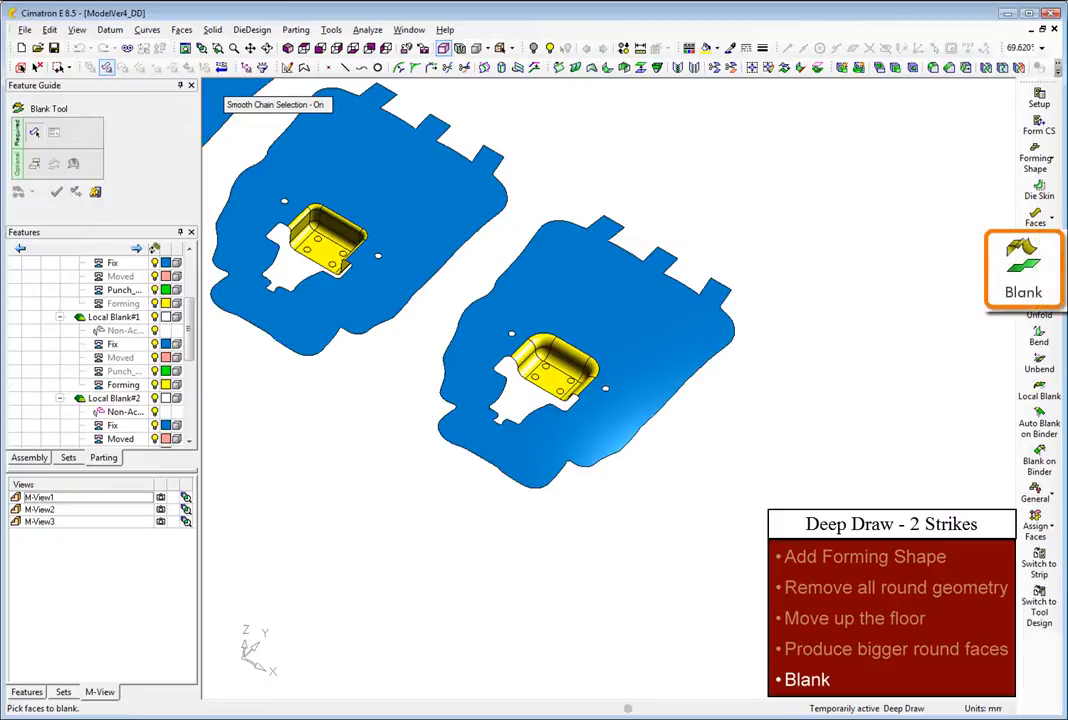
left_click(627, 373)
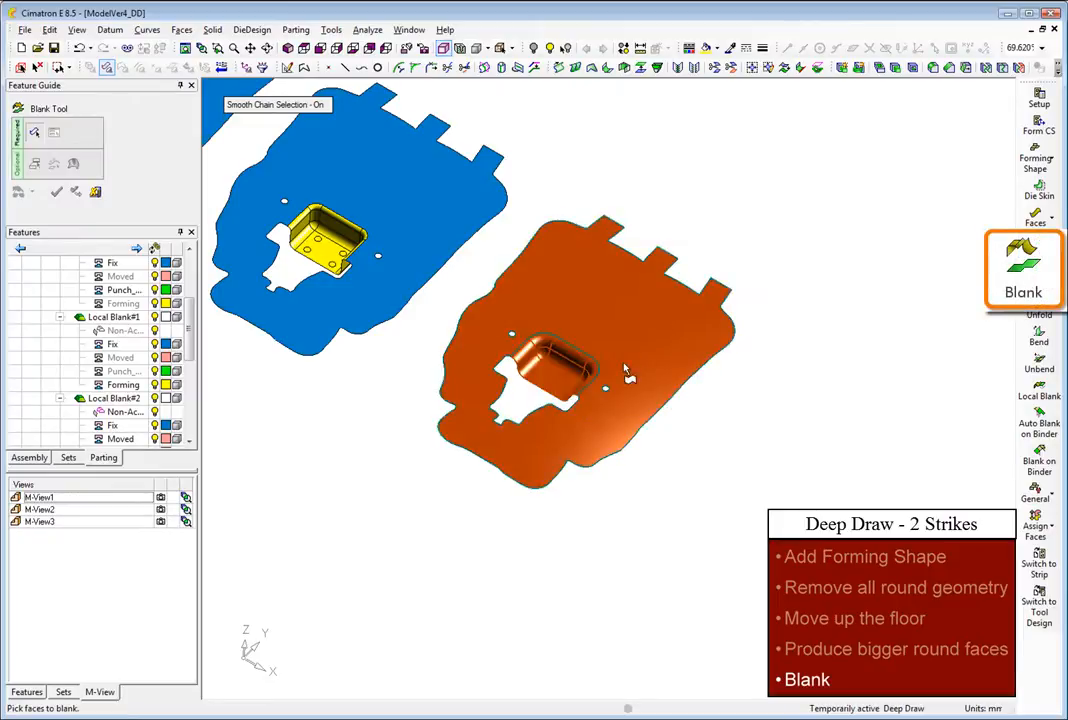
middle_click(747, 439)
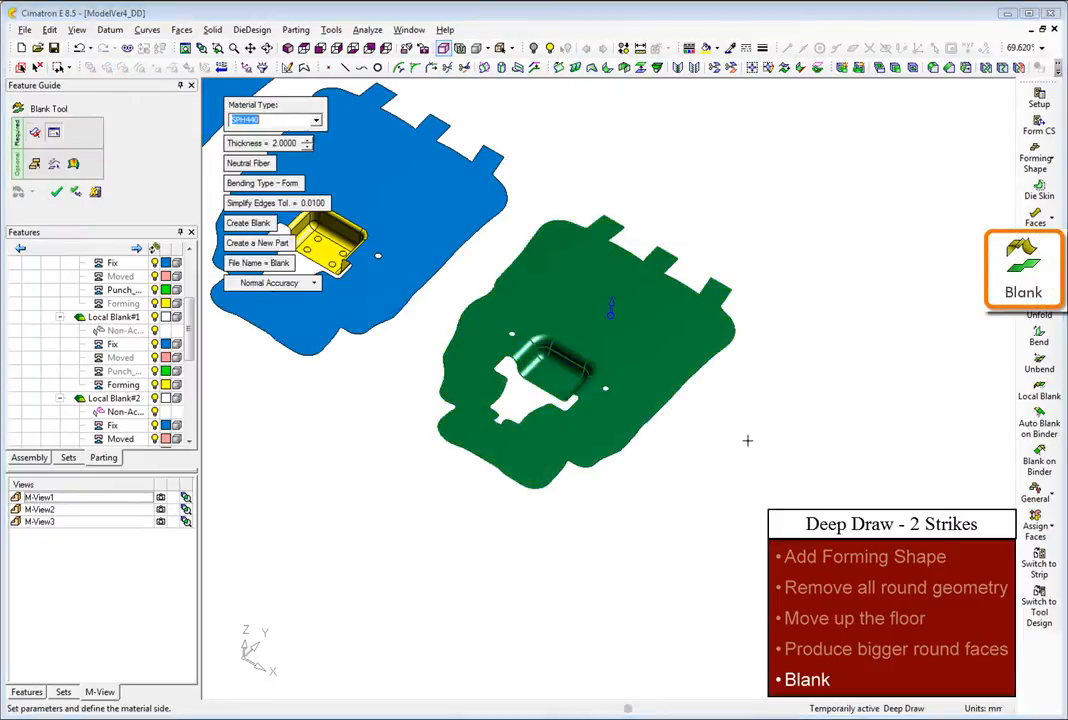
middle_click(509, 334)
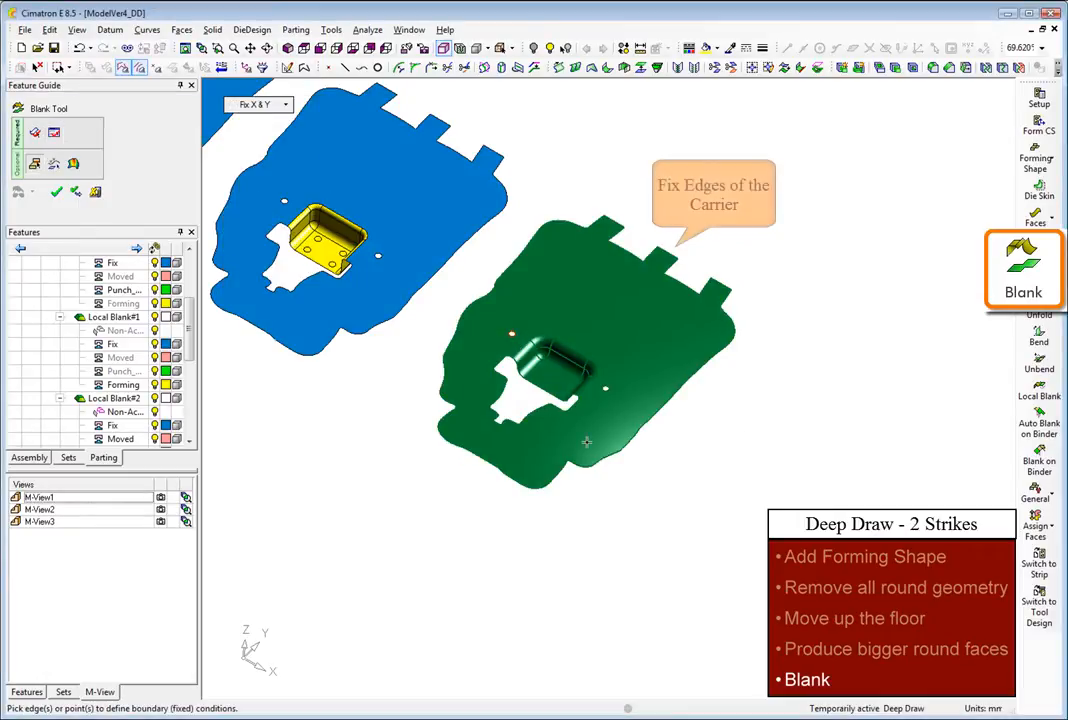
left_click(511, 334)
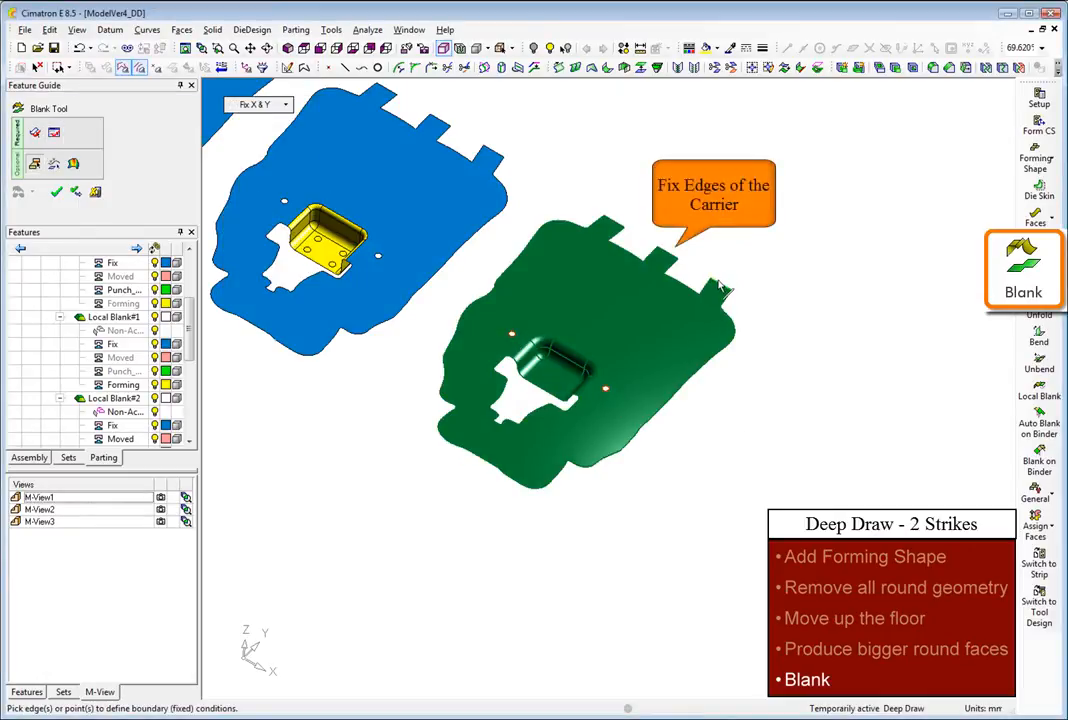
left_click(612, 217)
middle_click(766, 230)
left_click(766, 230)
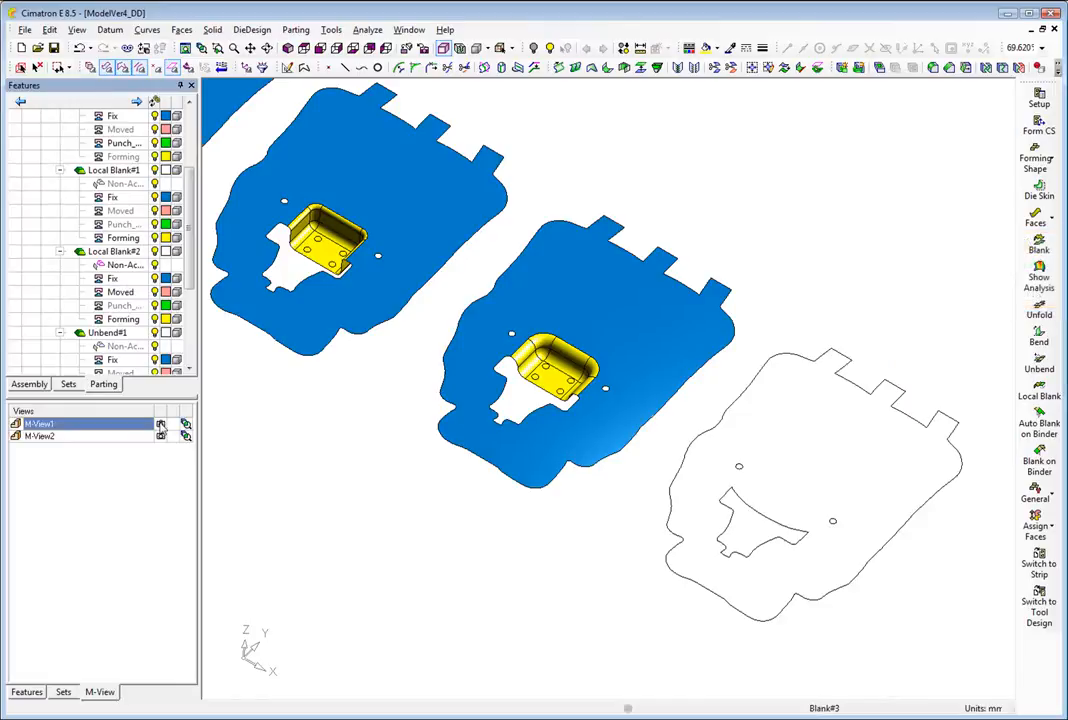
Start adding a forming shape to the first forming row as a copy of the Bend#1 part
left_click(161, 437)
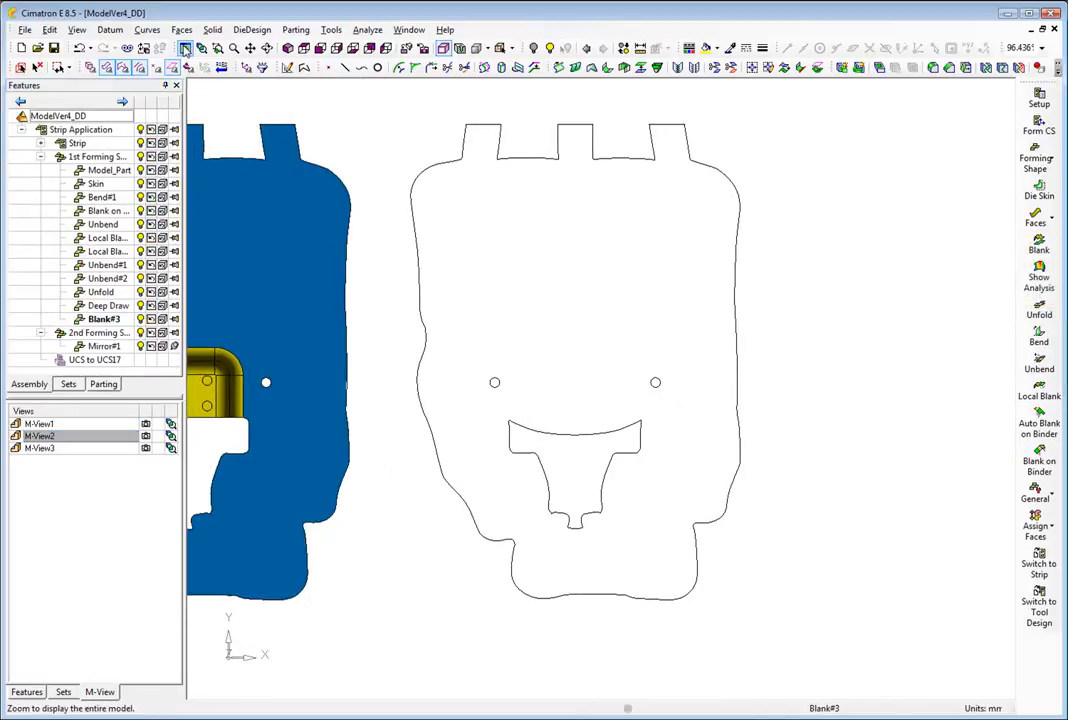
left_click(185, 48)
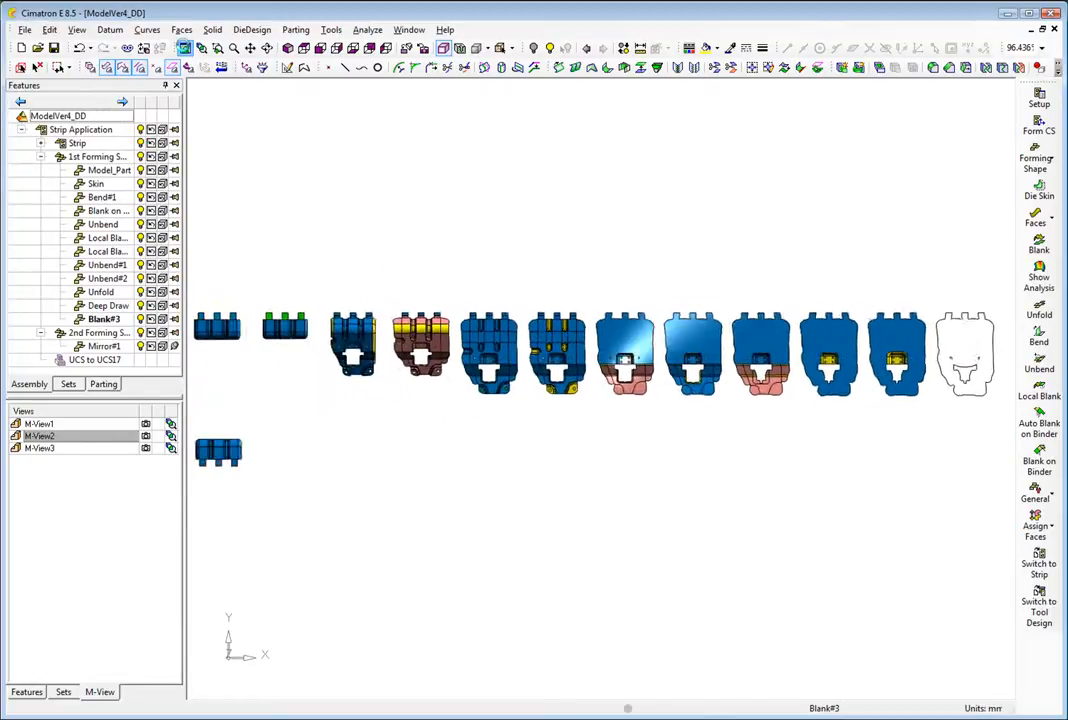
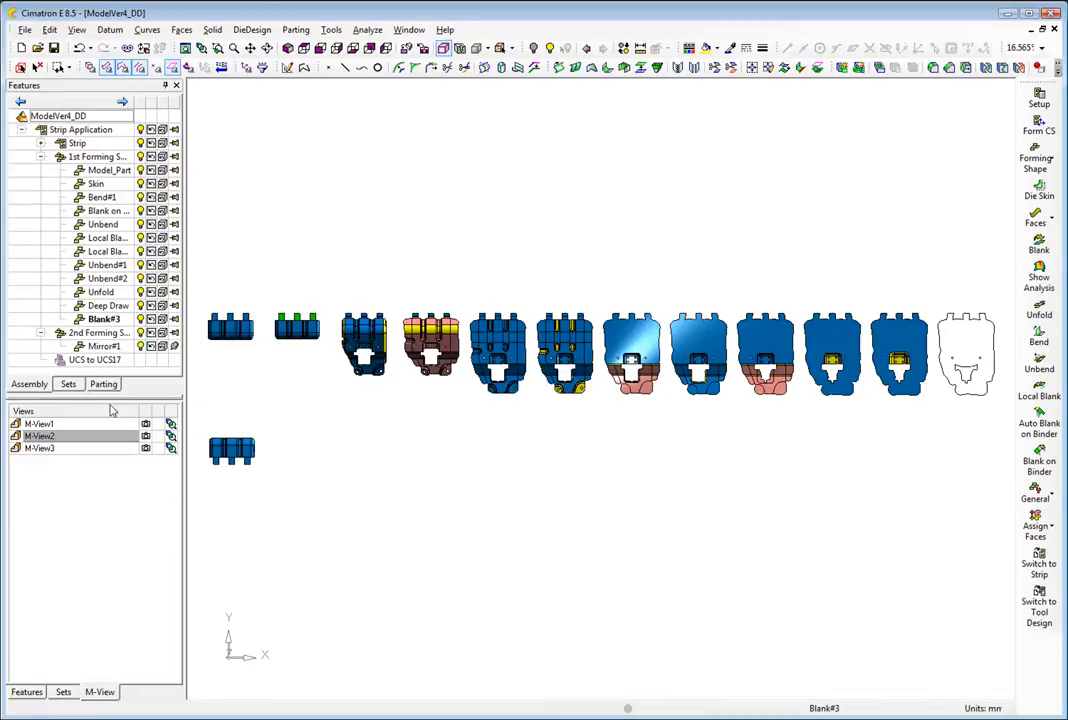
left_click(145, 451)
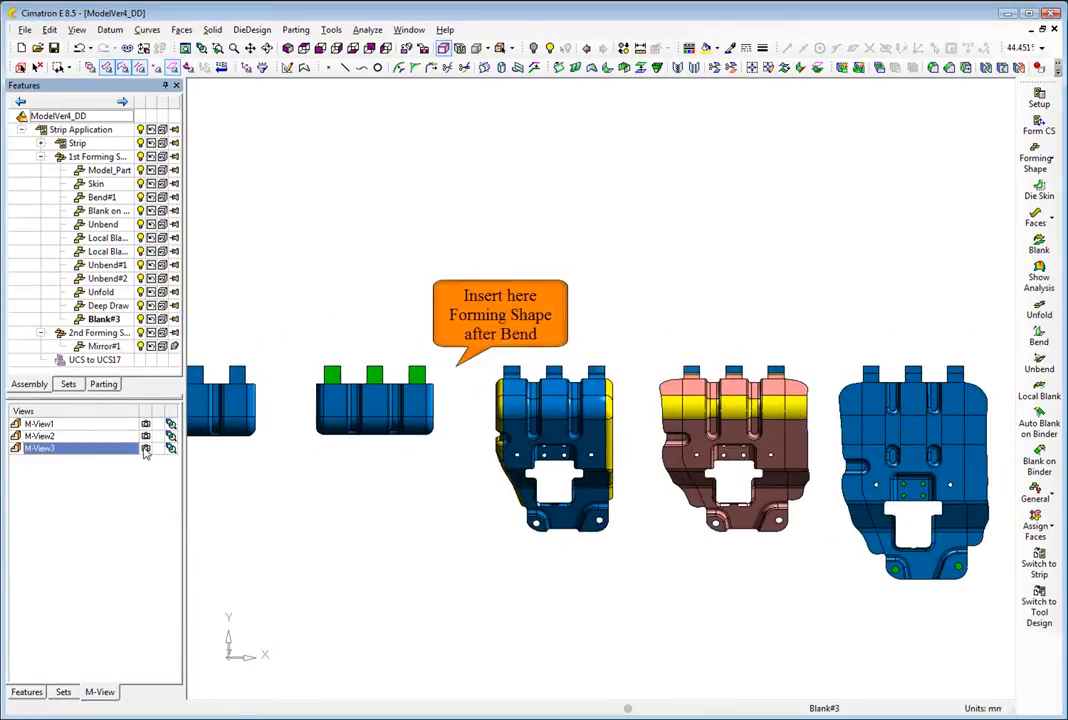
left_click(186, 50)
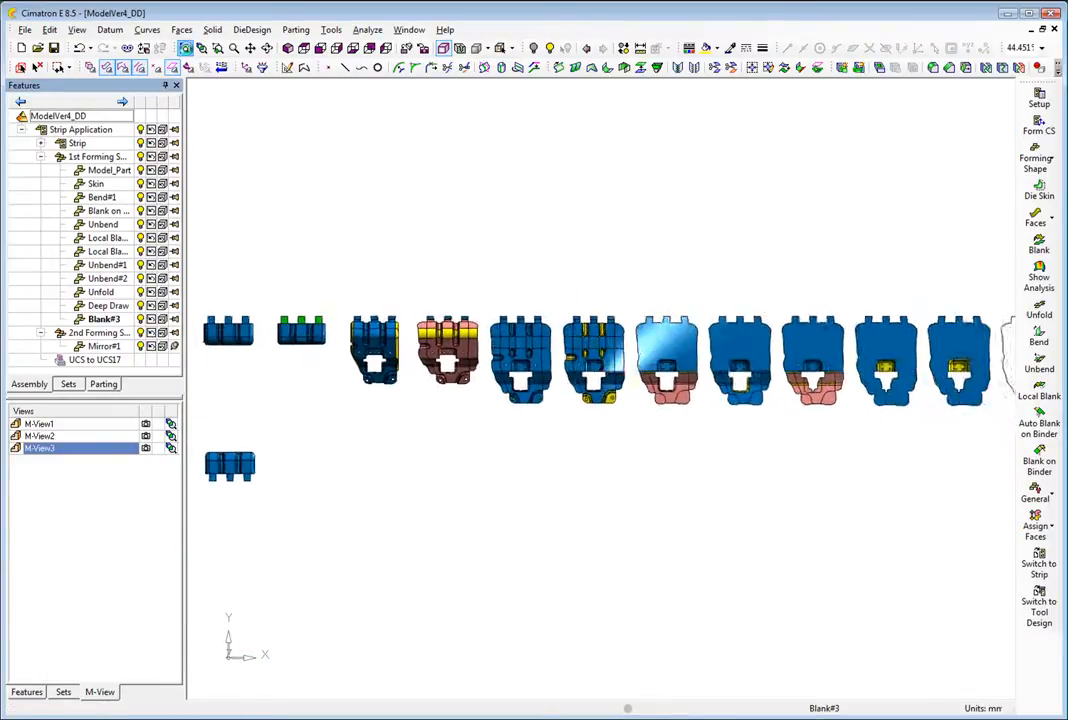
left_click(1039, 160)
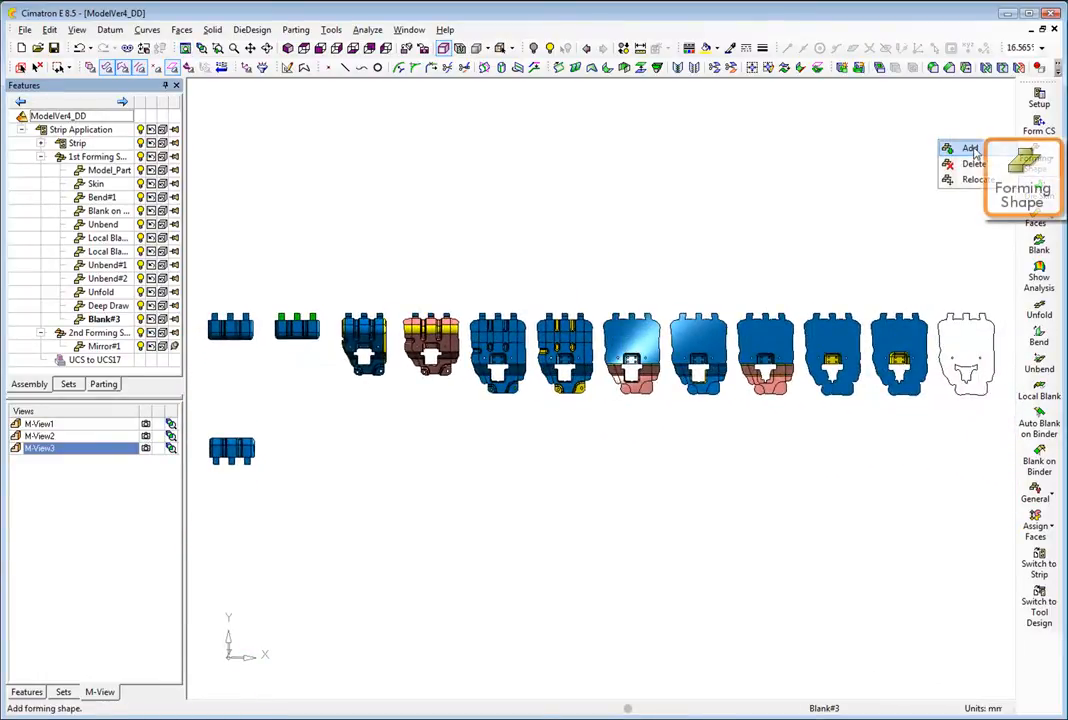
left_click(963, 148)
left_click(291, 207)
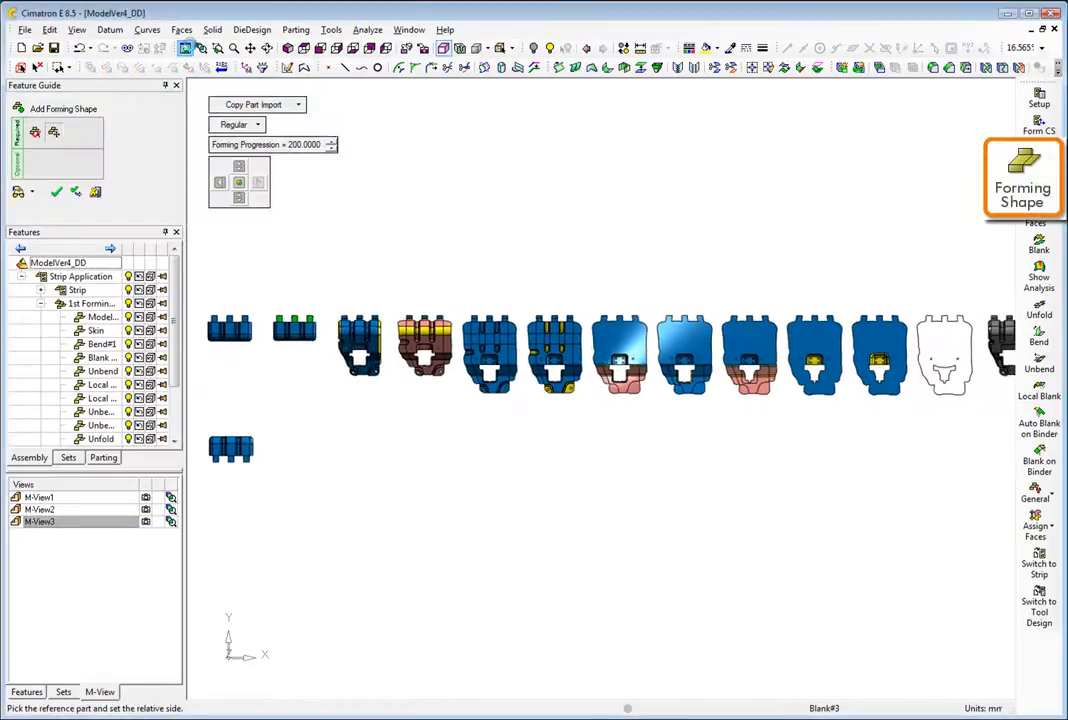
Shift the copied forming shape along the row until it sits between the Skin and Bend#1 shapes, and accept it
left_click(186, 50)
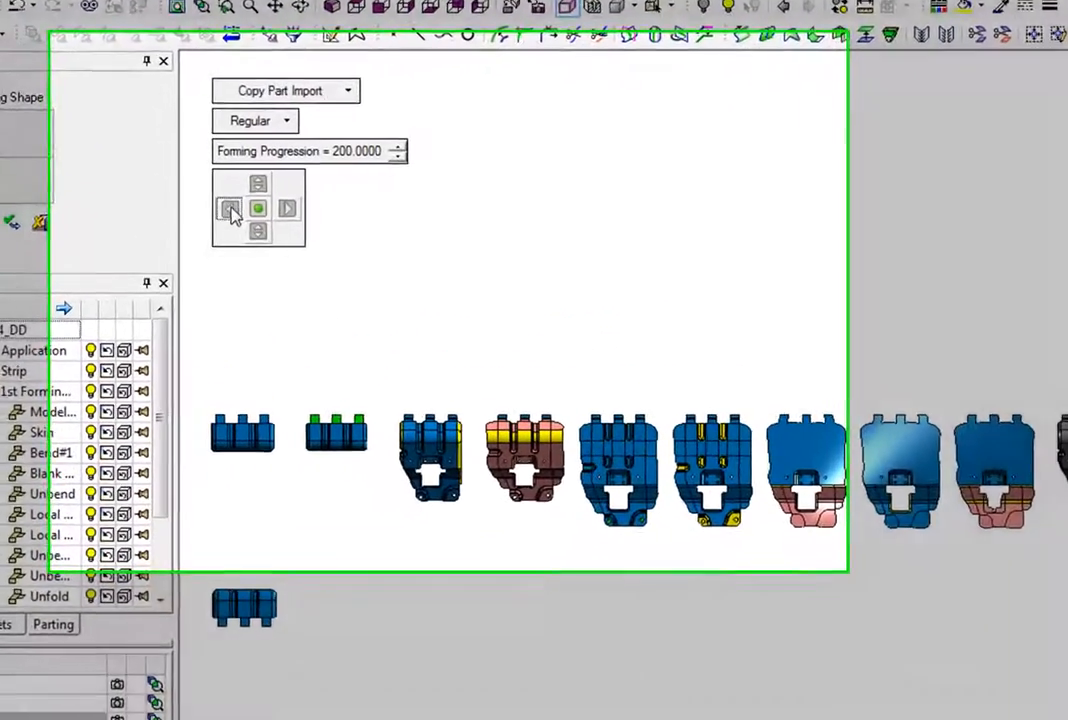
left_click(231, 209)
left_click(231, 209)
left_click(231, 209)
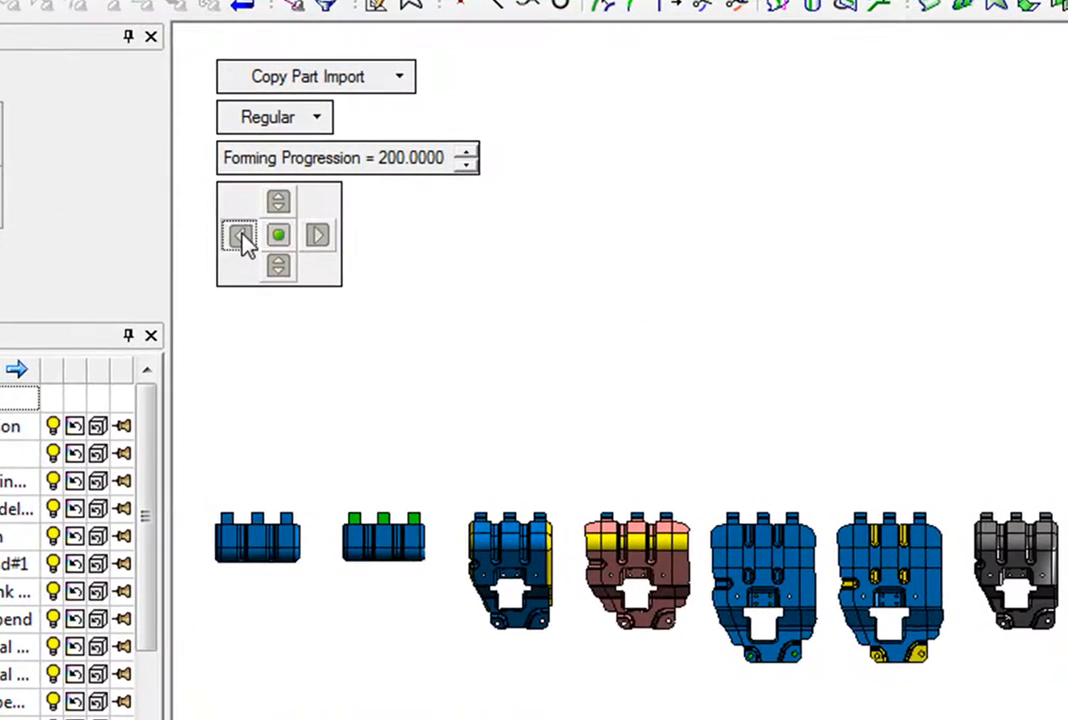
left_click(240, 236)
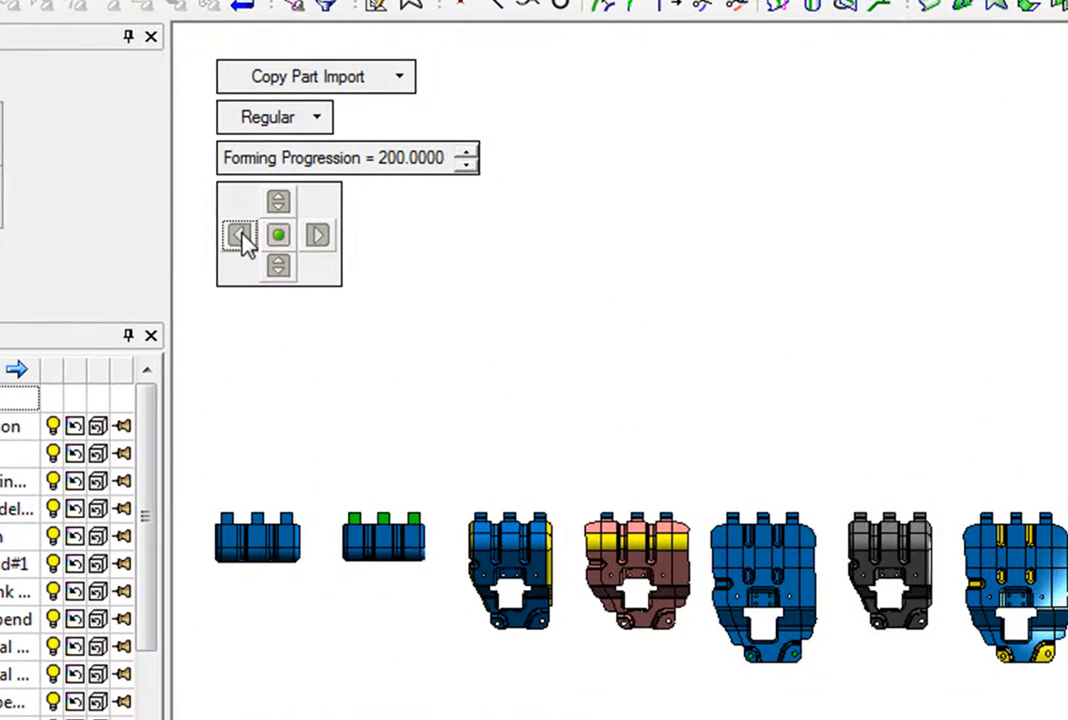
left_click(242, 238)
left_click(242, 238)
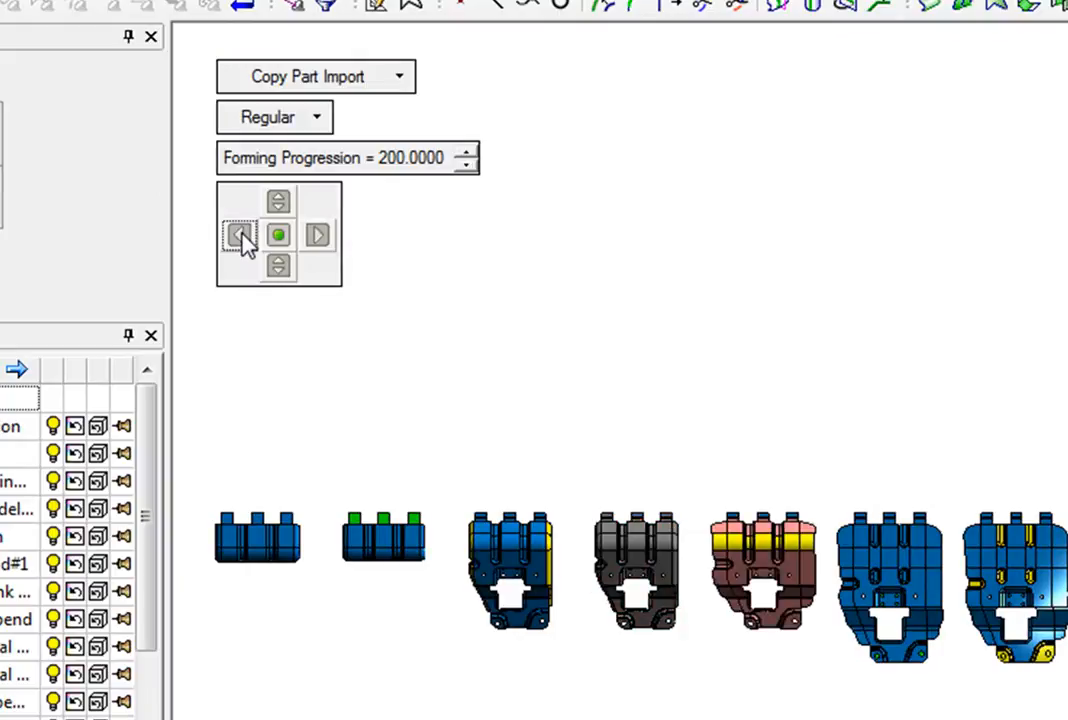
left_click(243, 240)
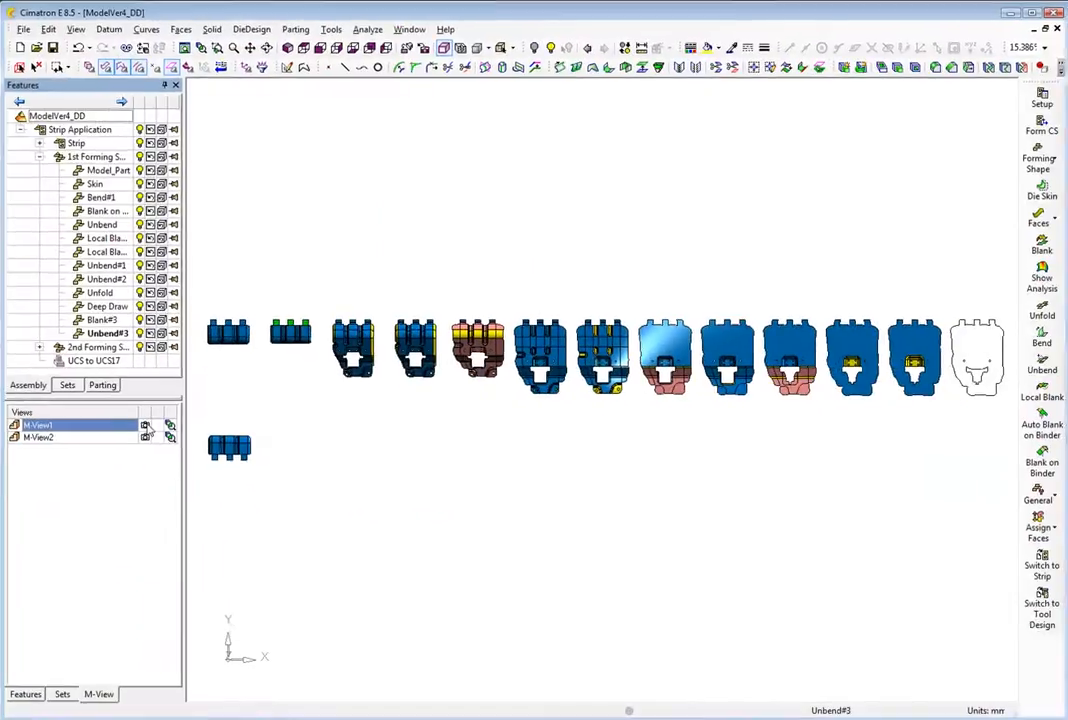
Unbend the body of the inserted shape to flat from the fixed middle carrier tab, with 2 mm thickness and 0.333 K-Factor
left_click(146, 437)
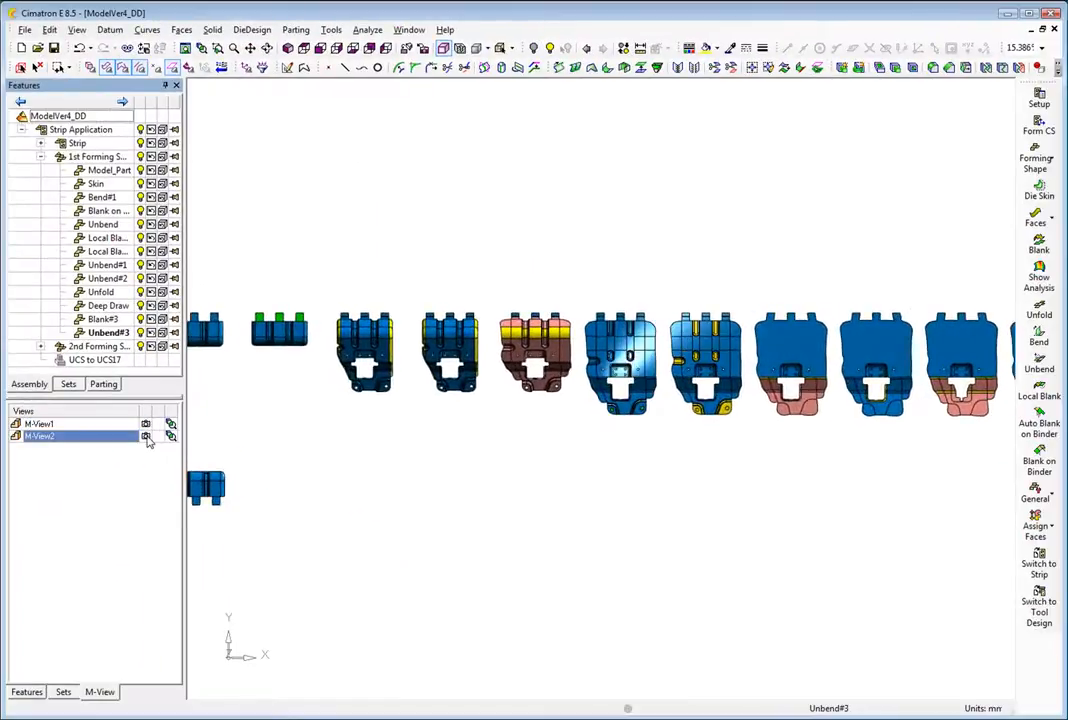
left_click(1039, 362)
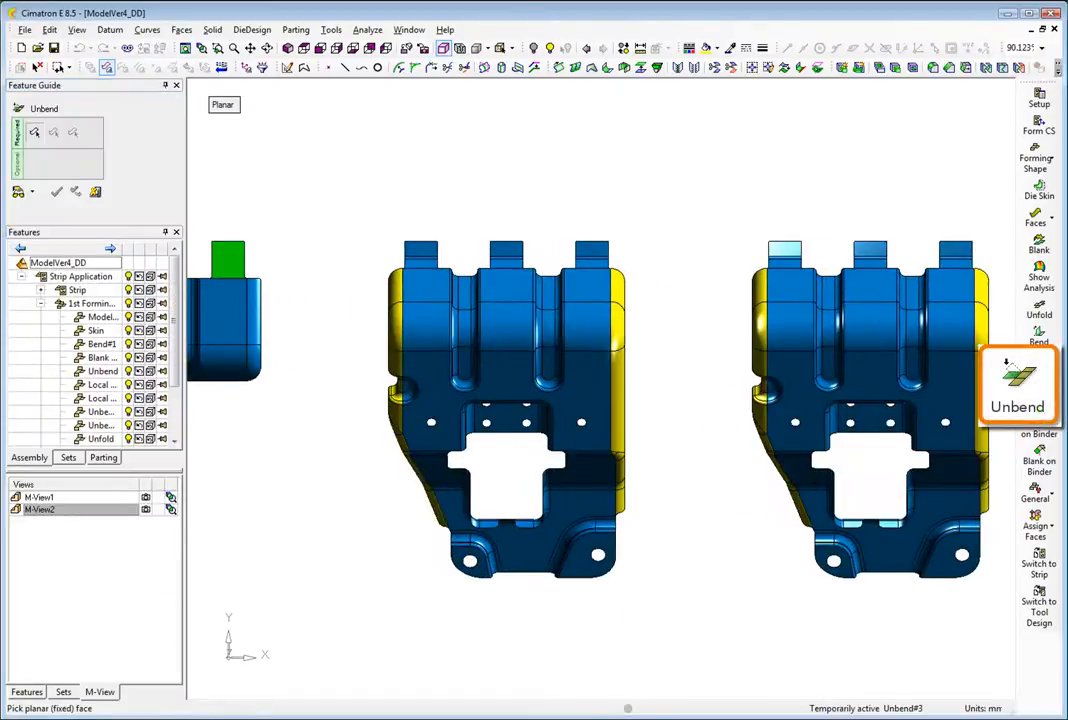
left_click(506, 250)
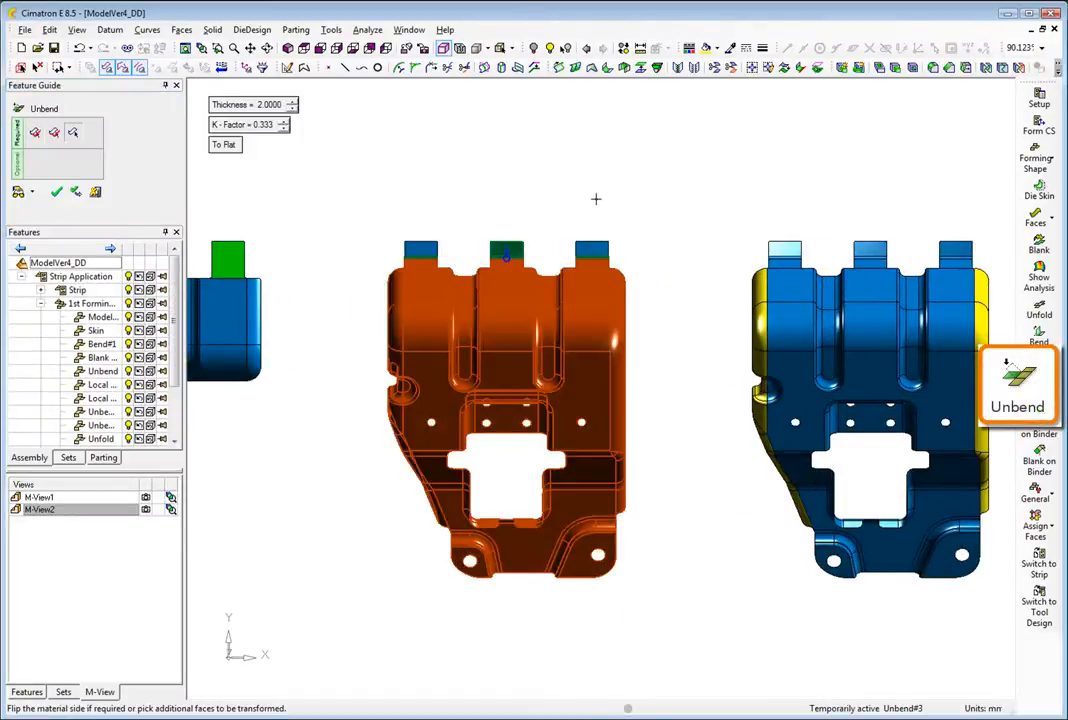
right_click(596, 199)
left_click(596, 201)
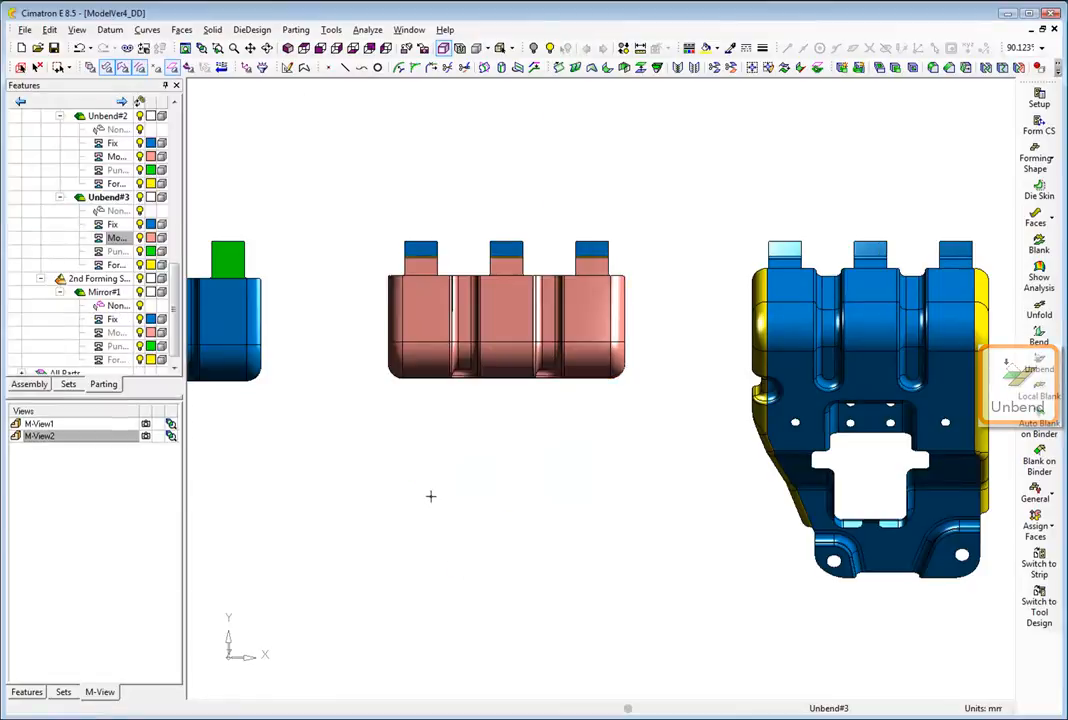
Add a Mirror - ZX copy of the Skin shape directly below its original in the second forming row
left_click(146, 425)
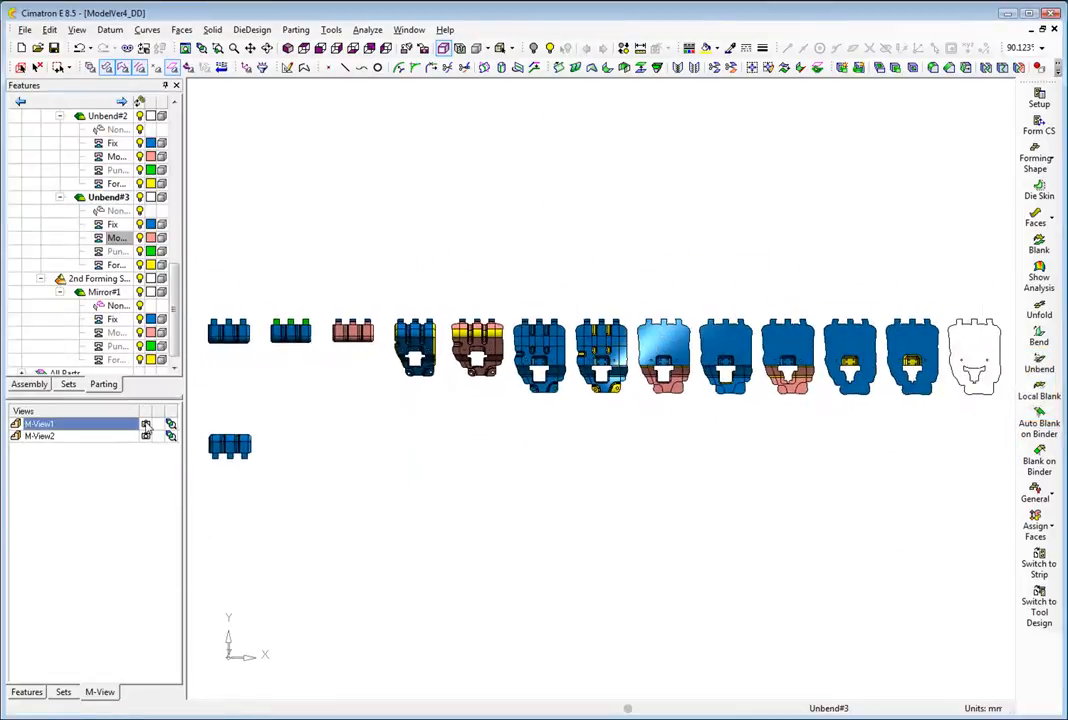
left_click(1044, 169)
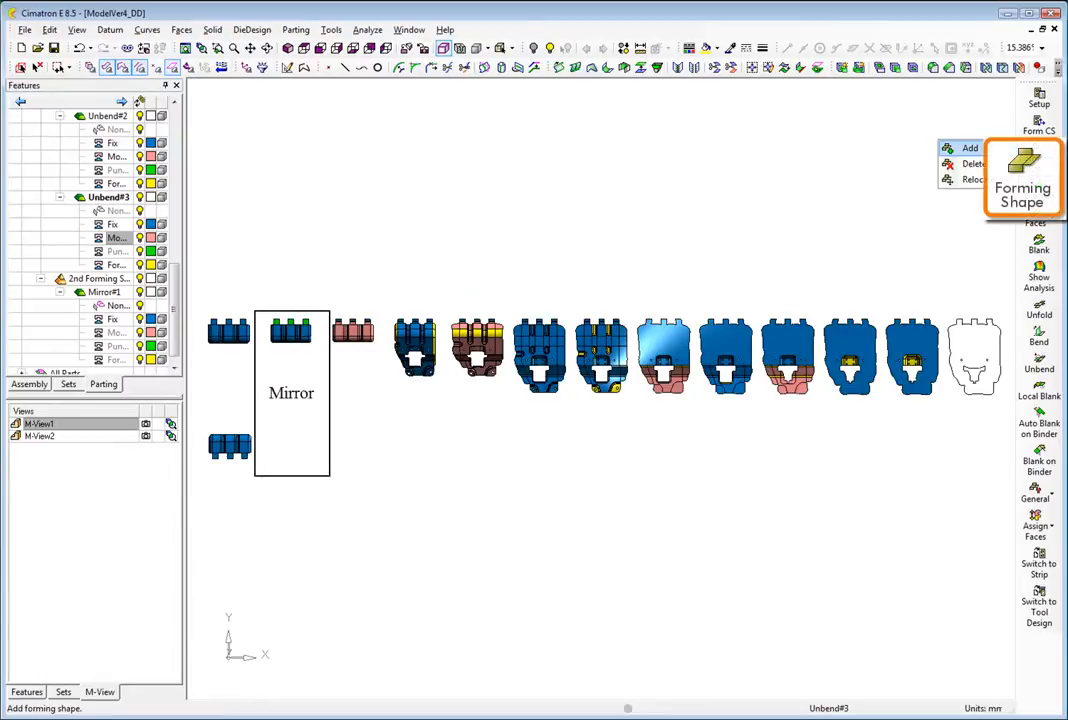
left_click(968, 148)
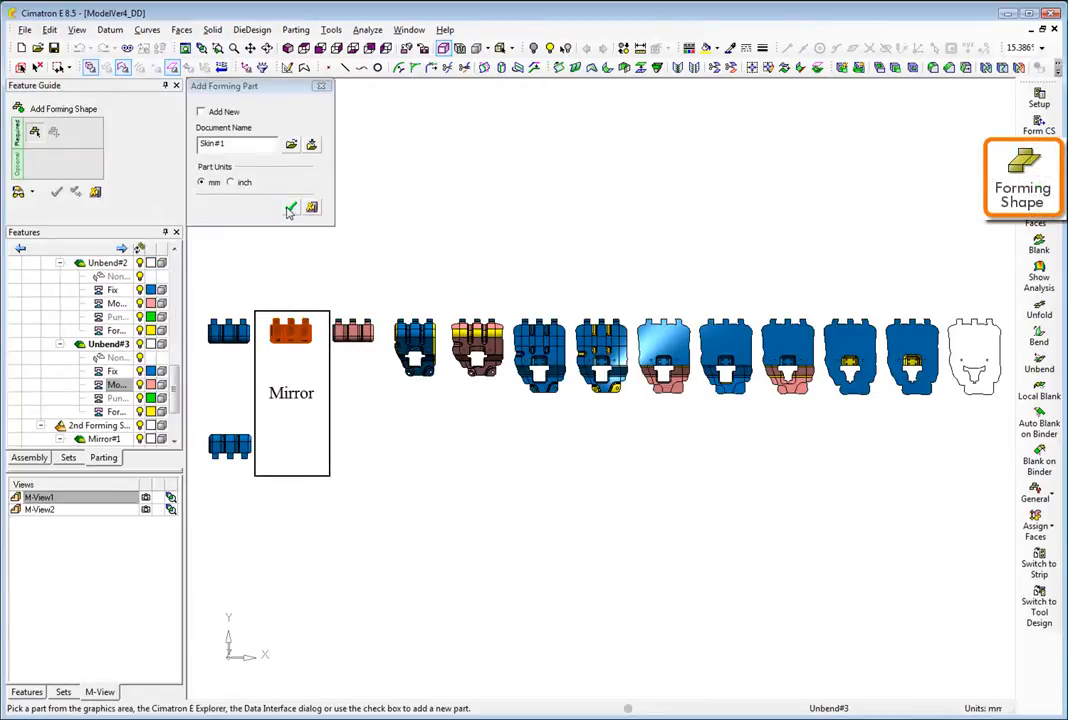
left_click(289, 209)
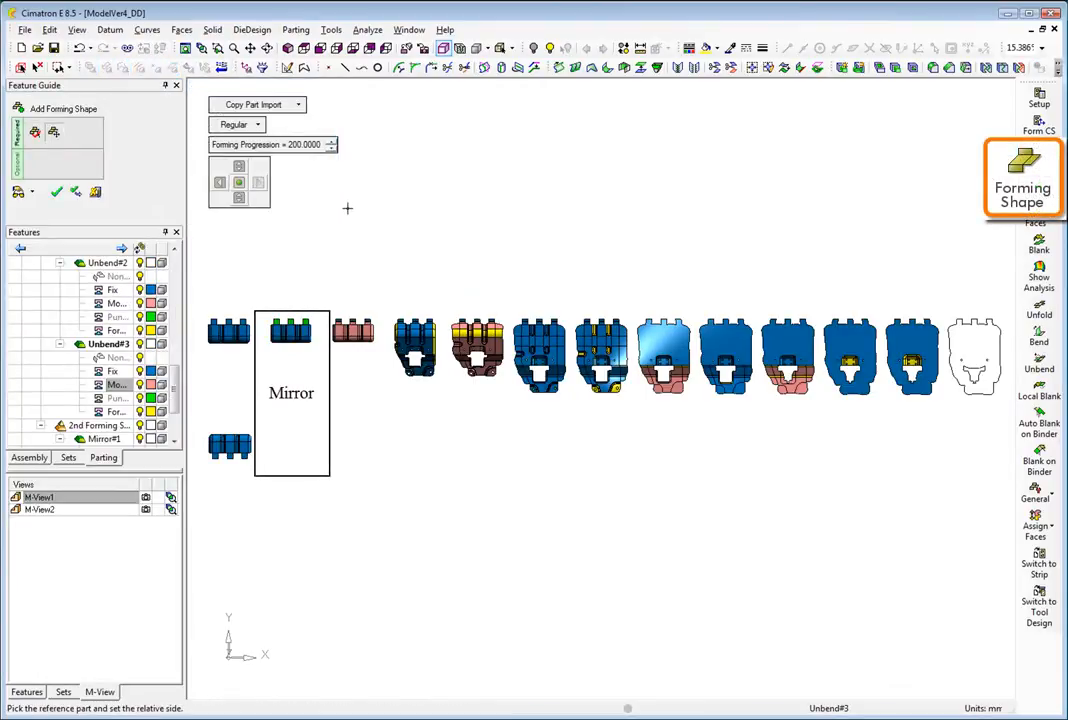
left_click(257, 126)
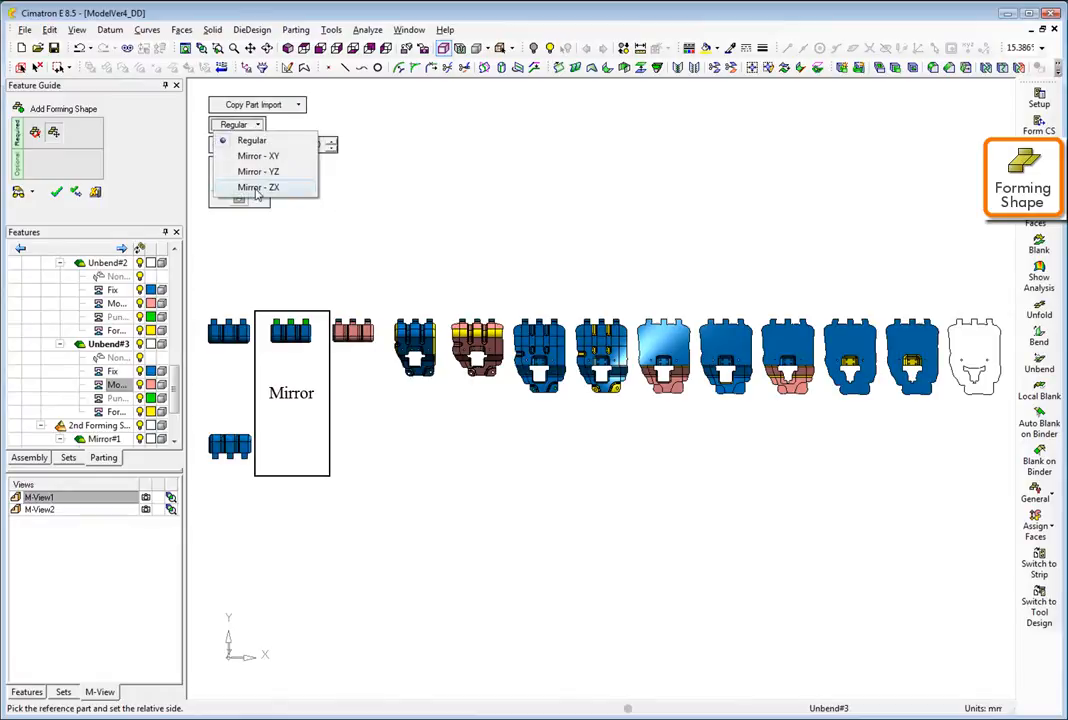
left_click(257, 188)
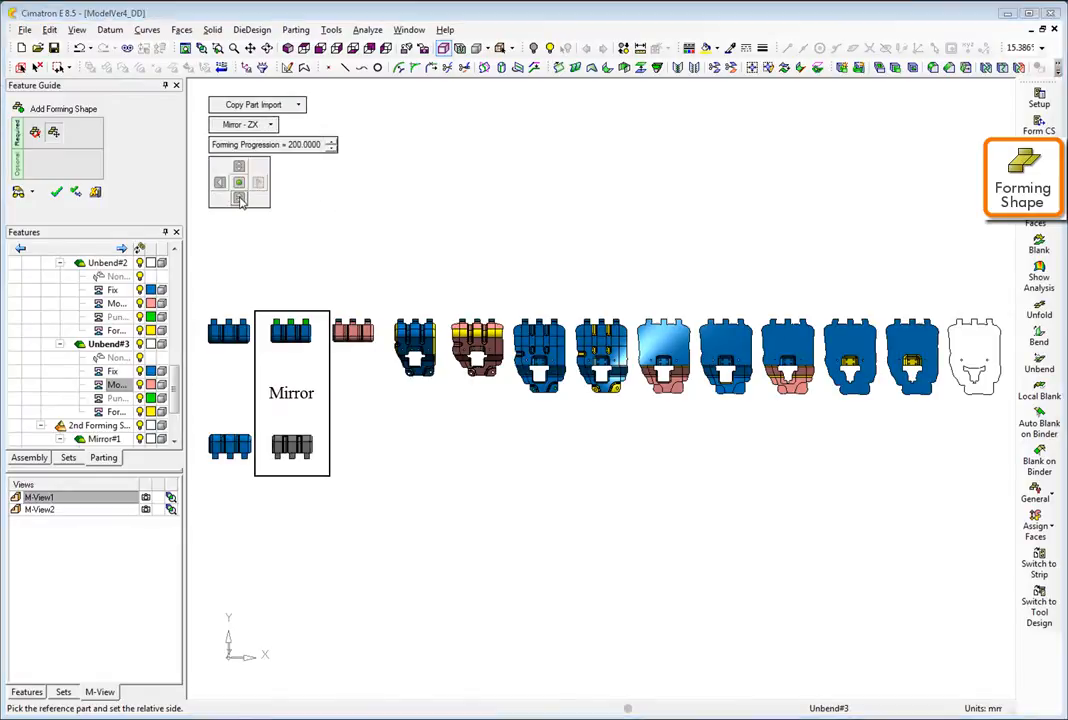
right_click(383, 232)
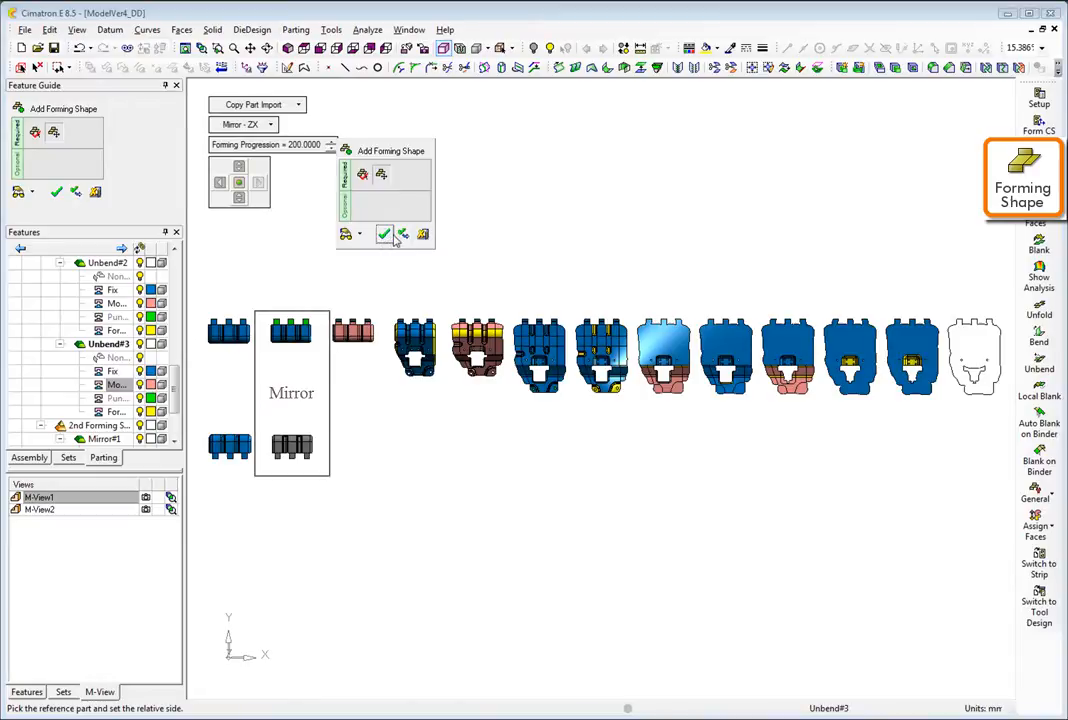
left_click(404, 234)
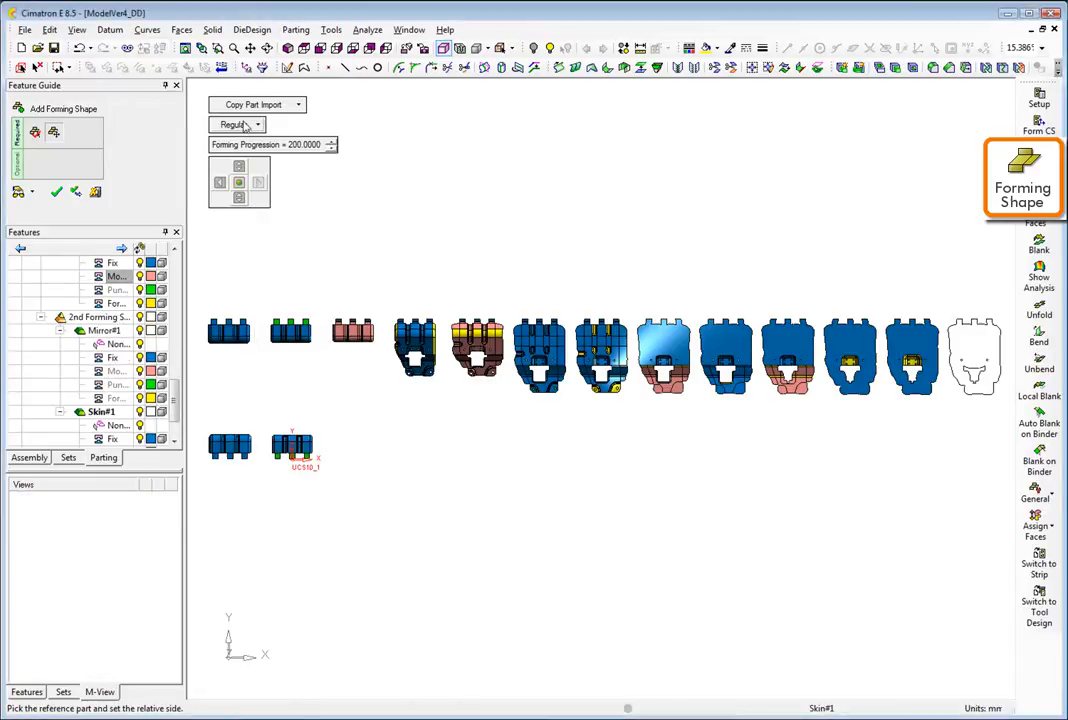
Add a Mirror - ZX copy of the newly unbent shape below its original in the second forming row
left_click(245, 125)
left_click(257, 188)
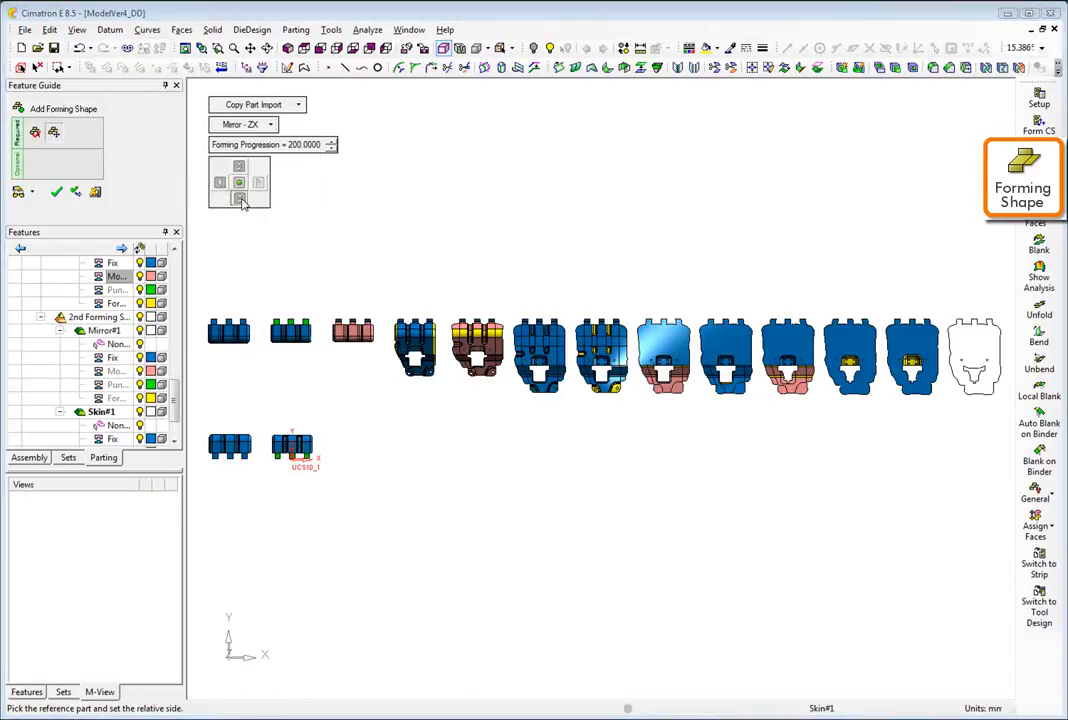
left_click(366, 222)
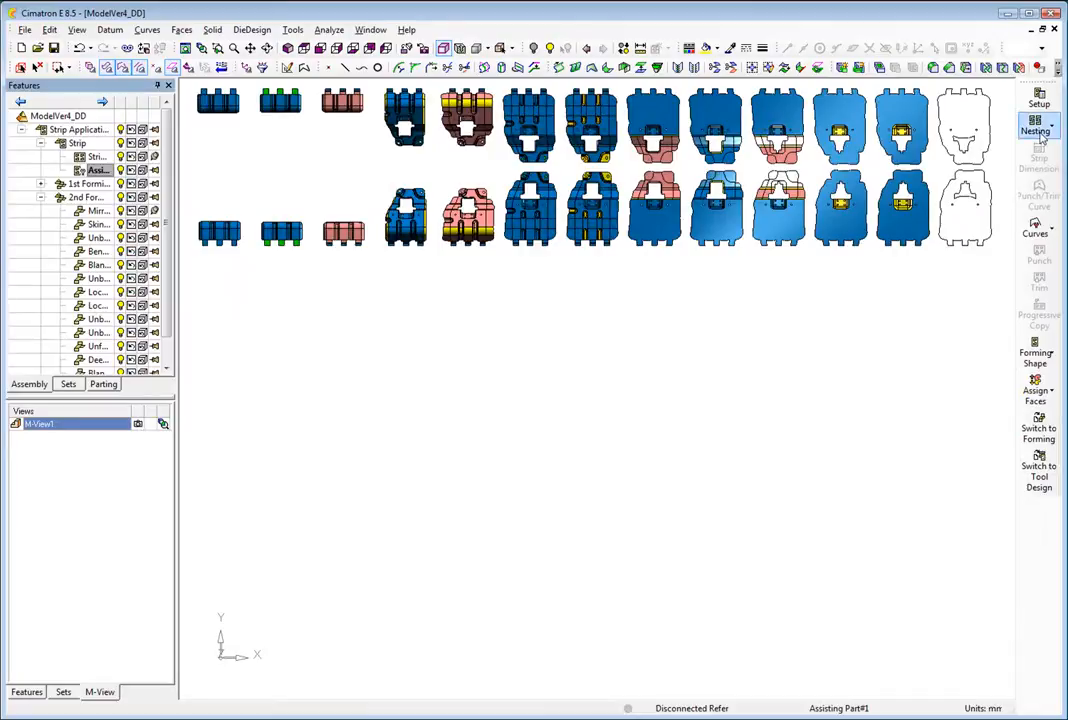
Start a two-part nesting of the blanks with both rows rotated 45 degrees and the rows shifted by 117 mm
left_click(1040, 139)
left_click(1001, 137)
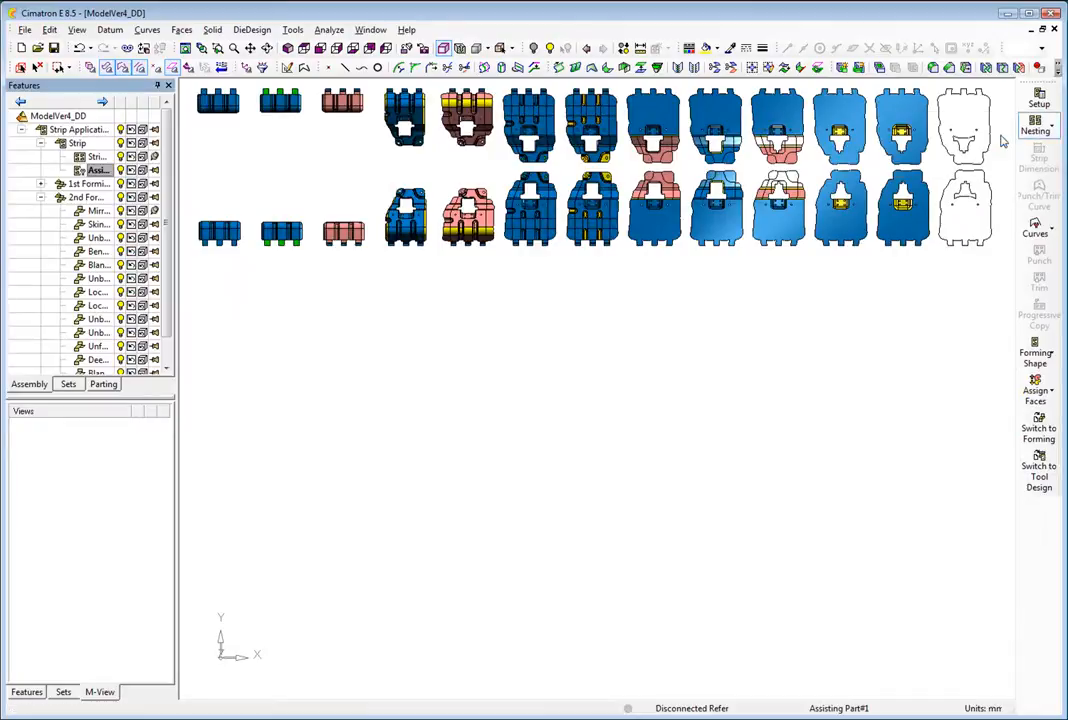
left_click(988, 190)
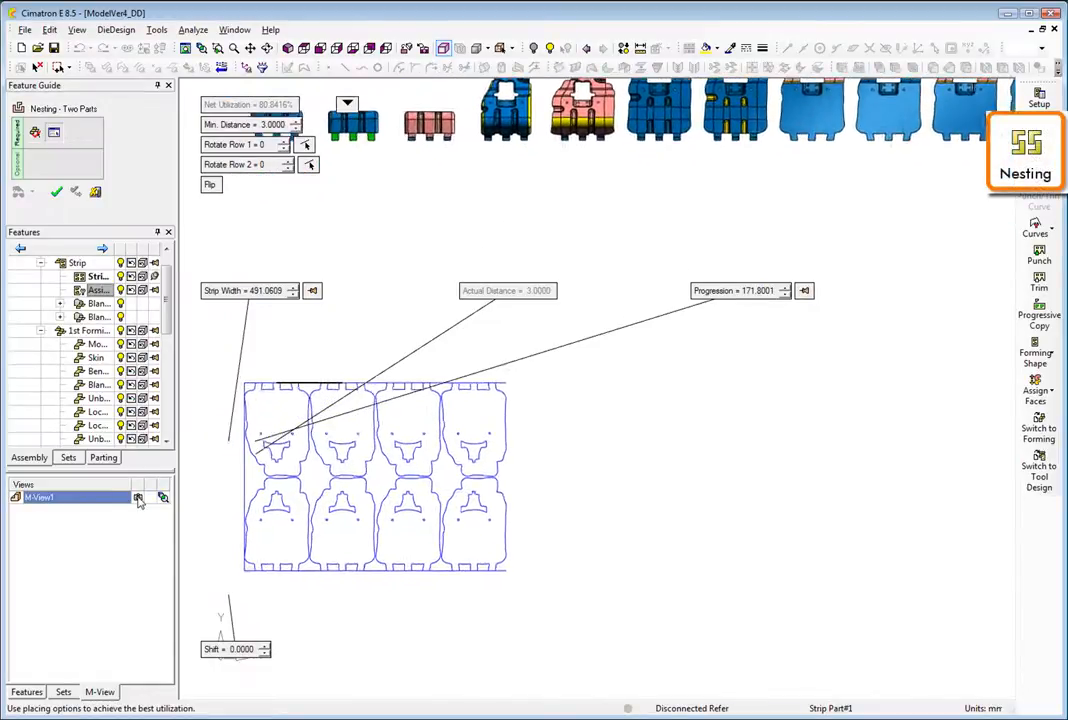
left_click_drag(283, 146, 288, 162)
left_click_drag(266, 647, 270, 650)
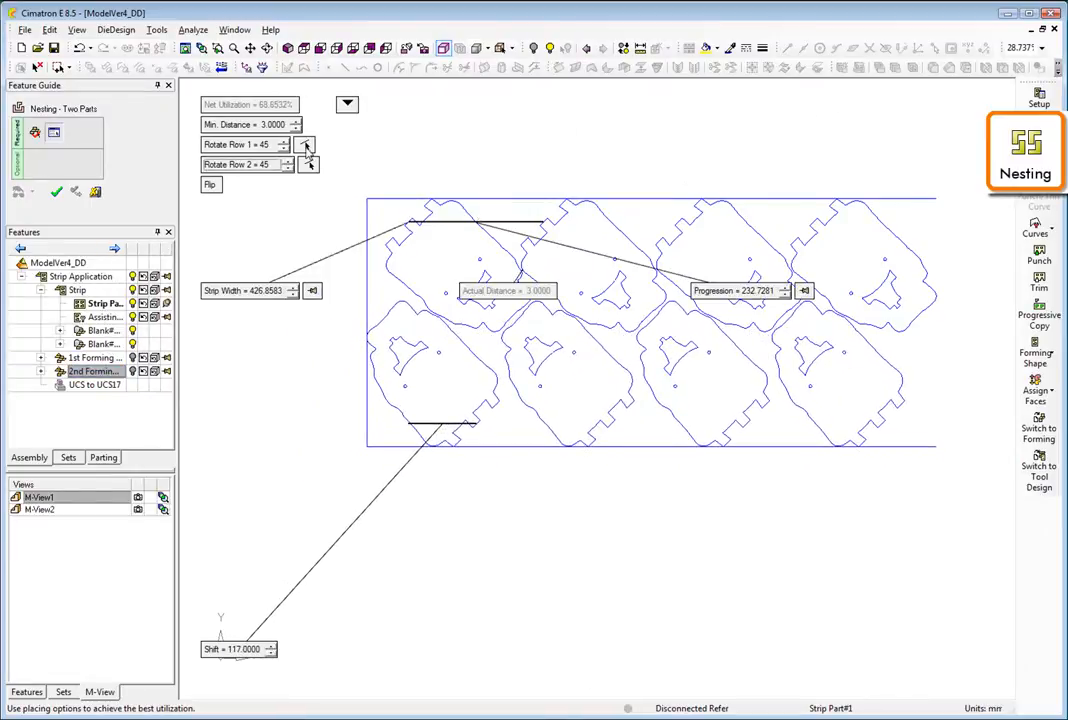
Reorient both nested rows to about 180 degrees by aligning each with a picked straight edge of its blanks
left_click(307, 147)
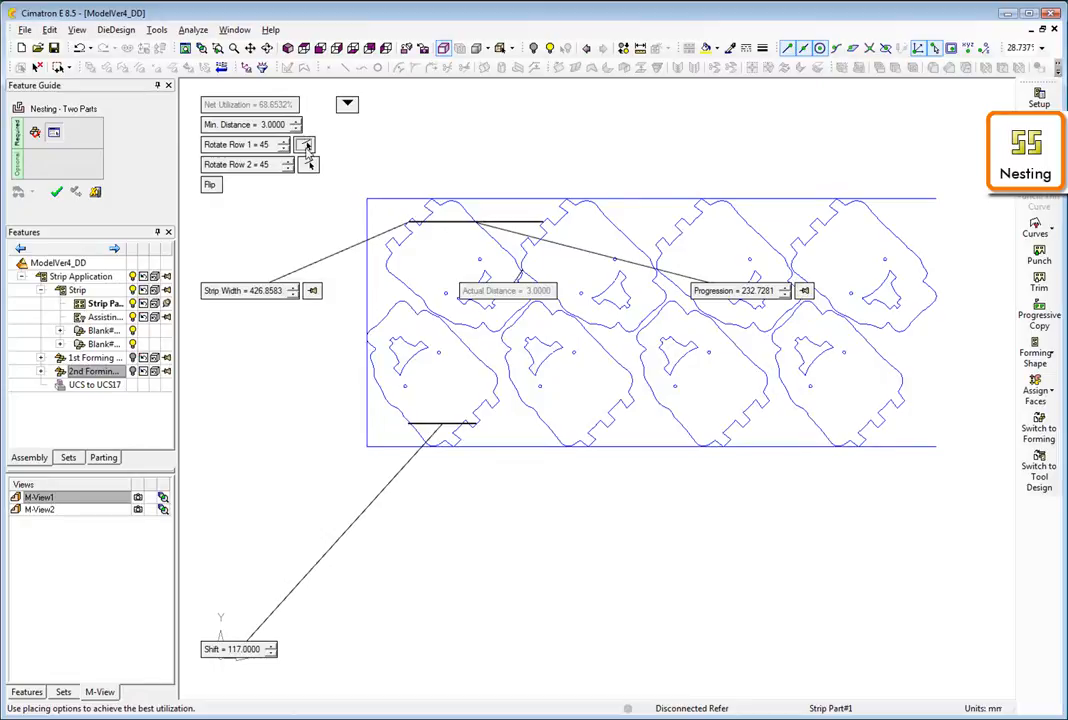
left_click(383, 244)
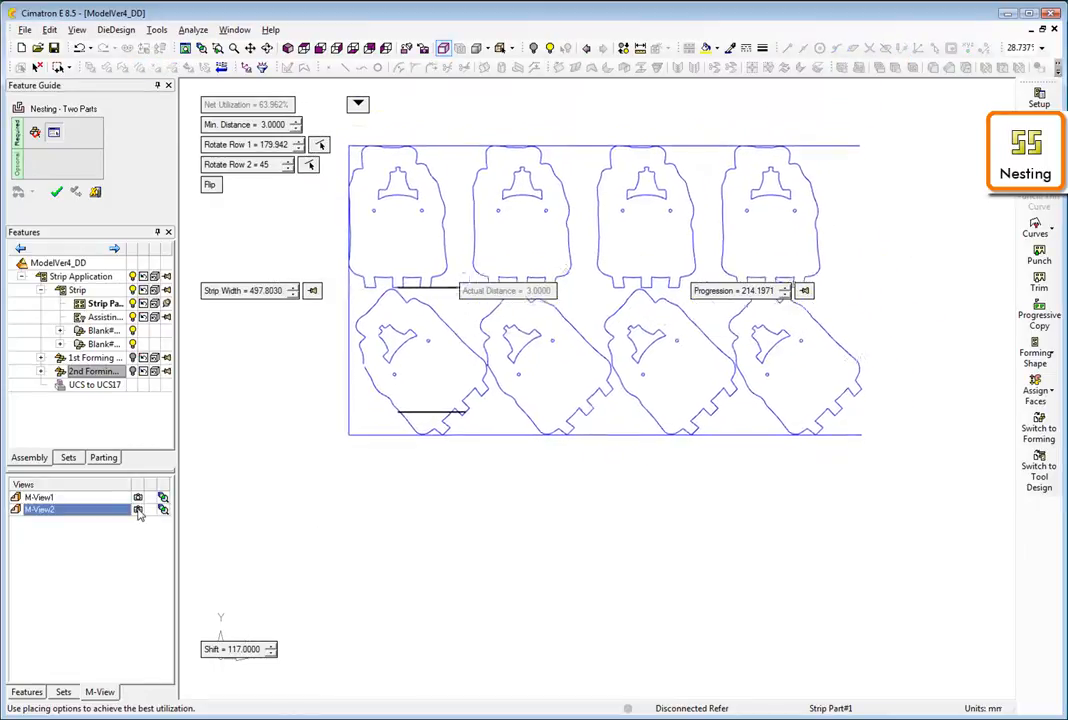
left_click(309, 165)
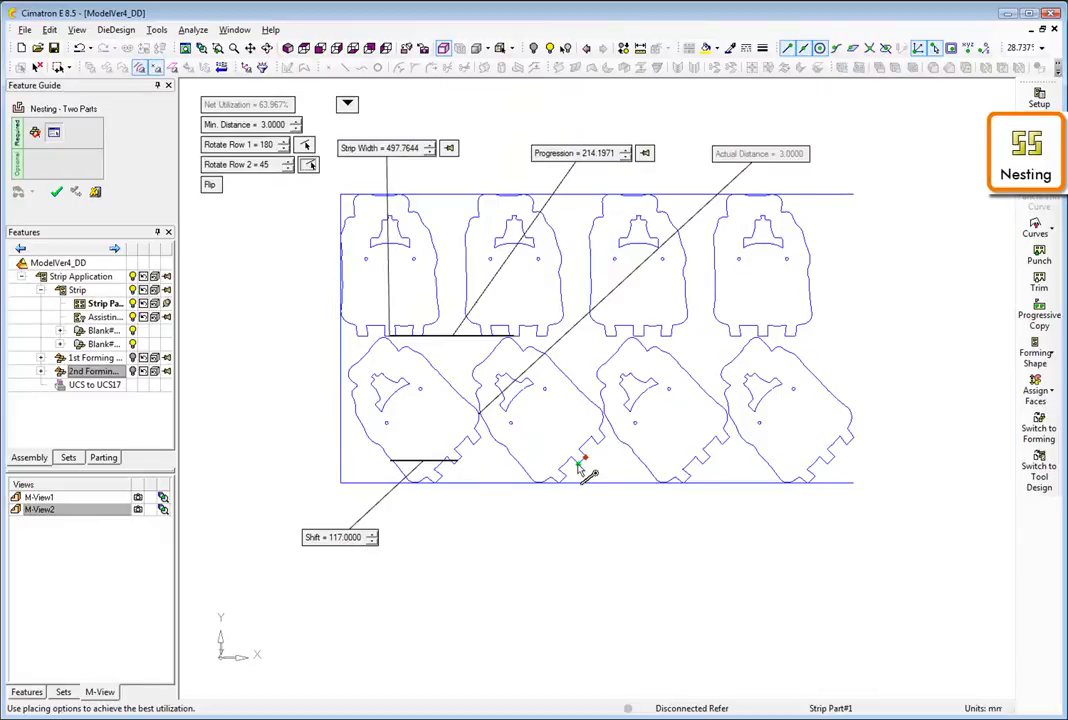
left_click(575, 516)
Set the nesting shift to 0, the progression to 180 mm and the strip width to 530 mm
left_click(370, 542)
left_click(625, 151)
left_click(625, 151)
left_click(429, 146)
left_click(429, 146)
left_click(429, 146)
left_click(429, 146)
left_click(138, 523)
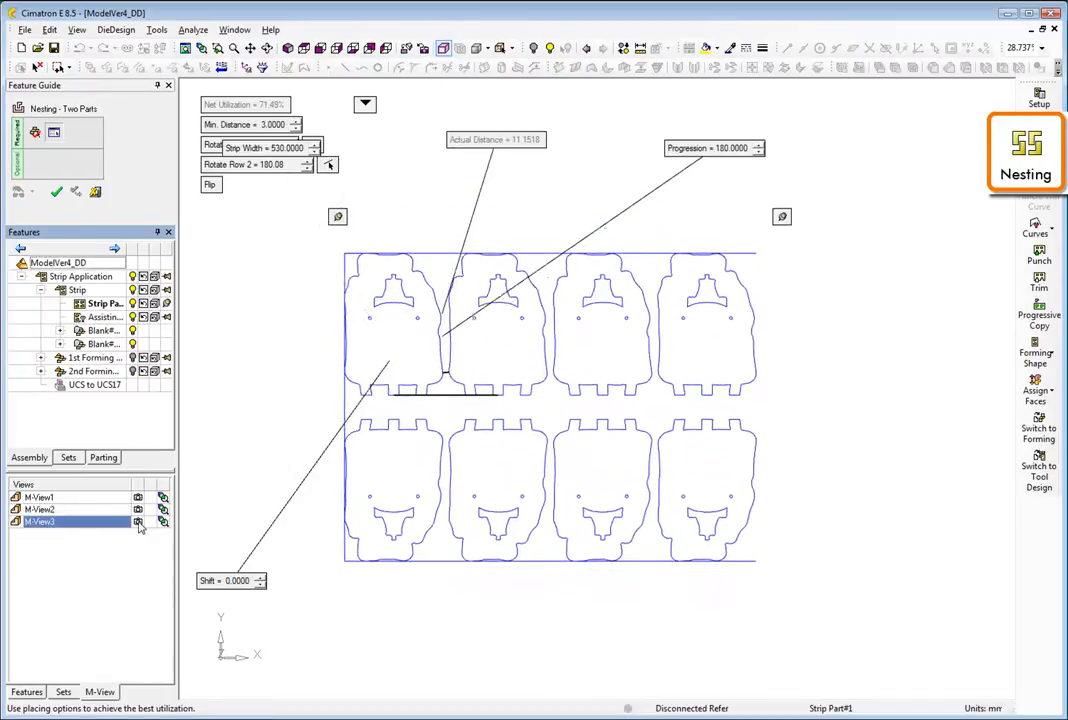
left_click(364, 105)
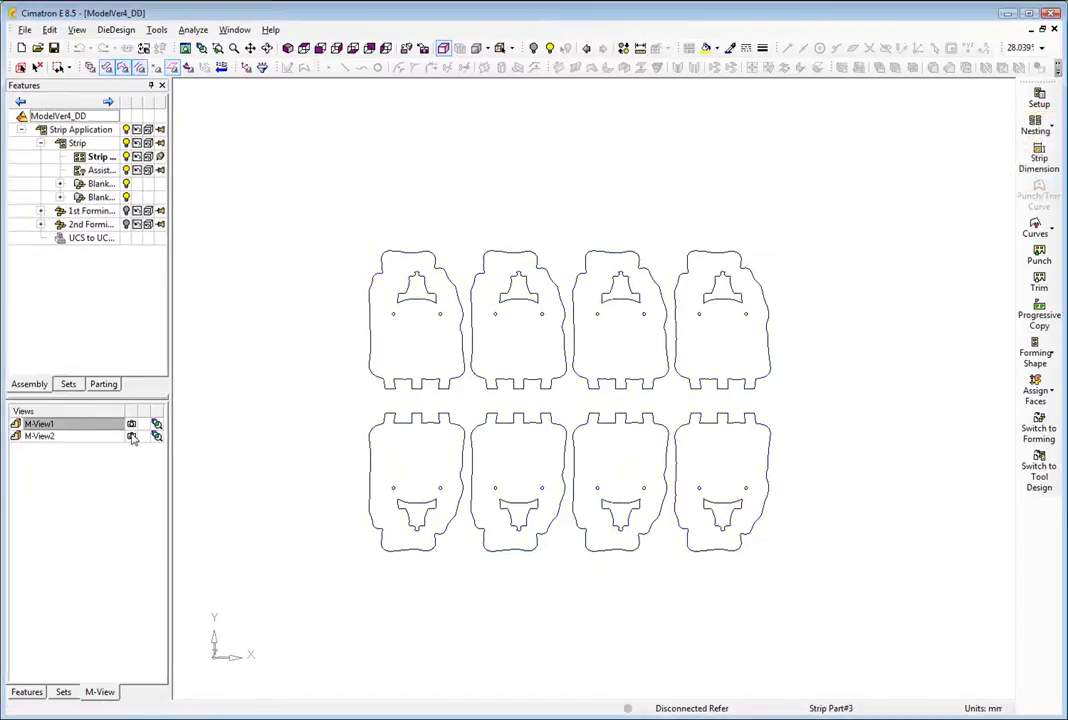
Begin the strip dimensions with 2.5 mm top and bottom margins and a 30 mm start margin
left_click(131, 437)
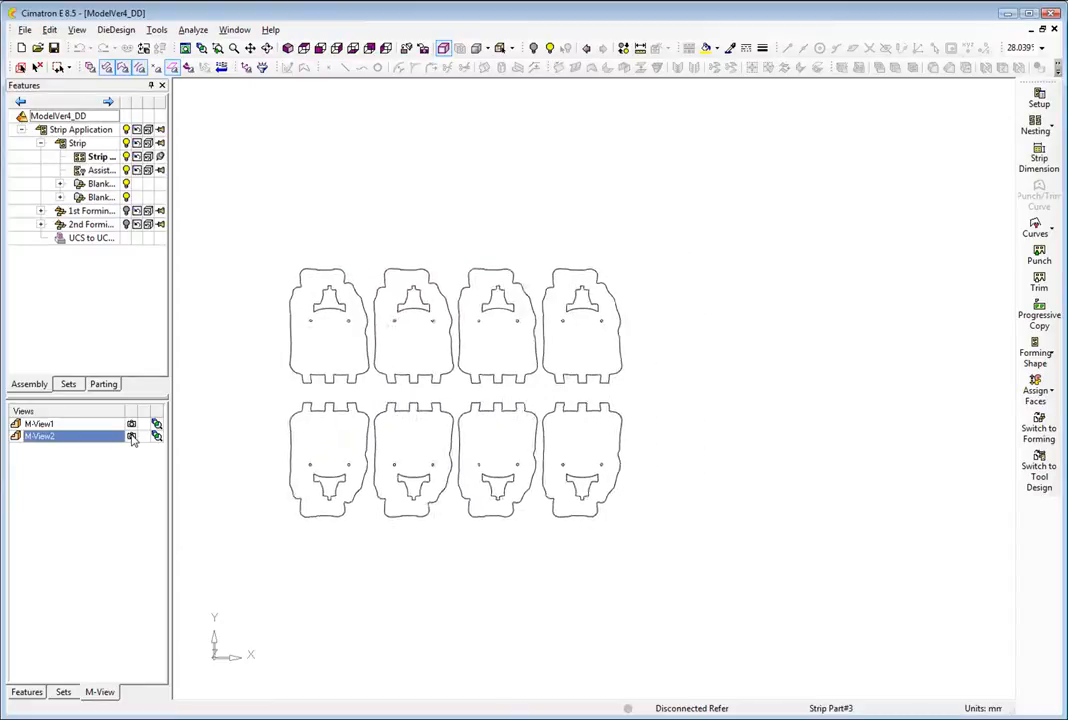
left_click(1024, 170)
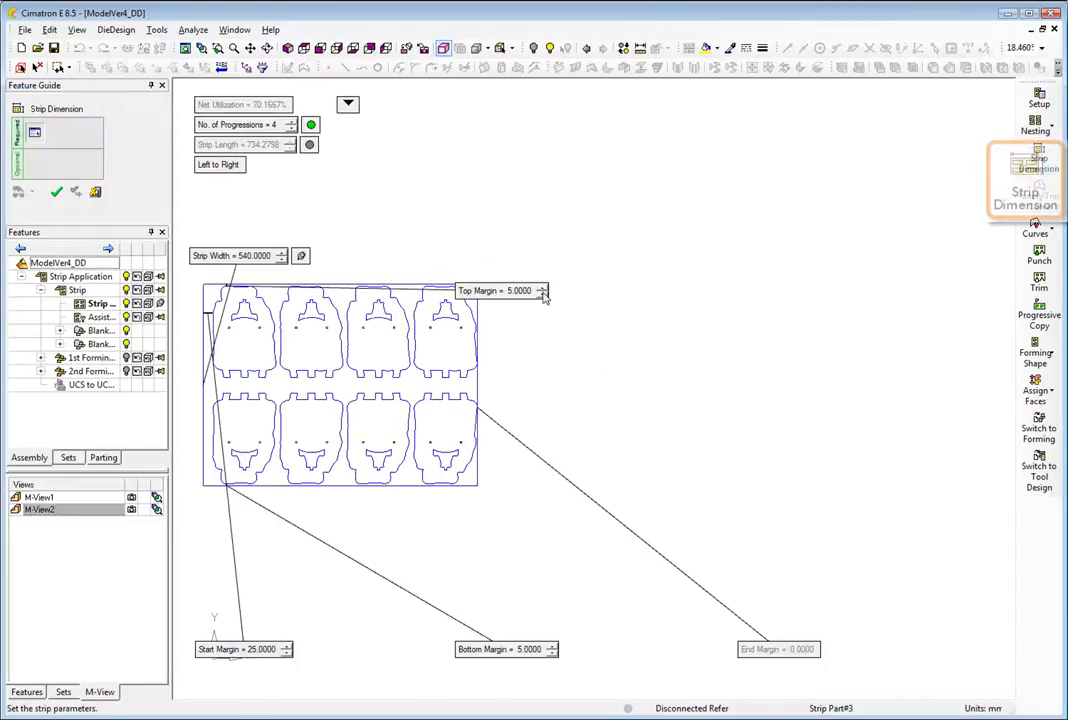
left_click(543, 289)
left_click(543, 289)
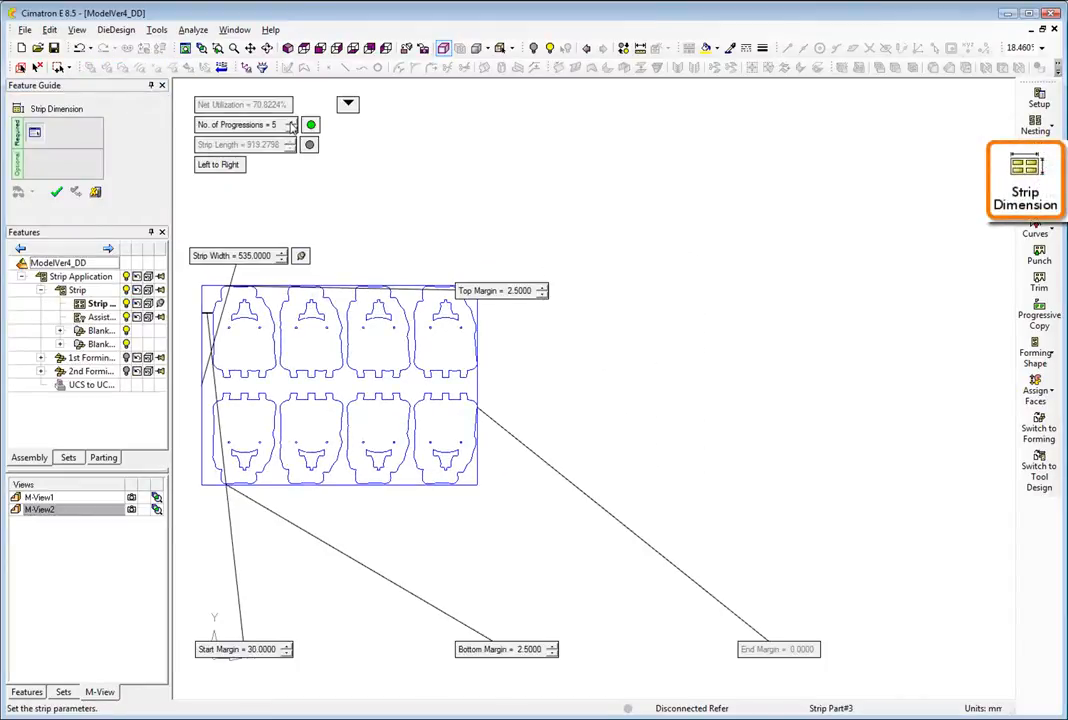
Set the strip to 14 progressions, display its area details, and accept the strip dimensions
left_click(290, 121)
left_click(290, 121)
left_click(290, 121)
left_click(290, 121)
left_click(290, 121)
left_click(290, 121)
left_click(290, 121)
left_click(290, 121)
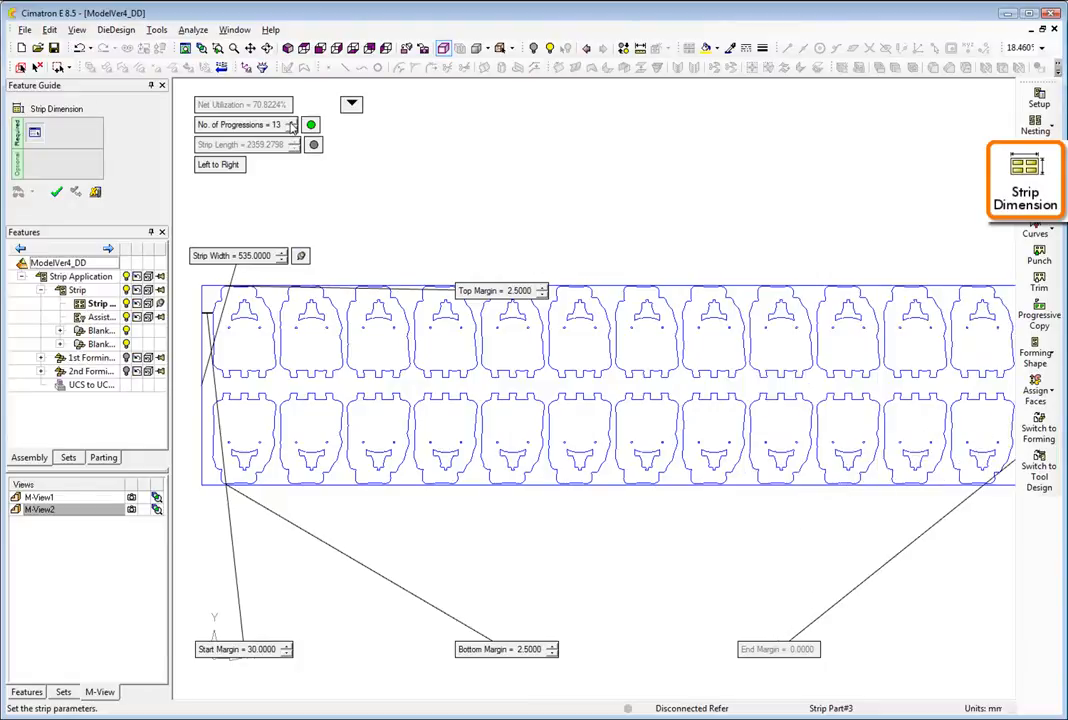
left_click(351, 105)
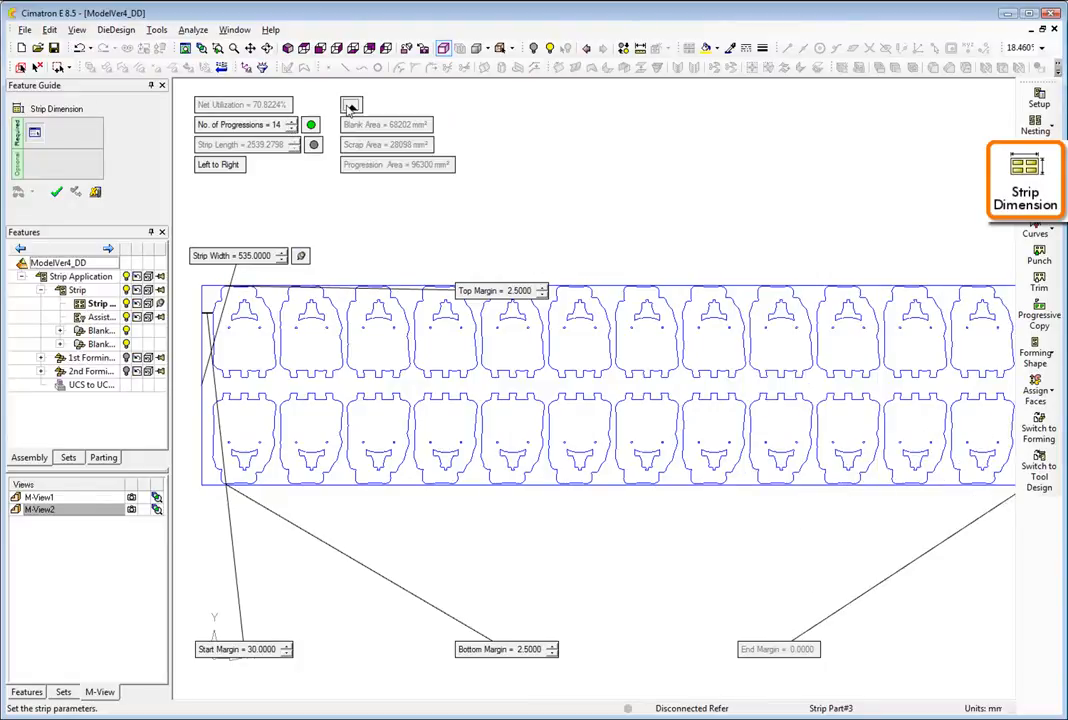
left_click(57, 193)
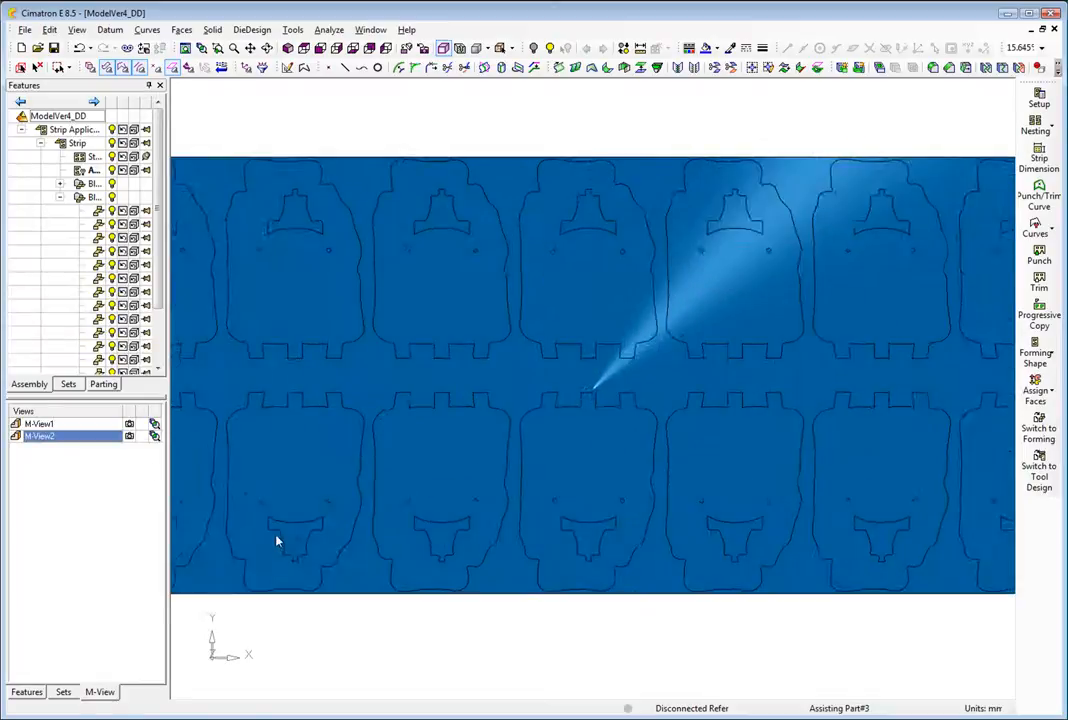
Punch the small round holes and the T-shaped cutout of the upper-row blanks along the strip, keeping the cutout's scrap
left_click(1039, 253)
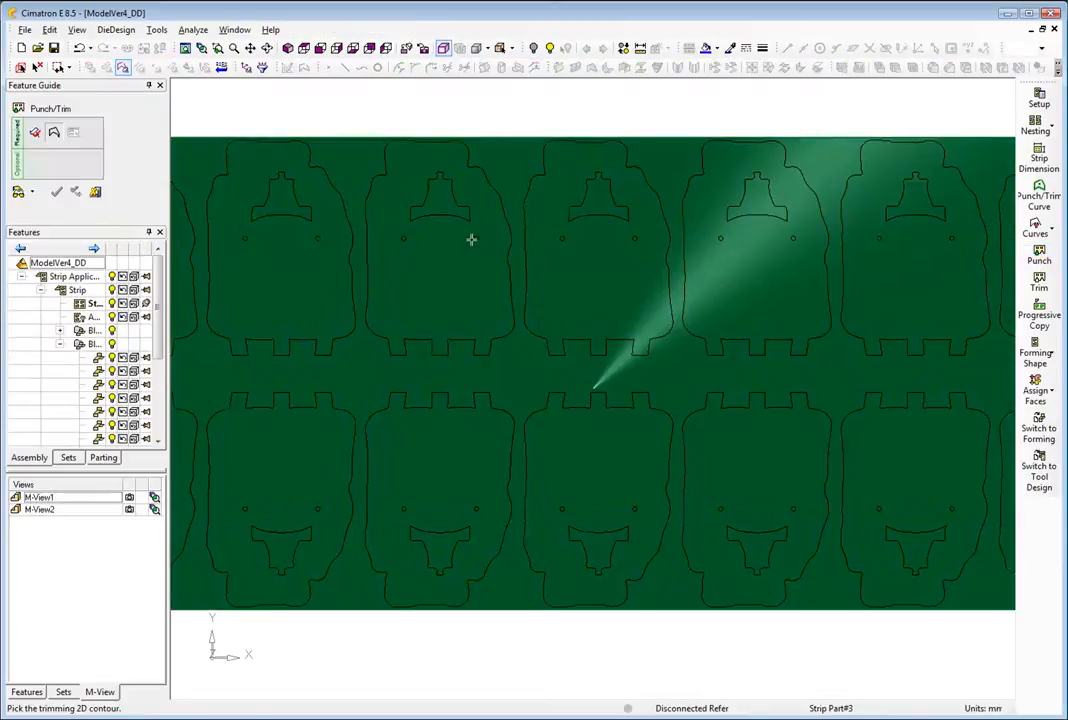
left_click(476, 244)
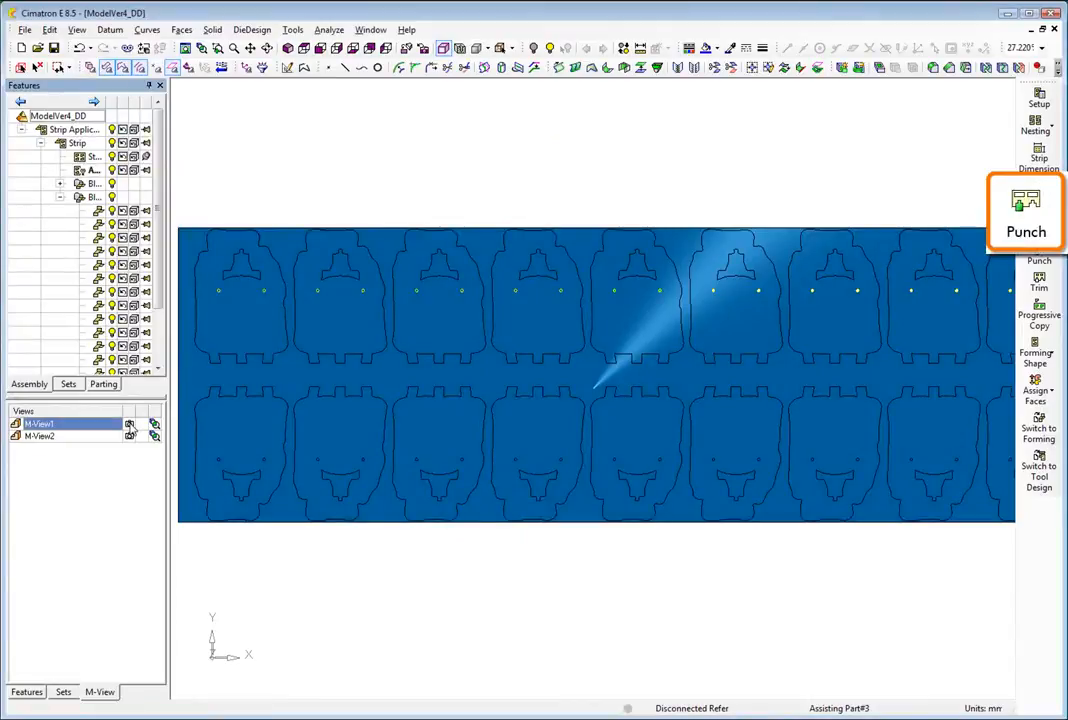
right_click(268, 170)
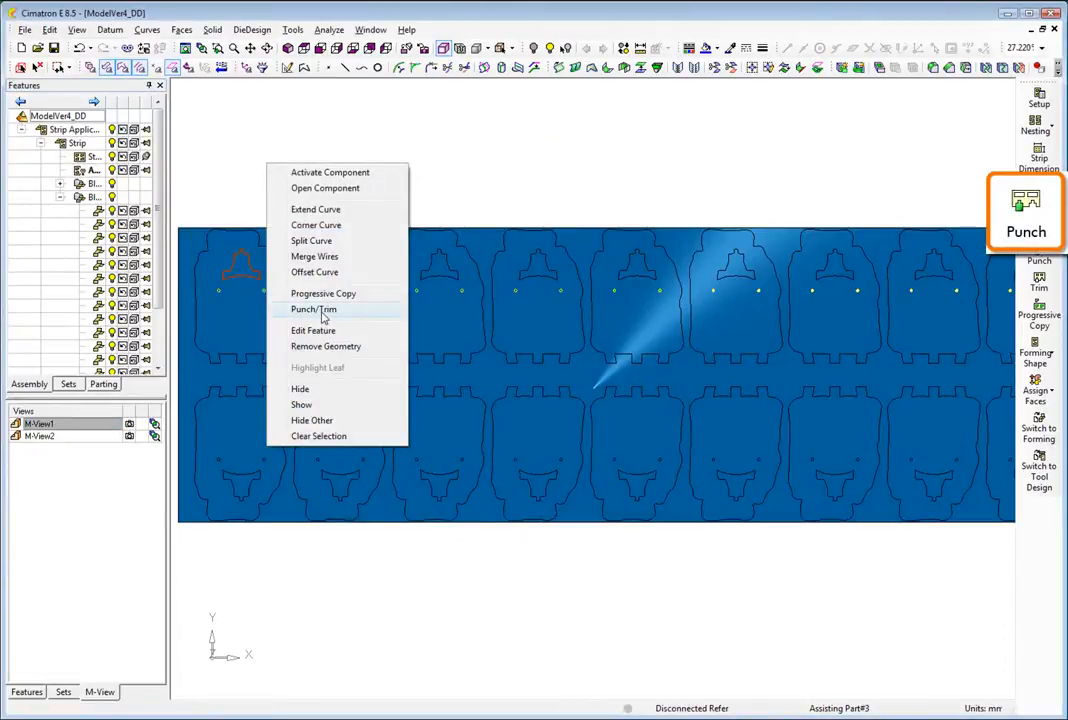
left_click(305, 309)
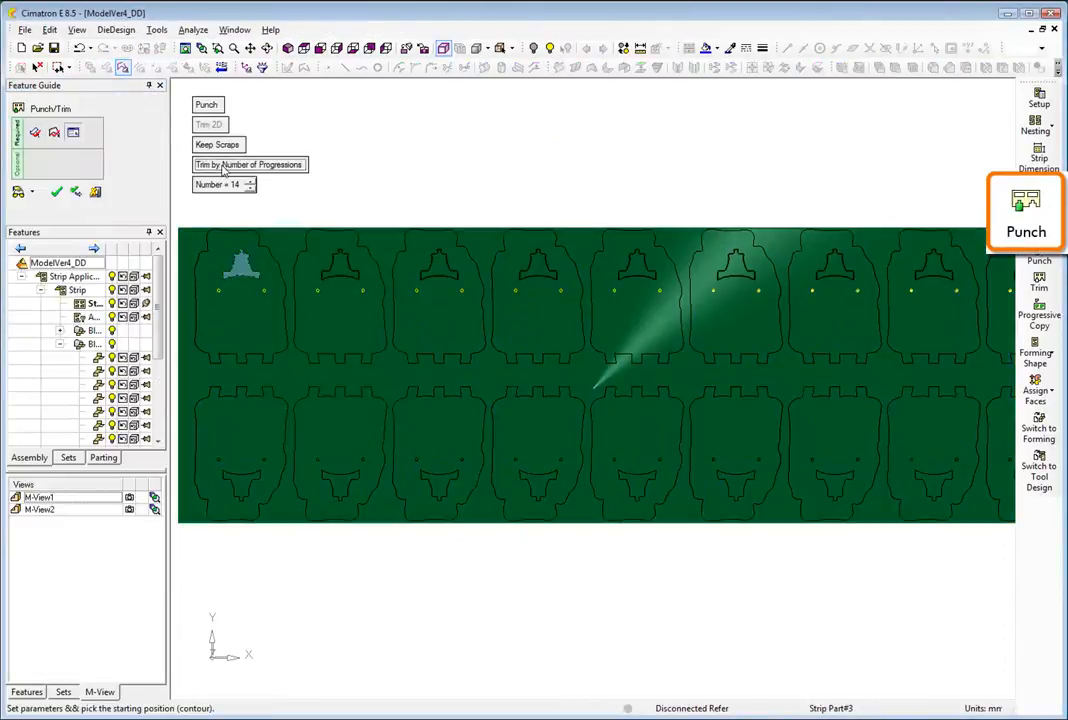
left_click(421, 201)
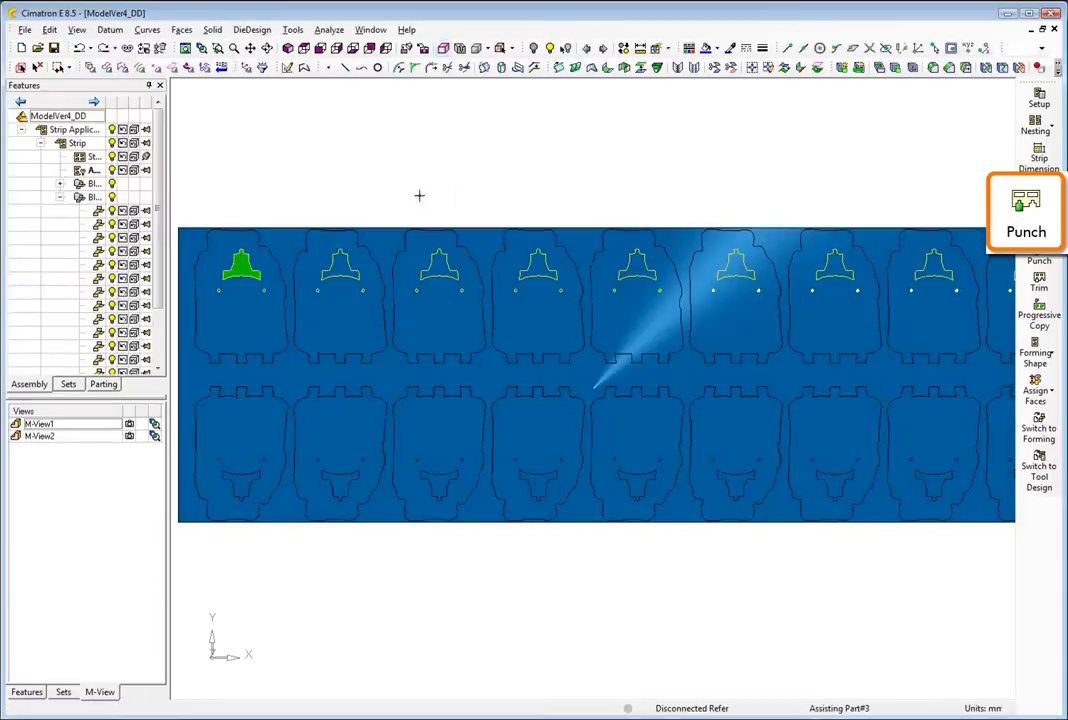
Draw a line across the tab ends of the first upper-row blank and create a Punch/Trim curve enclosing its first notch
left_click(345, 68)
left_click(262, 375)
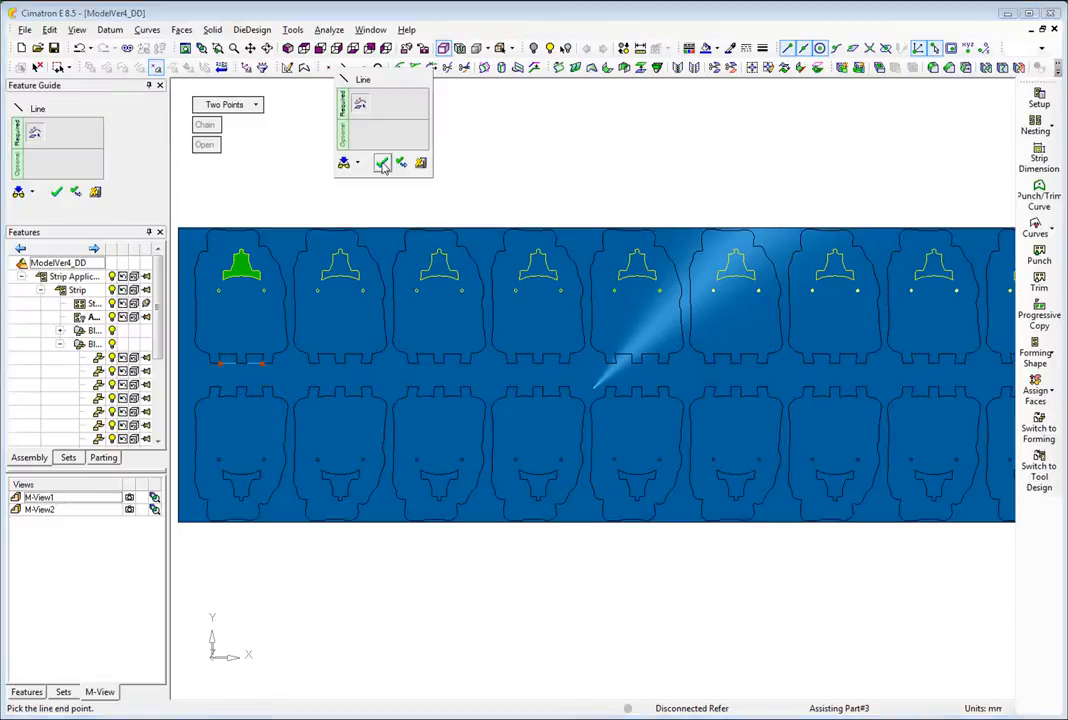
left_click(128, 461)
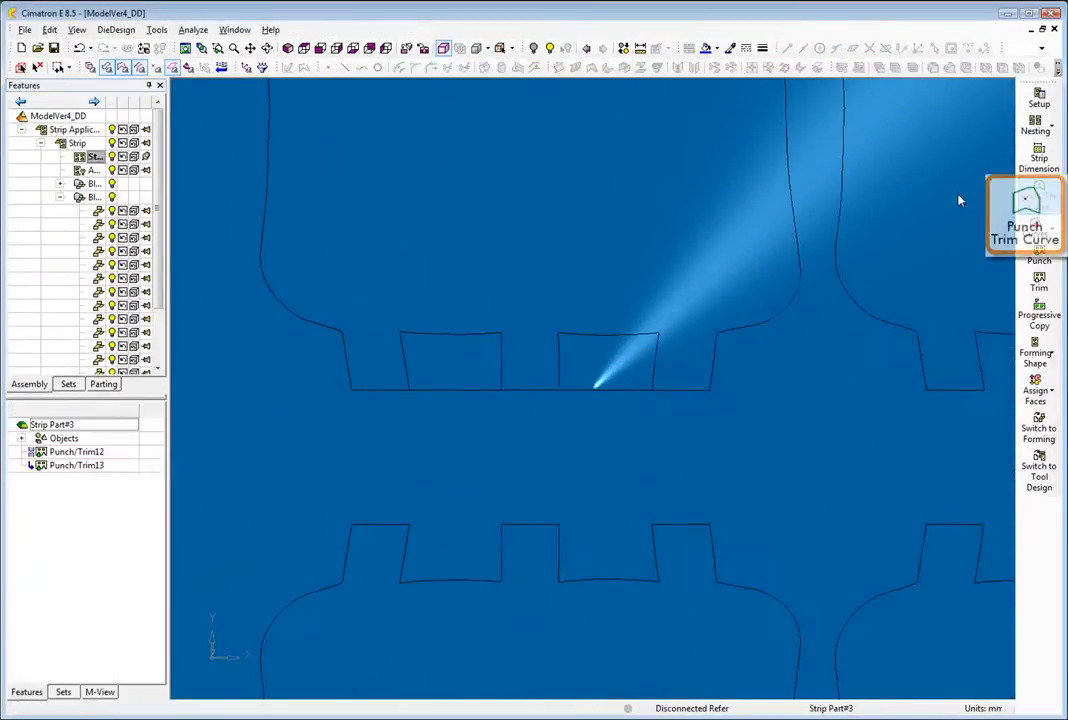
left_click(1039, 195)
left_click(418, 364)
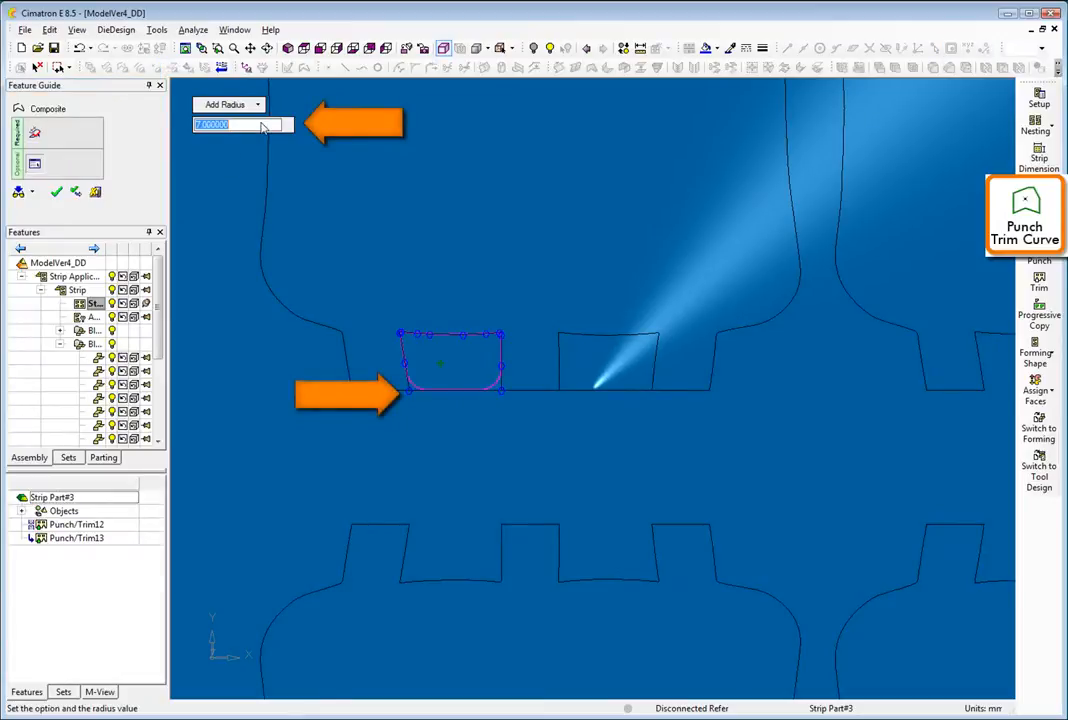
key("Return")
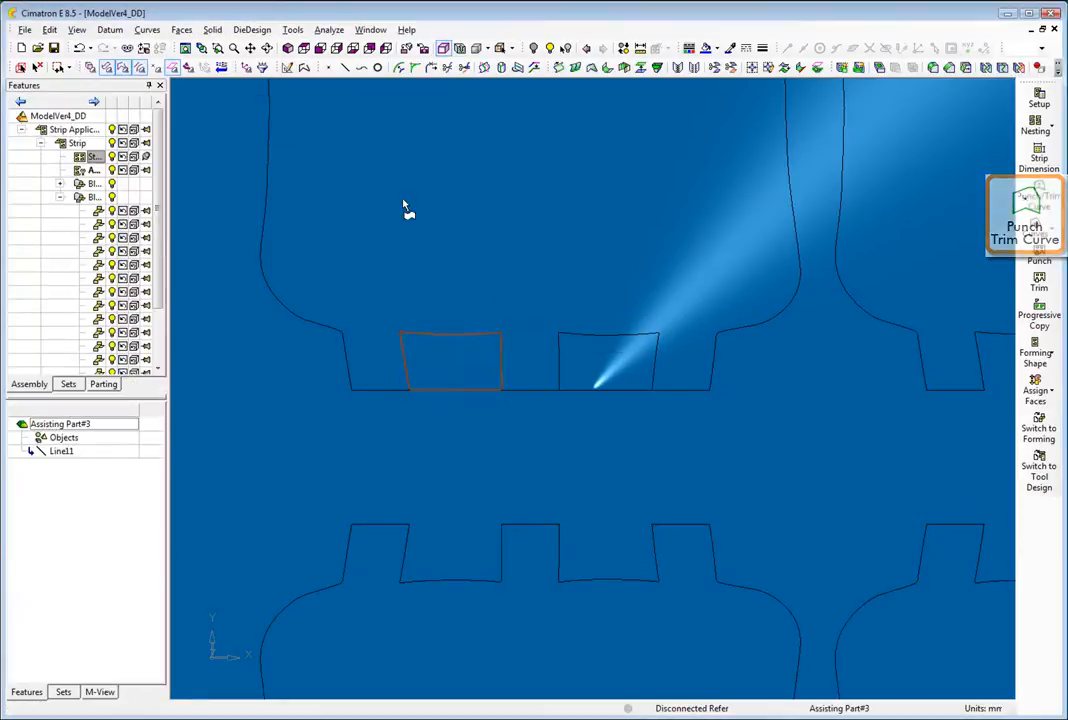
Punch the first notch contour from the first station with Keep Scraps and Trim To End
left_click(99, 691)
left_click(40, 448)
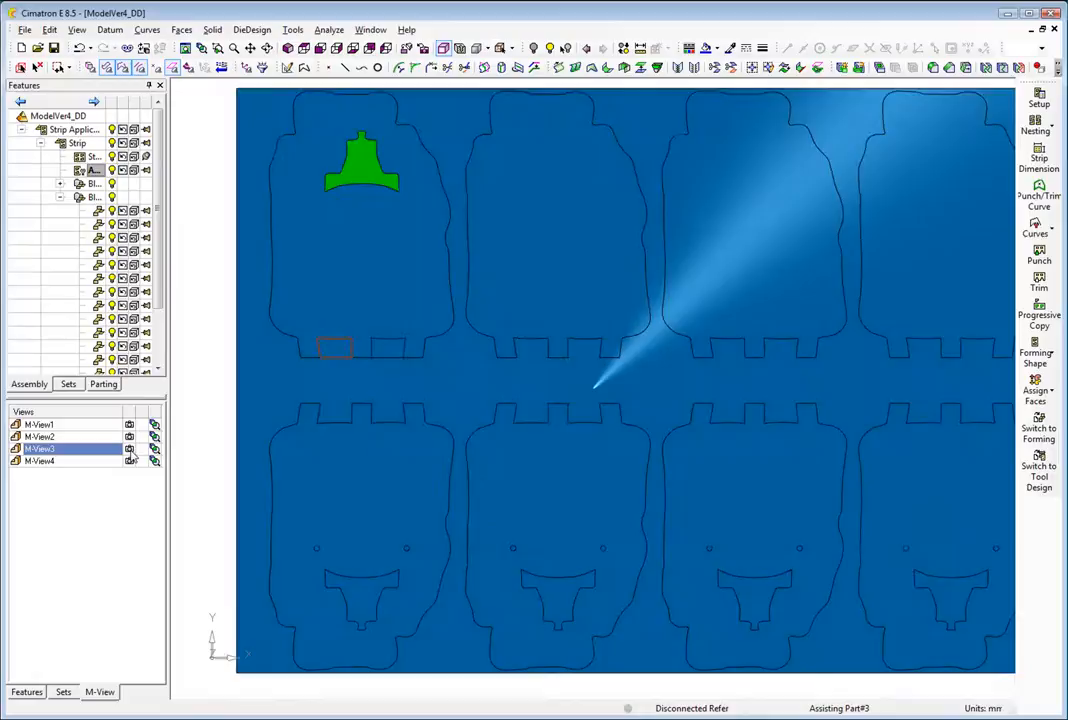
right_click(209, 340)
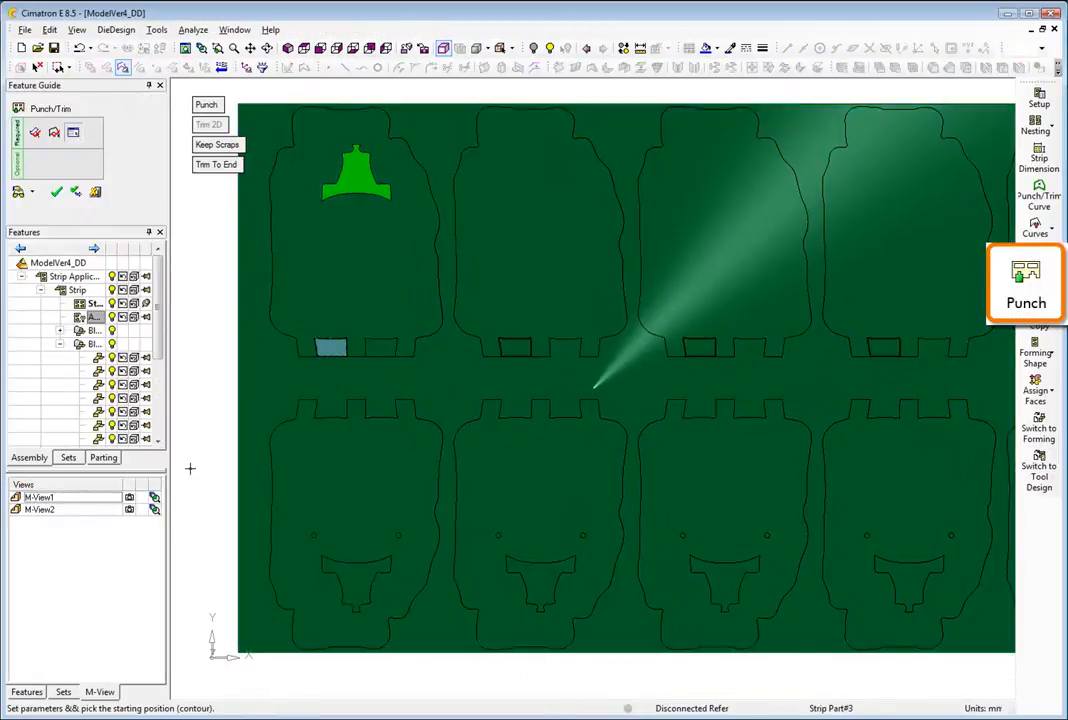
middle_click(211, 415)
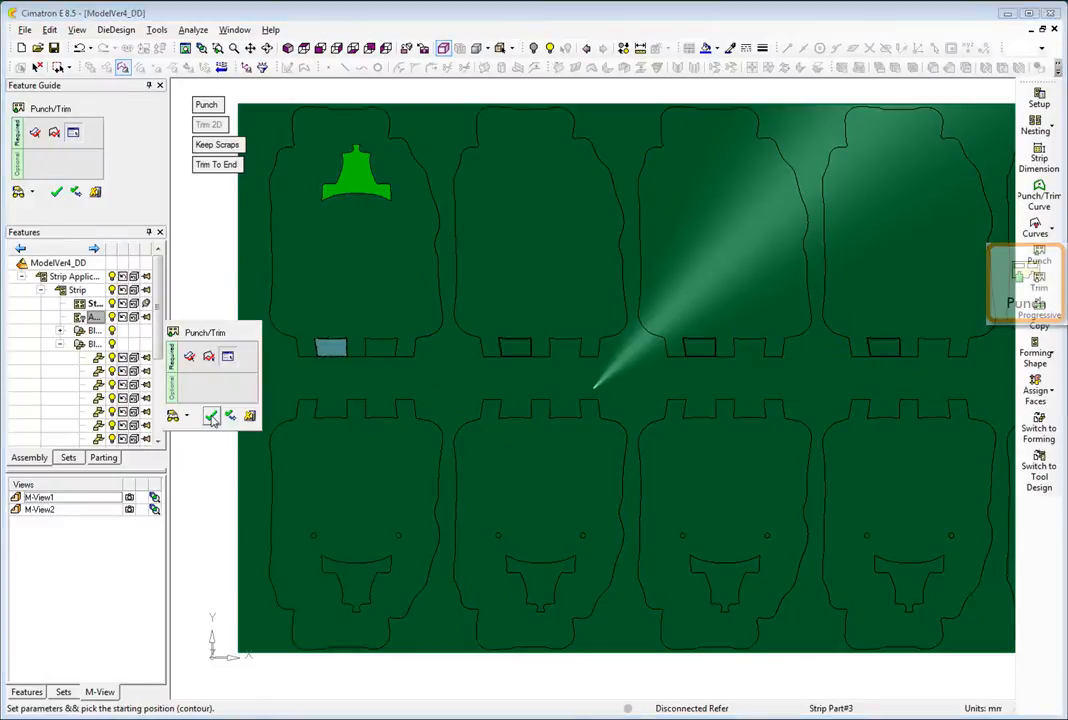
left_click(211, 416)
Create a composite curve around the second tab notch and punch it from the second station with Keep Scraps and Trim To End
right_click(211, 415)
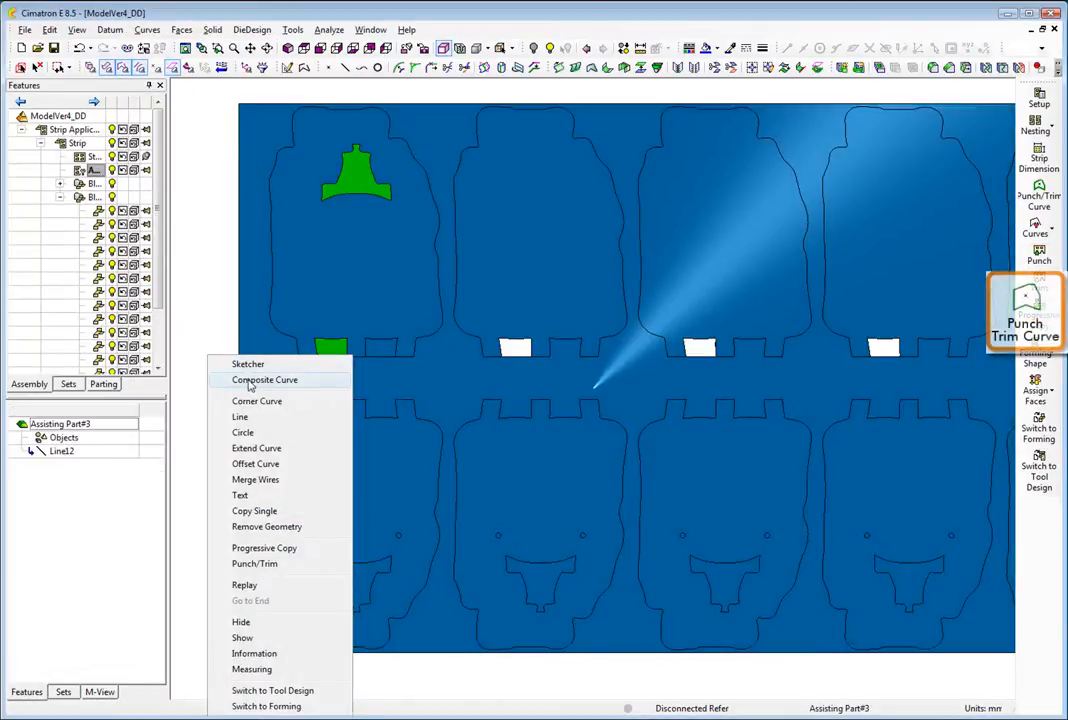
left_click(235, 379)
left_click(372, 347)
right_click(509, 318)
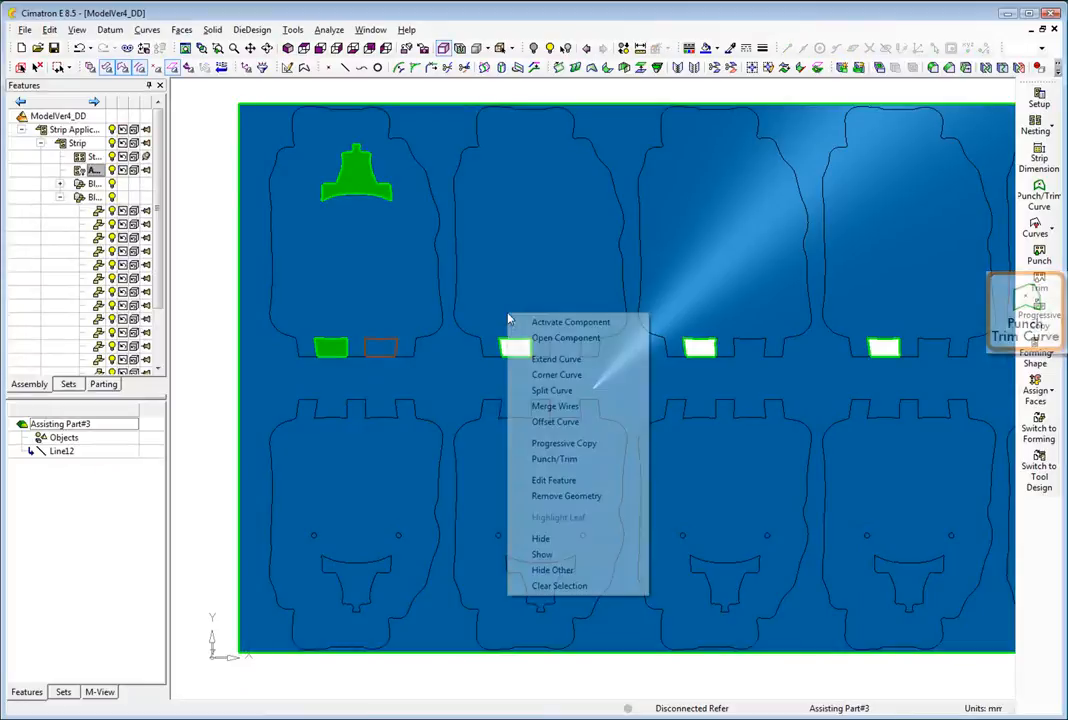
left_click(553, 459)
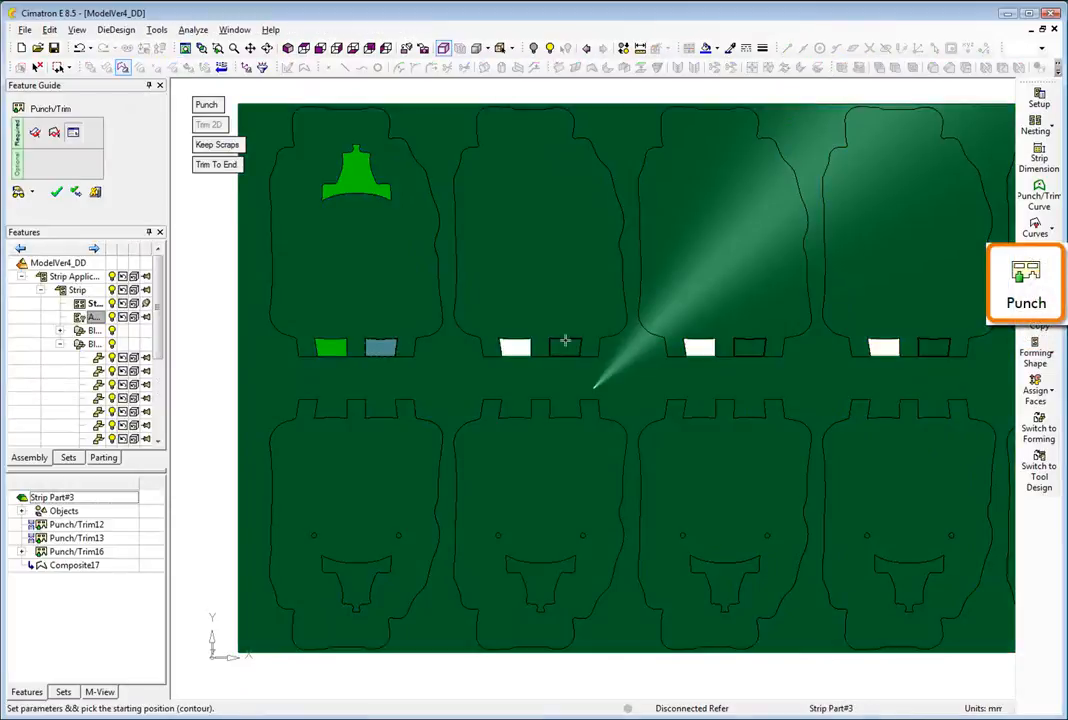
left_click(565, 341)
middle_click(558, 282)
left_click(558, 282)
Draw a diagonal line between the first upper blank's tab and the second lower blank's tab, and centre a 7.5 mm radius circle on its midpoint
left_click(346, 68)
left_click(413, 357)
left_click(483, 402)
middle_click(530, 313)
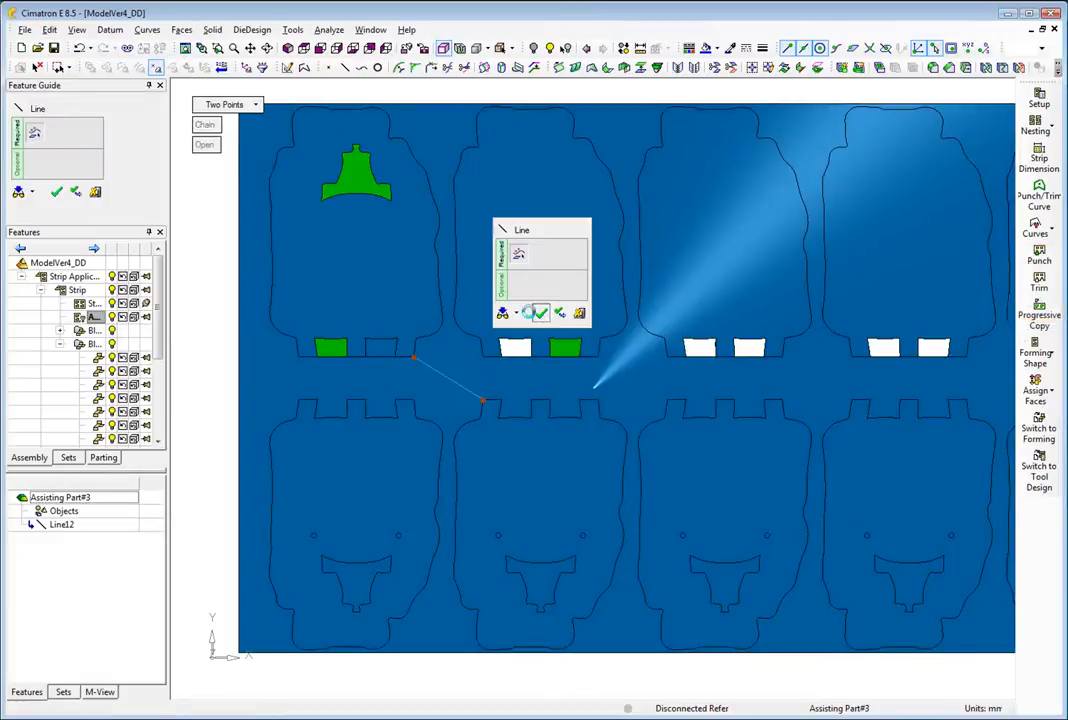
left_click(541, 313)
left_click(377, 68)
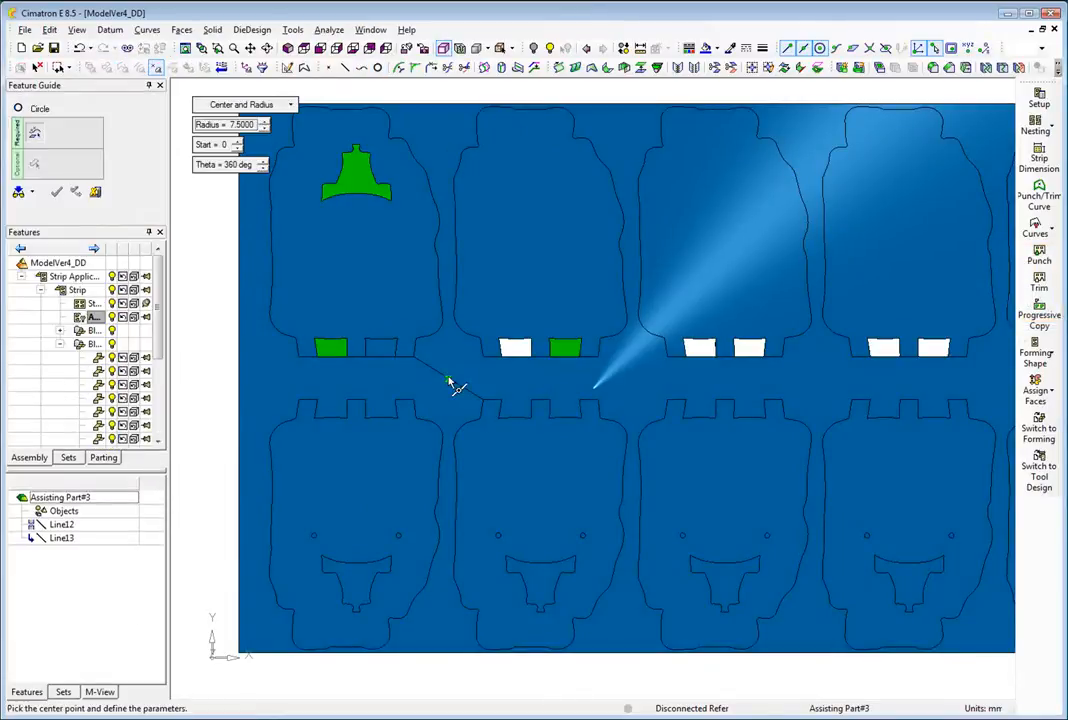
left_click(447, 377)
middle_click(453, 374)
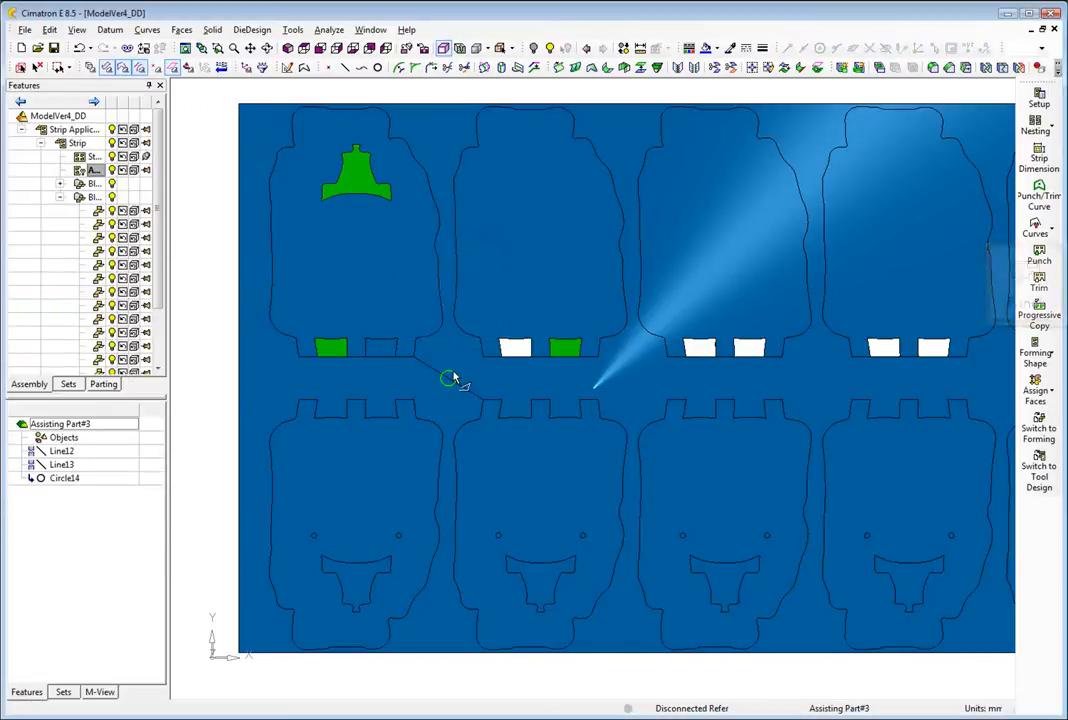
Punch the circle as a pilot hole between the two rows of blanks, repeating along the strip
right_click(442, 302)
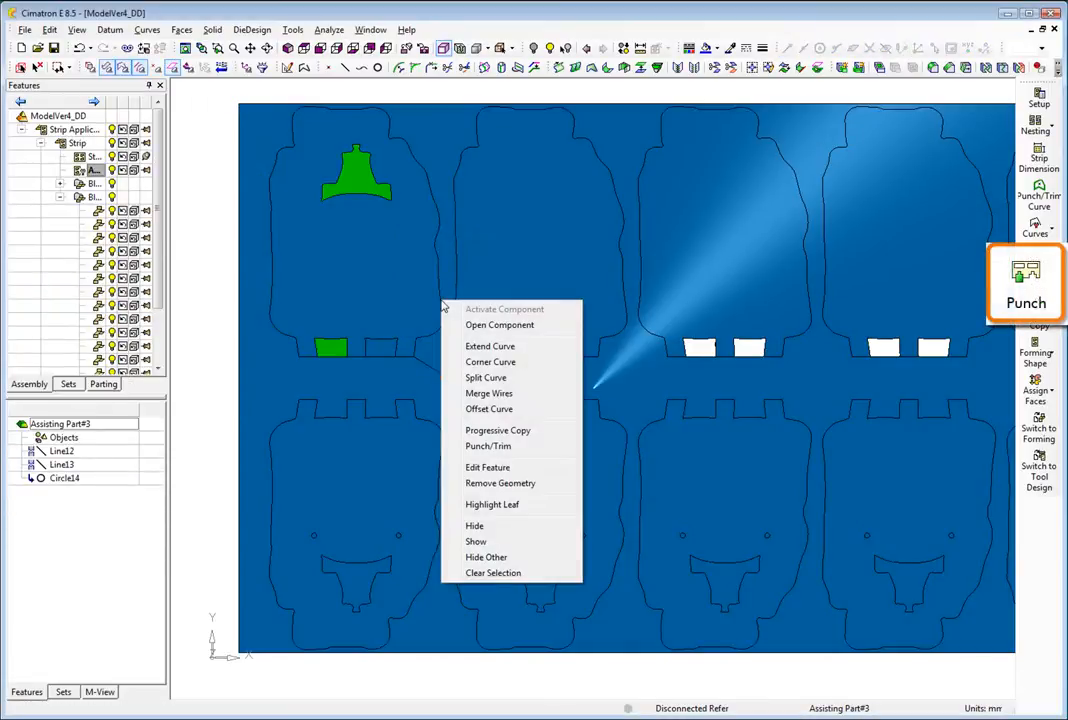
left_click(475, 447)
left_click(395, 413)
Sketch a line joining the facing tab corners of the first two upper blanks and a circle centred on the first pilot hole
right_click(204, 336)
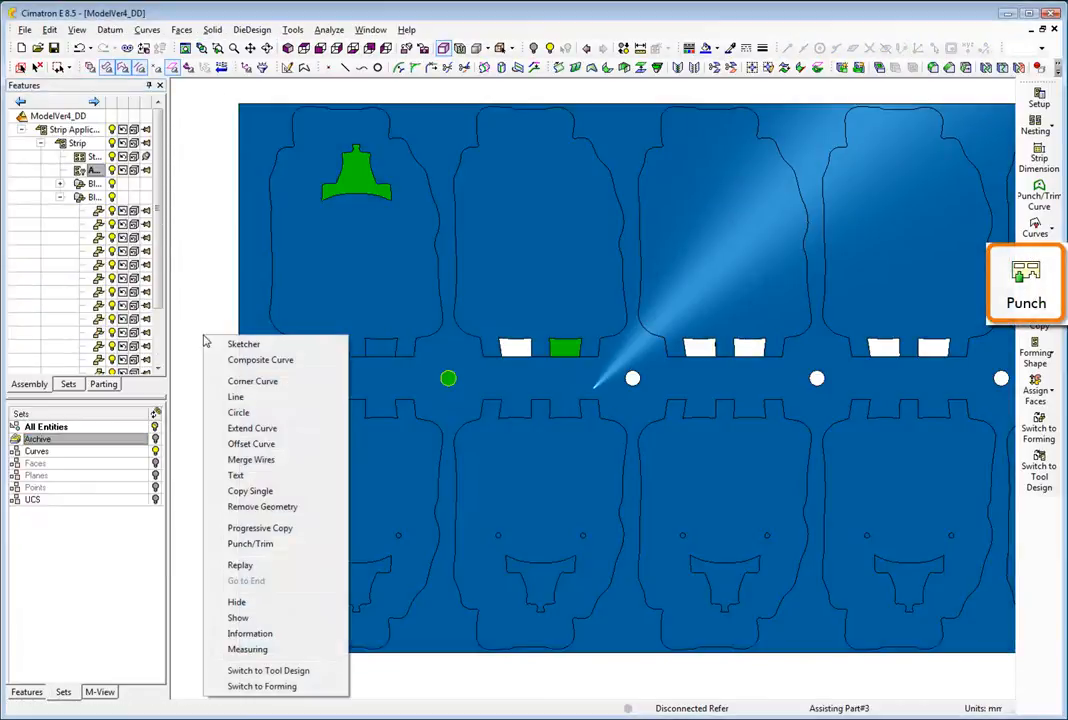
left_click(243, 344)
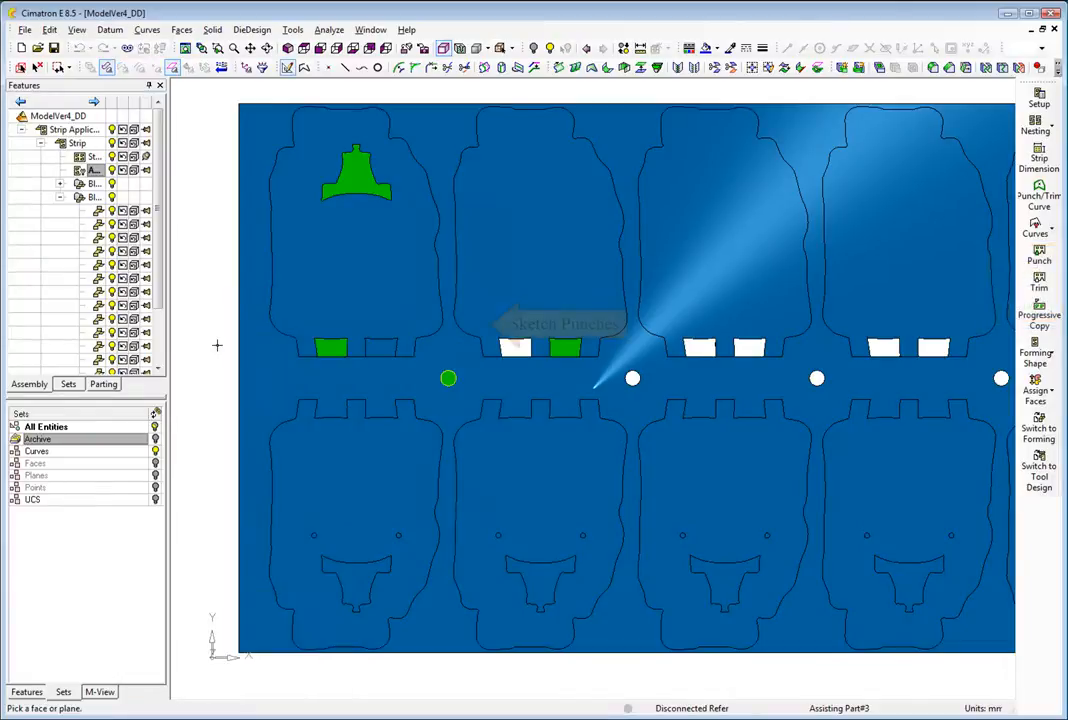
right_click(208, 431)
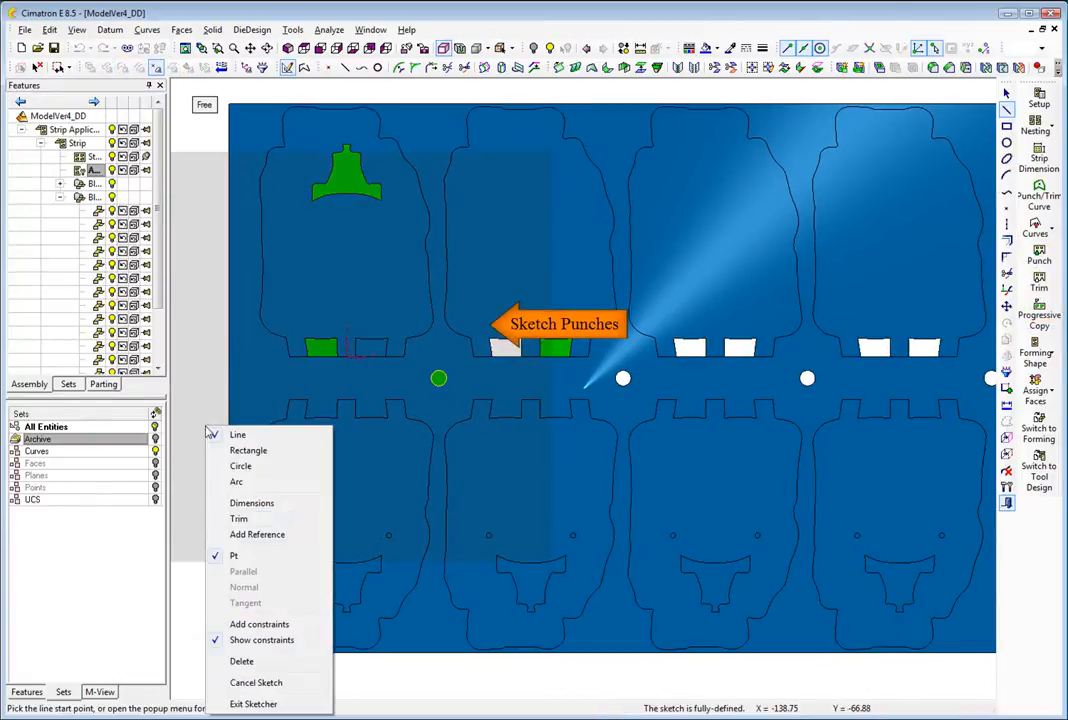
left_click(240, 535)
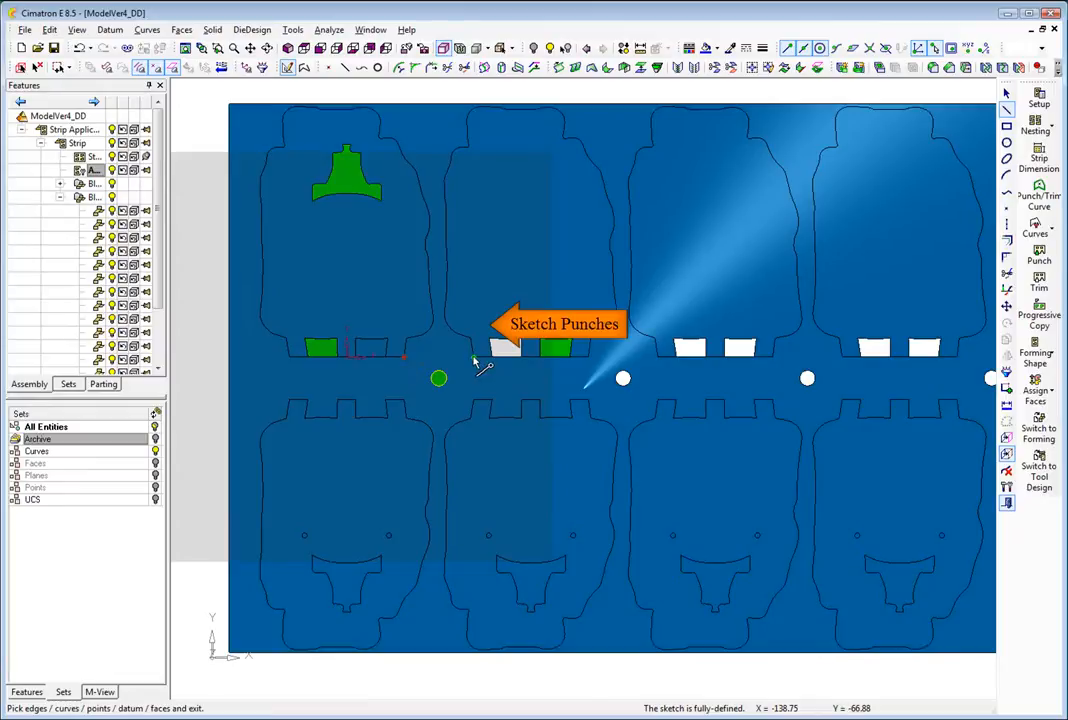
left_click(473, 359)
middle_click(474, 359)
left_click(1007, 143)
left_click(438, 378)
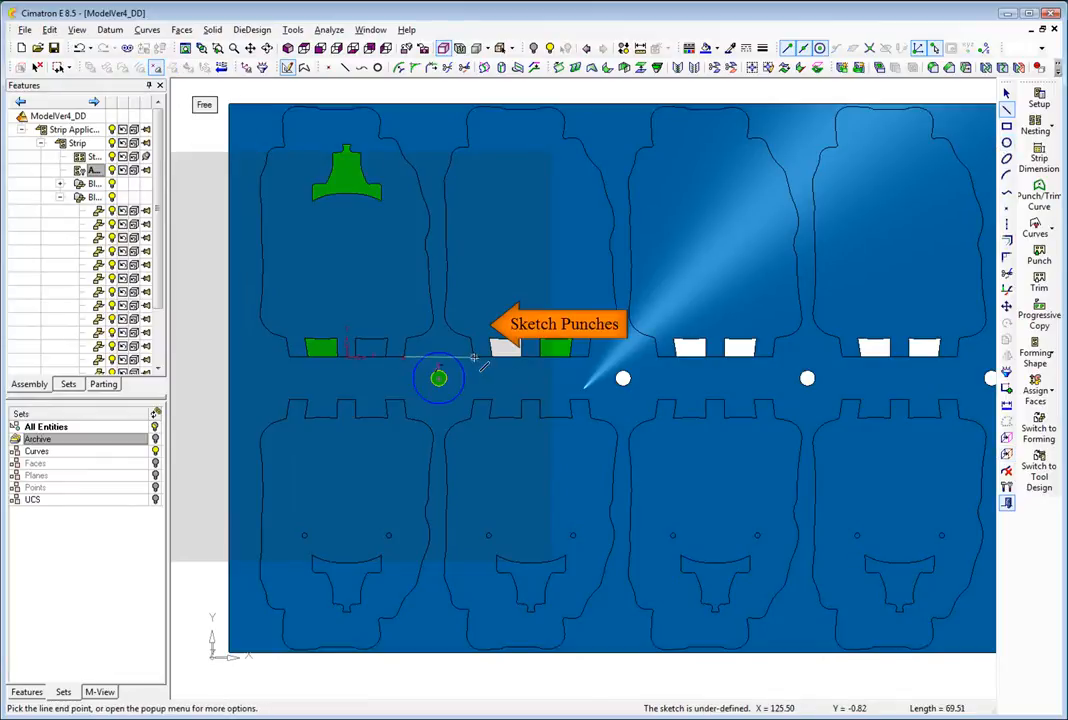
Dimension the circle around the pilot hole with a 60 mm diameter
right_click(527, 380)
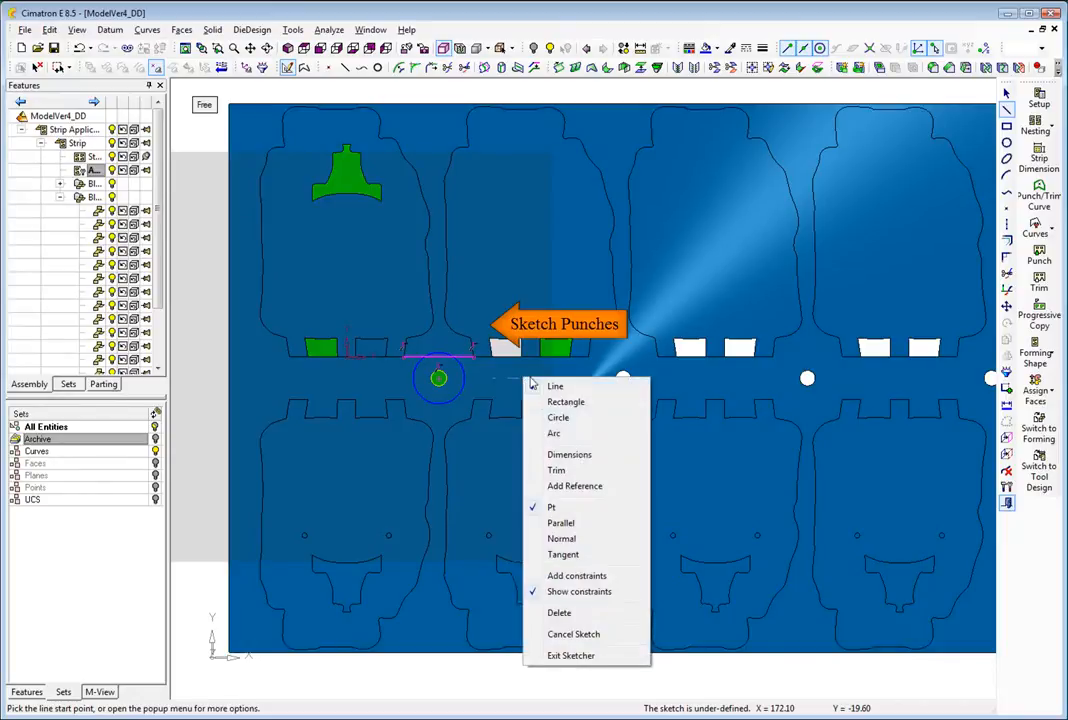
left_click(566, 455)
left_click(508, 388)
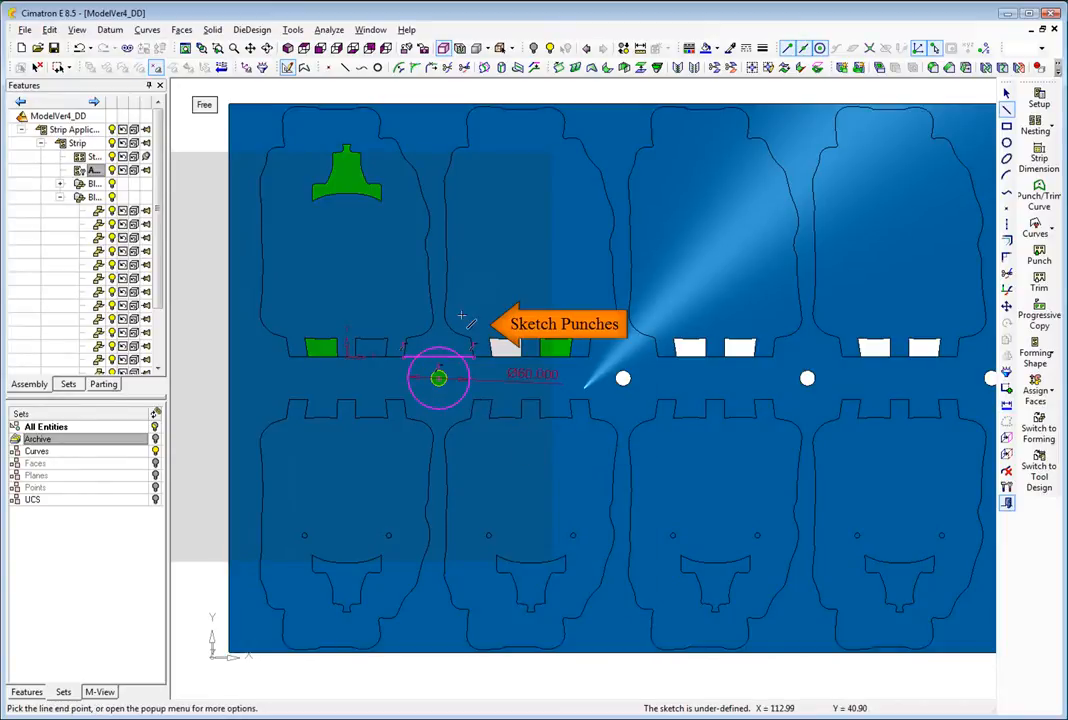
Sketch two narrow rectangles across the gap between the first two upper blanks and a 186 mm wide open outline above them, finishing the sketch
left_click(457, 190)
right_click(518, 119)
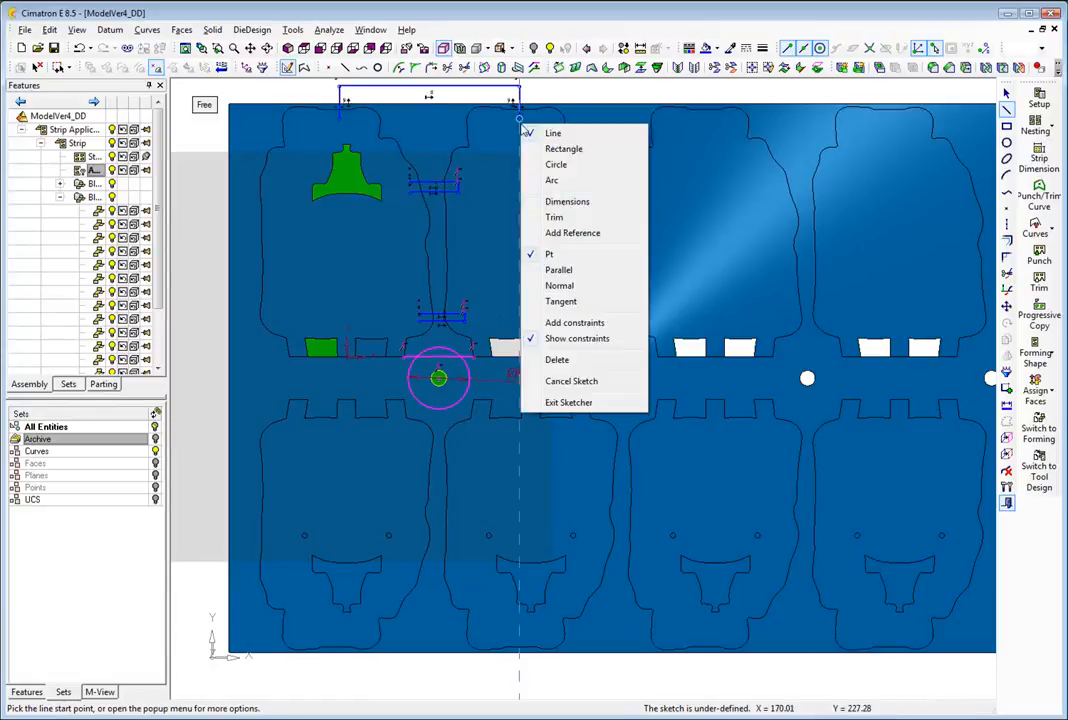
left_click(566, 202)
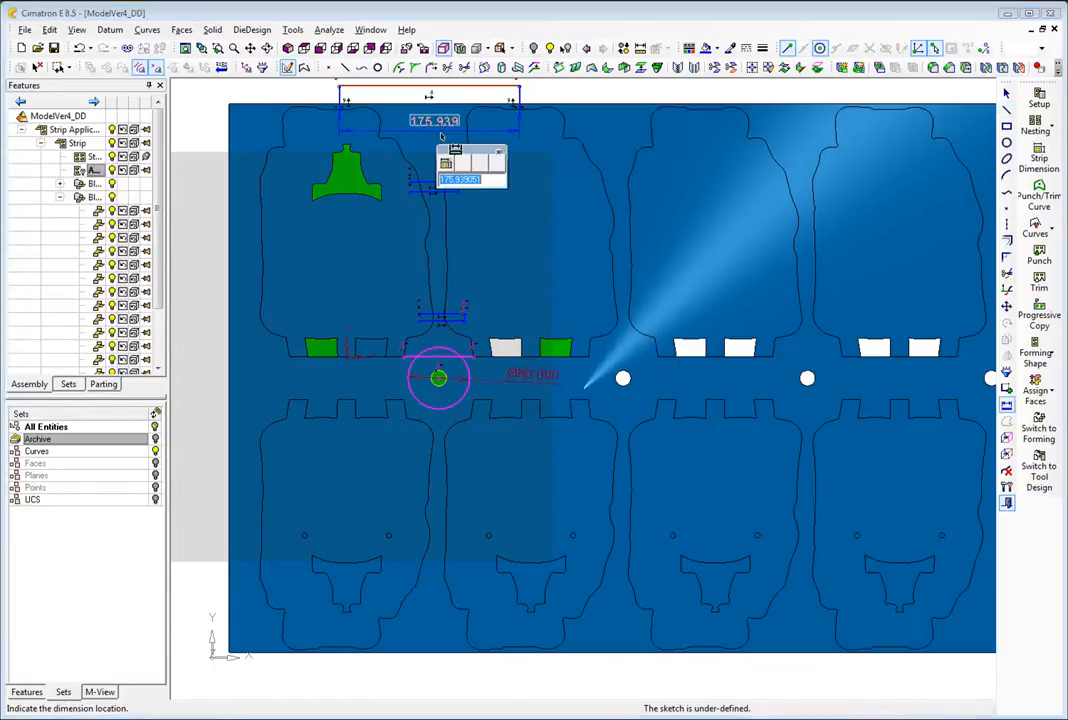
left_click(444, 127)
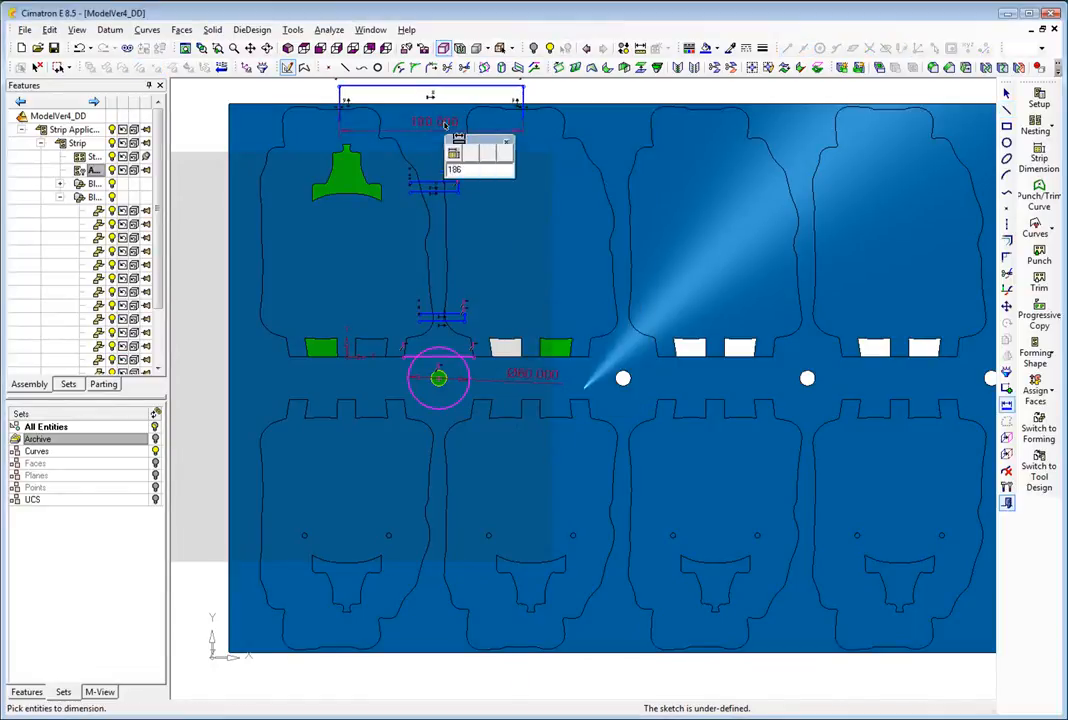
right_click(519, 233)
left_click(556, 431)
Create a composite curve around the middle part of the gap between the first two upper blanks
right_click(226, 341)
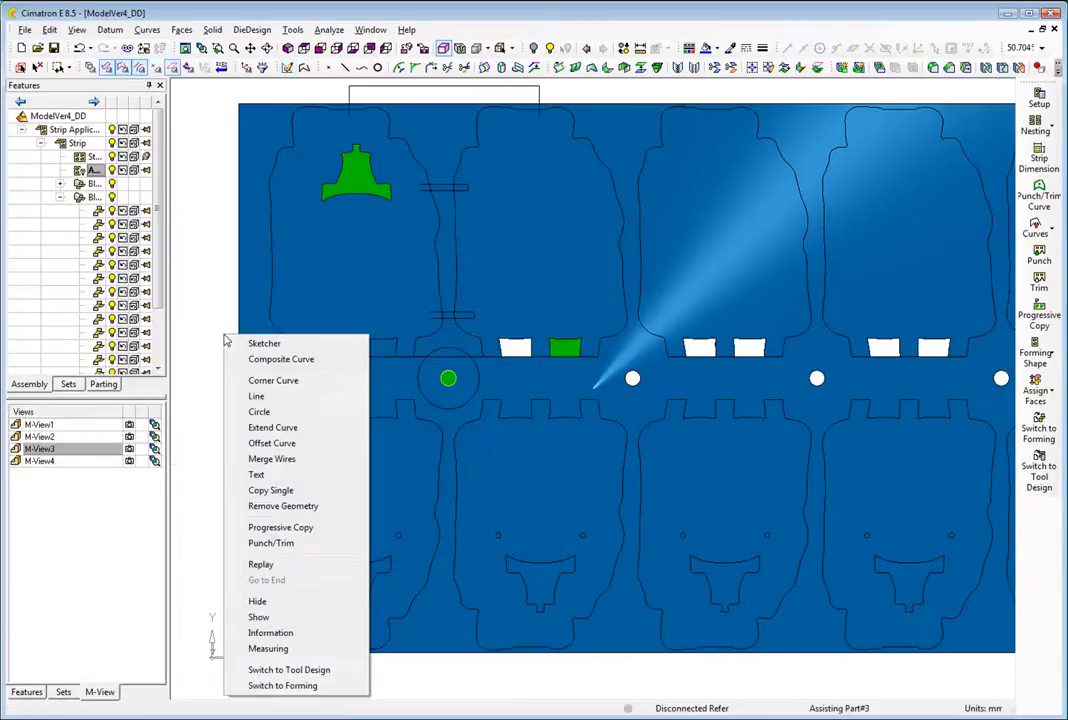
left_click(268, 360)
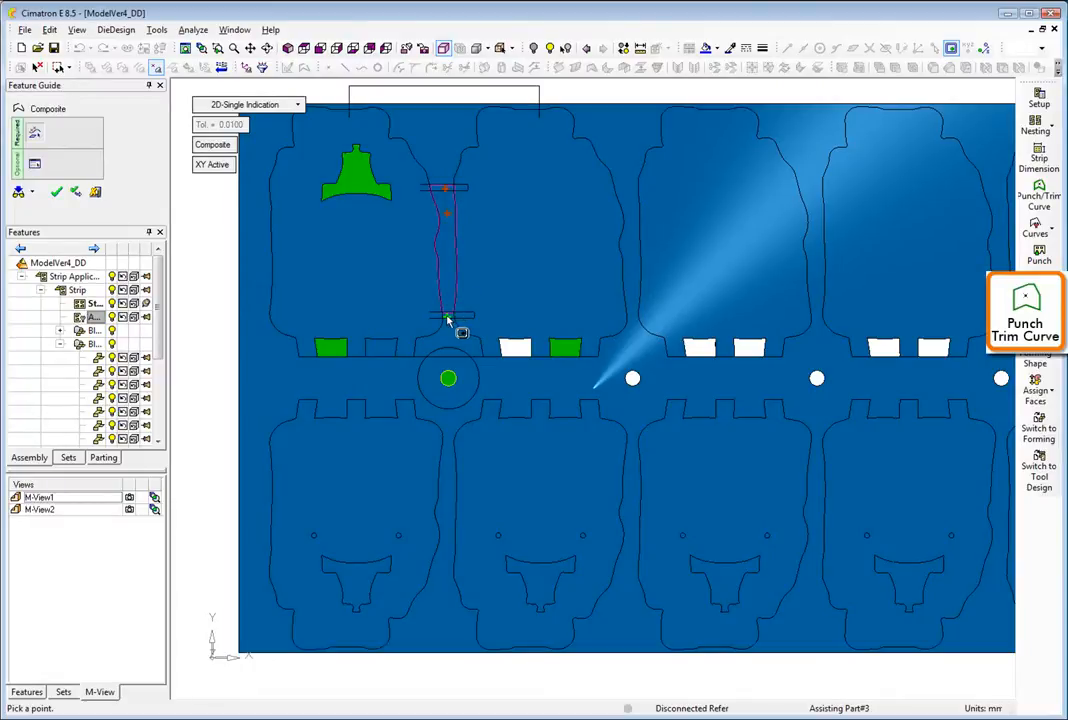
middle_click(370, 261)
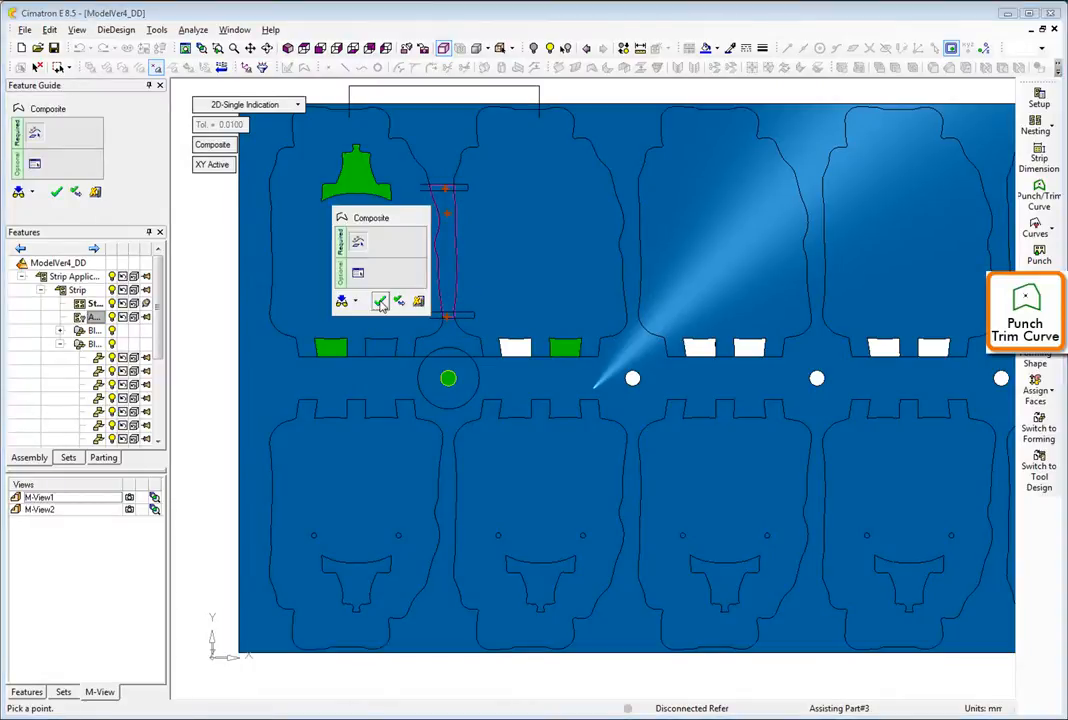
left_click(381, 304)
Punch the middle gap contour with Keep Scraps and Trim To End, starting between the fourth and fifth upper blanks
right_click(383, 306)
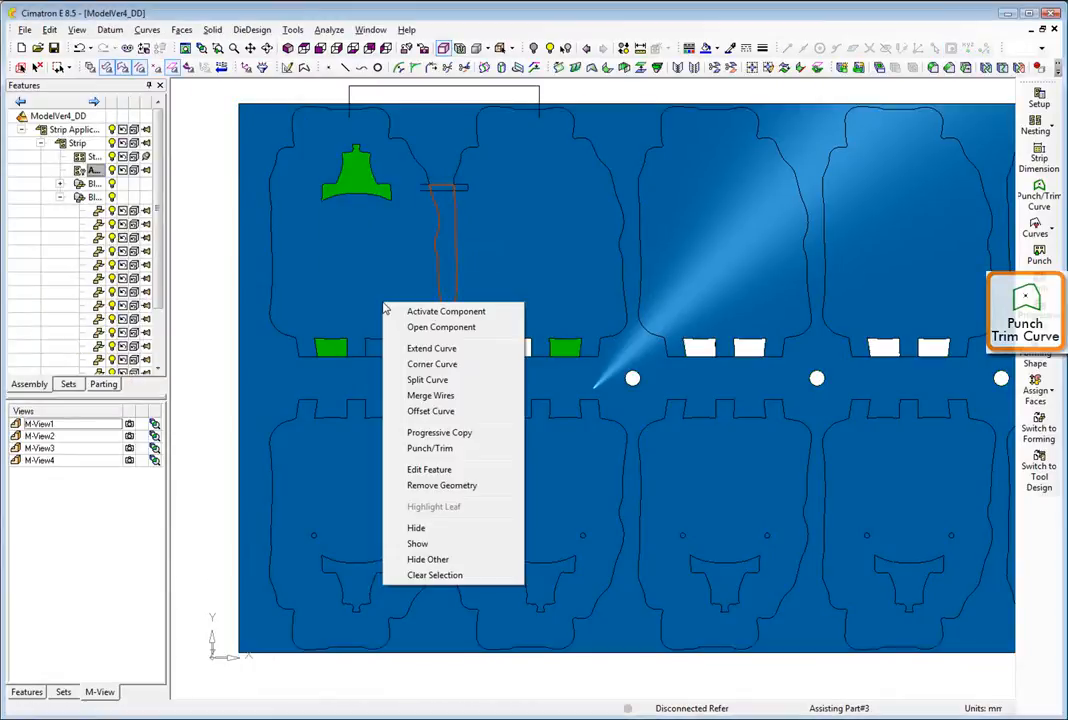
left_click(428, 448)
left_click(132, 512)
left_click(478, 320)
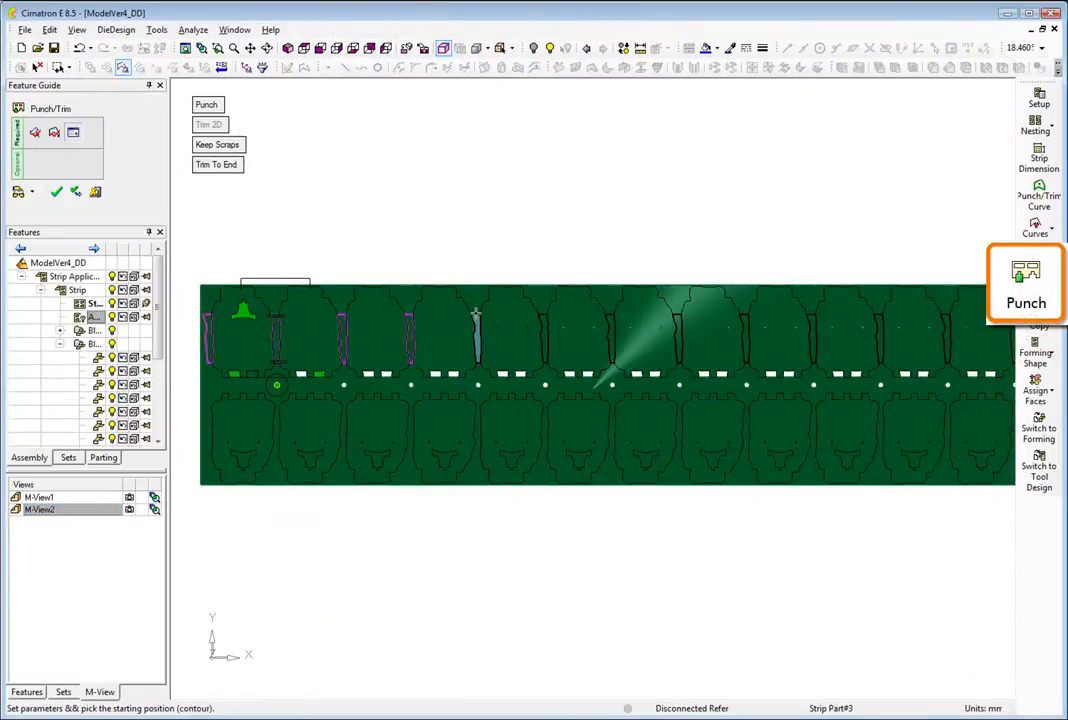
middle_click(434, 205)
Create a composite curve around the outer scrap area above the gap between the first two upper blanks
left_click(129, 449)
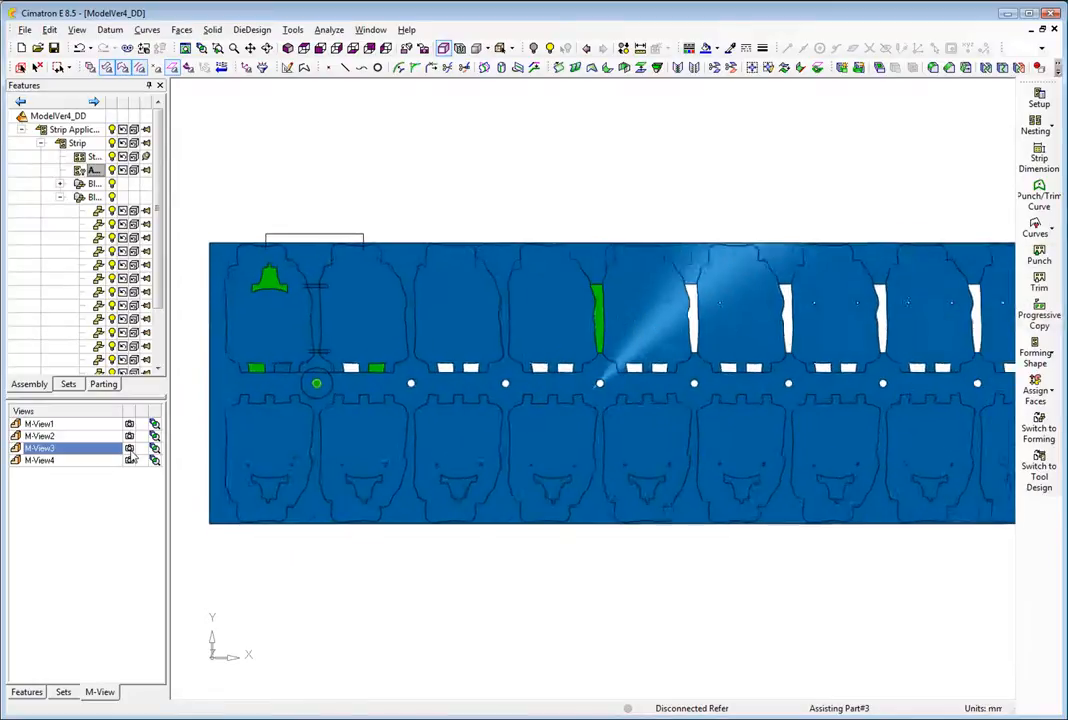
right_click(199, 195)
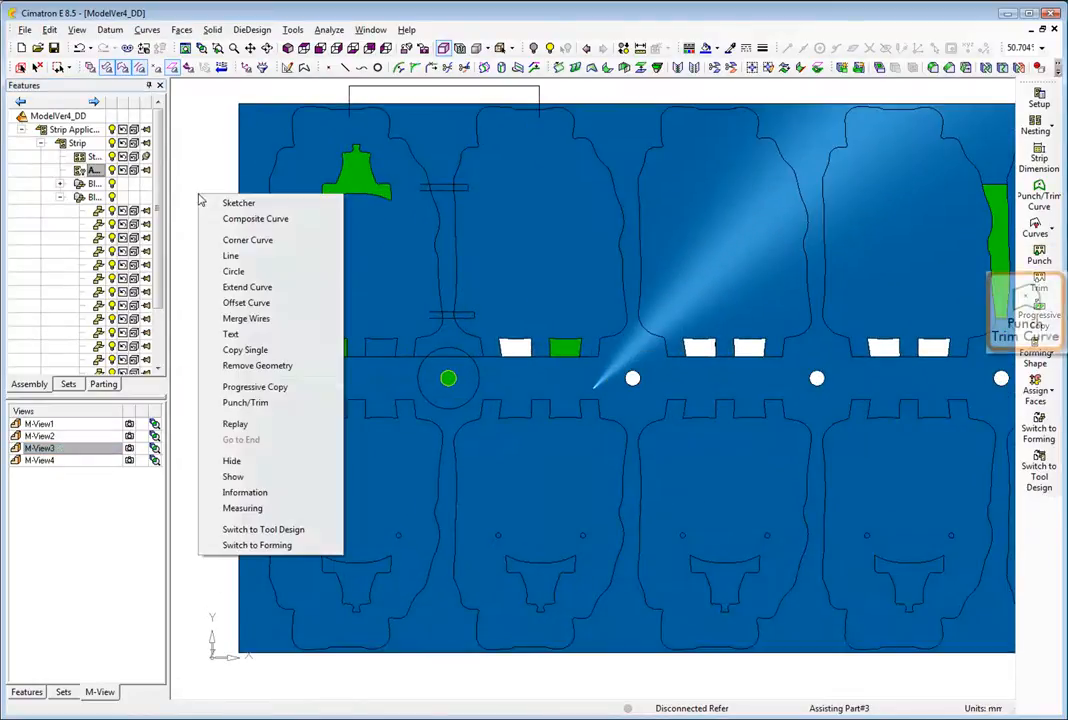
left_click(230, 219)
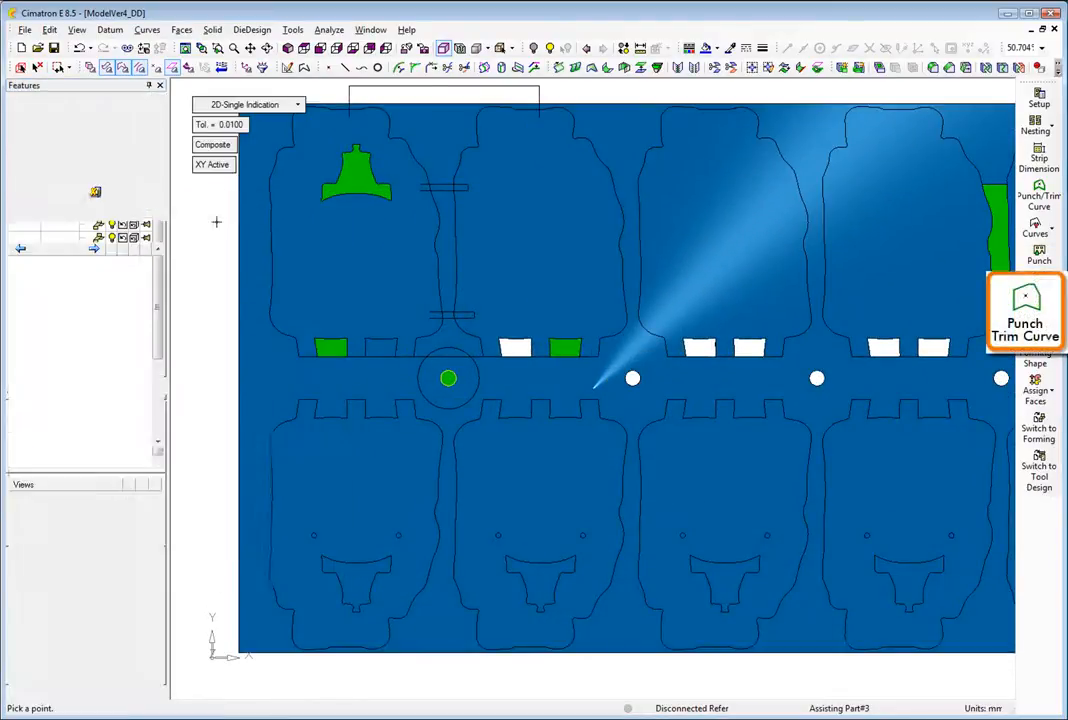
right_click(447, 162)
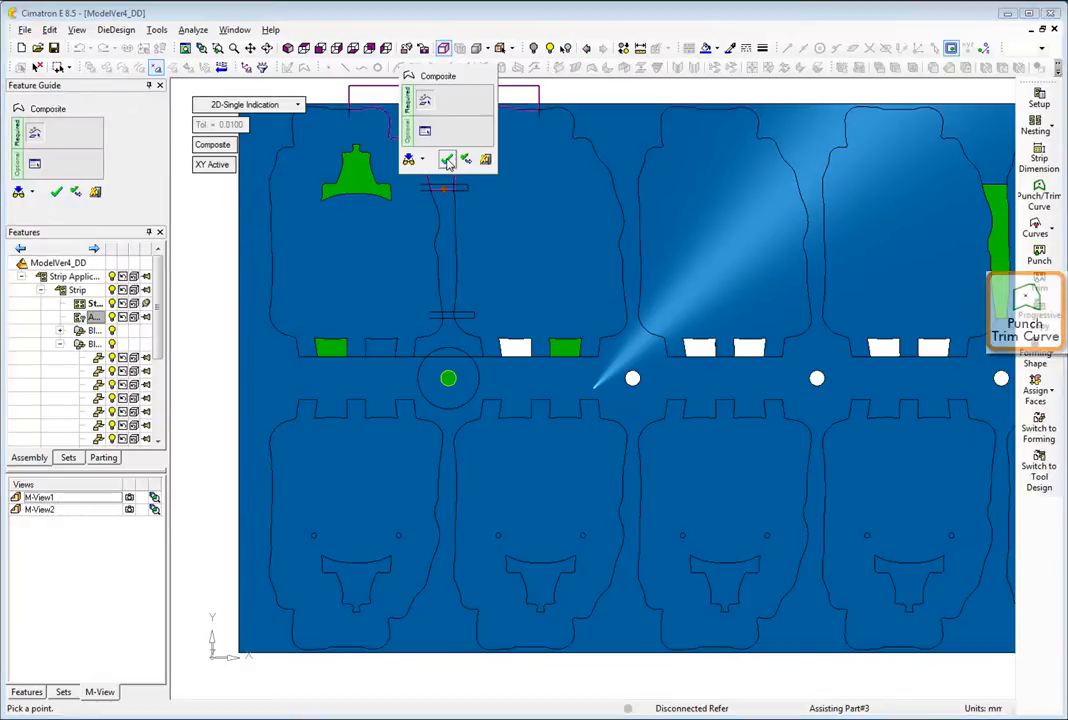
left_click(446, 157)
Punch the outer scrap contour with Keep Scraps and Trim To End, starting between the fifth and sixth upper blanks
right_click(449, 165)
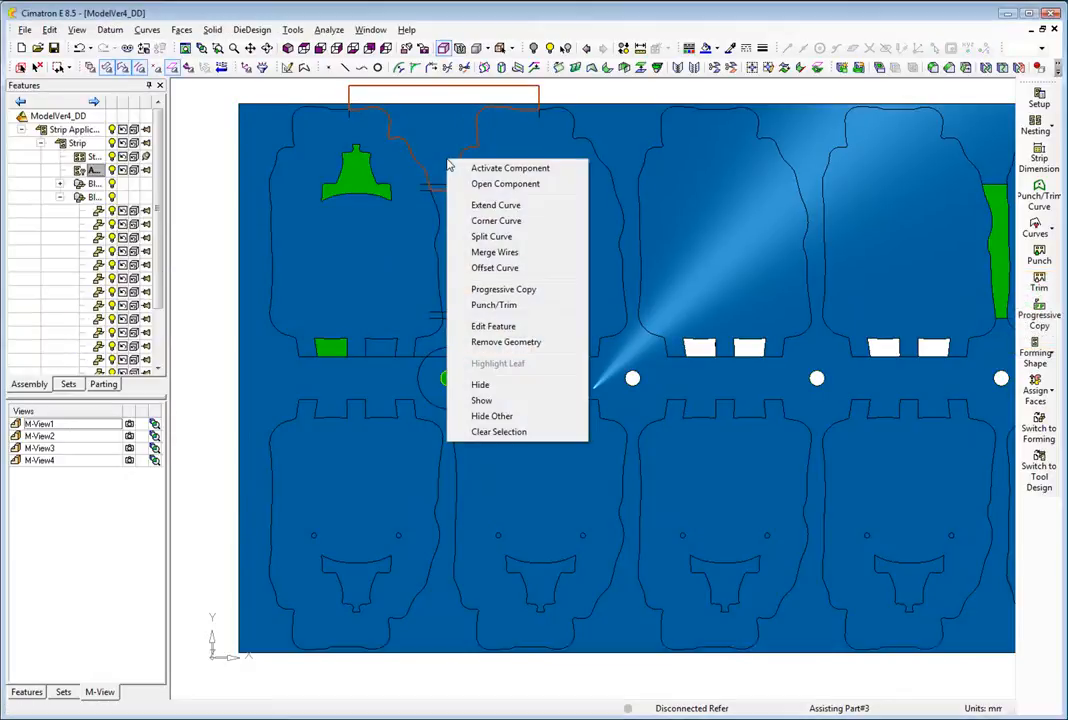
left_click(490, 305)
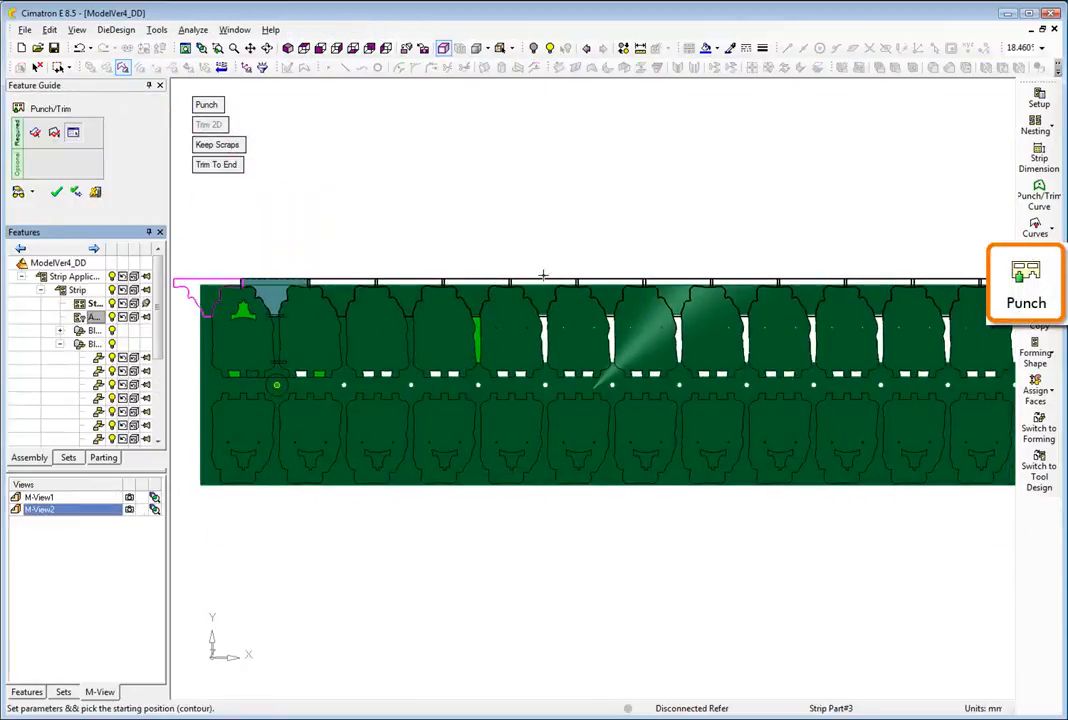
left_click(546, 285)
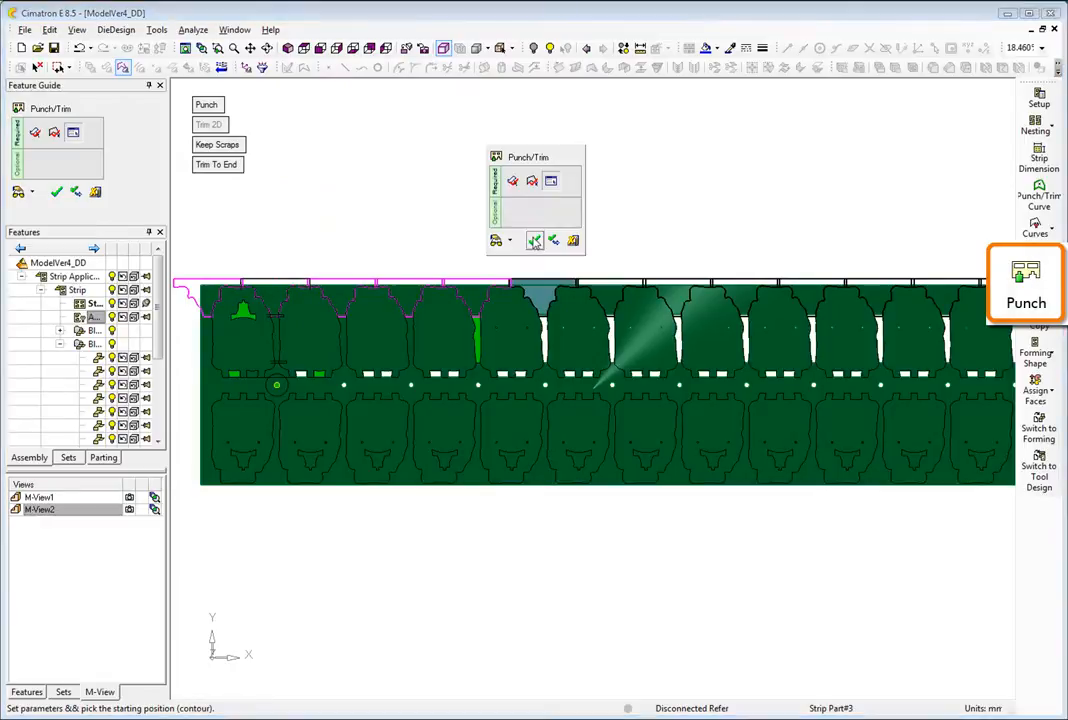
left_click(536, 240)
Create a composite curve around the scrap area between the first two upper blanks' tabs, bounded below by the circle's arc
scroll(180, 388, "up", 5)
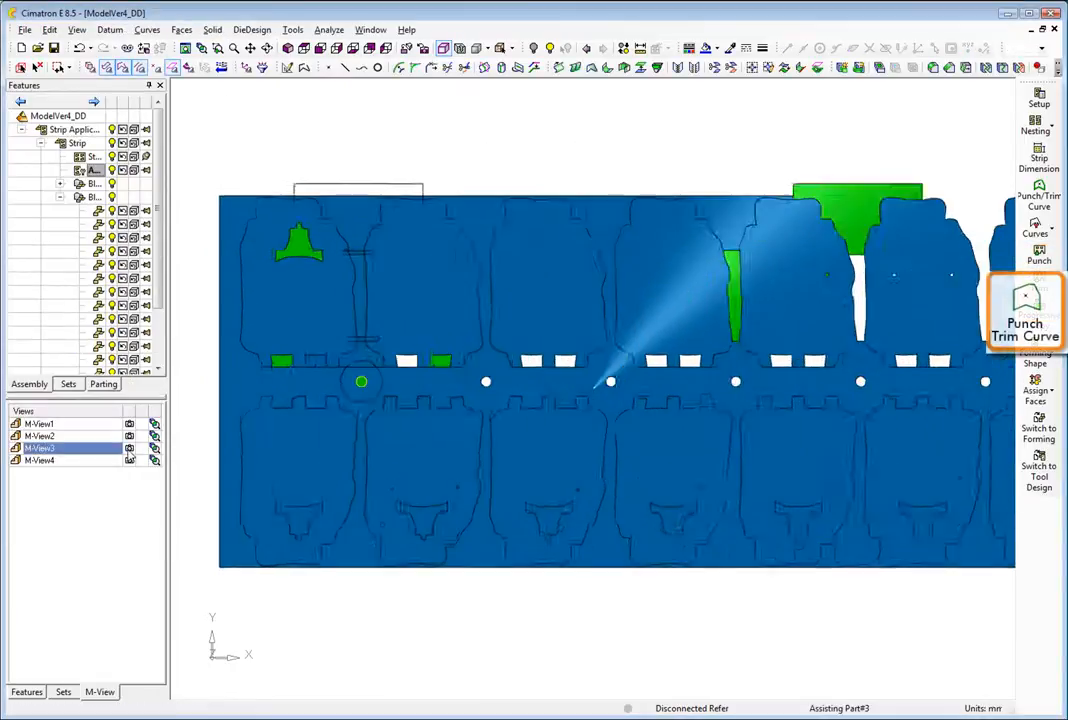
right_click(194, 307)
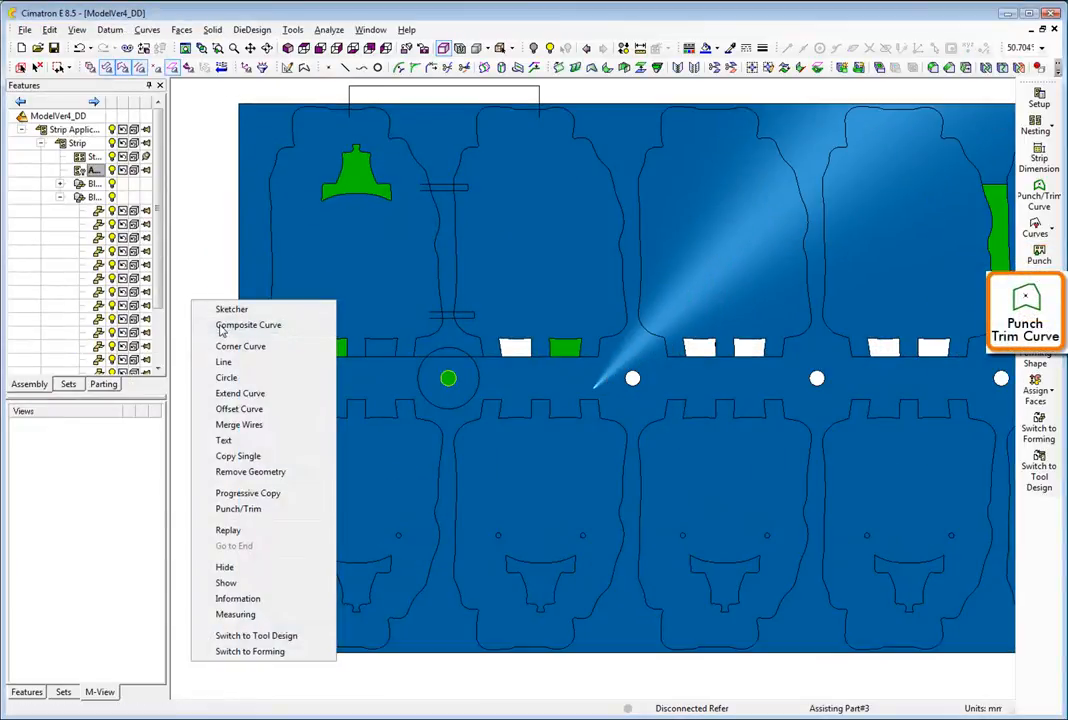
left_click(222, 326)
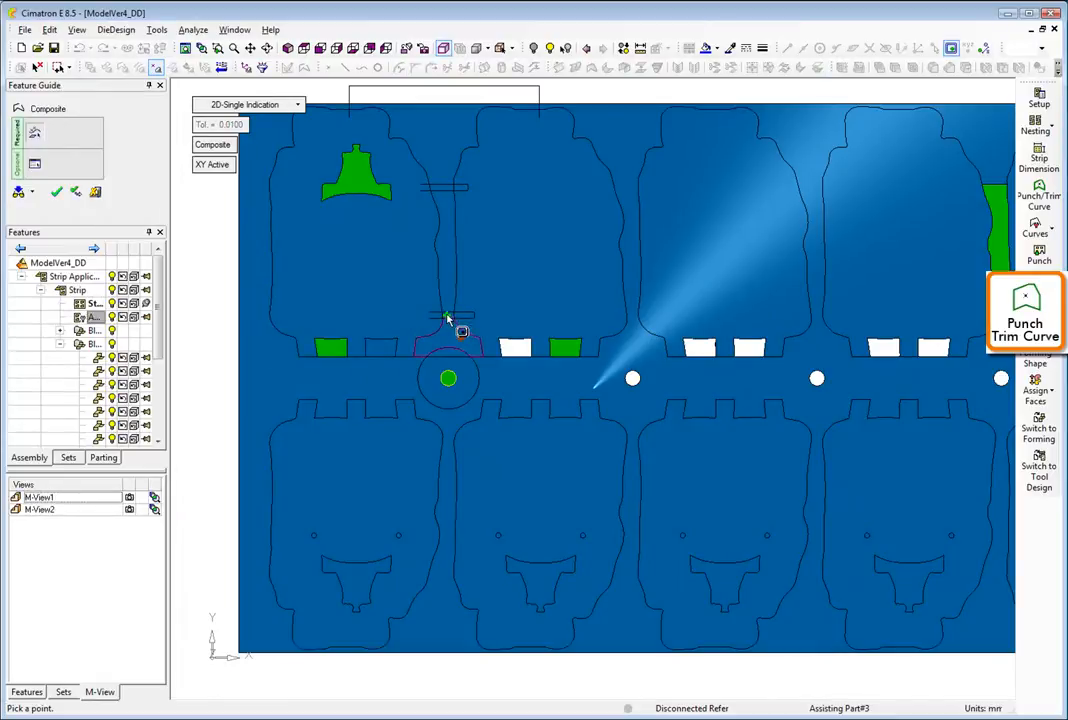
middle_click(446, 286)
left_click(446, 284)
Punch the lower scrap contour with Keep Scraps and Trim To End, starting between the fifth and sixth upper blanks
right_click(326, 291)
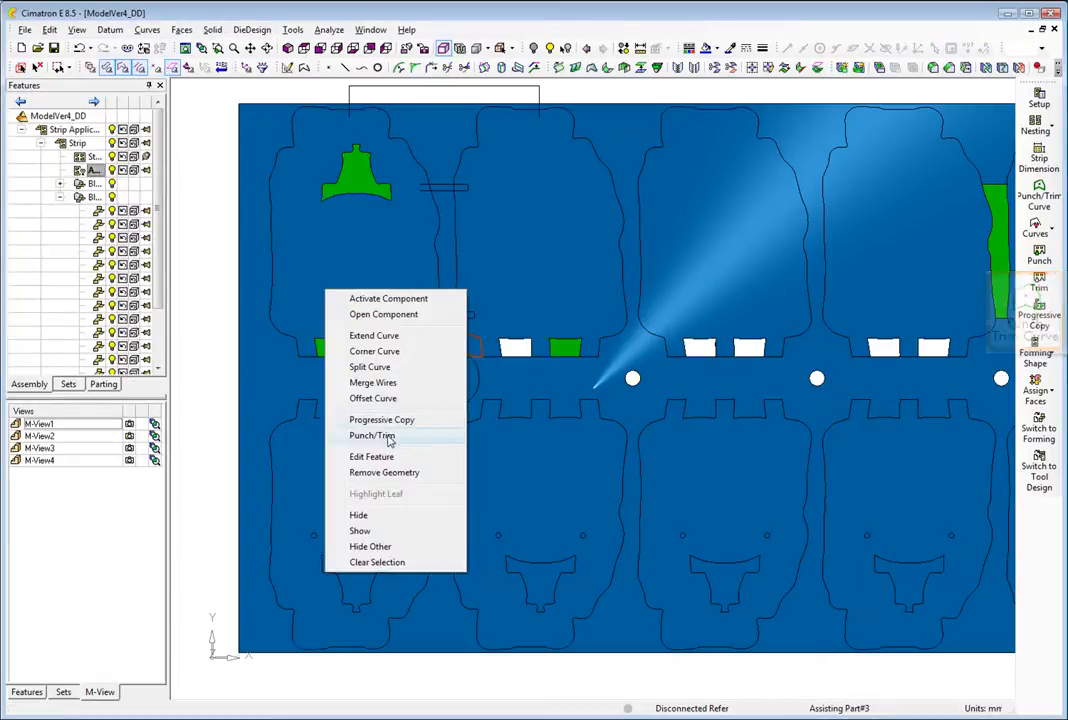
left_click(389, 437)
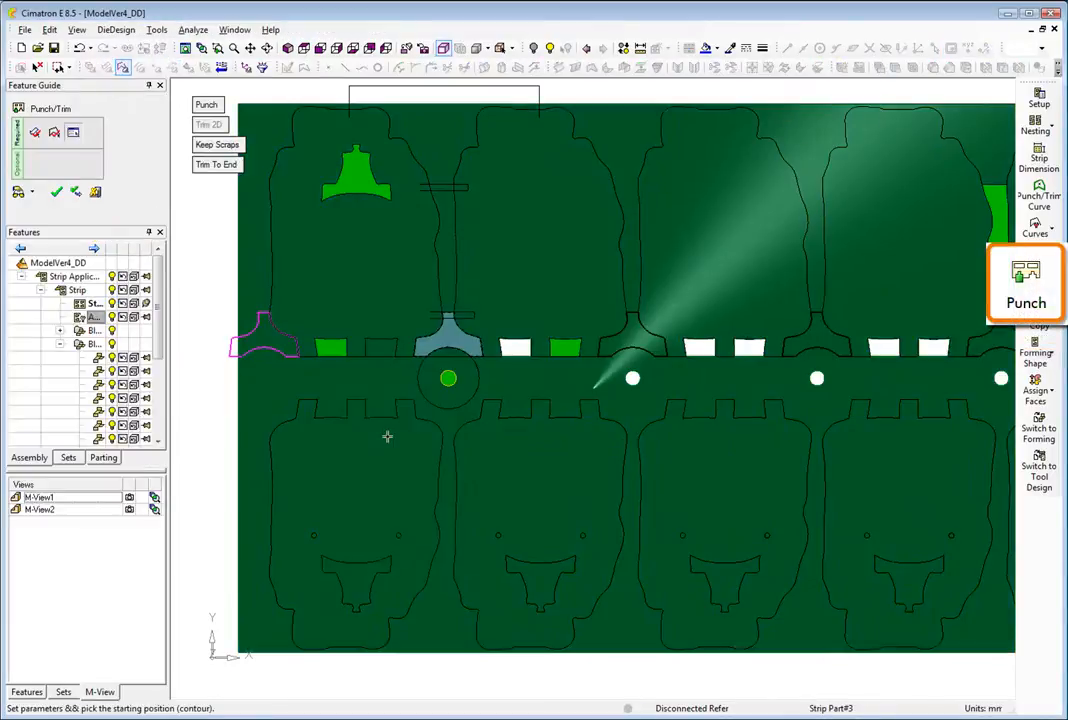
left_click(130, 510)
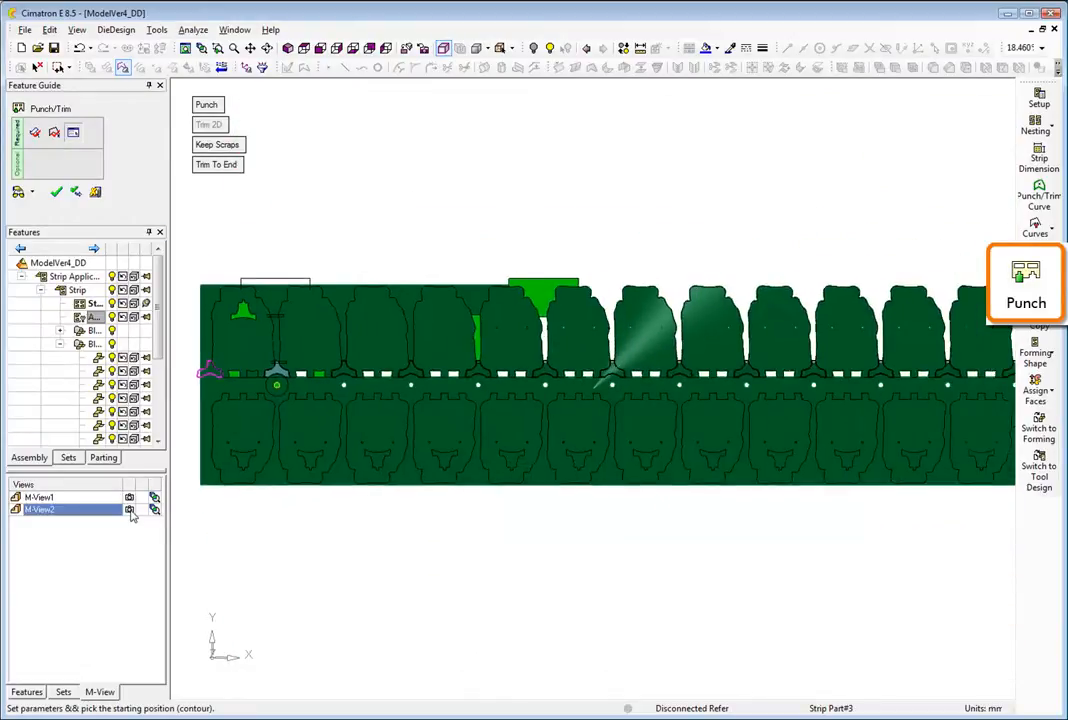
left_click(552, 382)
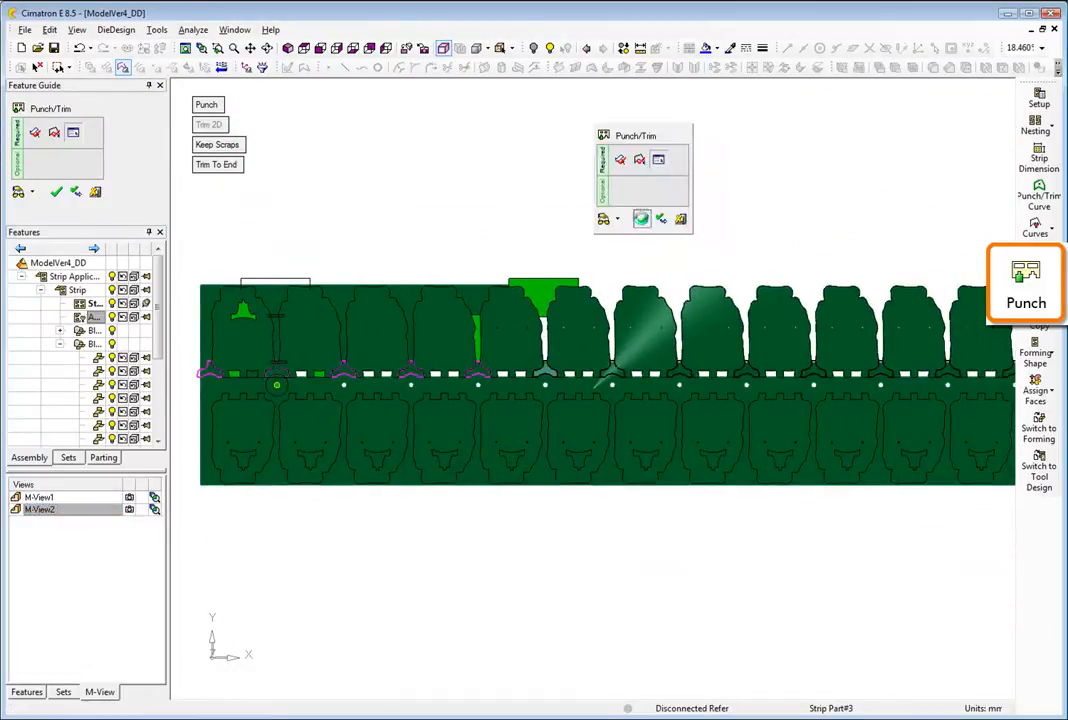
middle_click(552, 382)
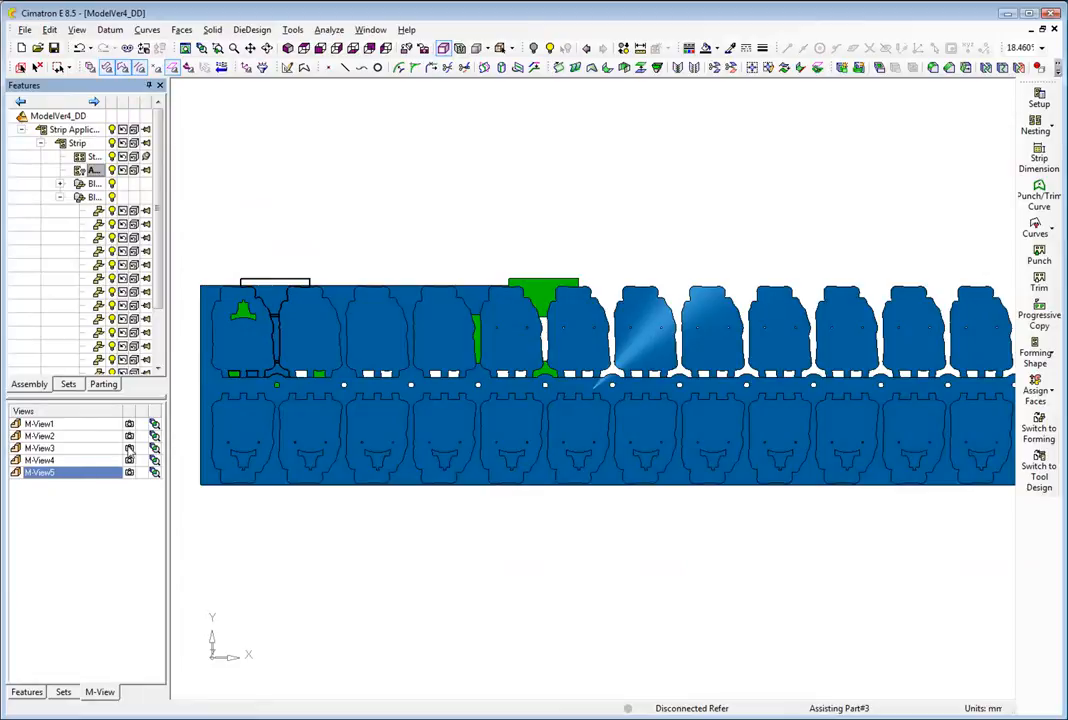
Create a Defined by datum plane at the midpoint of the strip's short starting edge, running between the two rows of blanks
left_click(129, 448)
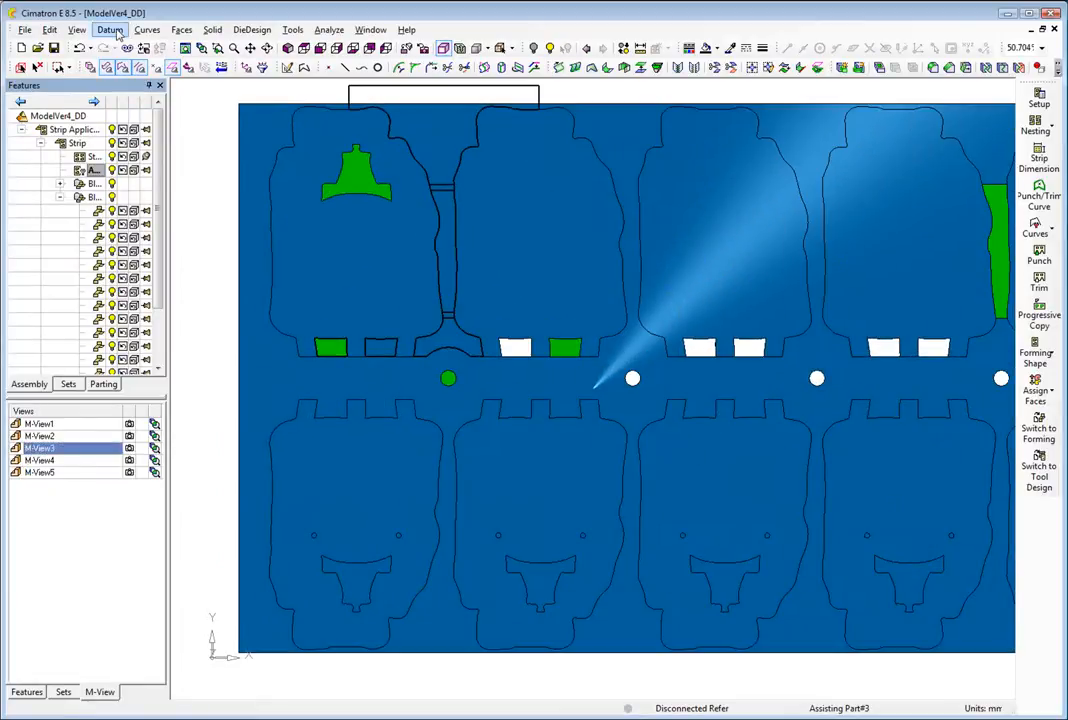
left_click(110, 30)
mouse_move(126, 47)
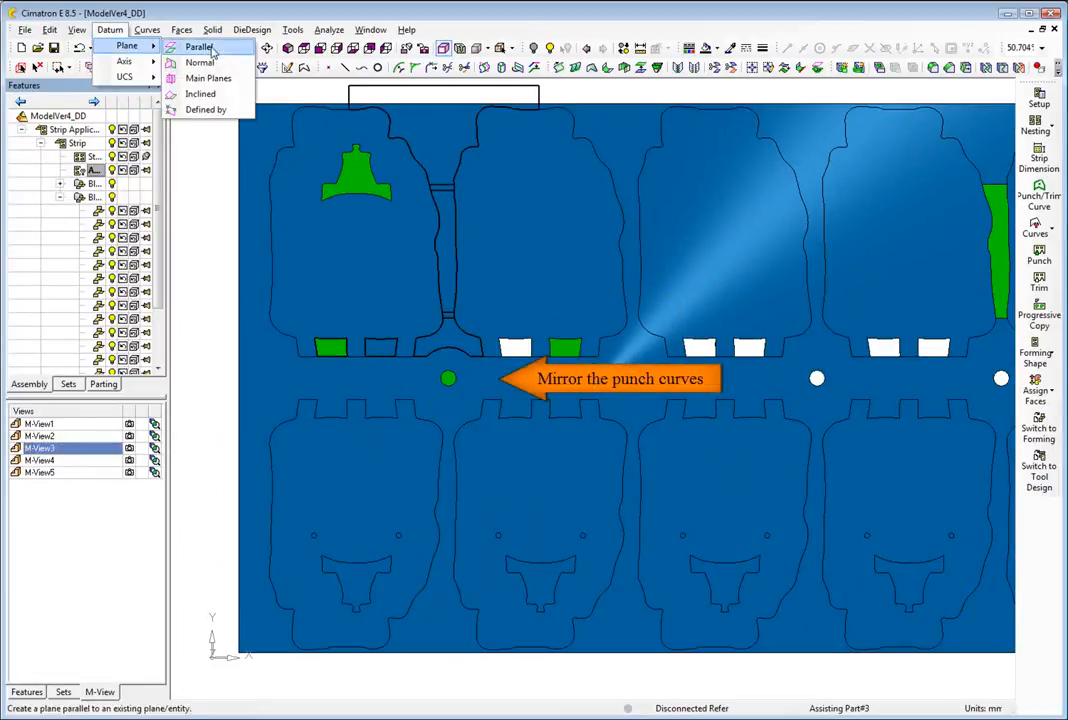
left_click(206, 110)
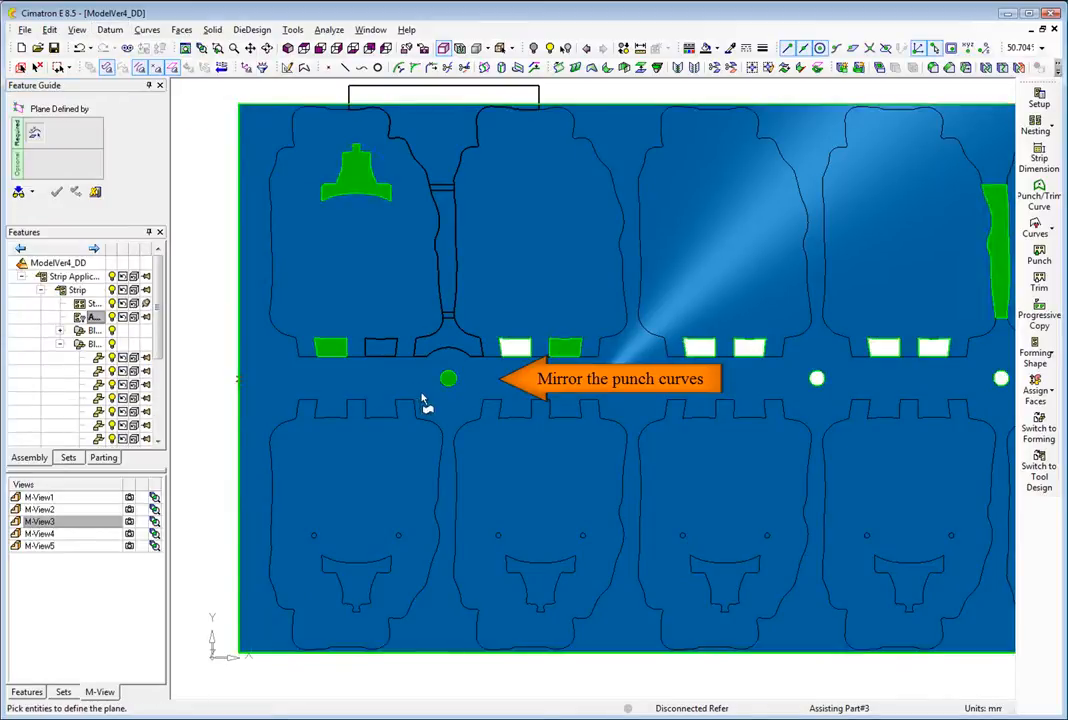
left_click(240, 379)
middle_click(262, 310)
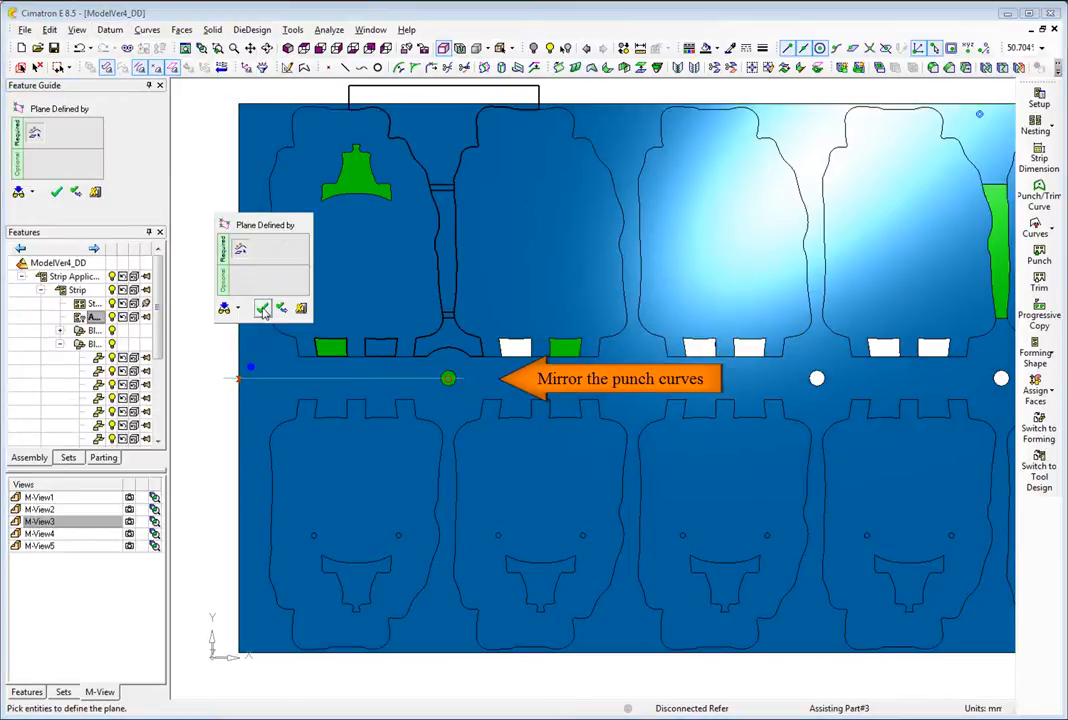
left_click(263, 310)
Mirror-copy the upper row's punch curves between the first two blanks across the datum plane to the lower row, with Merge Off
left_click(1047, 233)
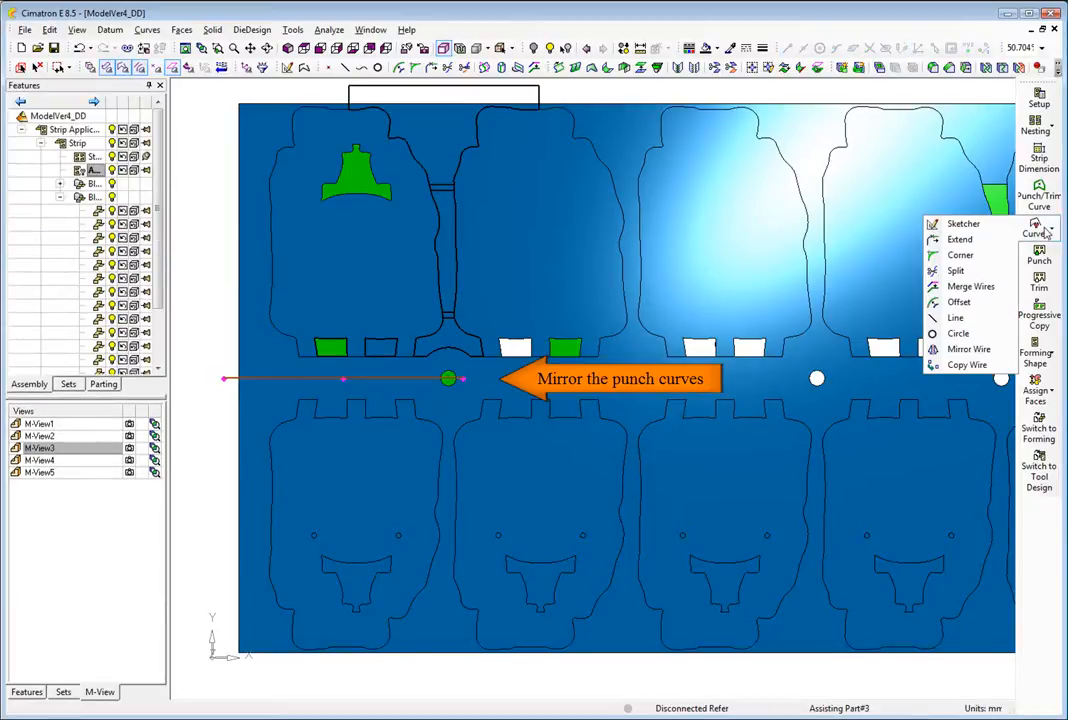
left_click(975, 349)
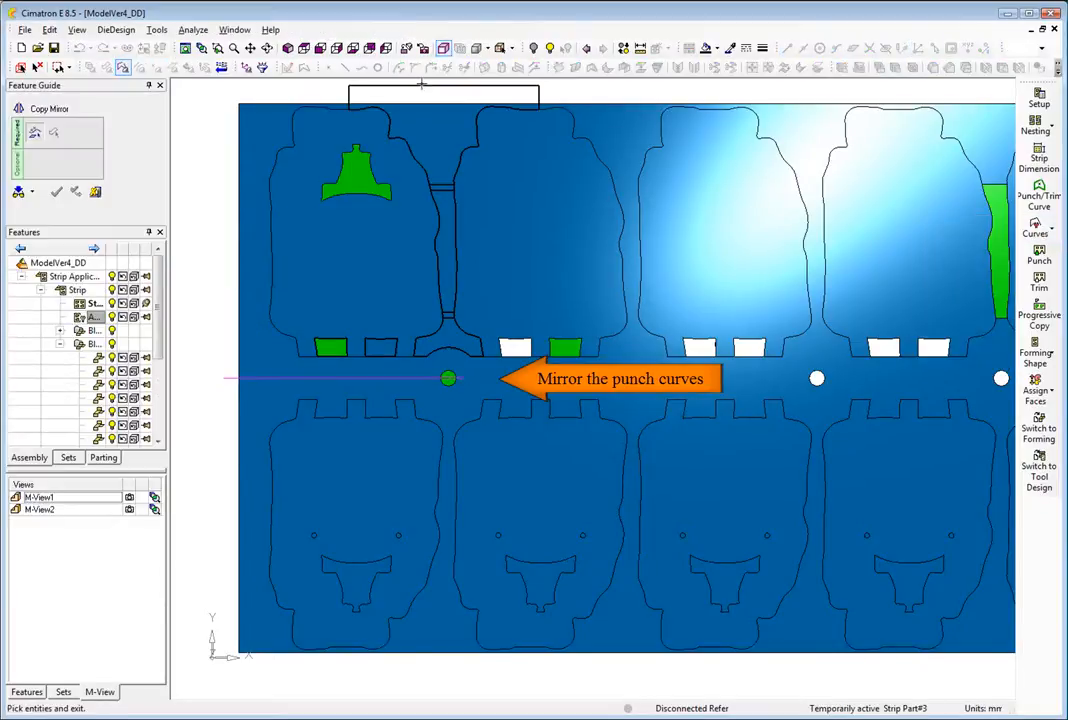
left_click(429, 95)
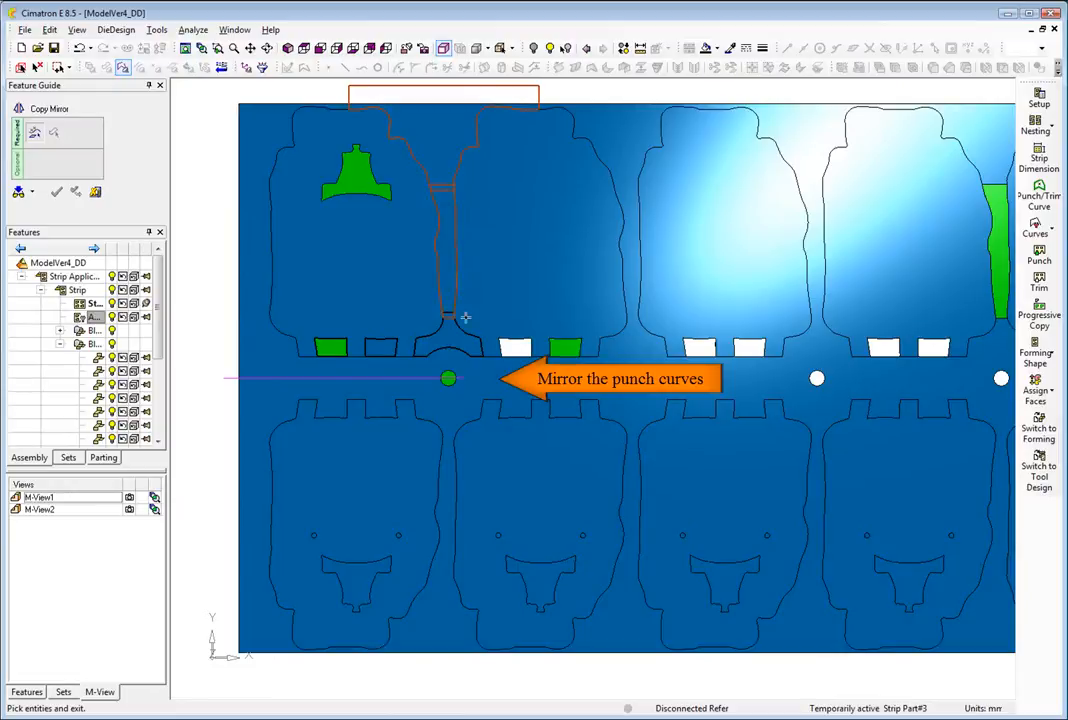
middle_click(350, 269)
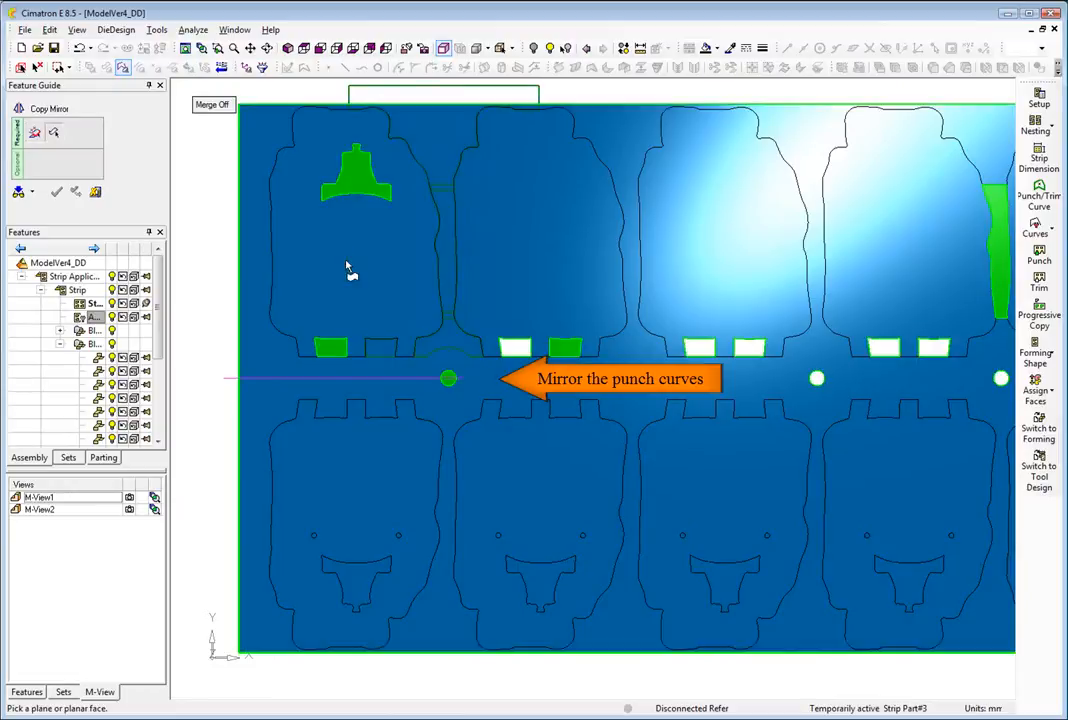
left_click(265, 383)
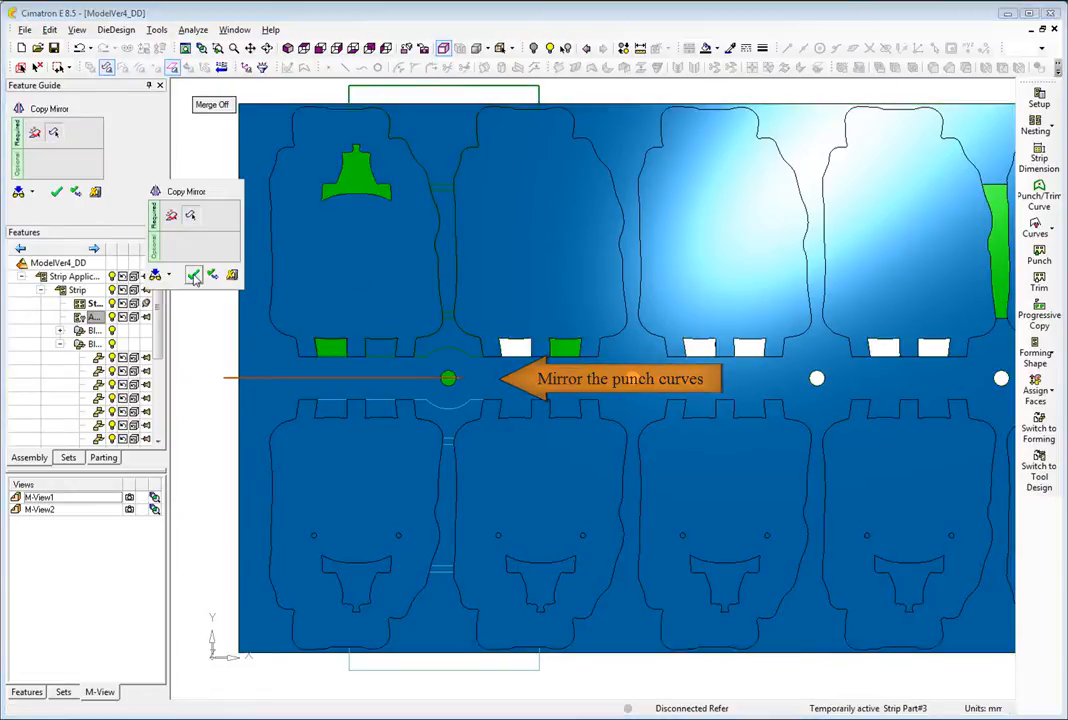
left_click(195, 275)
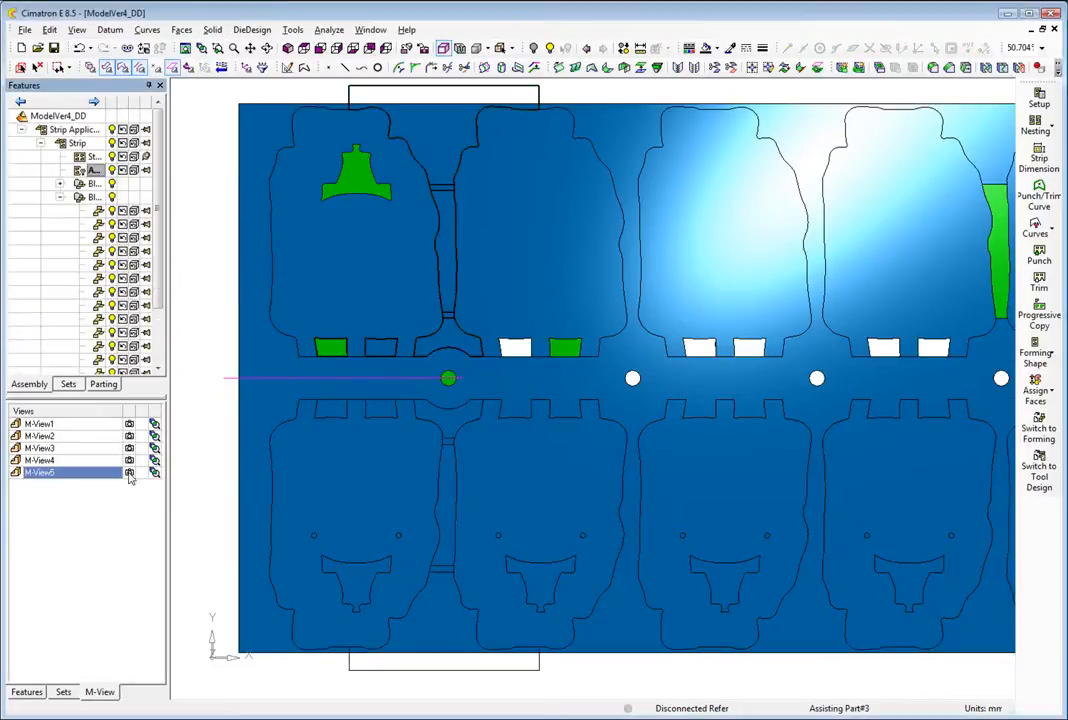
Punch the two mirrored tab contours with Keep Scraps and Trim To End, starting at the second and first lower blanks respectively
left_click(129, 473)
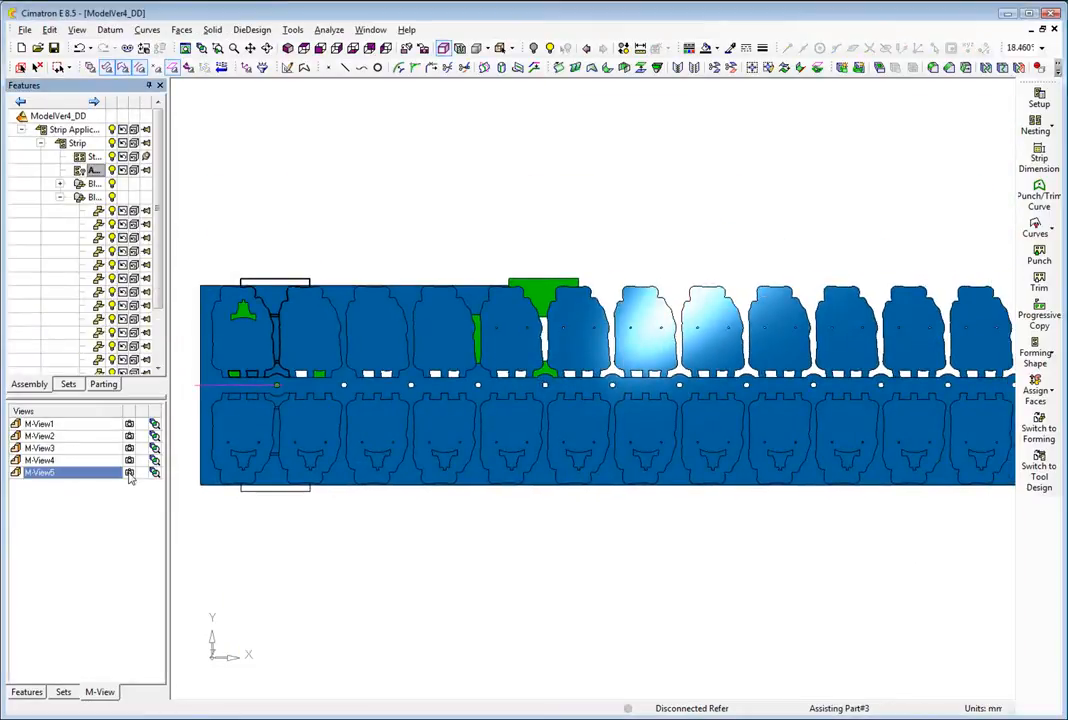
right_click(311, 176)
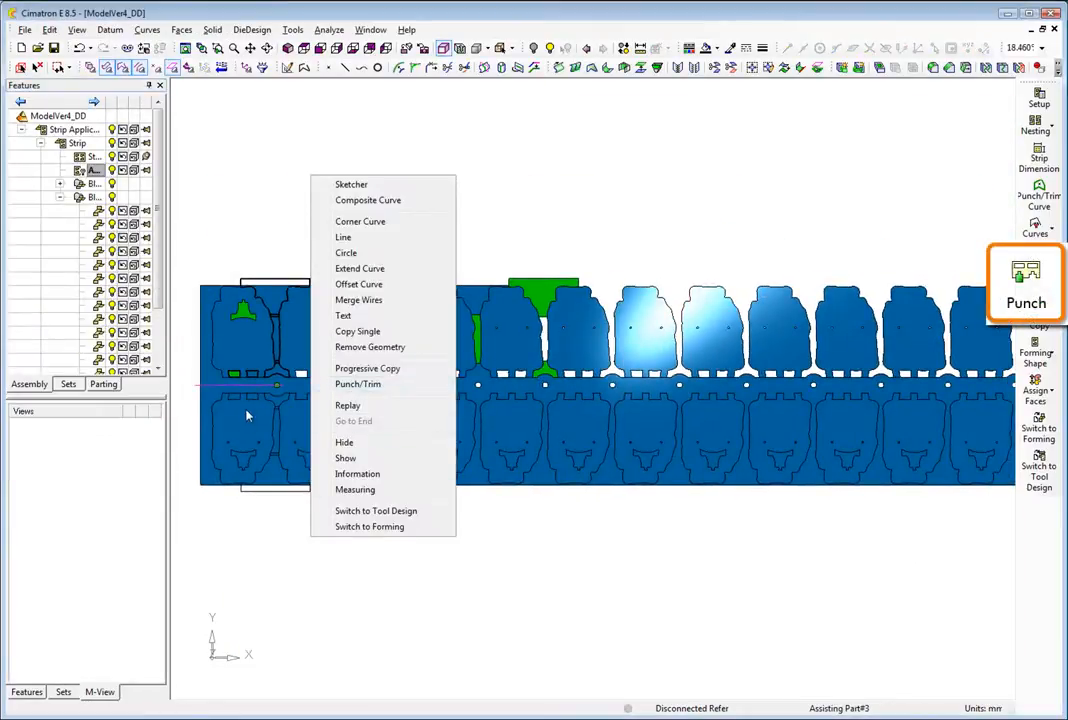
left_click(357, 384)
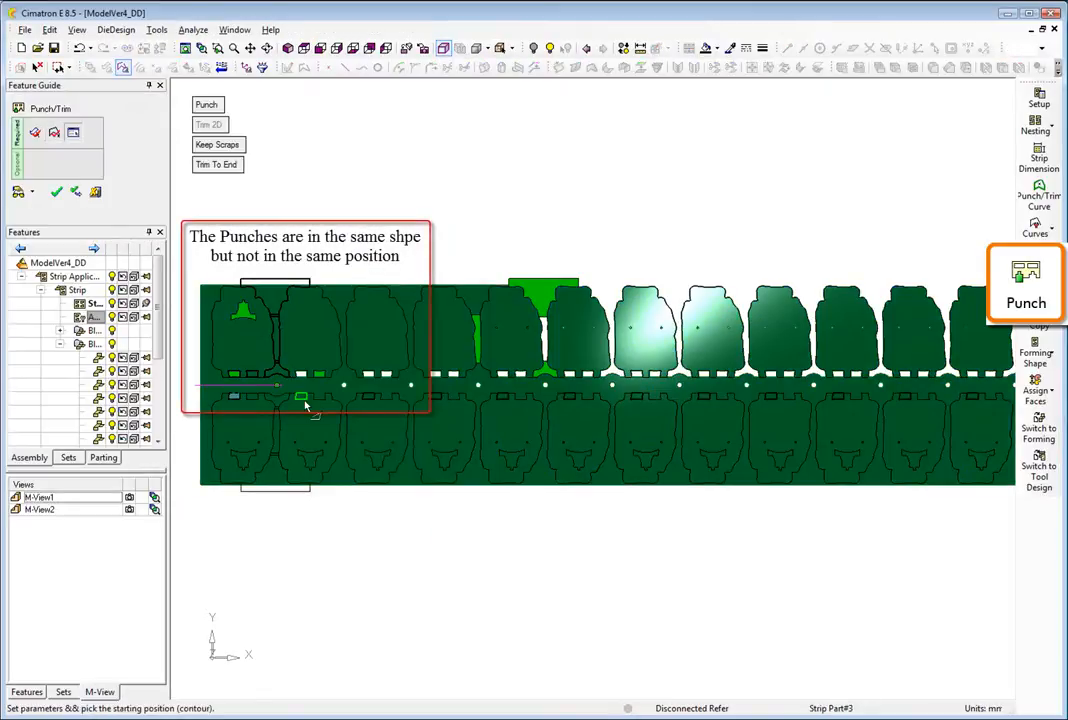
left_click(304, 405)
left_click(255, 399)
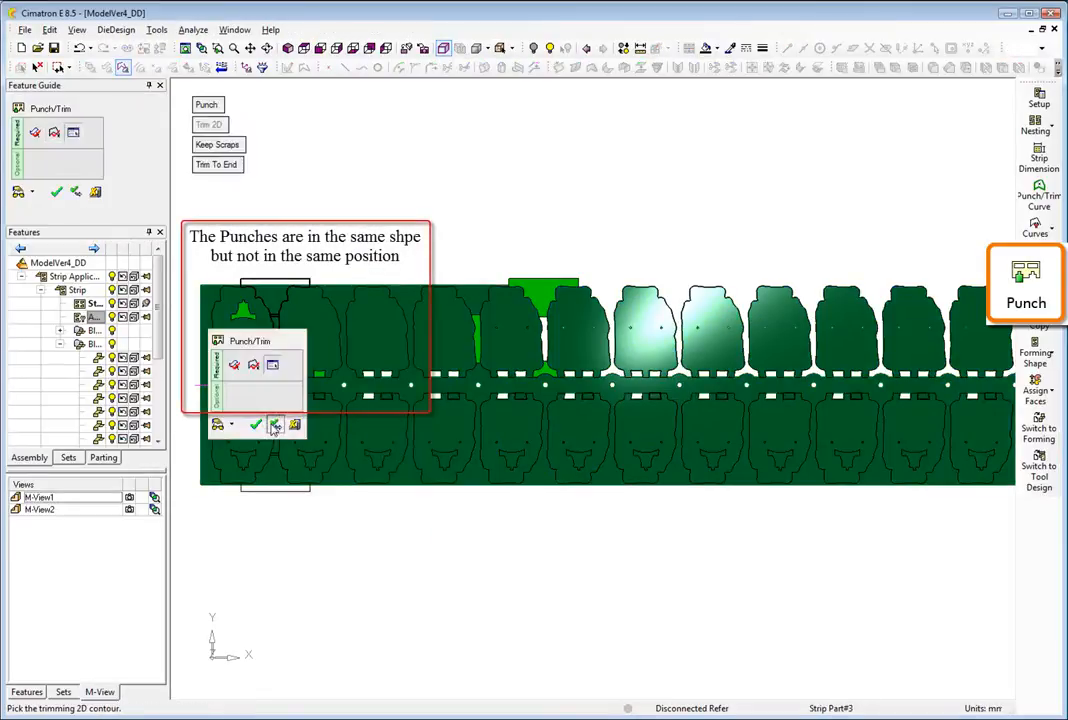
left_click(271, 424)
Punch the lower row's inner scrap contour from between the fifth and sixth blanks and the narrow contour from between the fourth and fifth
left_click(281, 406)
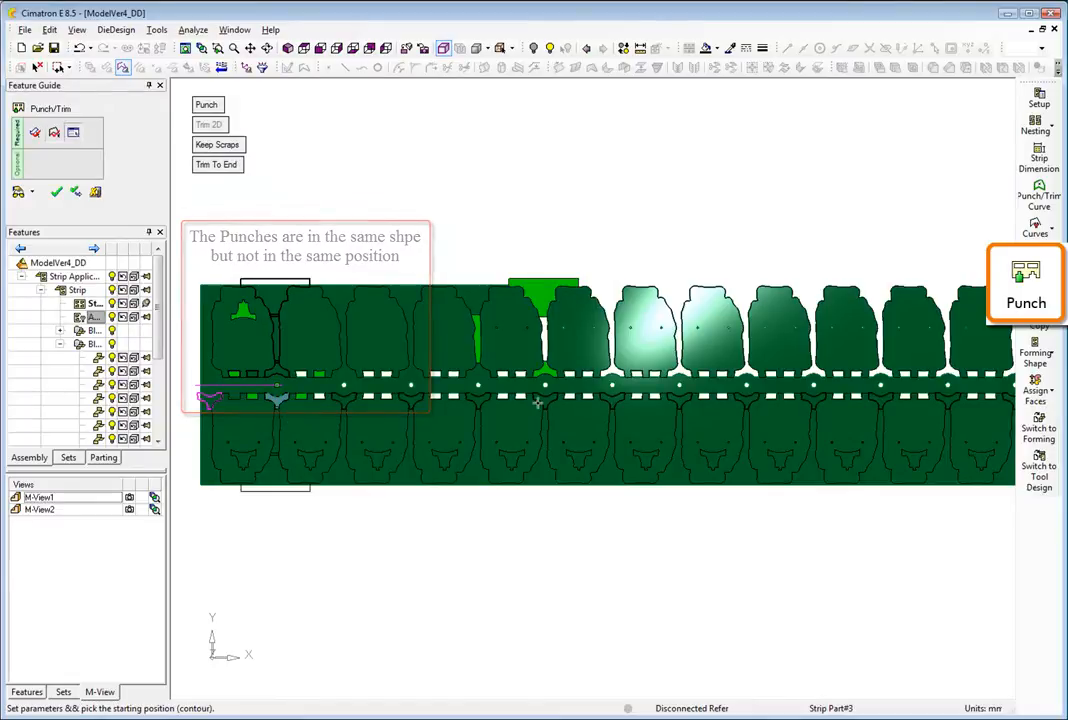
left_click(540, 404)
left_click(538, 425)
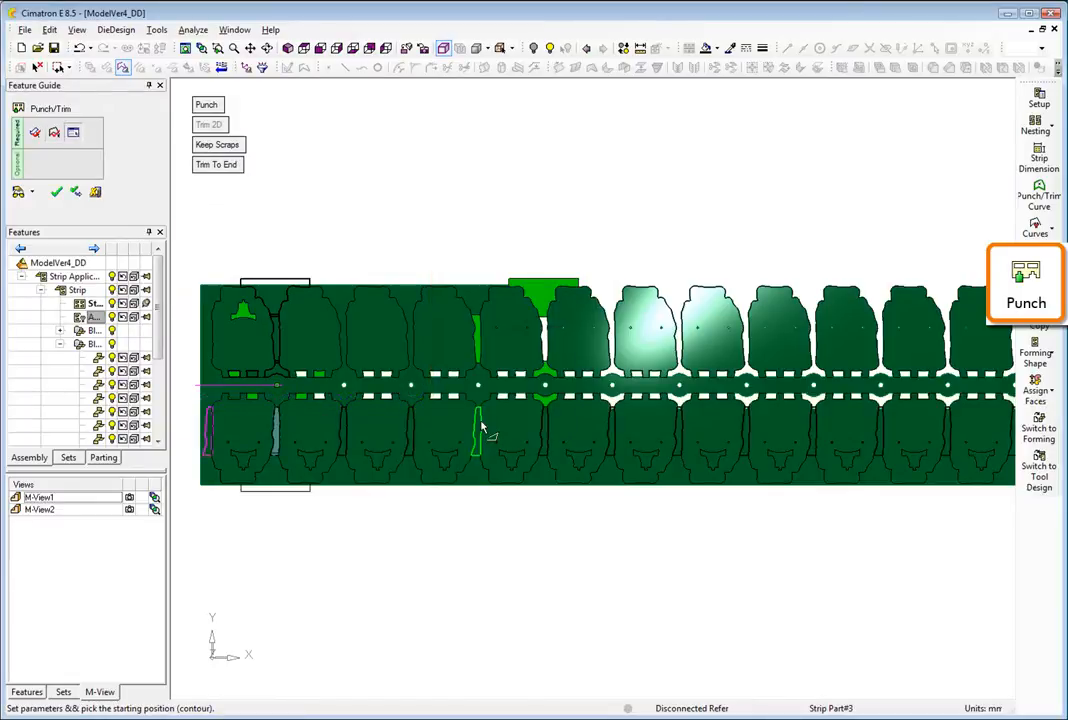
left_click(445, 427)
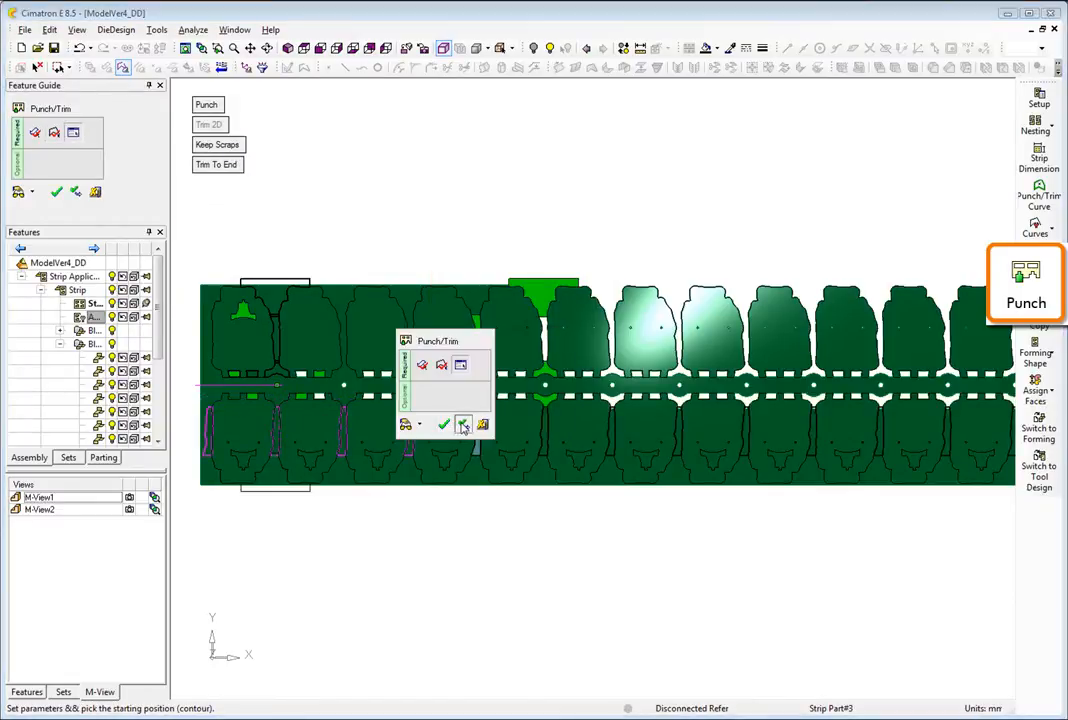
left_click(462, 425)
Punch the lower row's outer scrap contour with Keep Scraps and Trim To End, starting between the fifth and sixth blanks
left_click(543, 492)
left_click(530, 472)
left_click(548, 472)
Punch the bell-shaped contour at the first lower blank with Keep Scraps and a progression number of 1, and punch the lower pilot holes
left_click(251, 471)
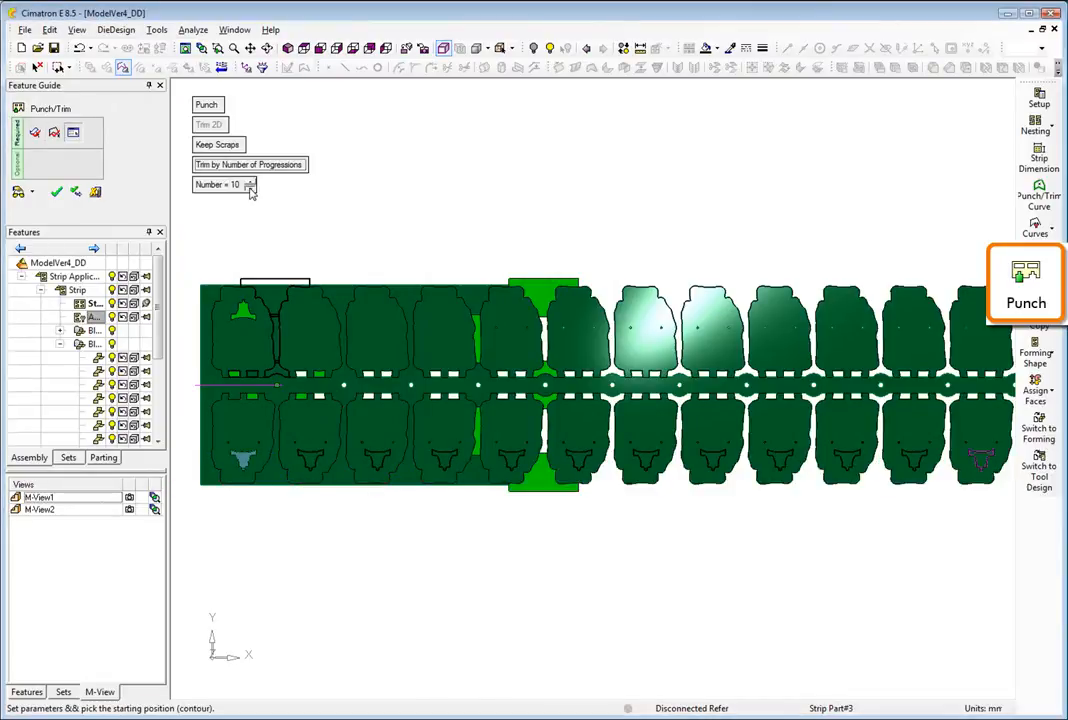
left_click(249, 188)
left_click(249, 188)
middle_click(350, 222)
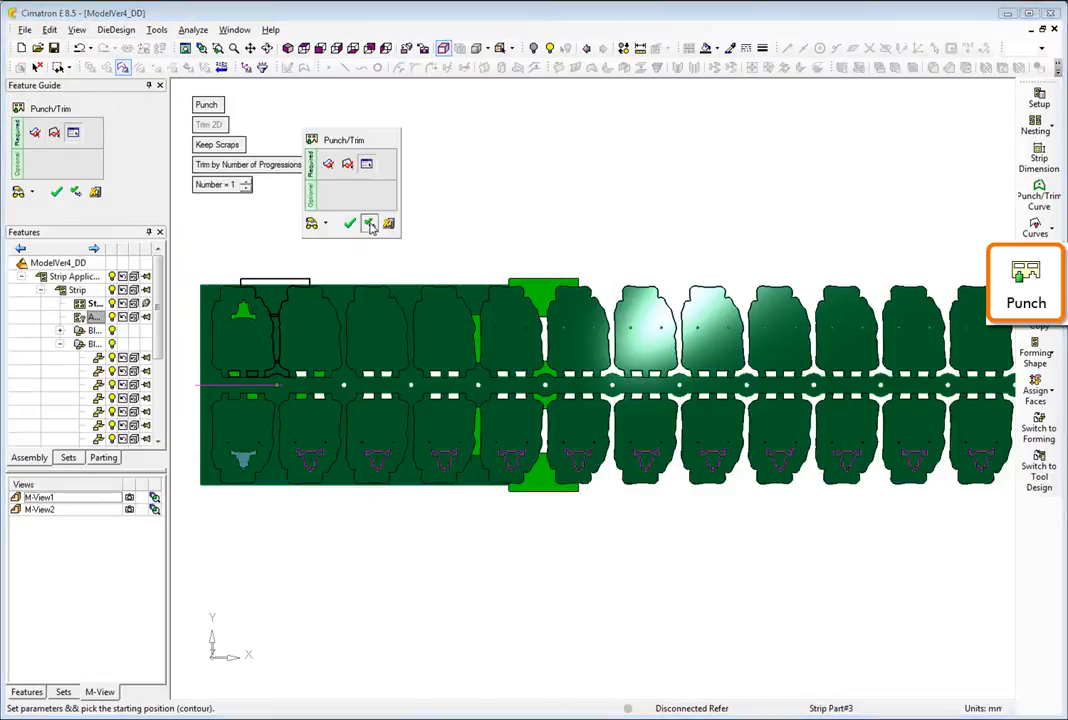
left_click(369, 223)
scroll(563, 394, "up", 5)
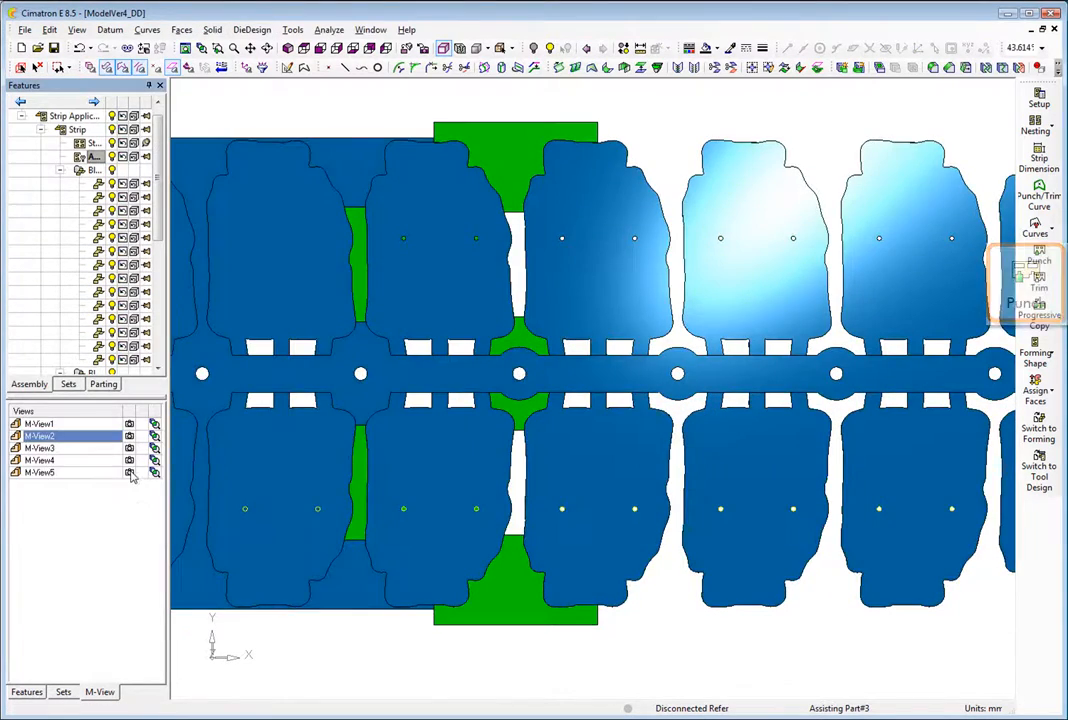
Trim the blank contours out of both rows with Keep Scraps and Trim To End, starting at the seventh position
left_click(130, 473)
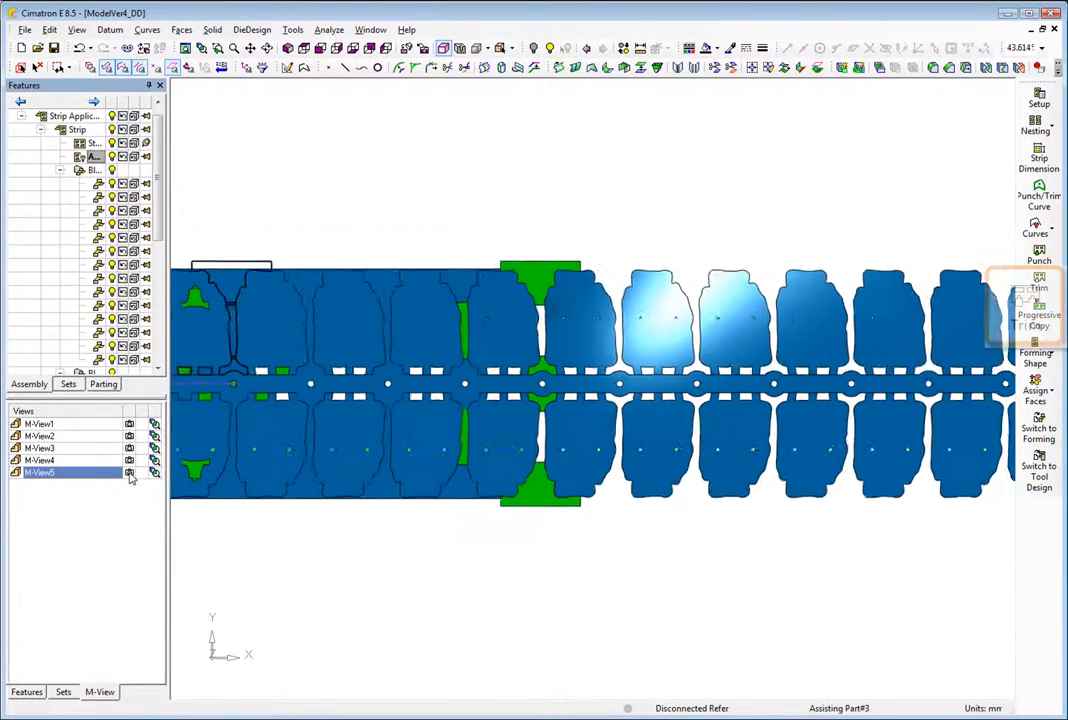
left_click(1039, 283)
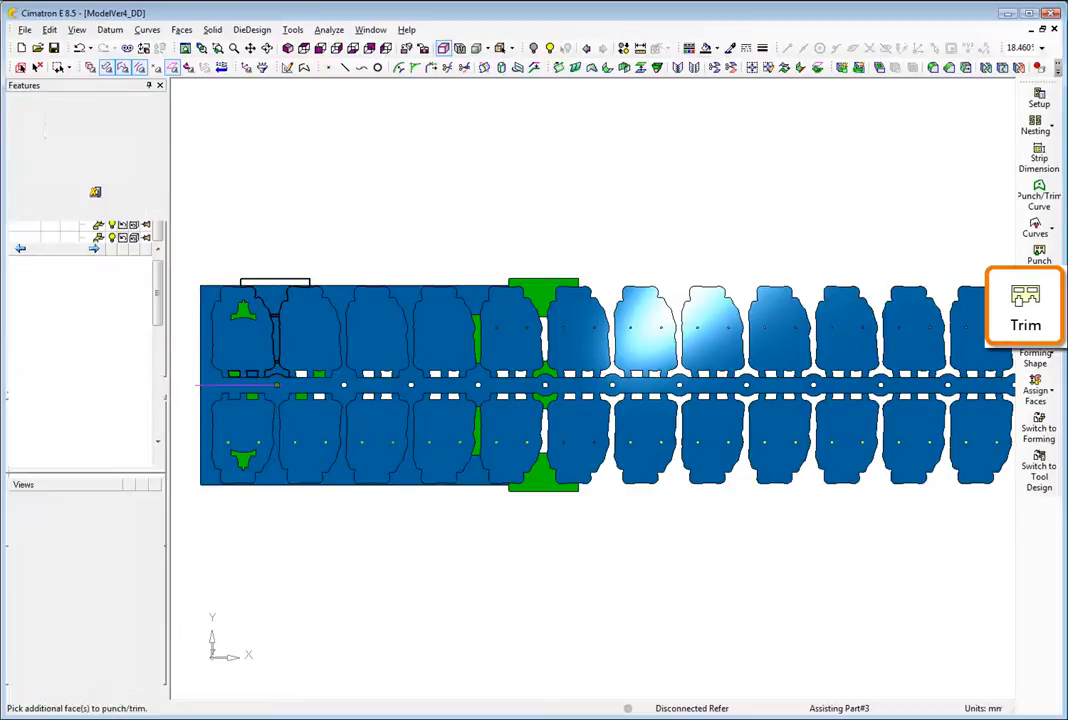
left_click(657, 290)
left_click(553, 192)
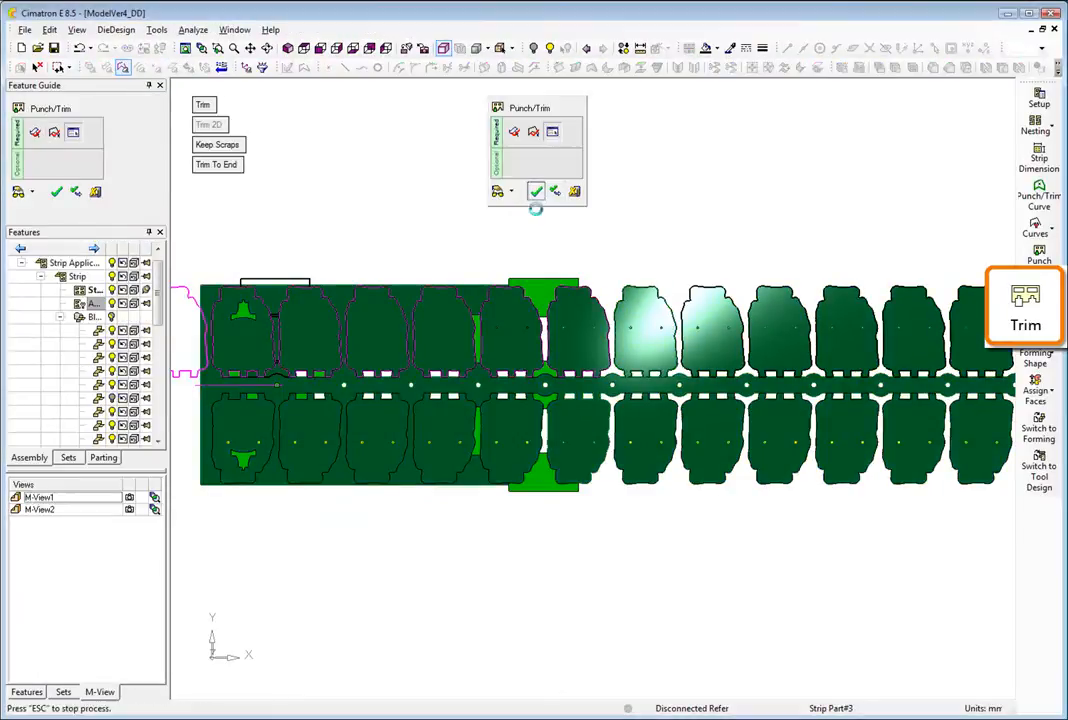
left_click(667, 497)
left_click(676, 543)
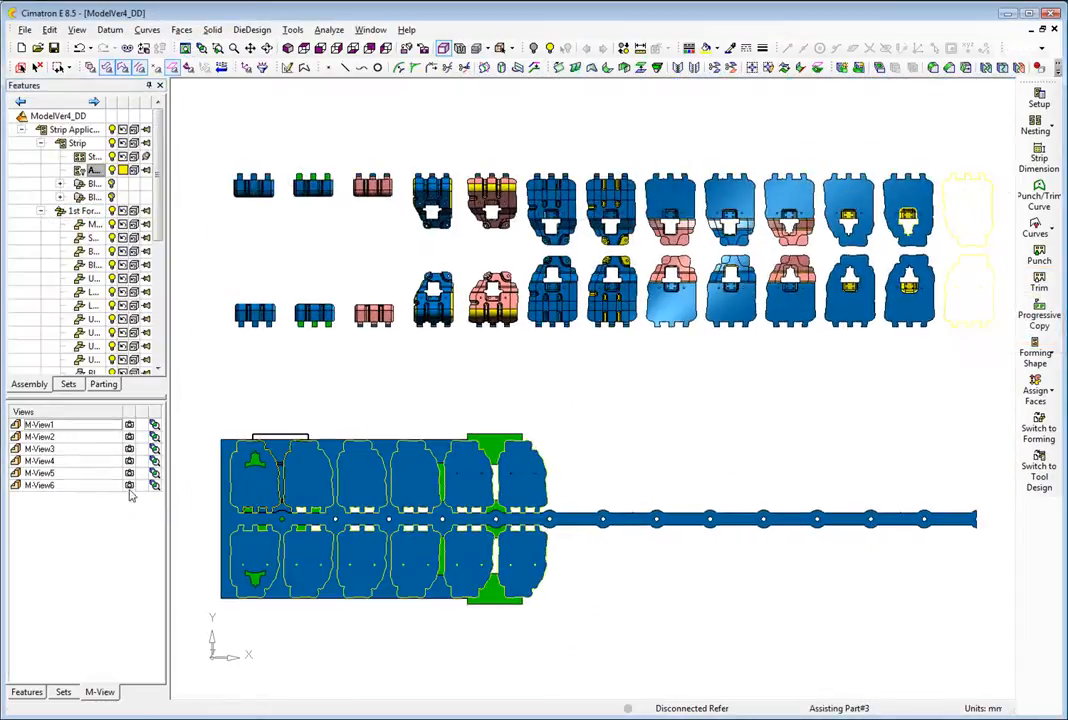
Progressive-copy the larger yellow pocket of the upper row to the second upper blank only, marked as punch and limited by Number of Progressions
left_click(129, 486)
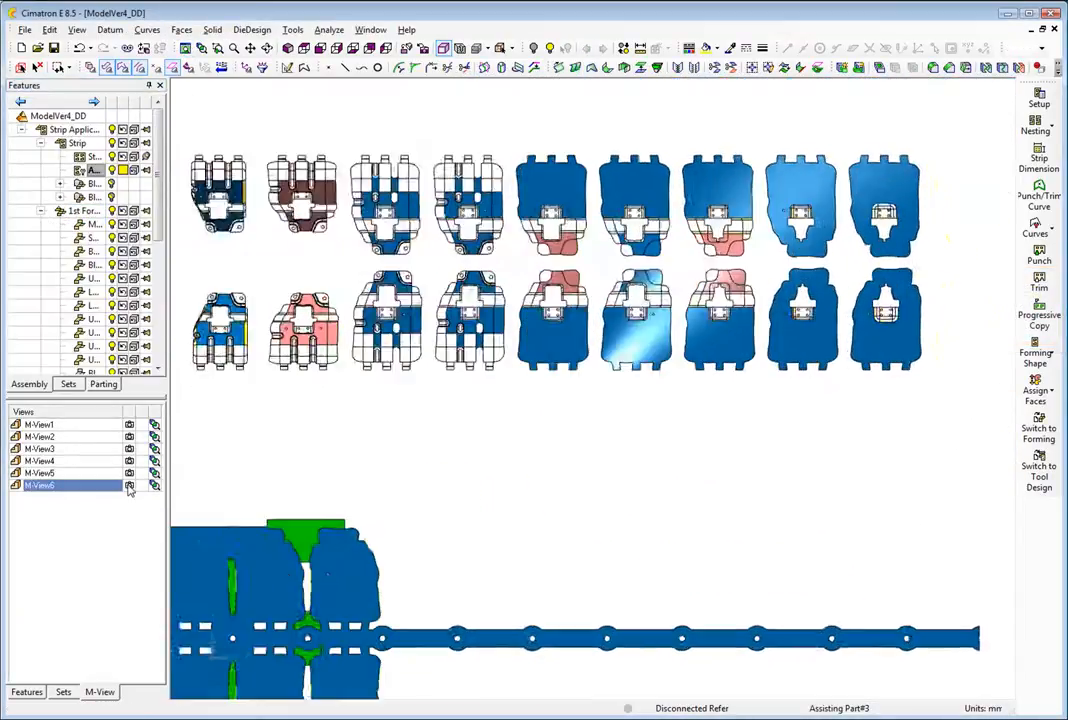
left_click(1036, 328)
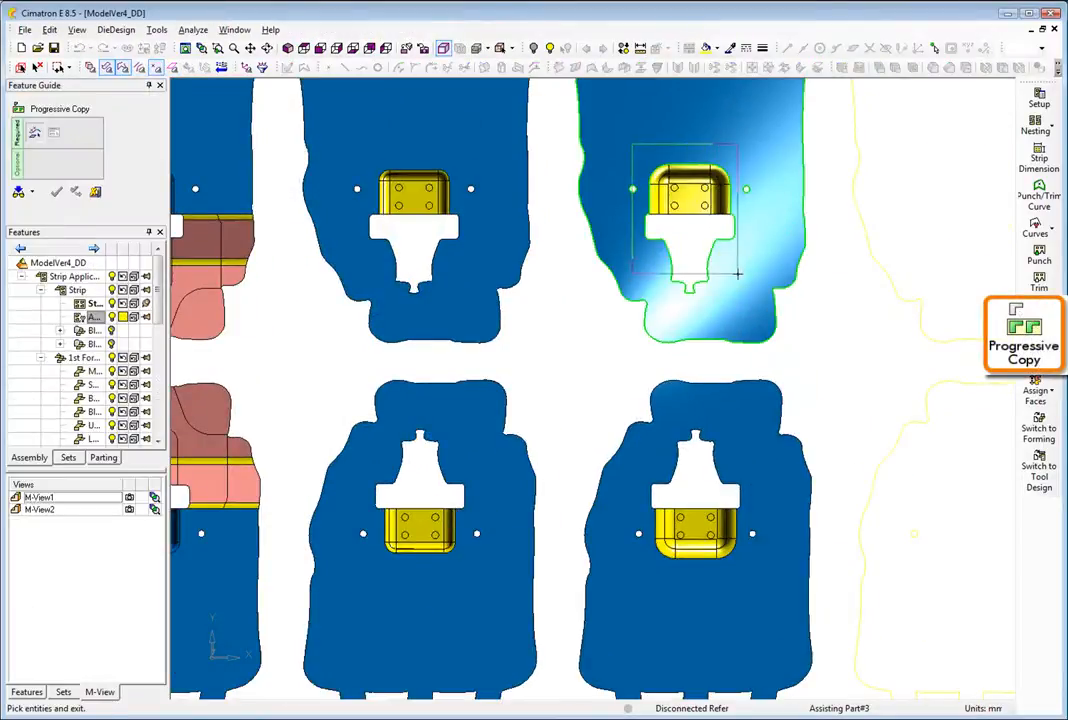
left_click(737, 272)
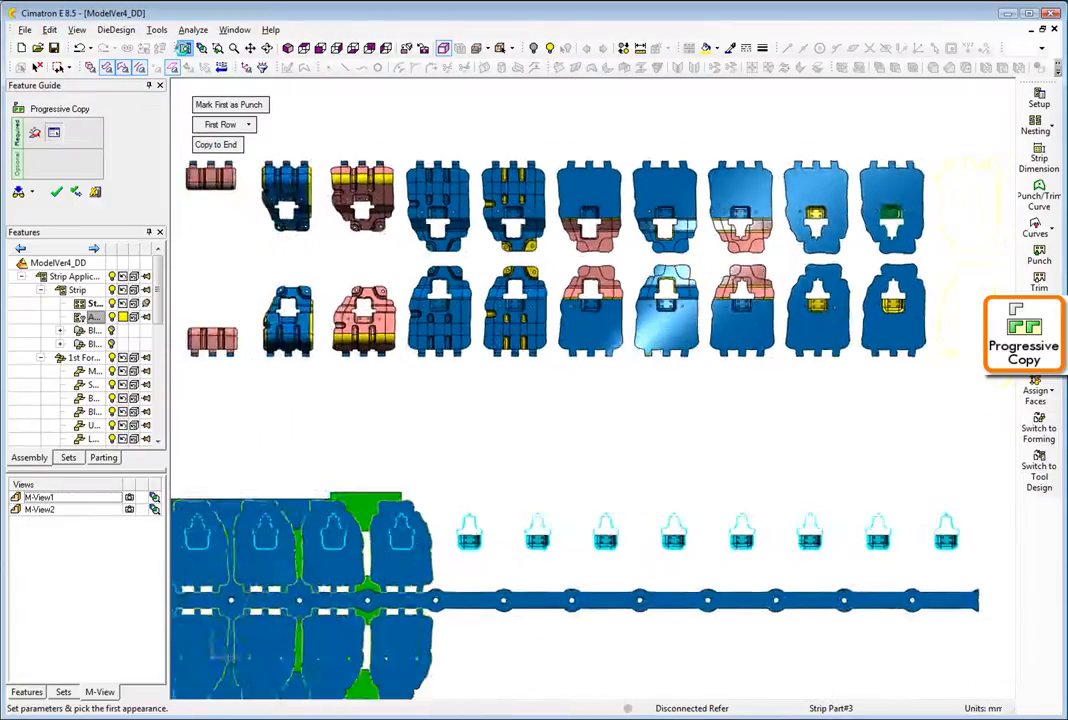
left_click(216, 144)
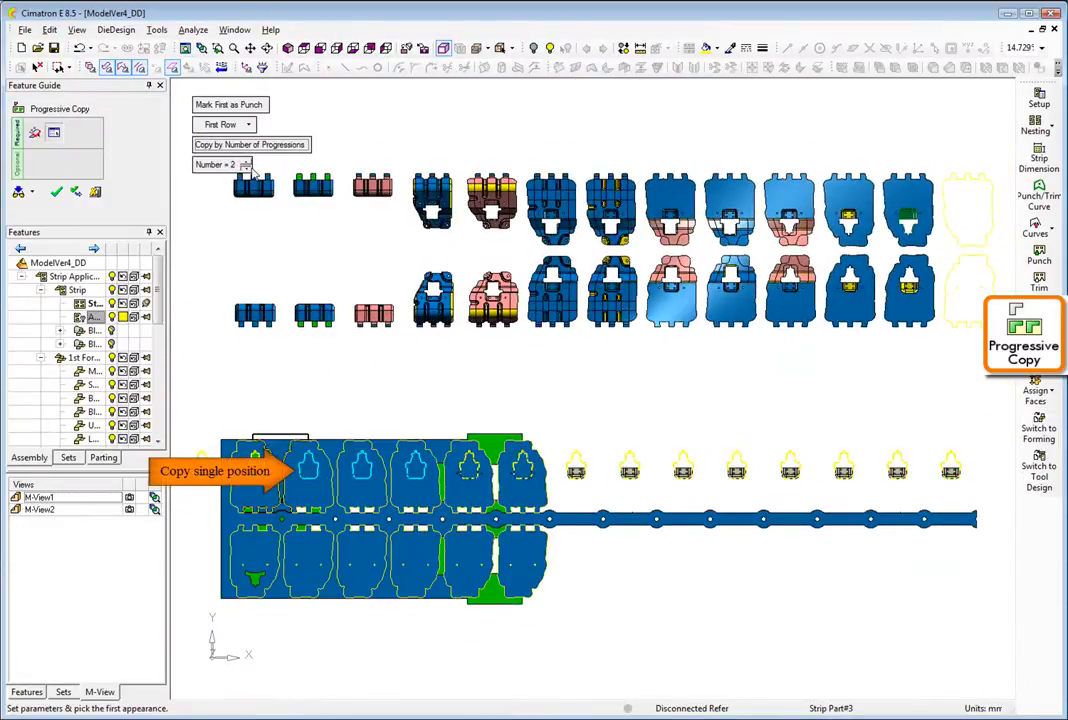
middle_click(236, 257)
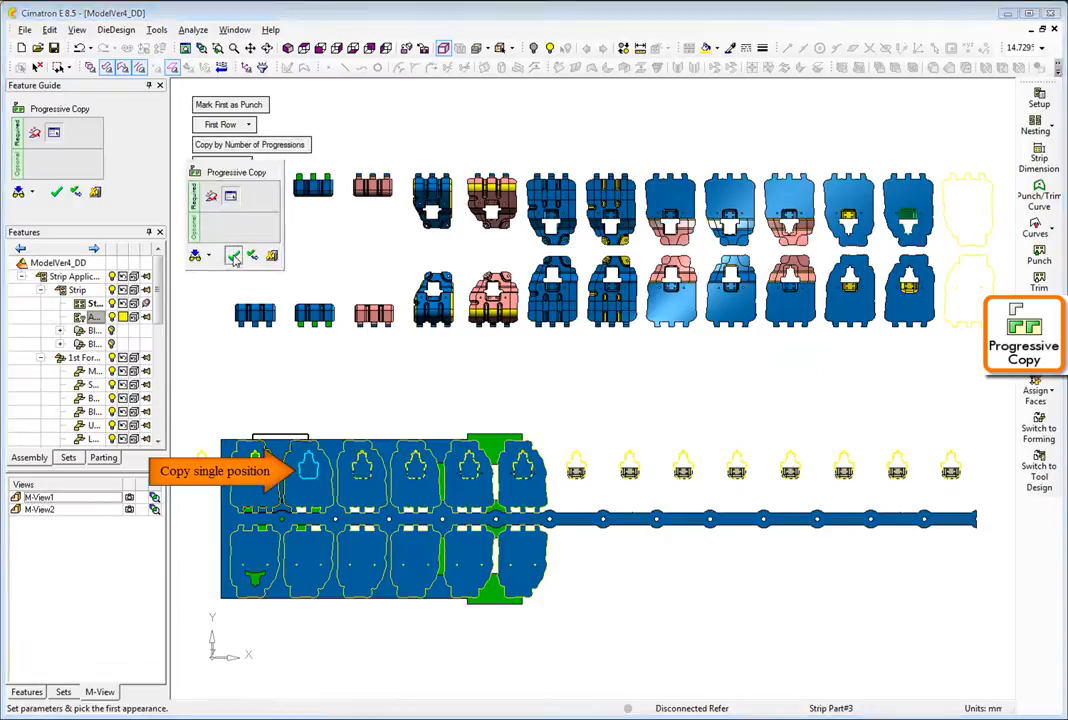
left_click(236, 257)
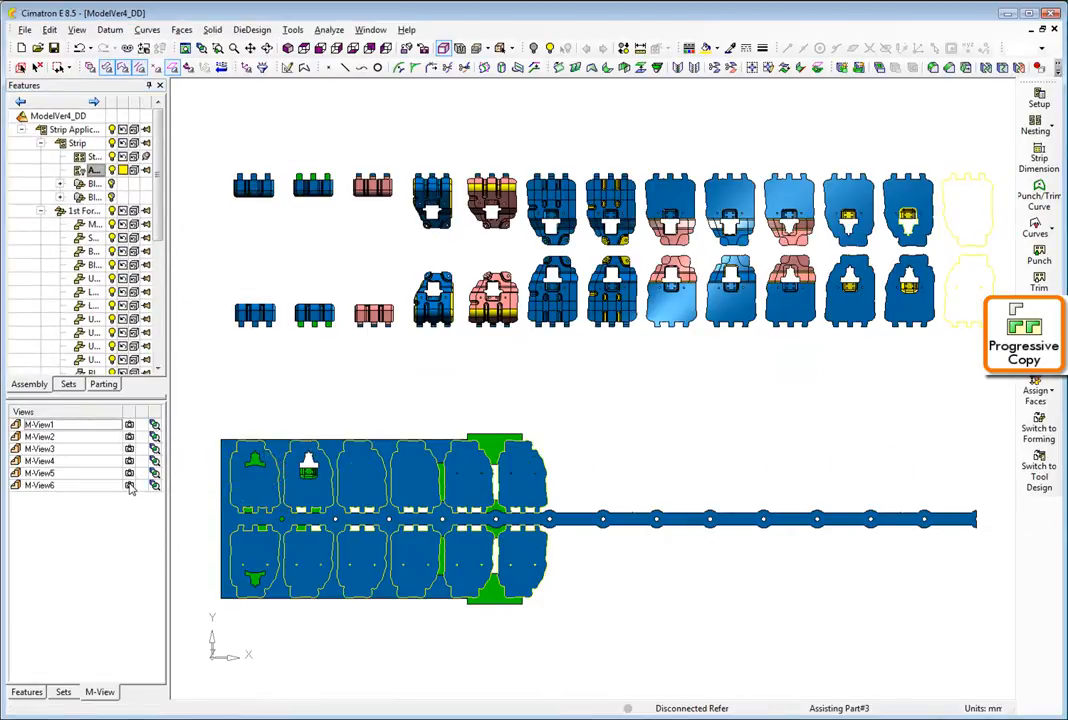
Progressive-copy the smaller yellow pocket of the upper row, marking the first as punch and starting at the third upper blank
left_click(130, 487)
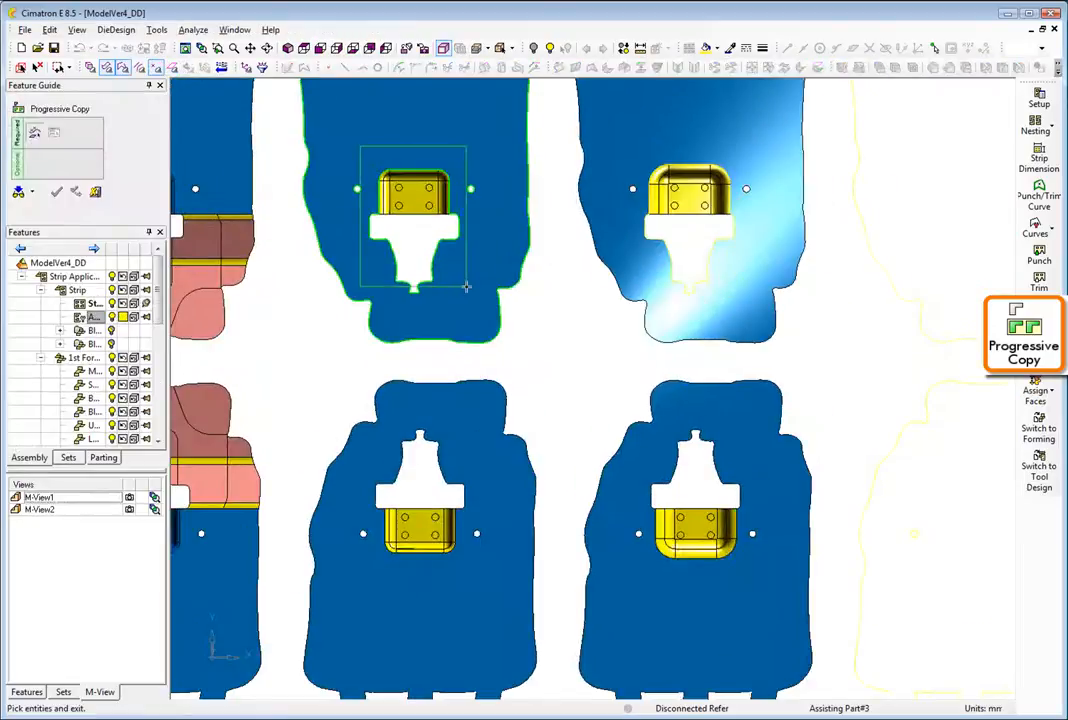
left_click(466, 287)
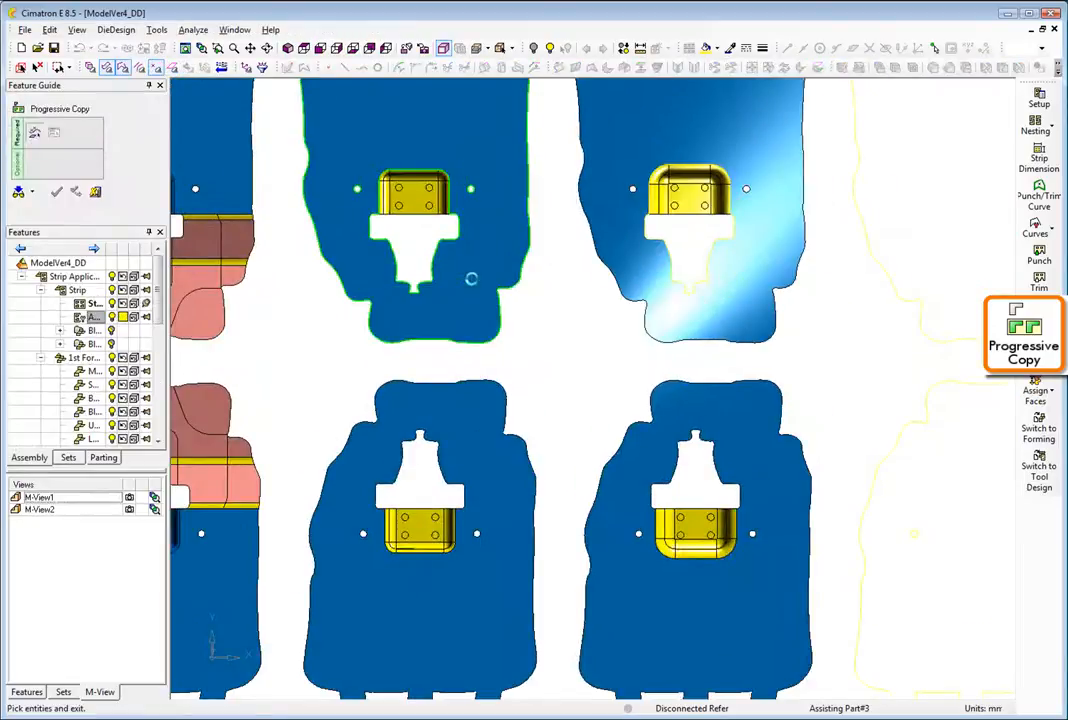
left_click(187, 50)
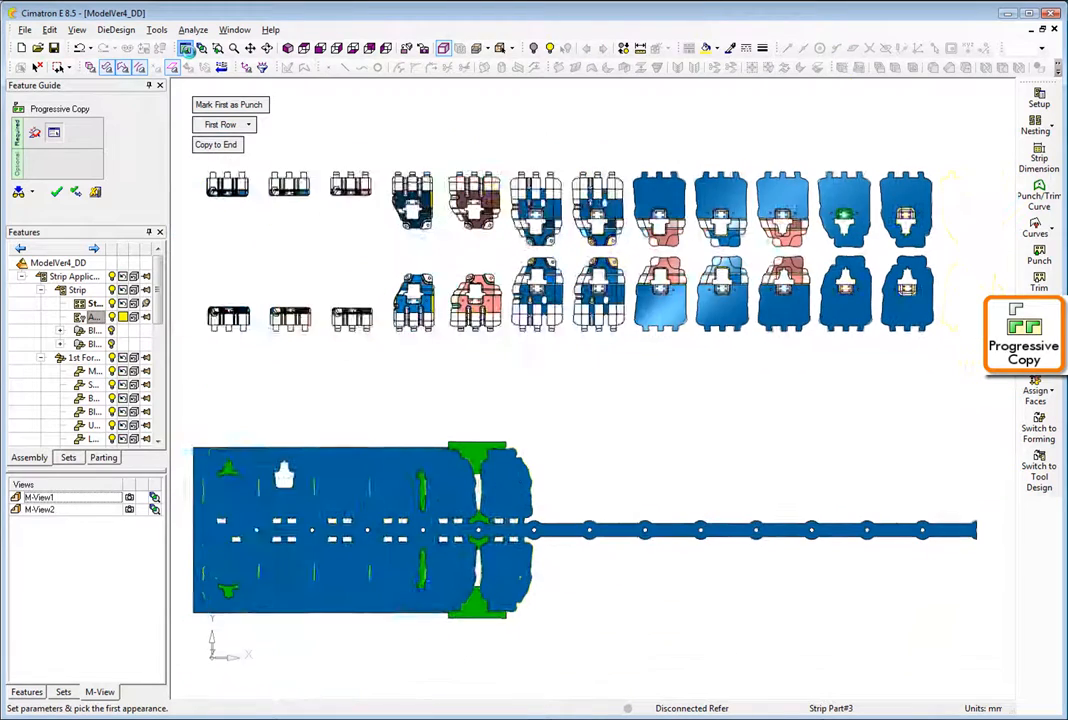
left_click(371, 468)
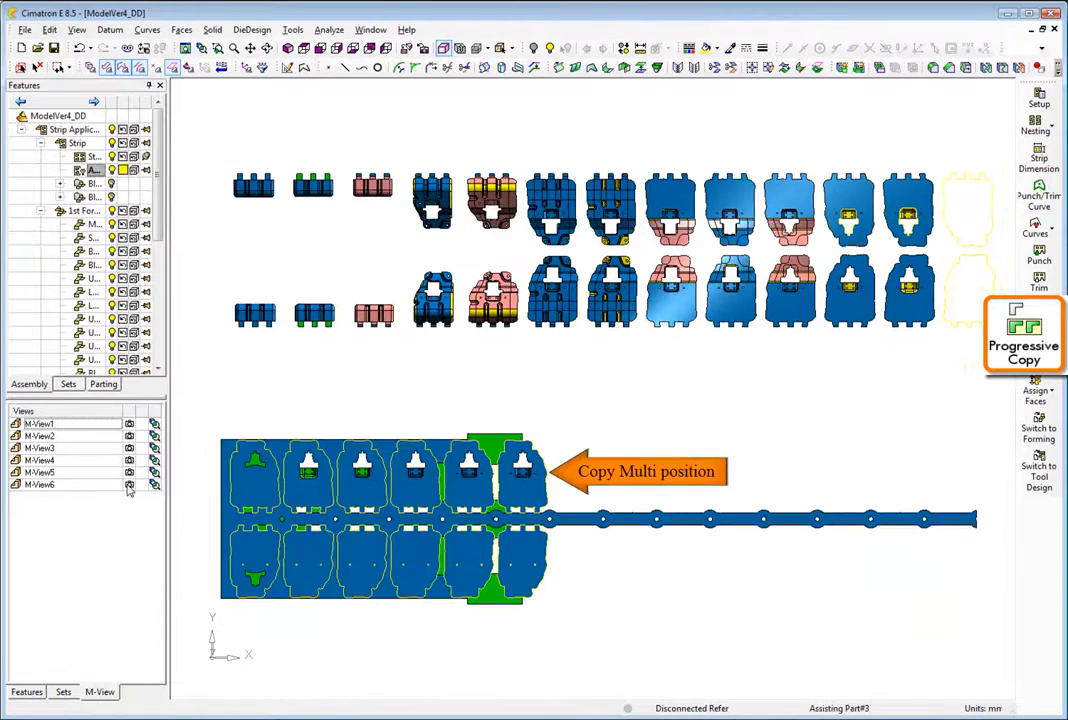
Progressive-copy the larger yellow pocket of the lower row to the second lower blank only, marking the first as punch
left_click(128, 486)
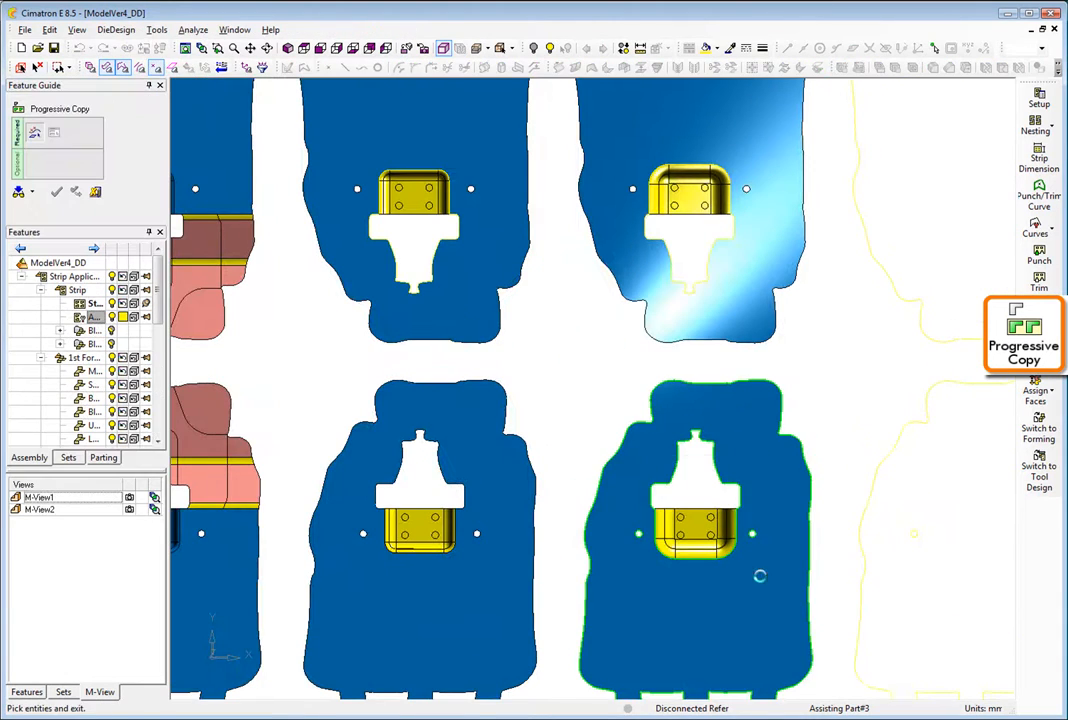
left_click(745, 560)
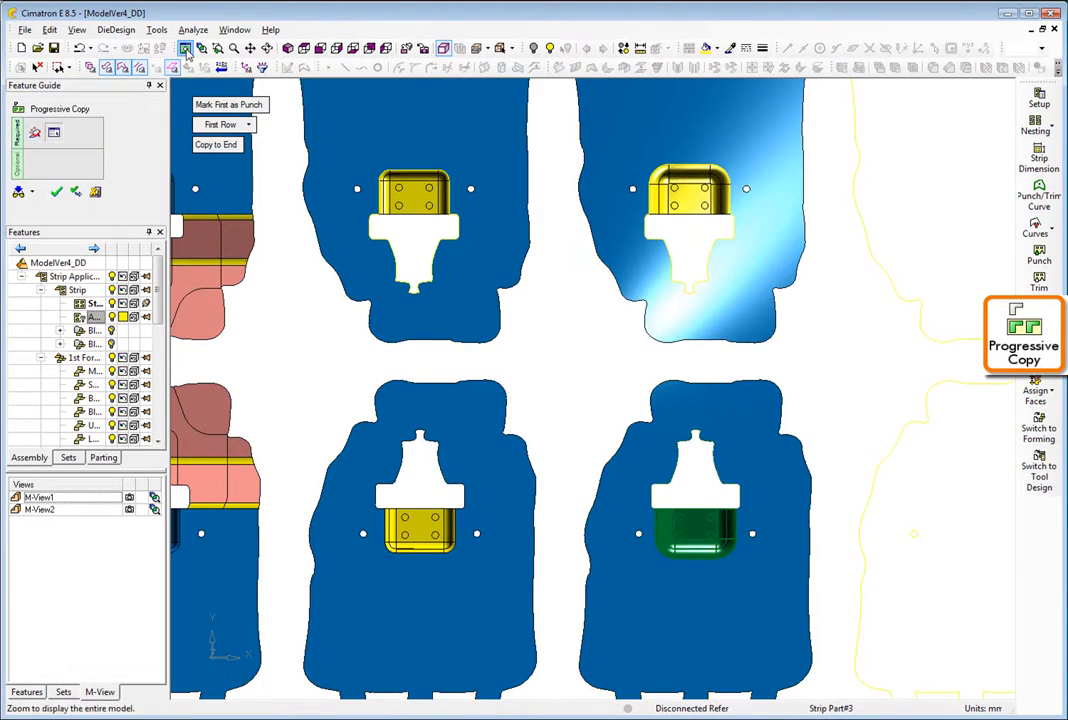
left_click(186, 52)
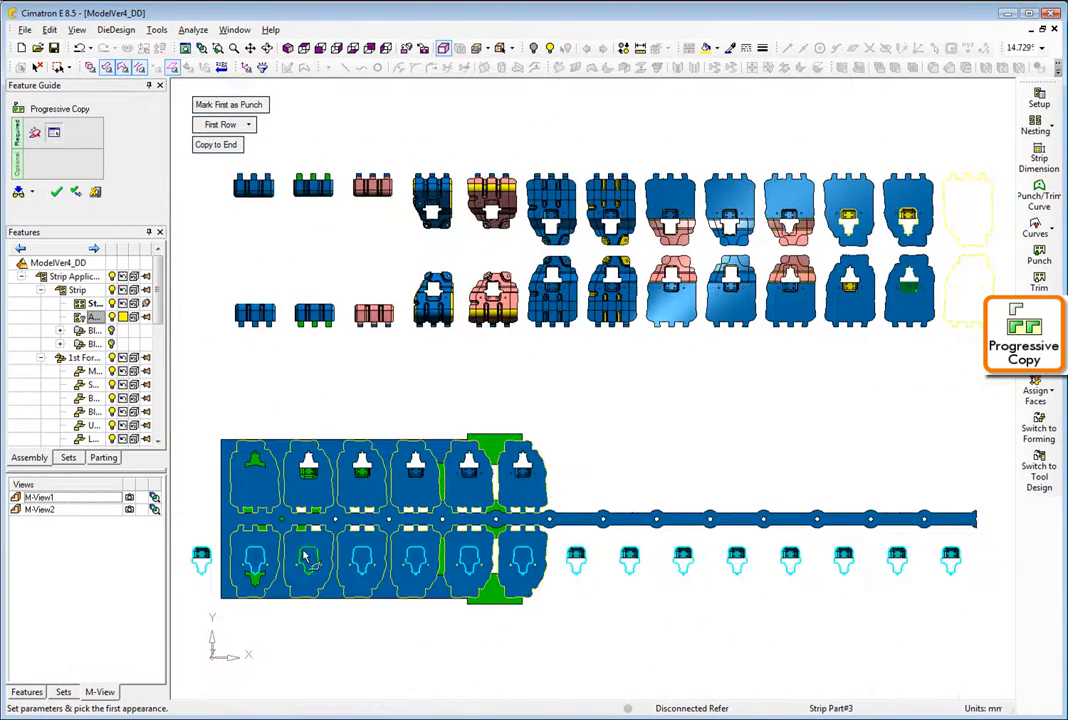
left_click(218, 144)
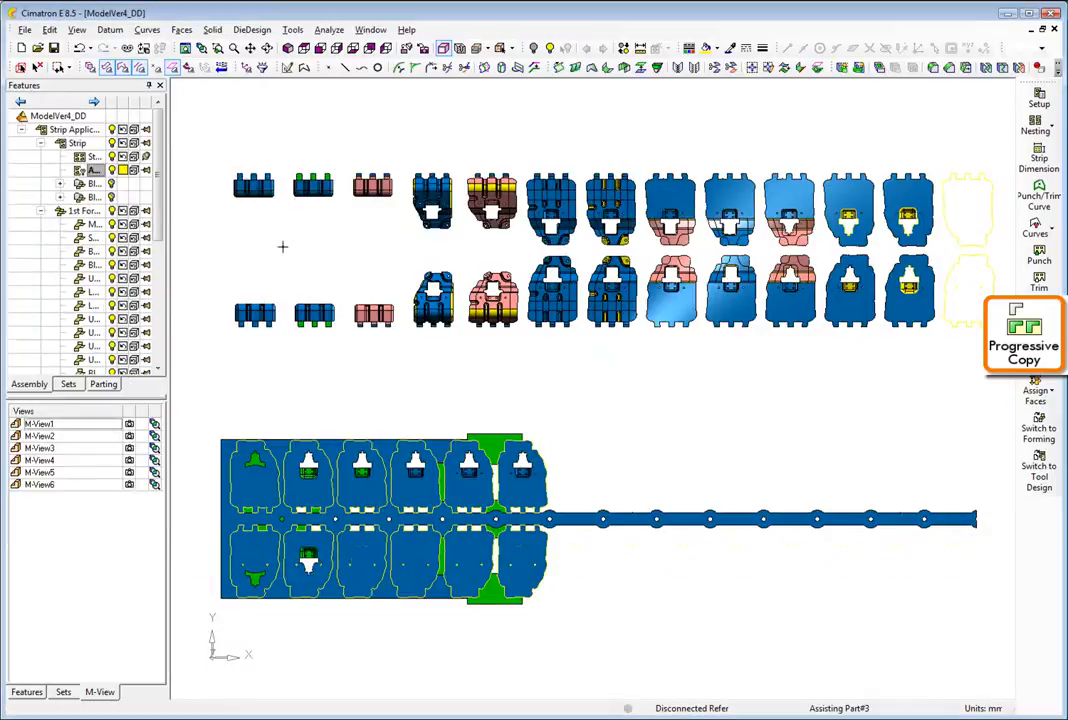
Progressive-copy the smaller yellow pocket of the lower row from the third lower blank by Number of Progressions, marking the first as punch
left_click(129, 486)
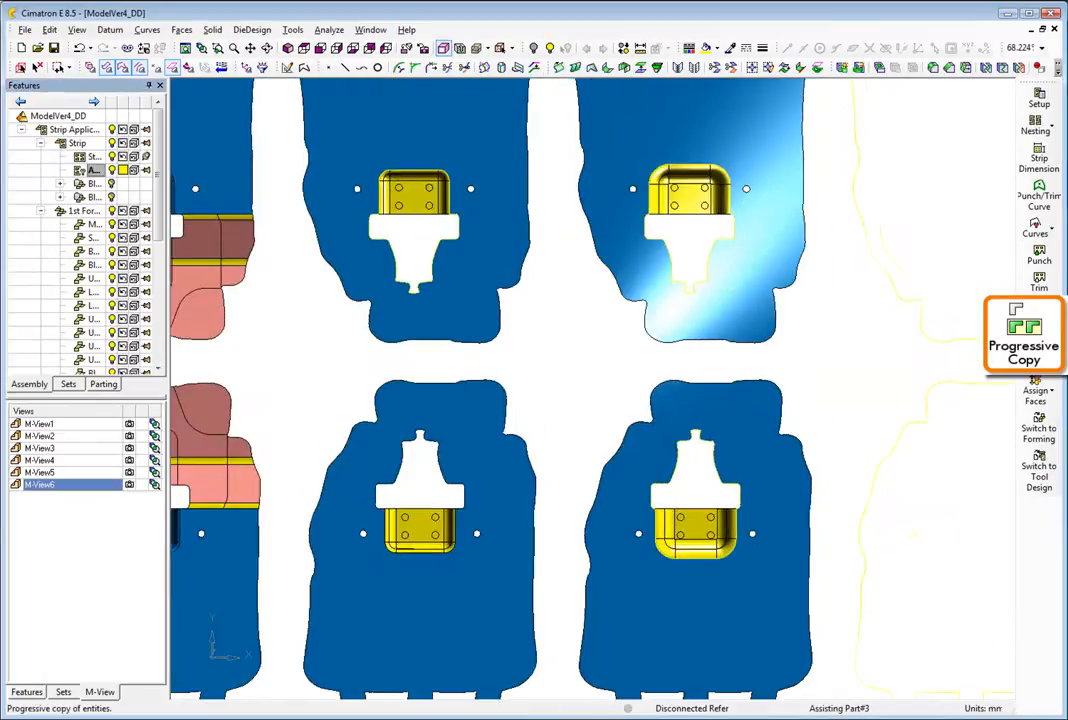
left_click(1037, 330)
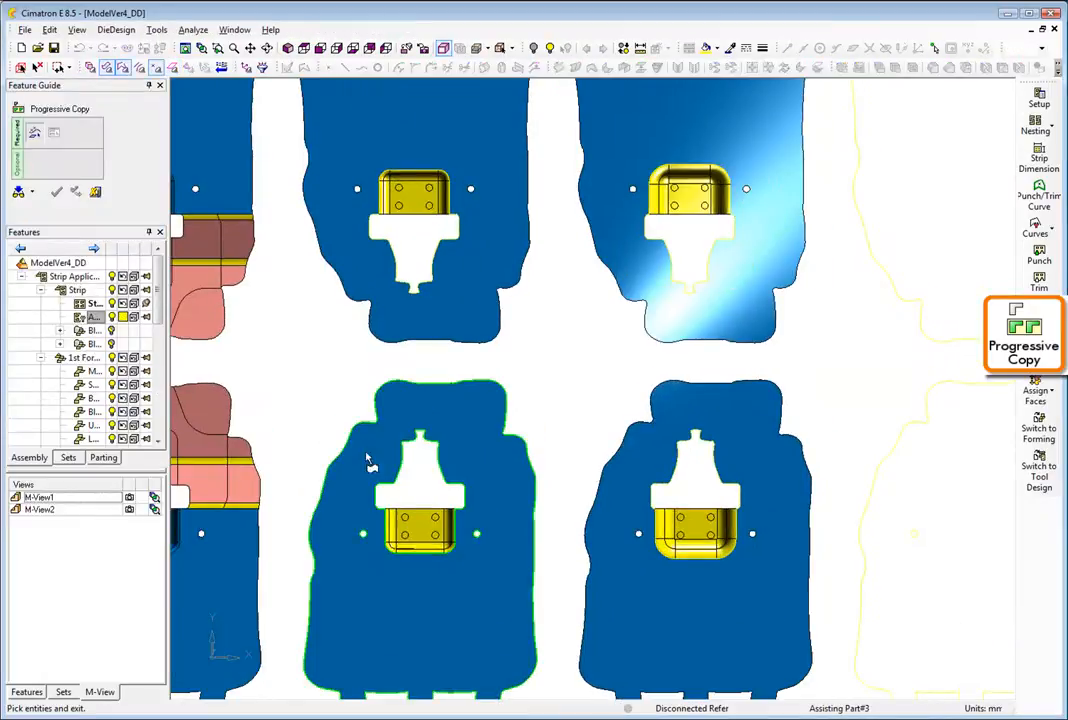
left_click(486, 573)
left_click(185, 48)
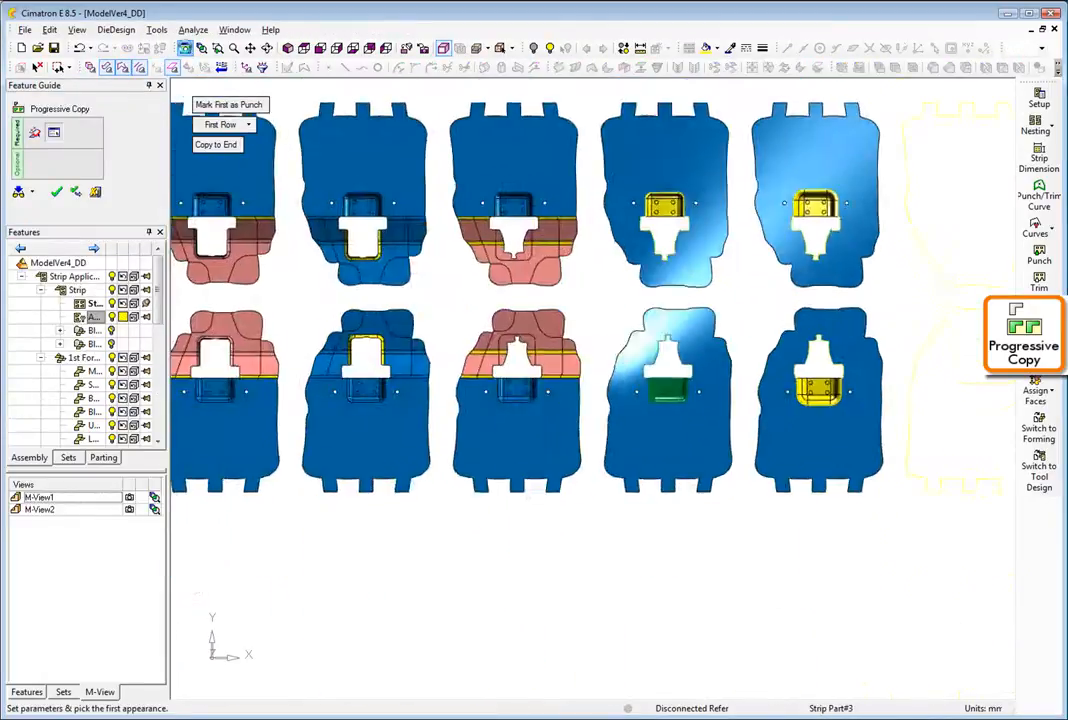
left_click(232, 144)
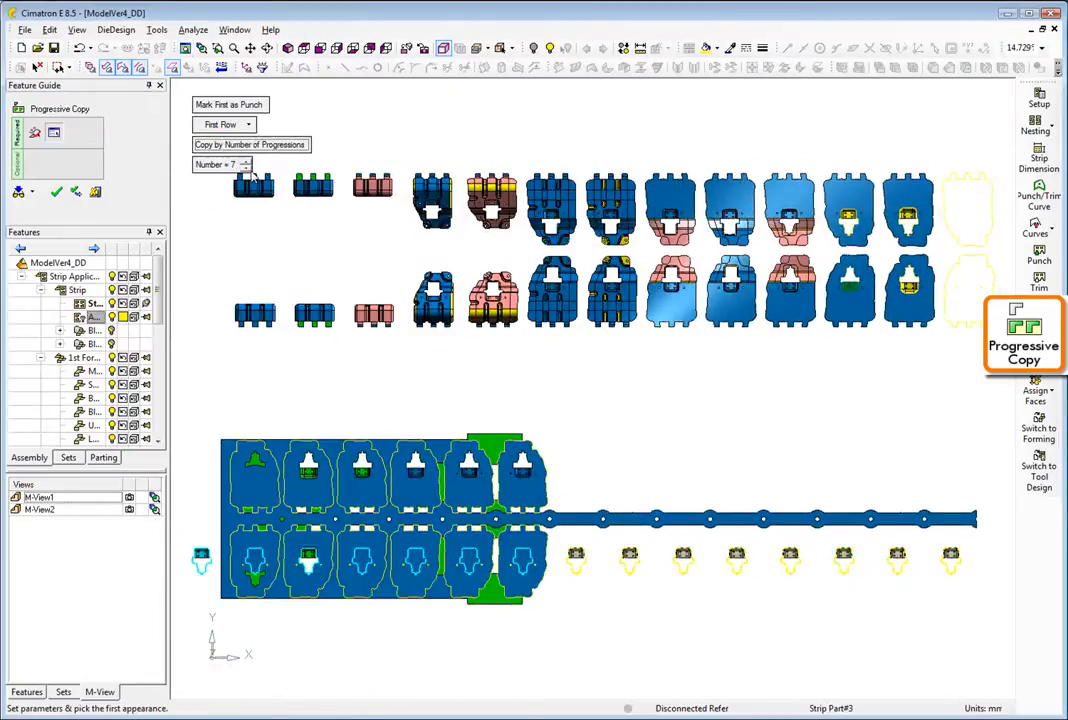
Sketch a narrow slot contour with flared ends between the first two upper blanks and punch it with Keep Scraps and Trim To End
left_click(129, 449)
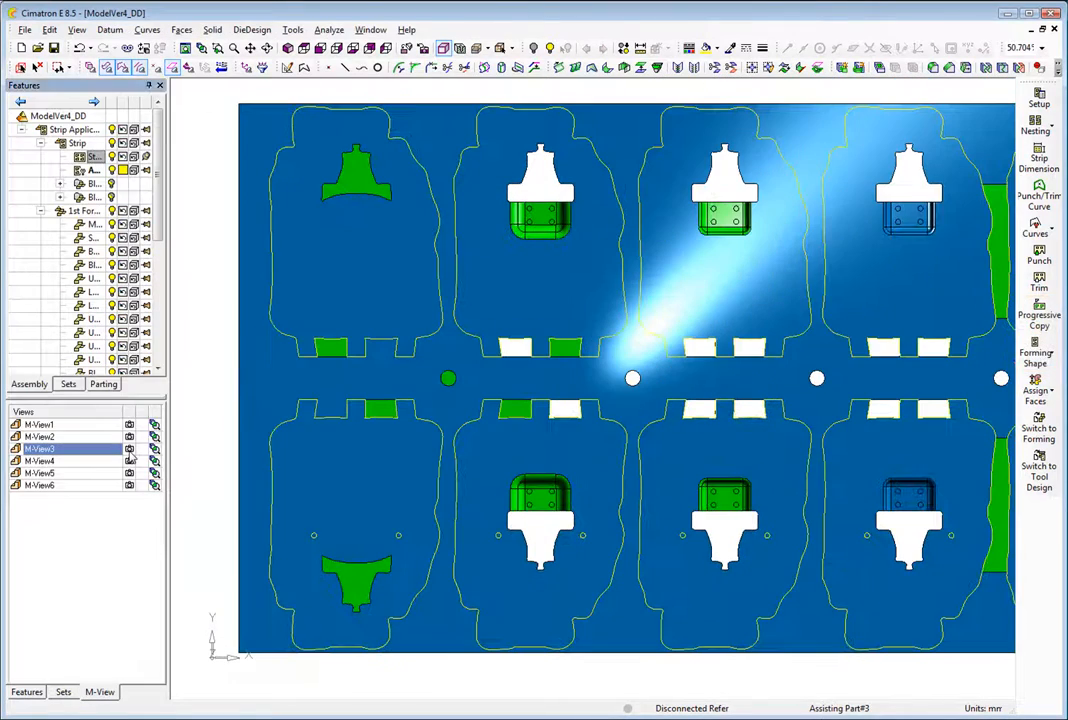
right_click(204, 334)
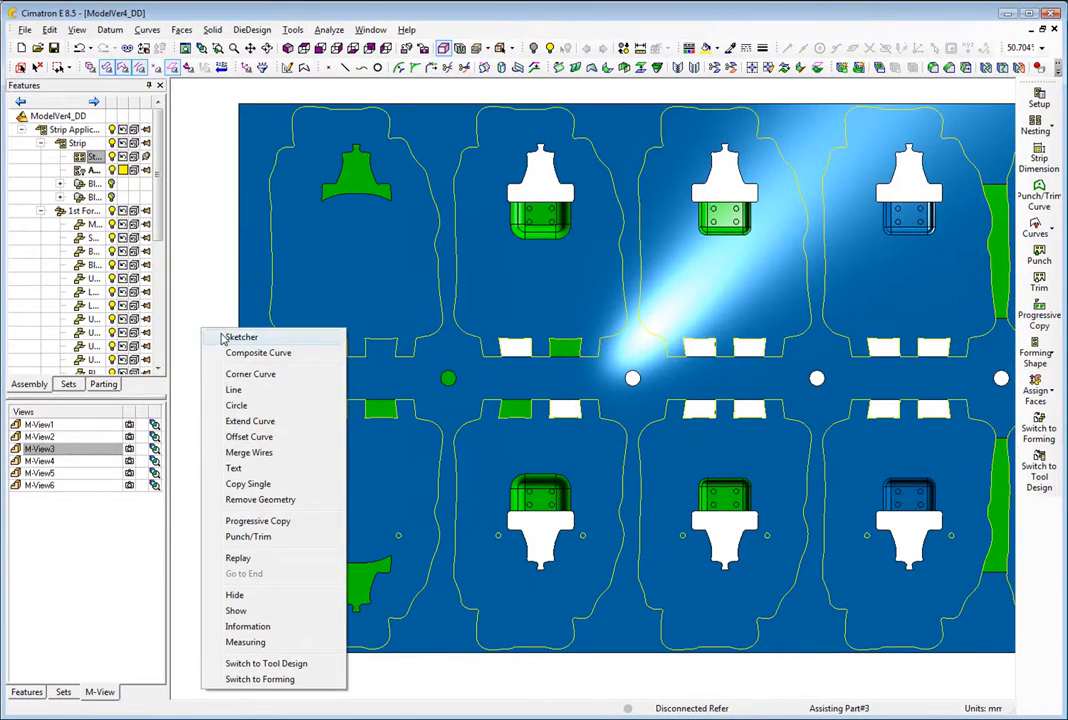
left_click(224, 338)
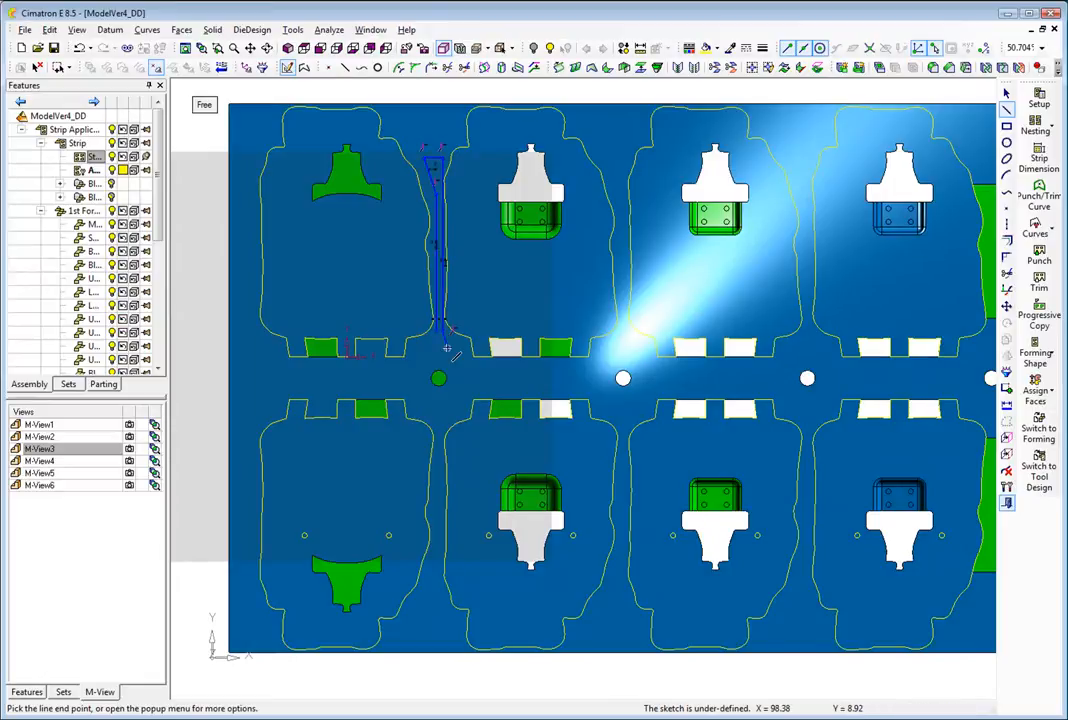
right_click(229, 364)
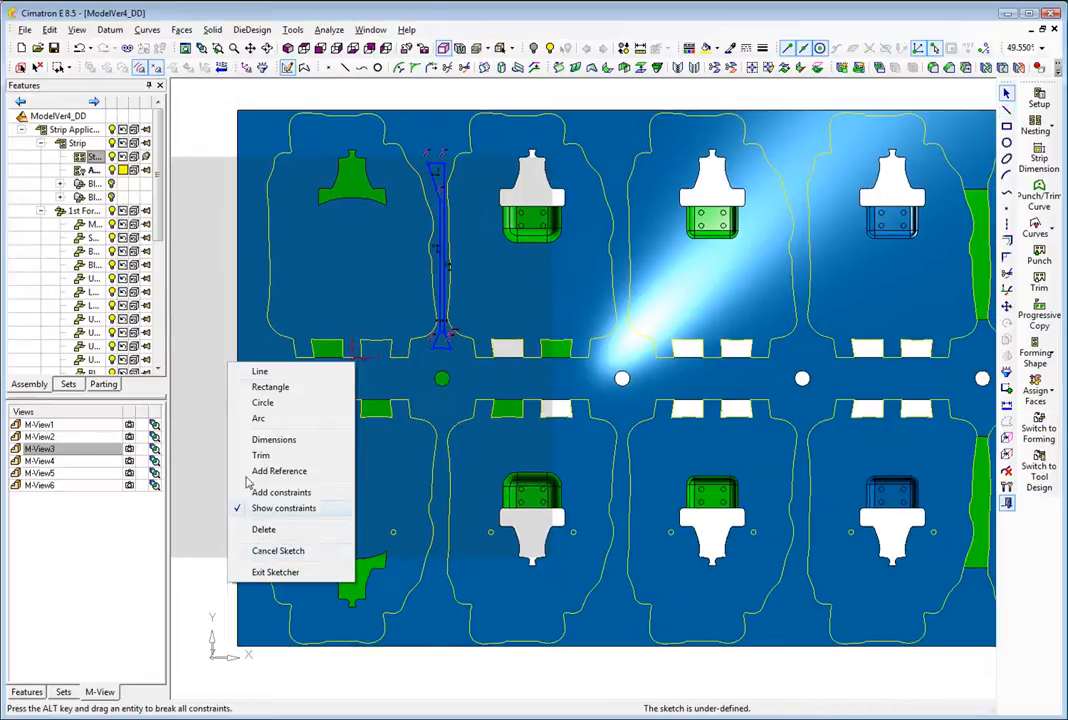
left_click(274, 572)
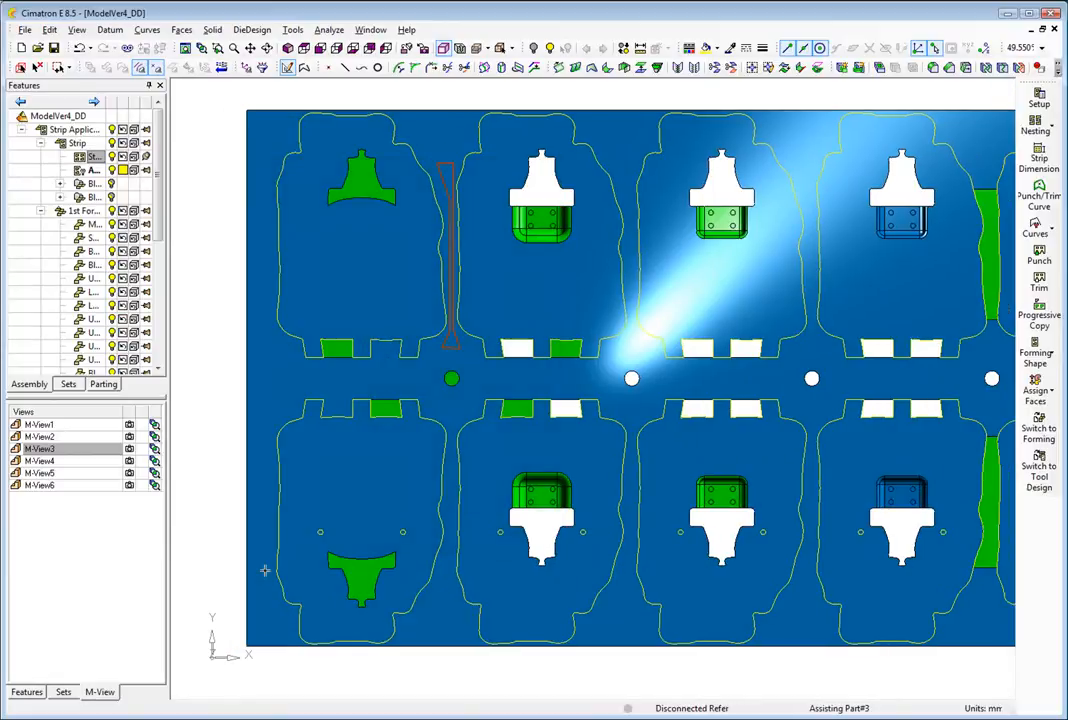
left_click(1040, 257)
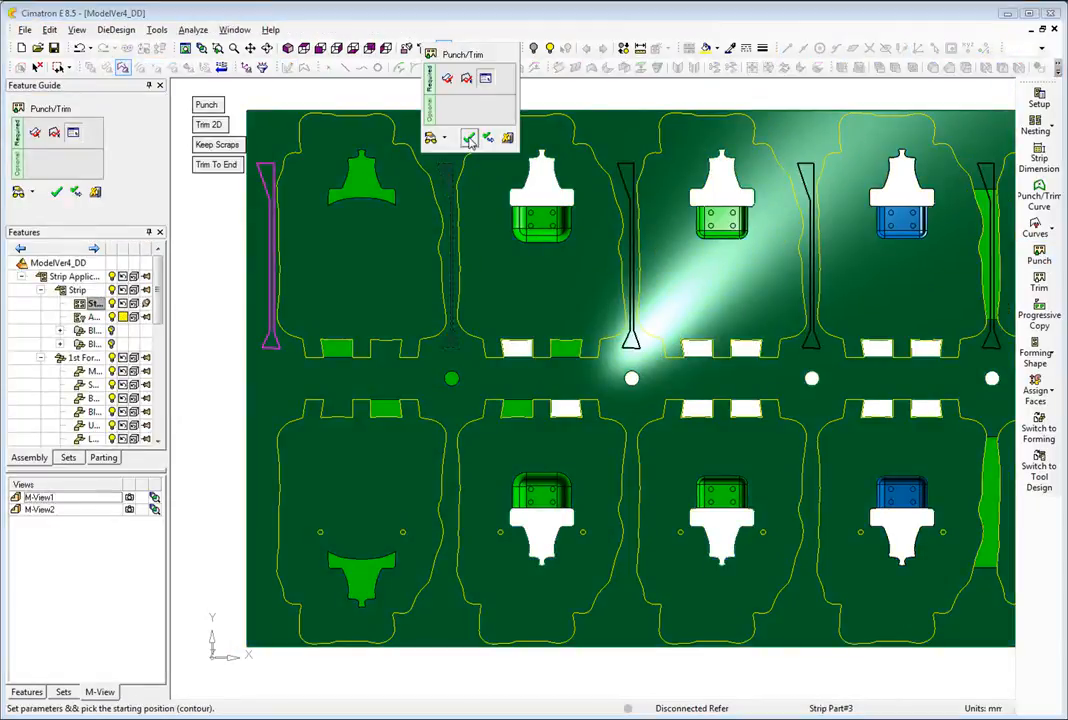
left_click(469, 138)
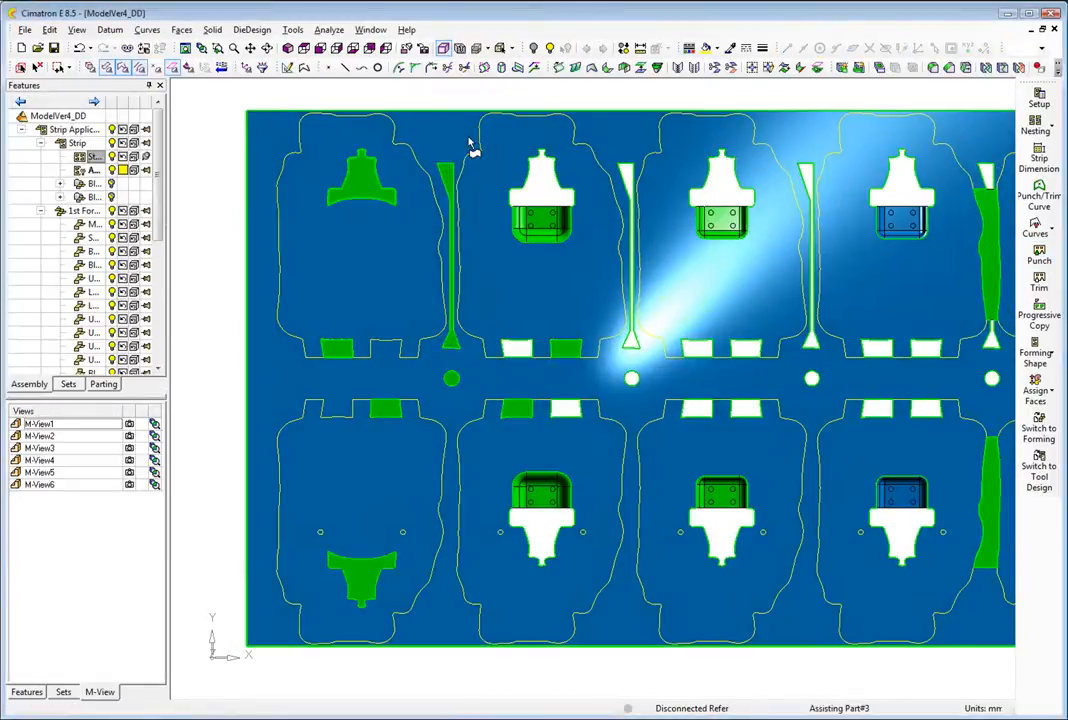
Mirror the narrow slot contour about the strip's horizontal centre line into the lower row, with Merge Off
left_click(1047, 233)
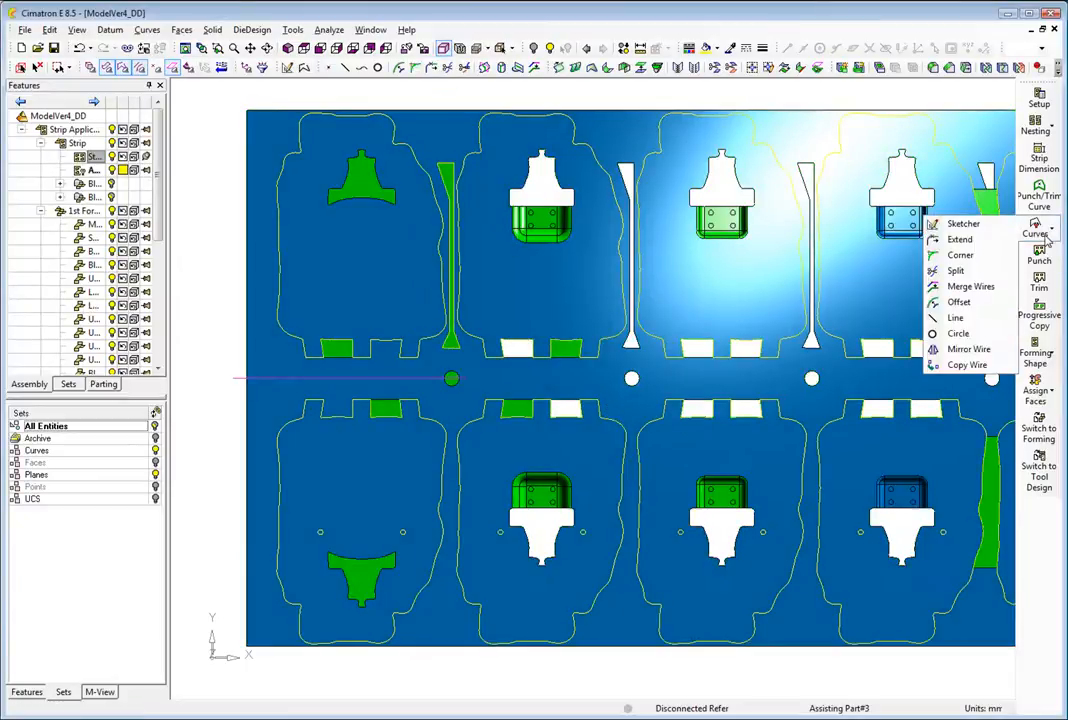
left_click(975, 349)
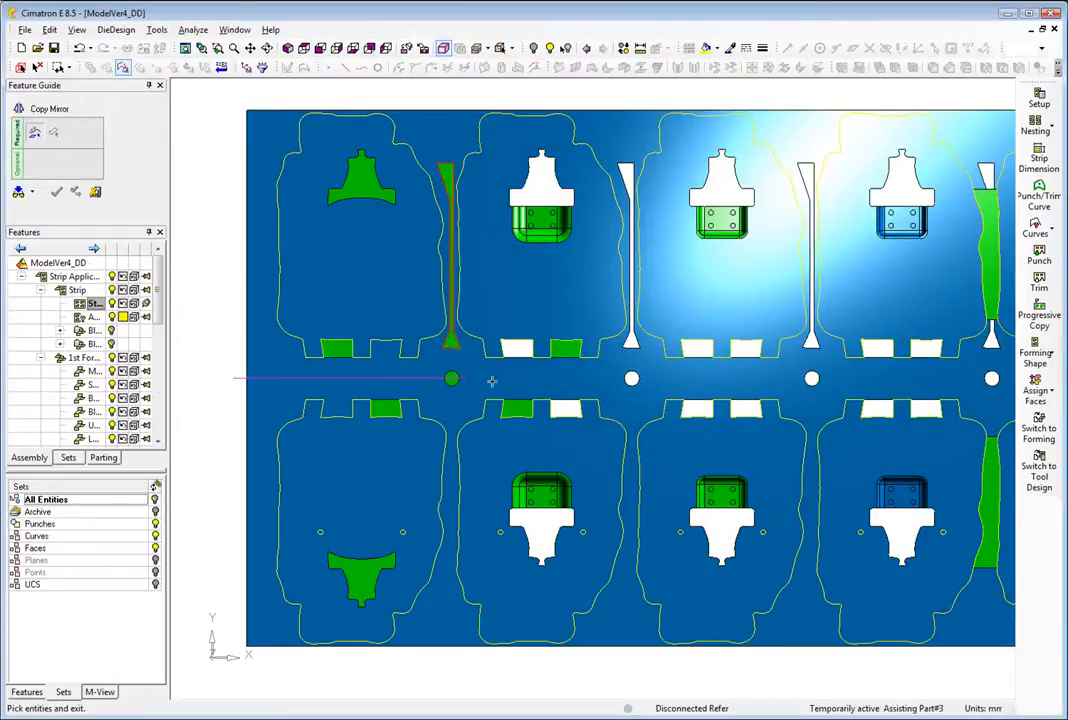
left_click(414, 379)
left_click(414, 380)
middle_click(205, 308)
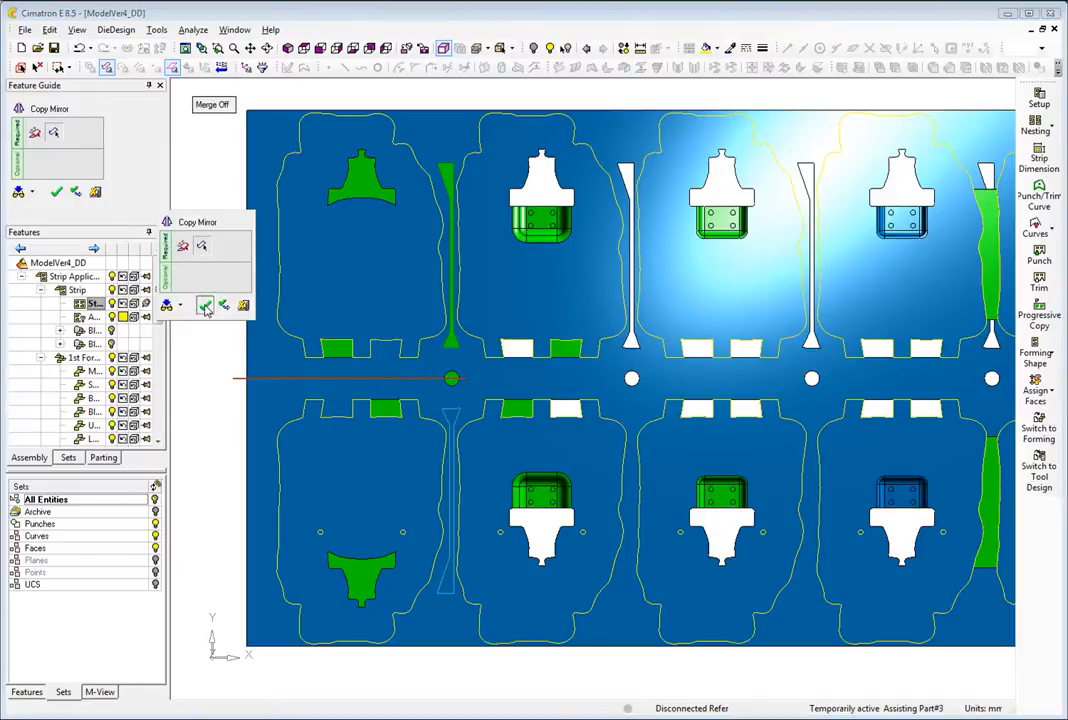
left_click(205, 307)
Punch the mirrored slot contour along the lower row of the strip
right_click(455, 418)
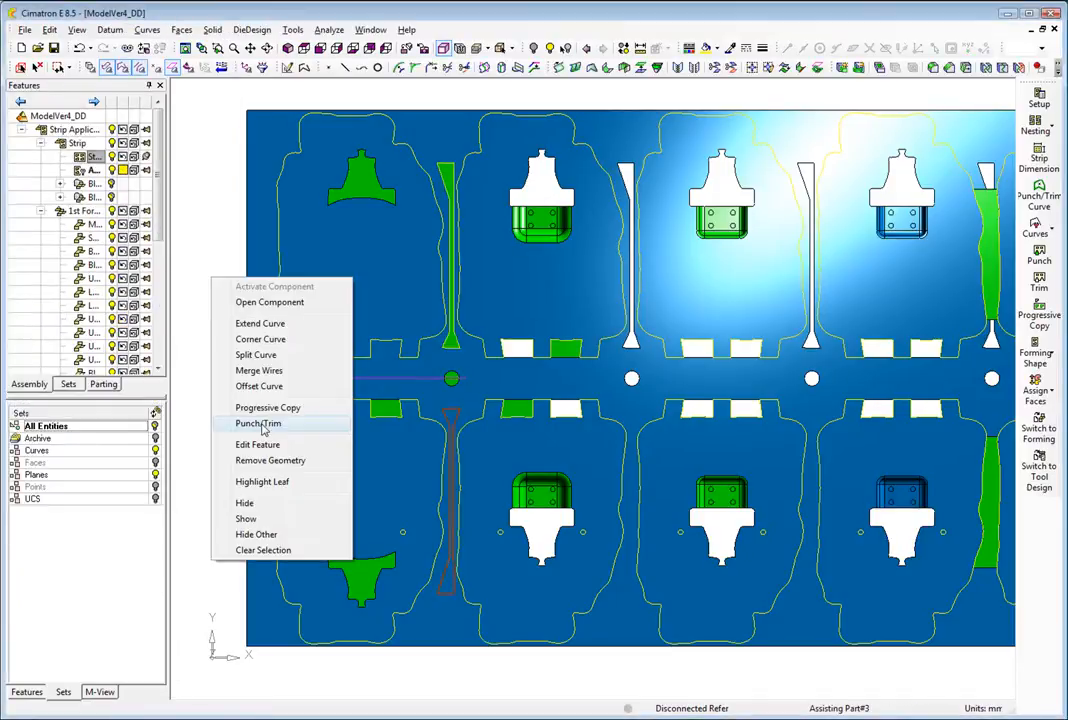
left_click(263, 425)
left_click(219, 324)
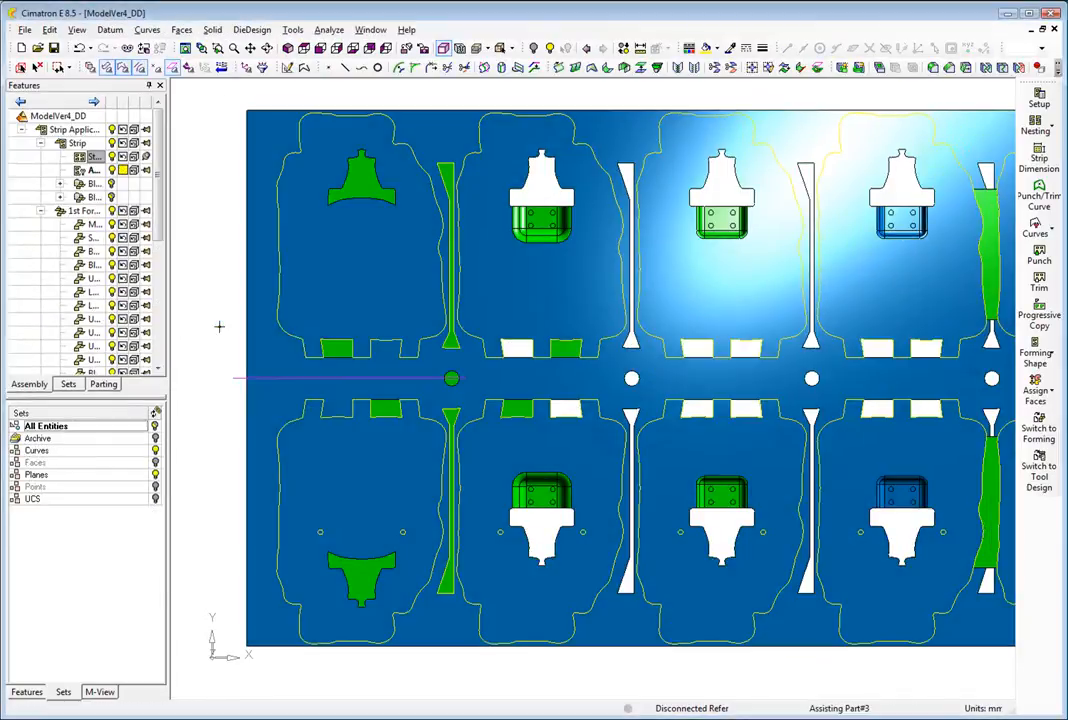
Add the upper-row forming shape beside the yellow-pocket blanks to the upper side of the strip's tenth station
left_click(185, 47)
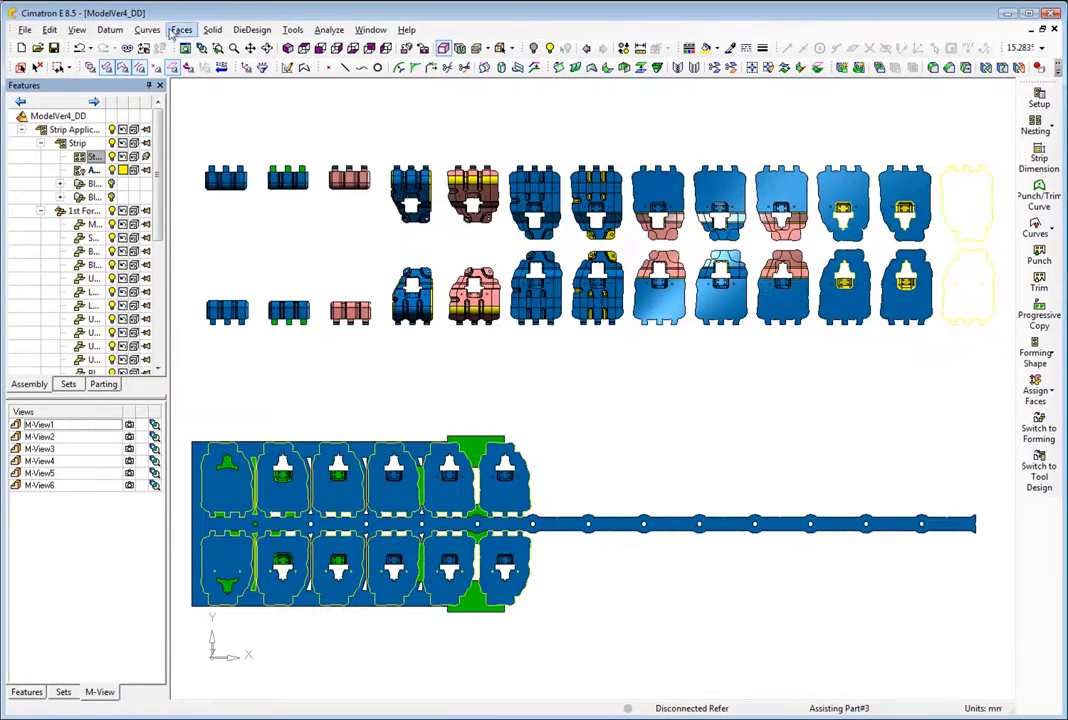
left_click(1036, 357)
left_click(970, 343)
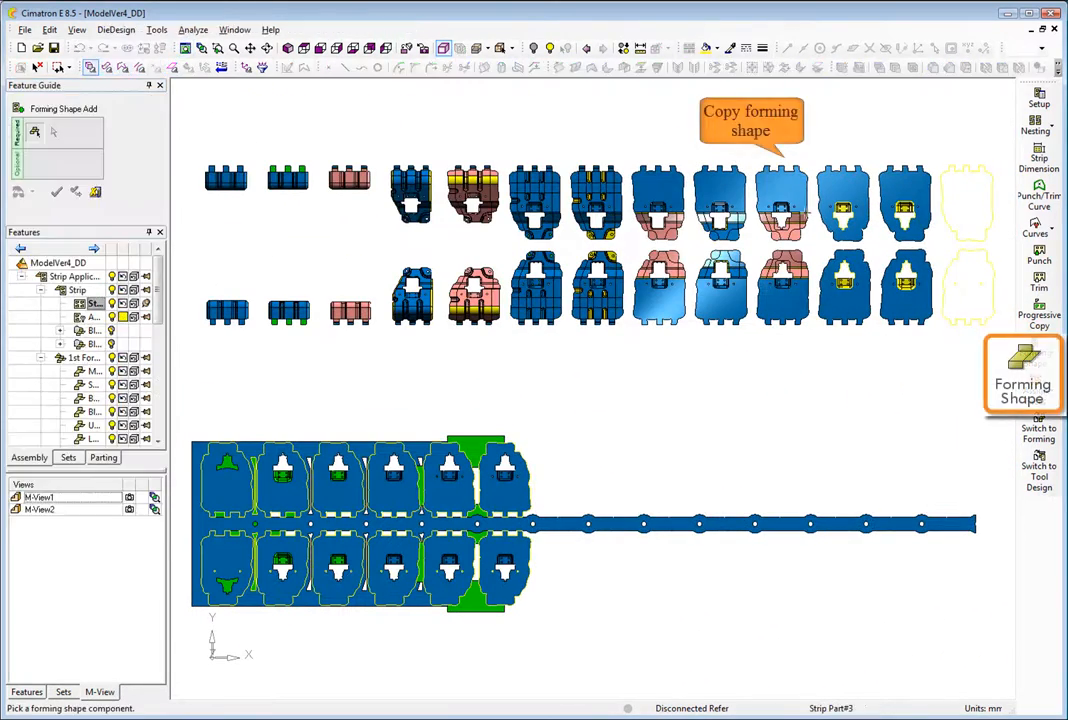
left_click(781, 210)
left_click(728, 511)
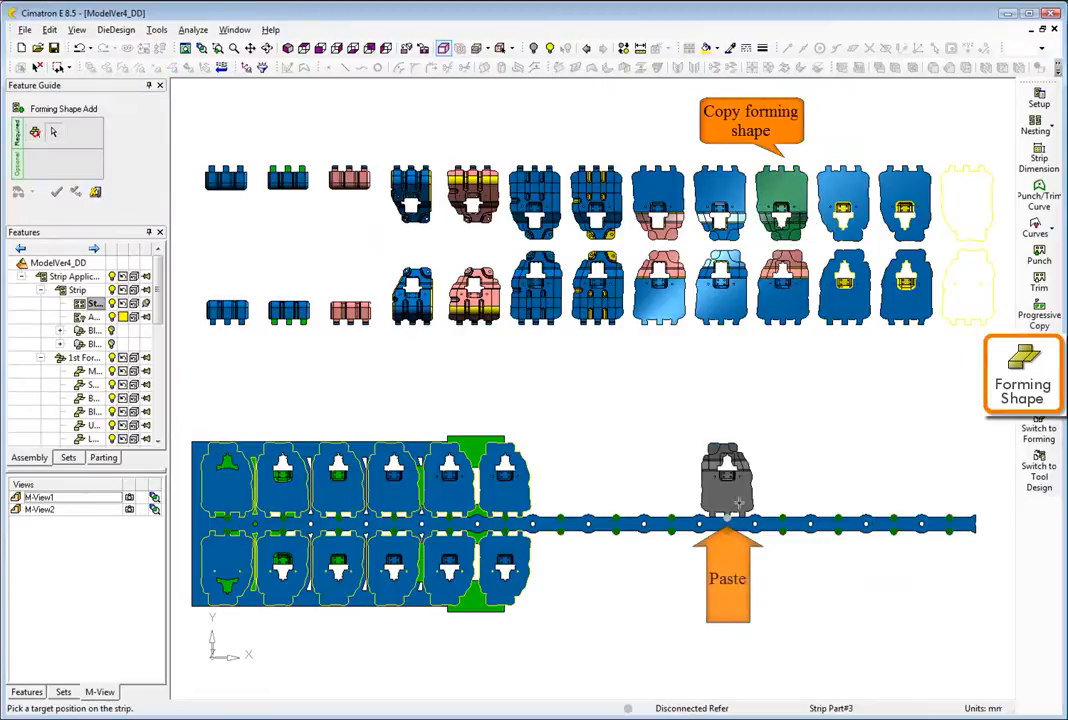
left_click(855, 444)
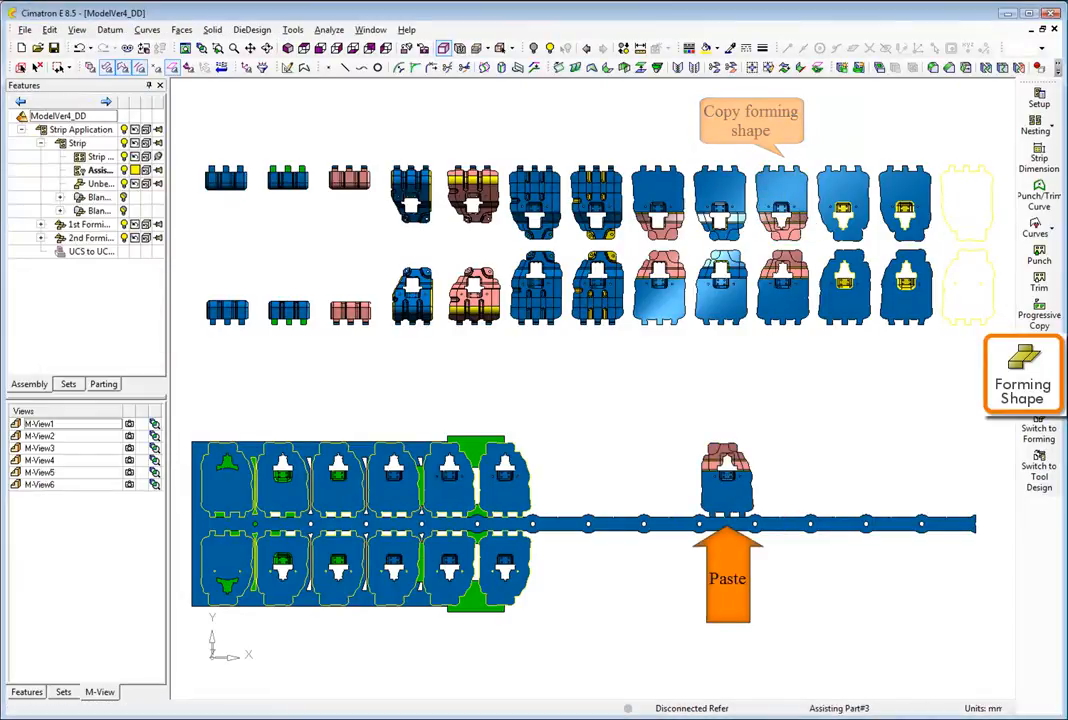
Relocate the added upper forming shape along the carrier to the seventh station, directly after the last flat blank
left_click(1034, 353)
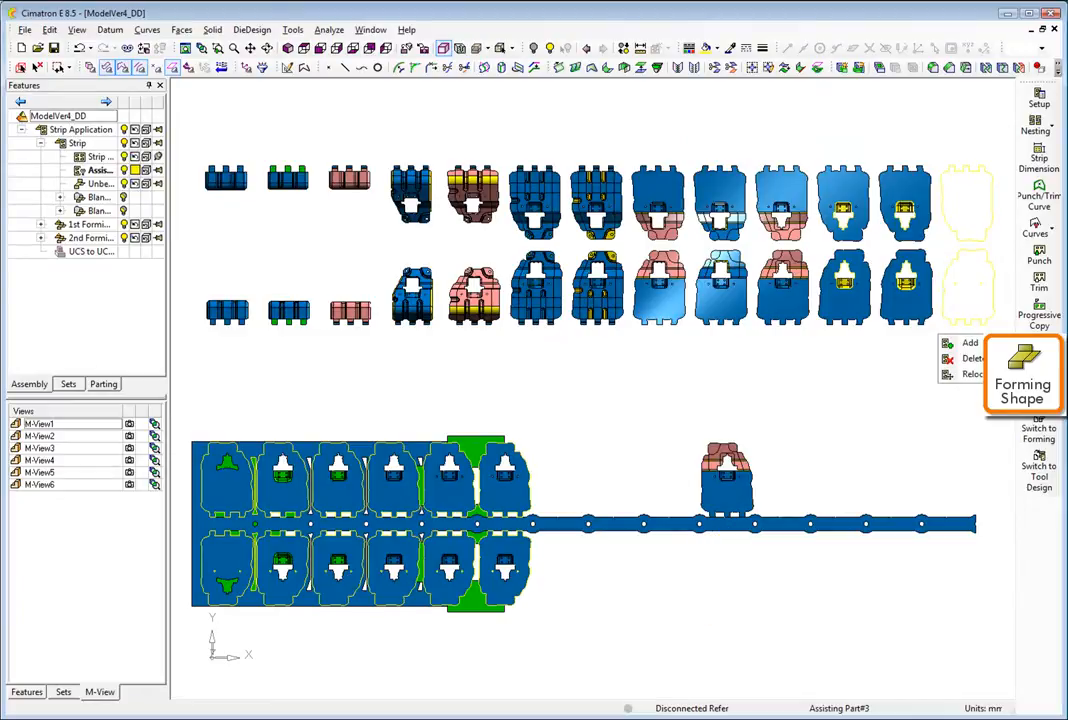
left_click(968, 374)
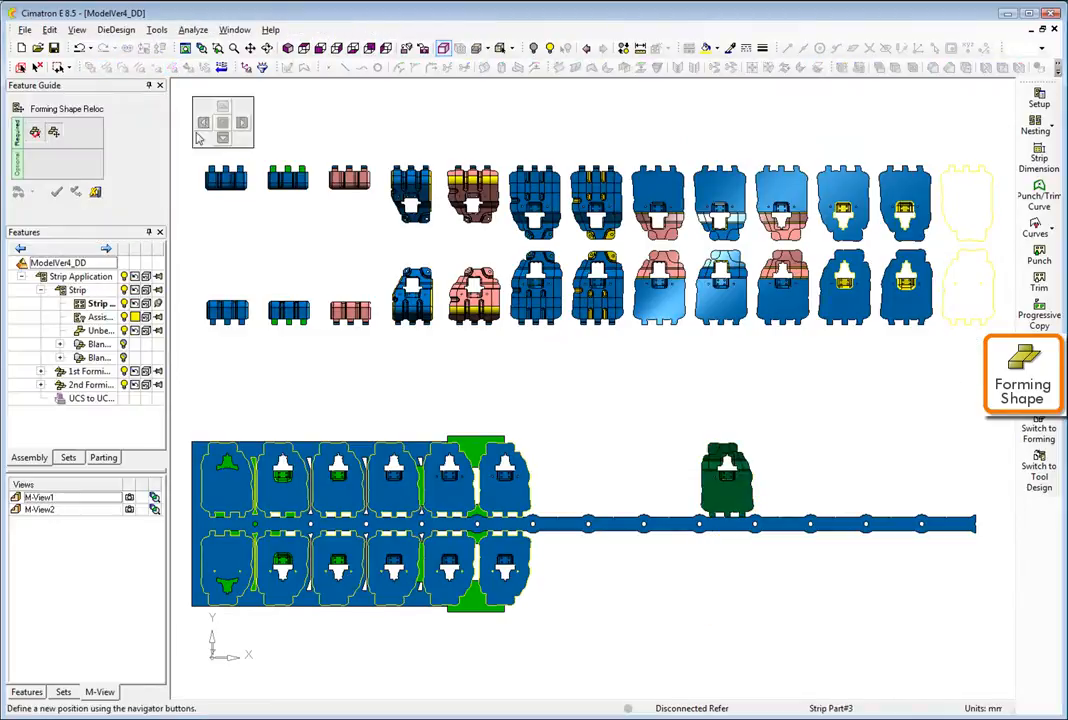
left_click(203, 122)
left_click(203, 122)
left_click(241, 123)
left_click(241, 123)
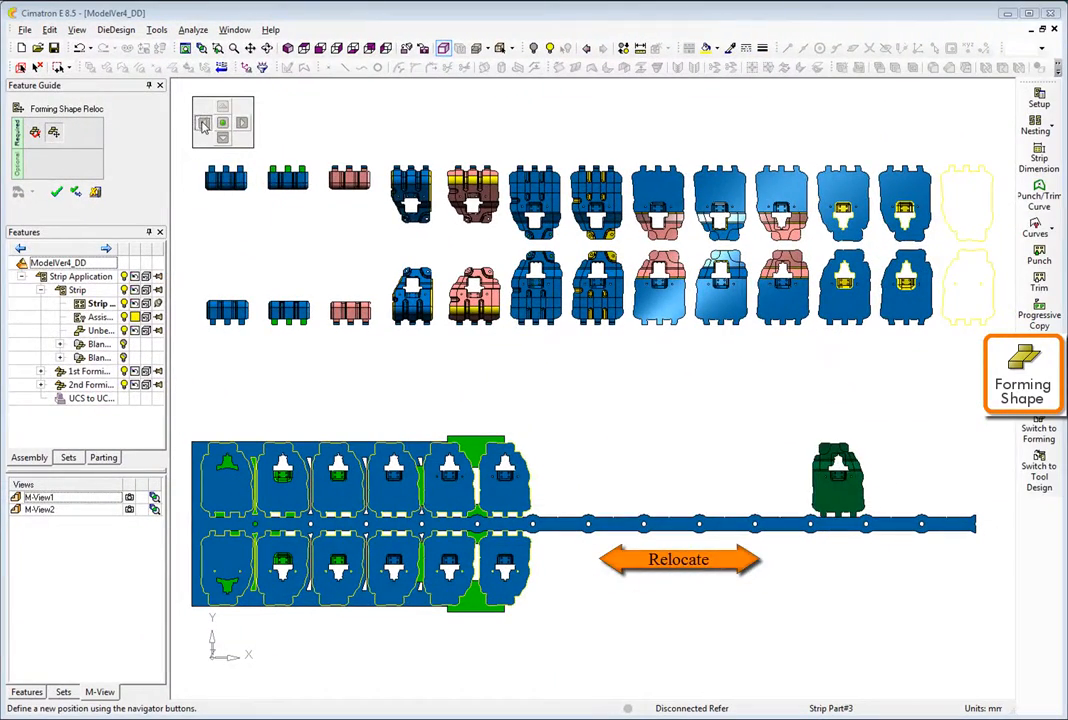
left_click(203, 124)
left_click(203, 124)
left_click(203, 124)
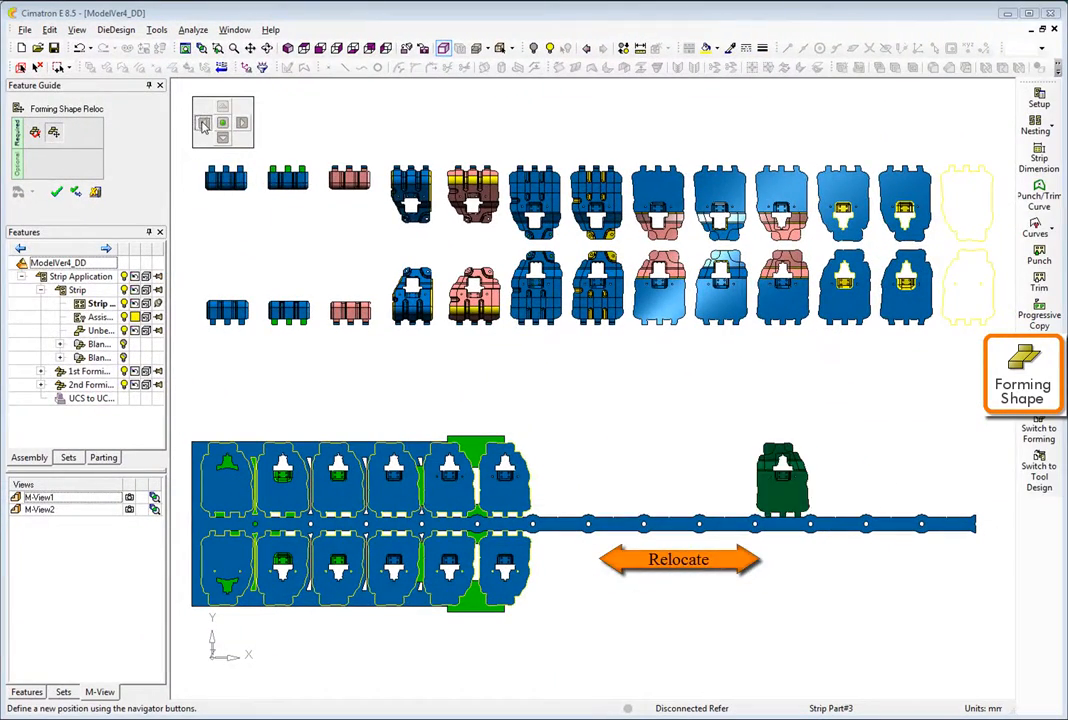
left_click(203, 124)
left_click(203, 124)
middle_click(206, 154)
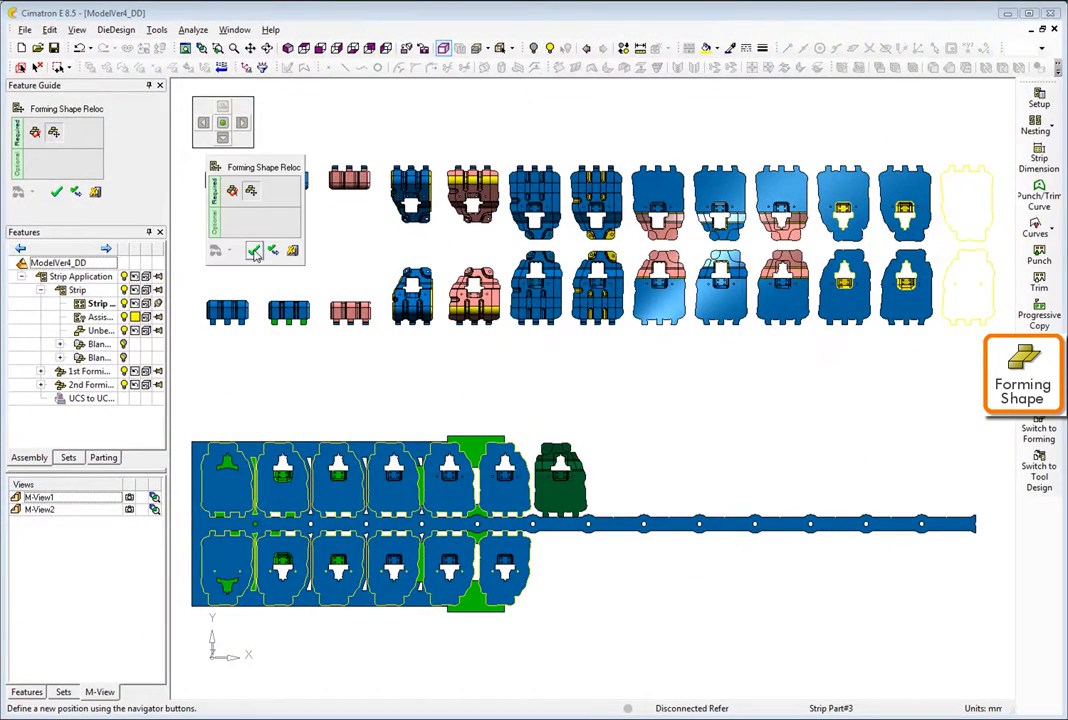
left_click(255, 251)
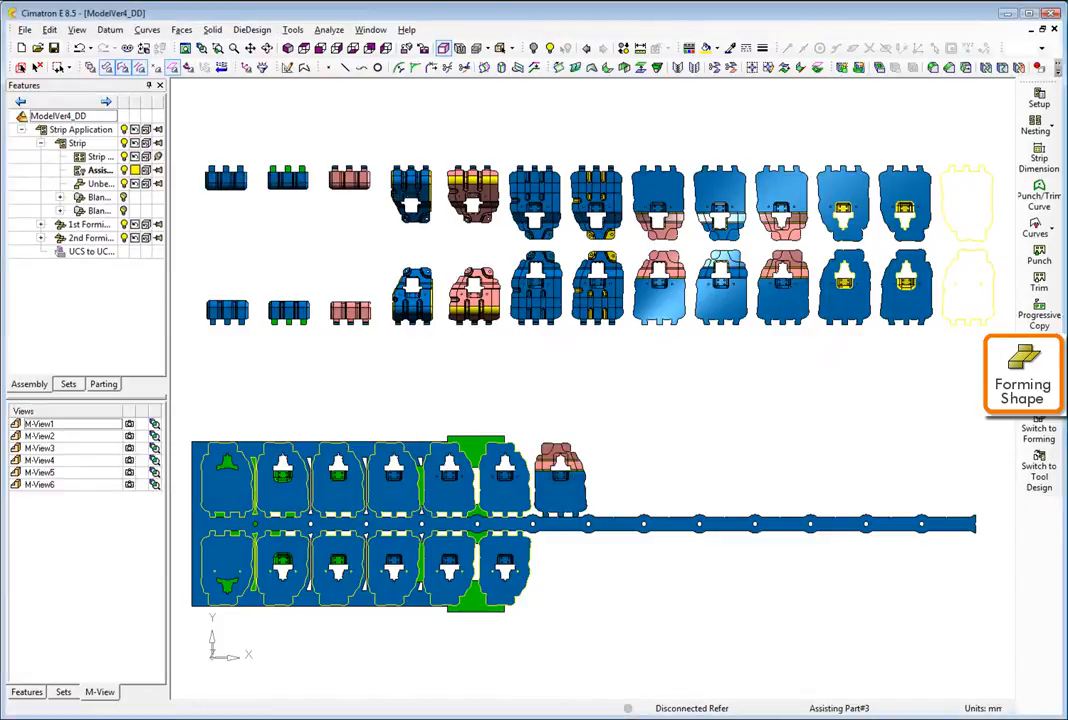
Add the following three upper-row forming shapes, in forming order, to the upper side of the eighth, ninth and tenth stations
left_click(968, 343)
left_click(720, 195)
left_click(615, 515)
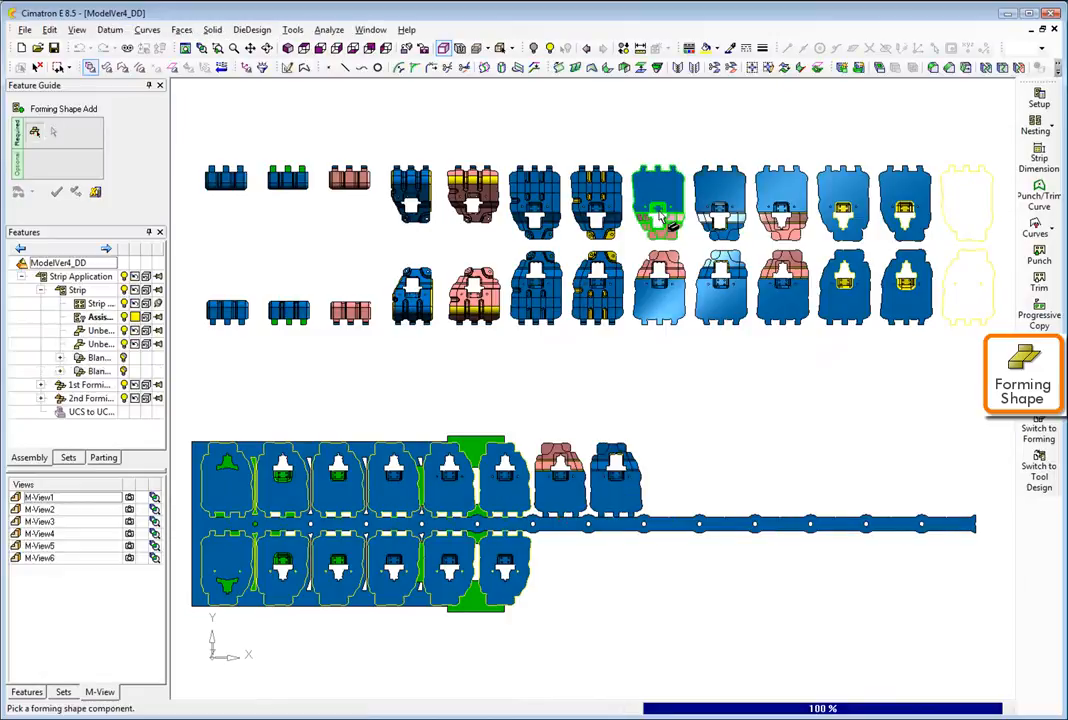
left_click(669, 515)
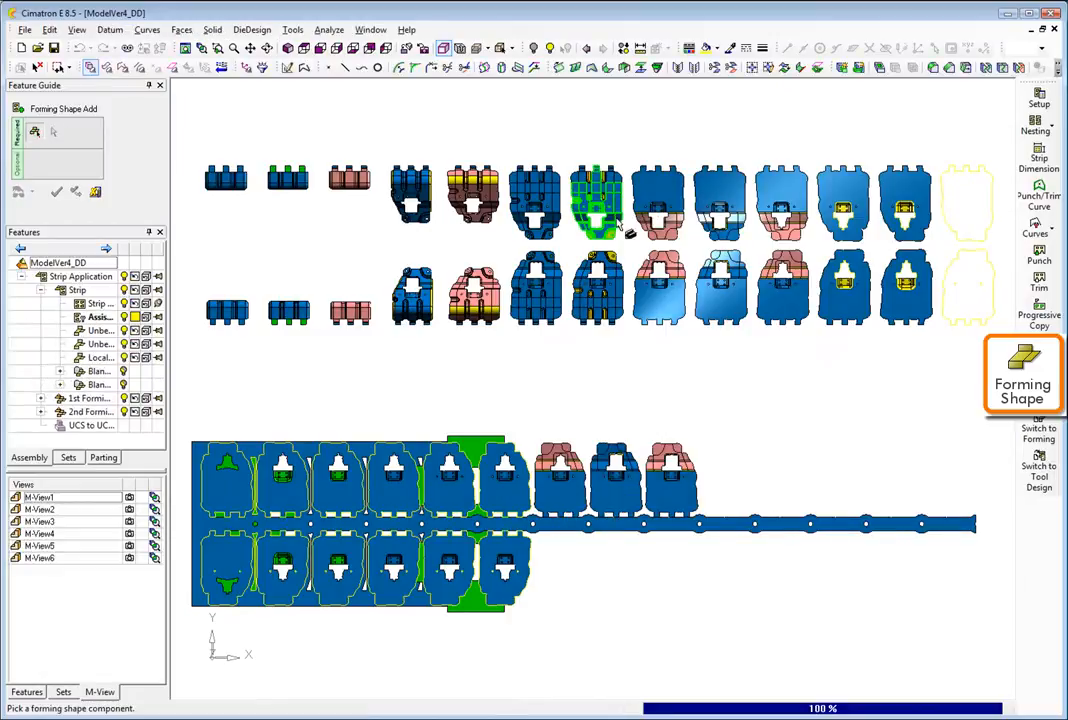
left_click(620, 222)
left_click(728, 508)
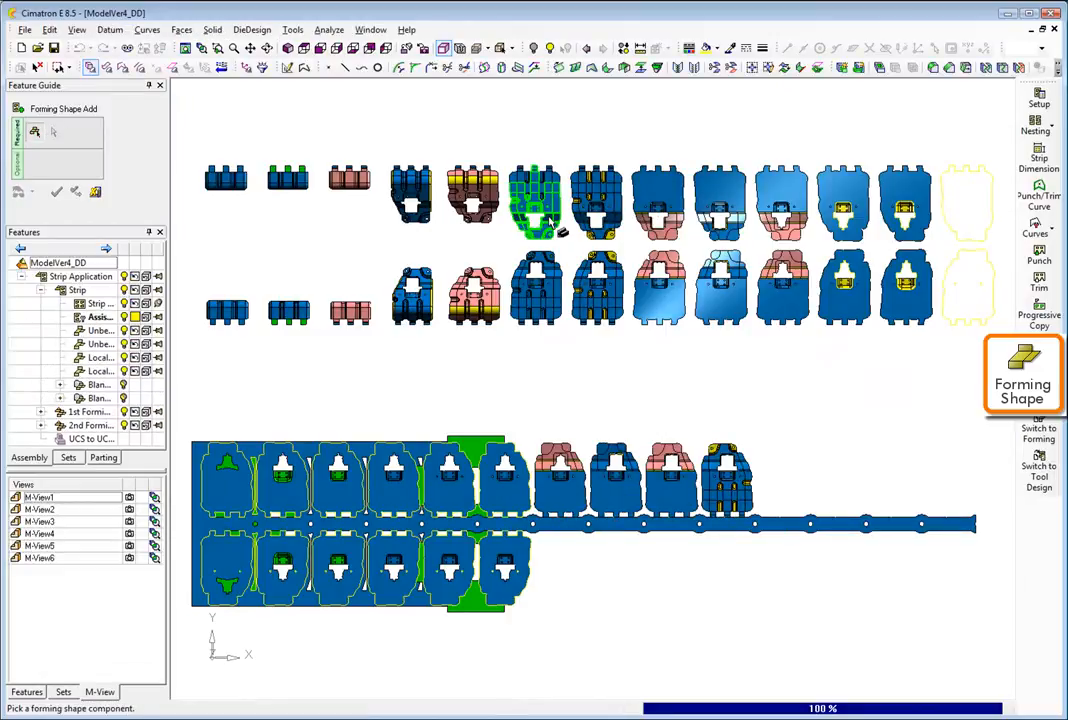
Add the remaining upper-row forming shapes, up to the short pink part, to the upper side of the eleventh through fourteenth stations
left_click(781, 517)
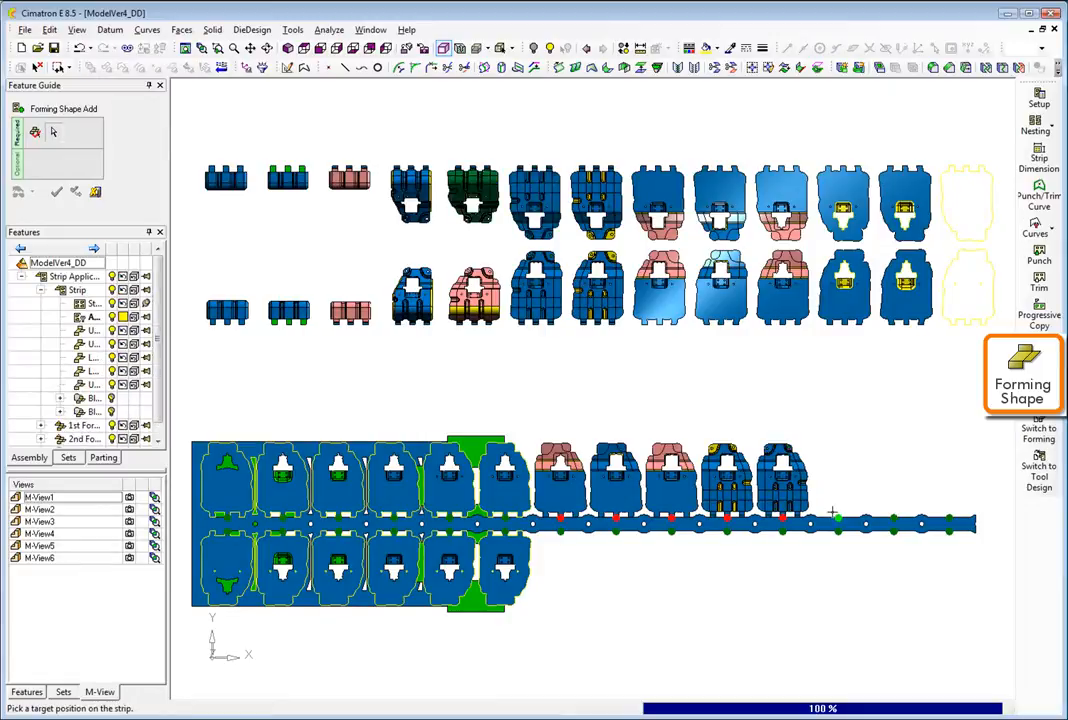
left_click(834, 515)
left_click(895, 514)
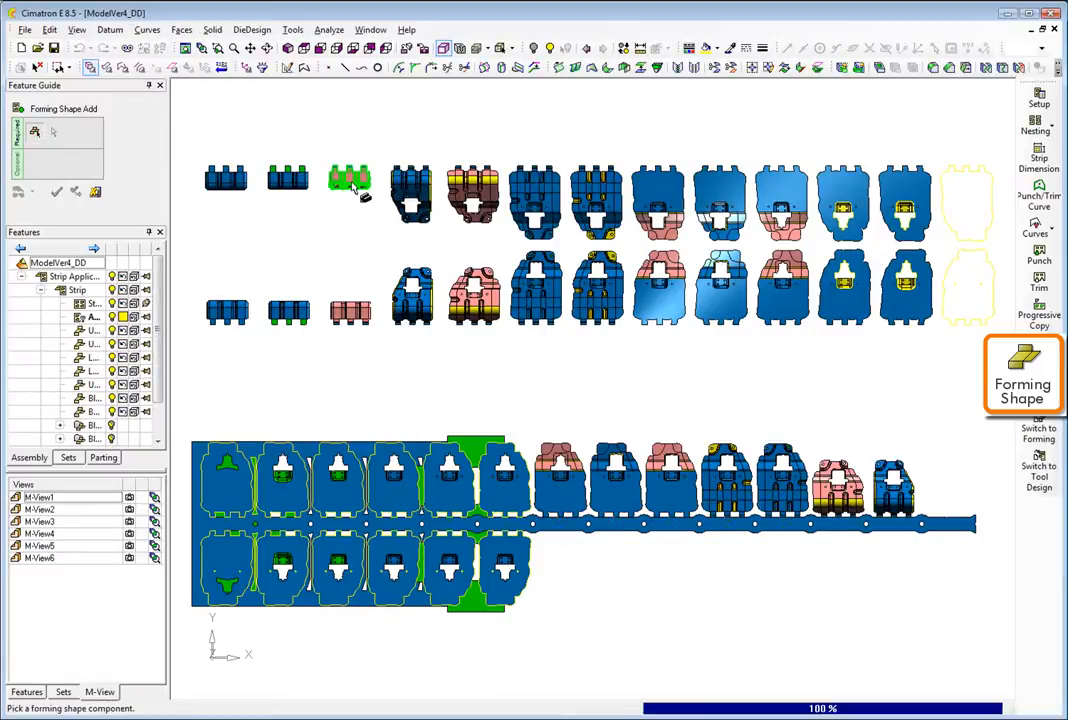
left_click(947, 515)
Add the first three lower-row forming shapes after the yellow-pocket blanks to the lower side of the seventh, eighth and ninth stations
left_click(800, 312)
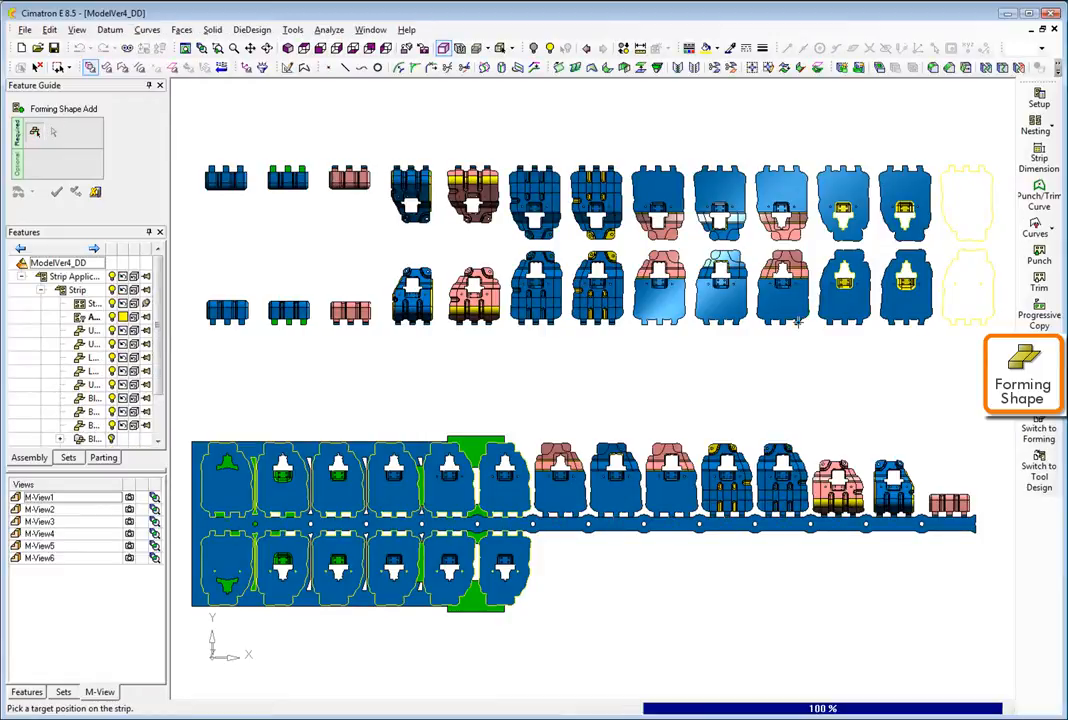
left_click(563, 534)
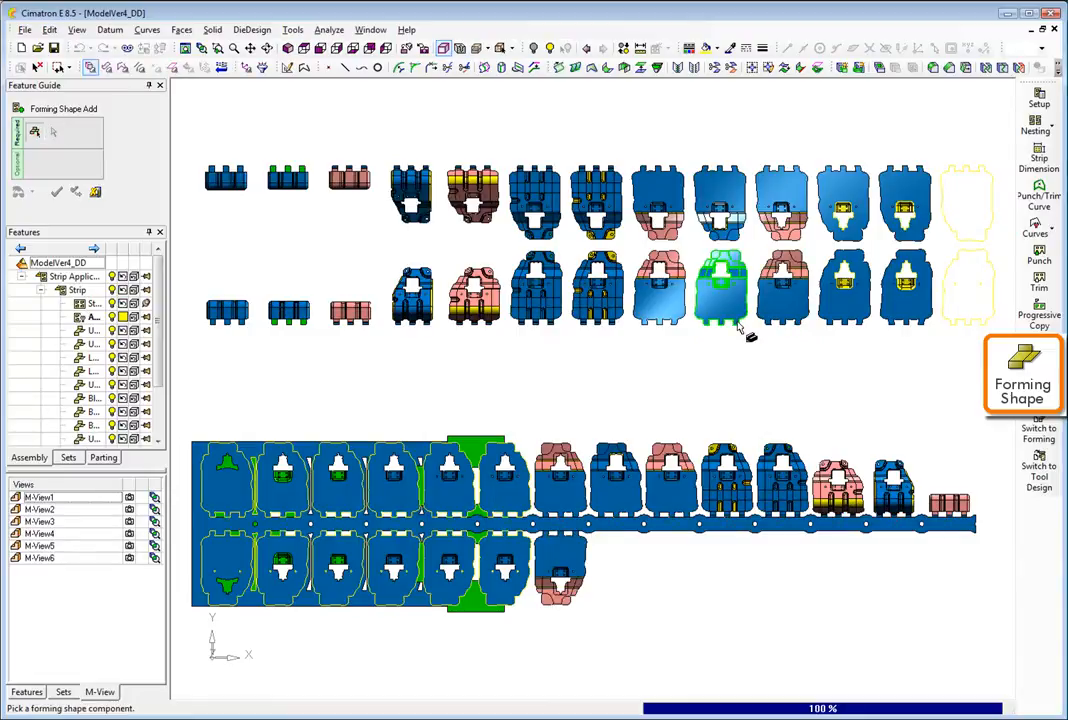
left_click(738, 326)
left_click(614, 534)
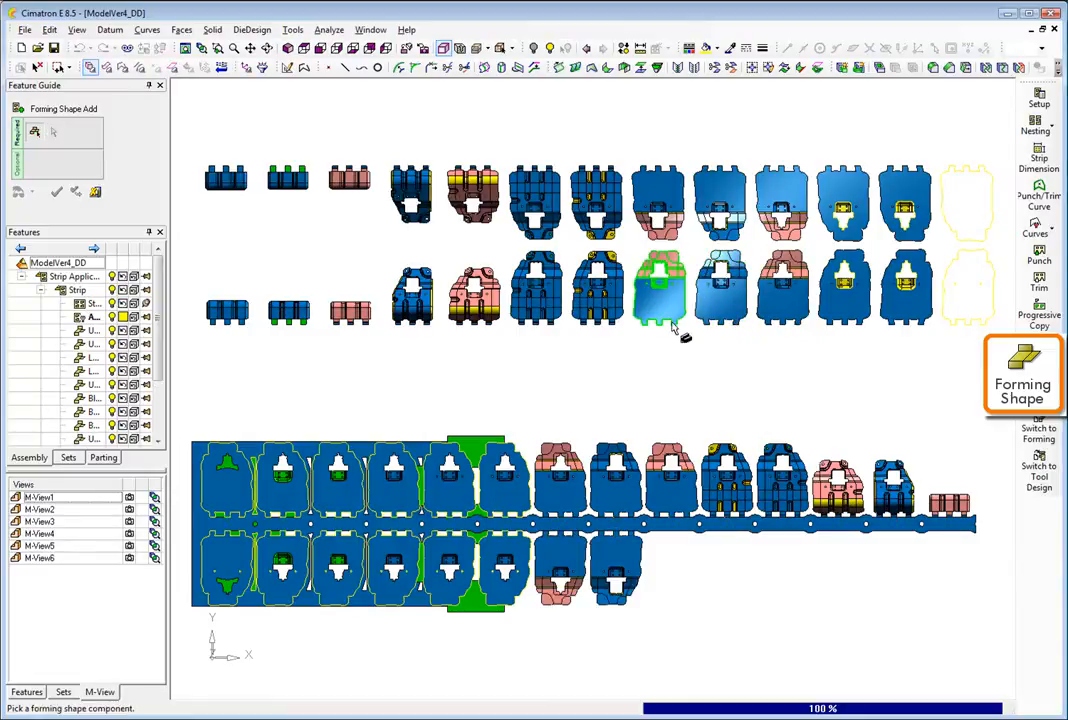
left_click(673, 322)
left_click(670, 534)
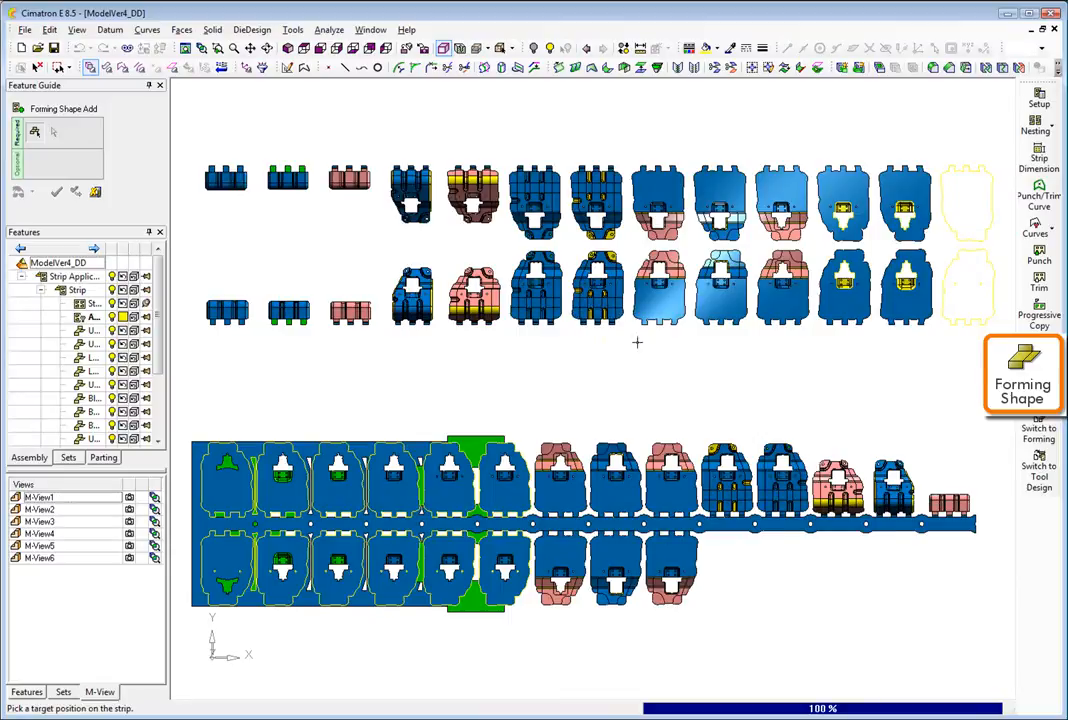
Add the remaining lower-row forming shapes, in forming order up to the short pink part, to the lower side of the tenth through fourteenth stations
left_click(630, 325)
left_click(727, 532)
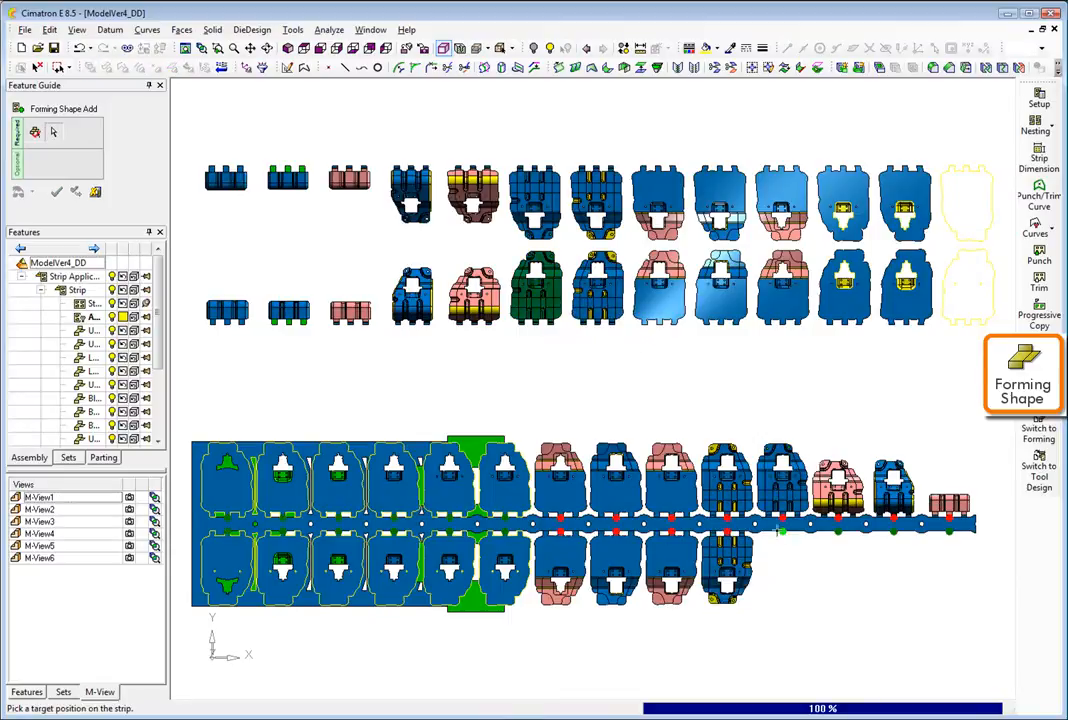
left_click(781, 532)
left_click(494, 318)
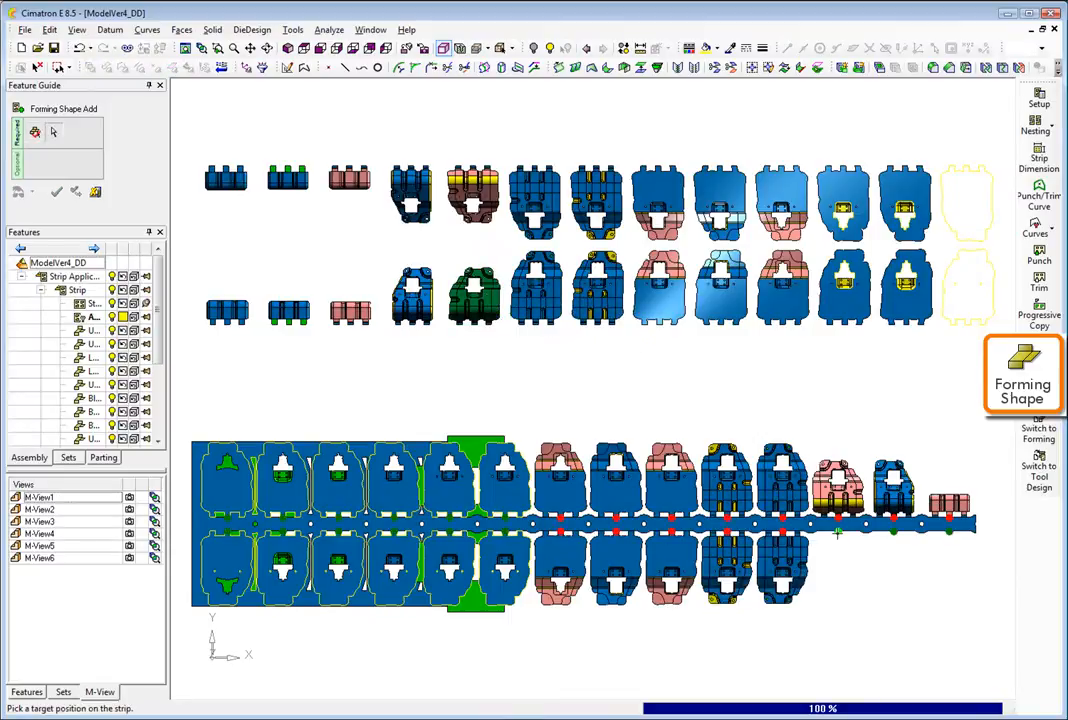
left_click(836, 534)
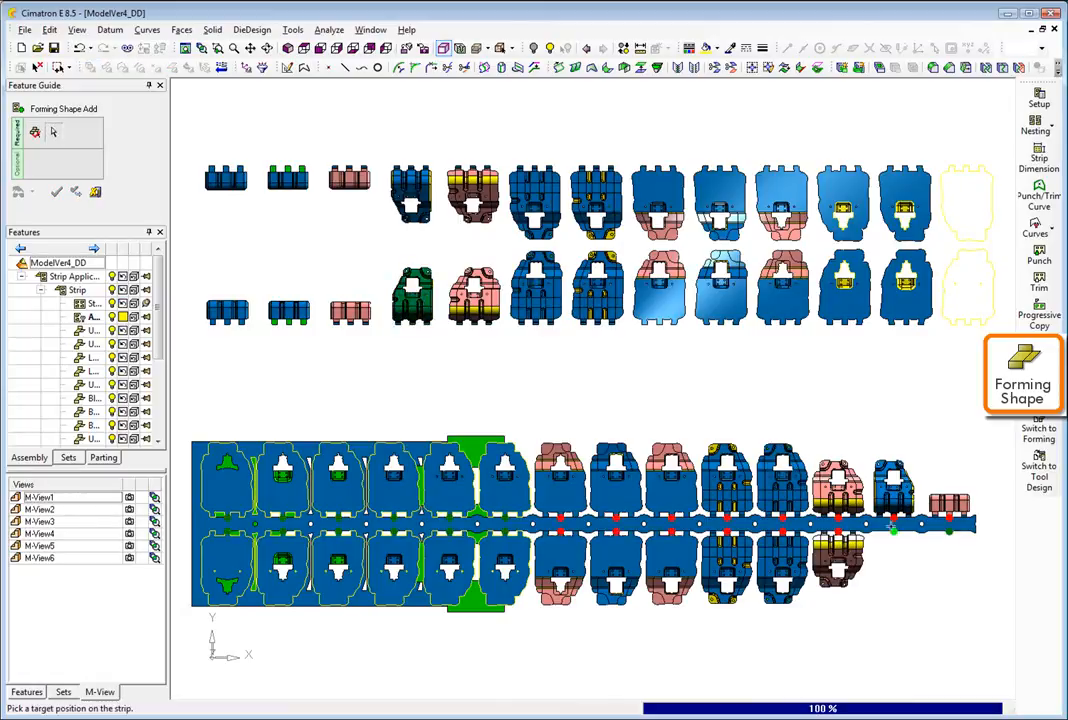
left_click(893, 531)
left_click(366, 320)
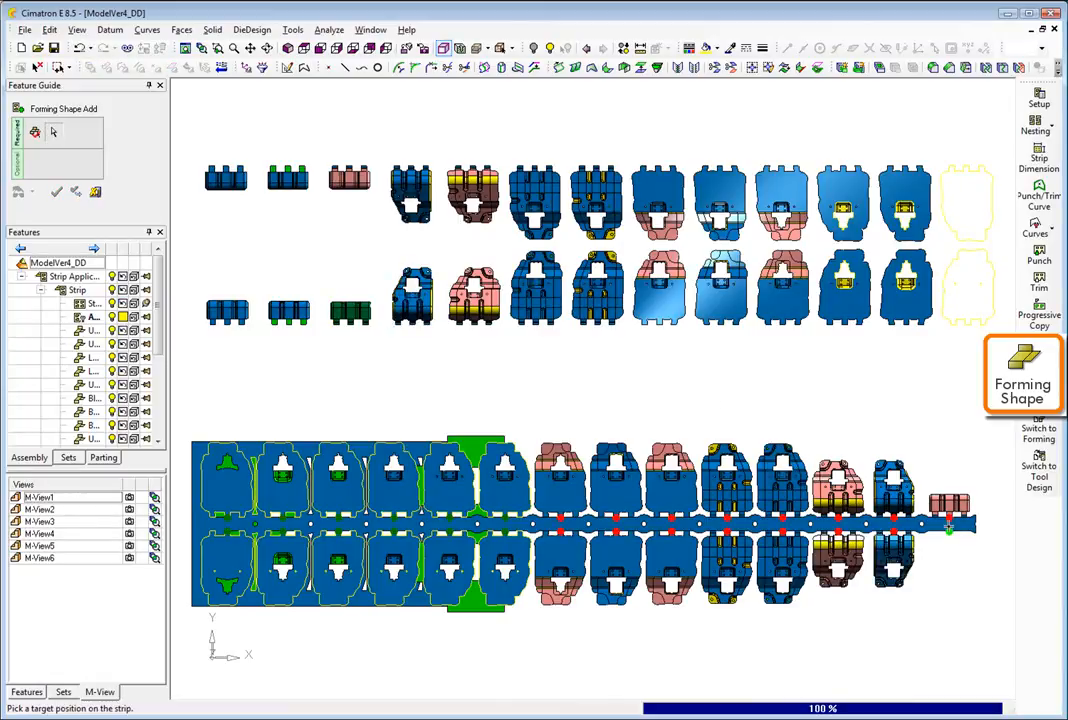
Extend the strip by one station by setting the number of progressions to 15 in the strip dimensions
left_click(1039, 155)
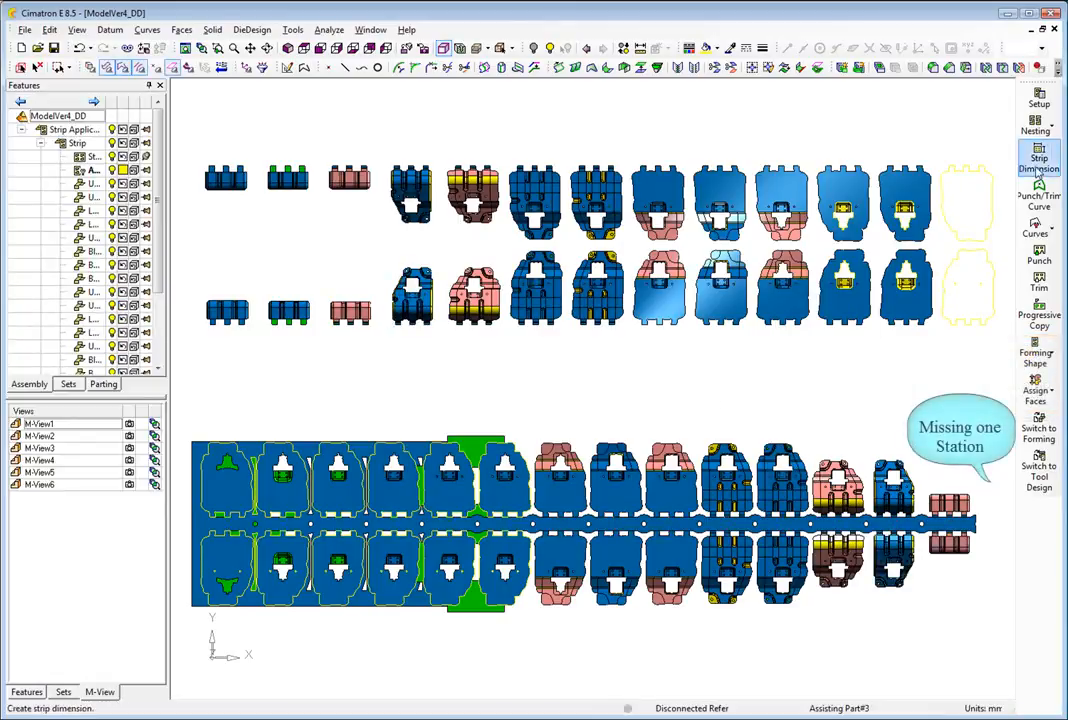
left_click(292, 121)
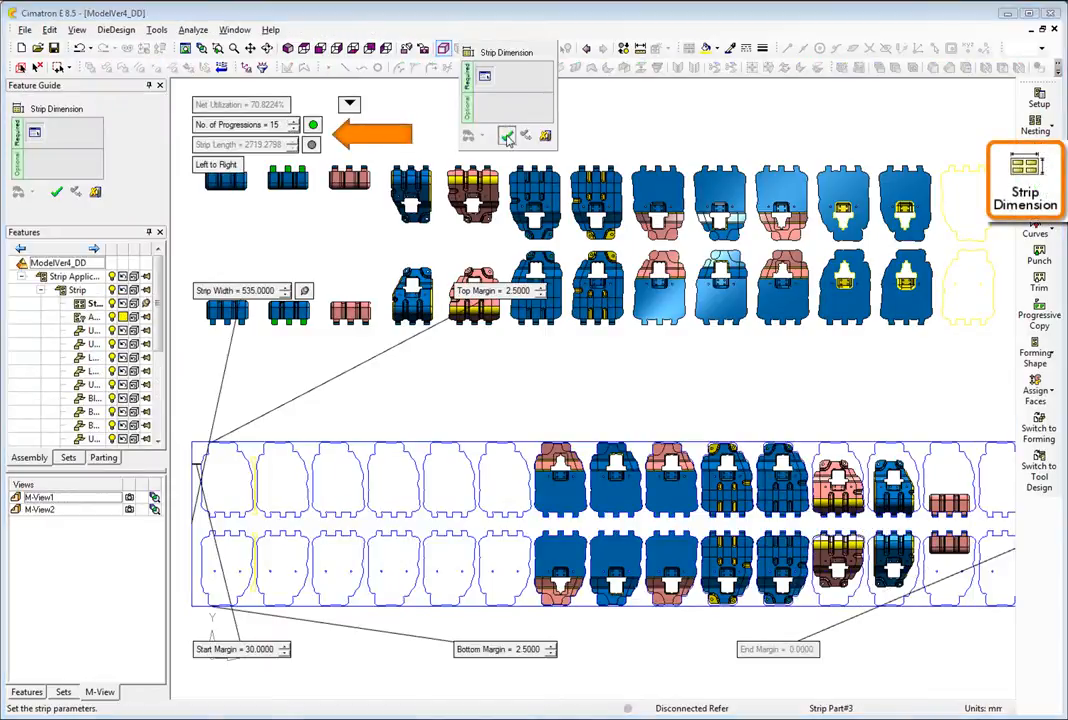
left_click(507, 137)
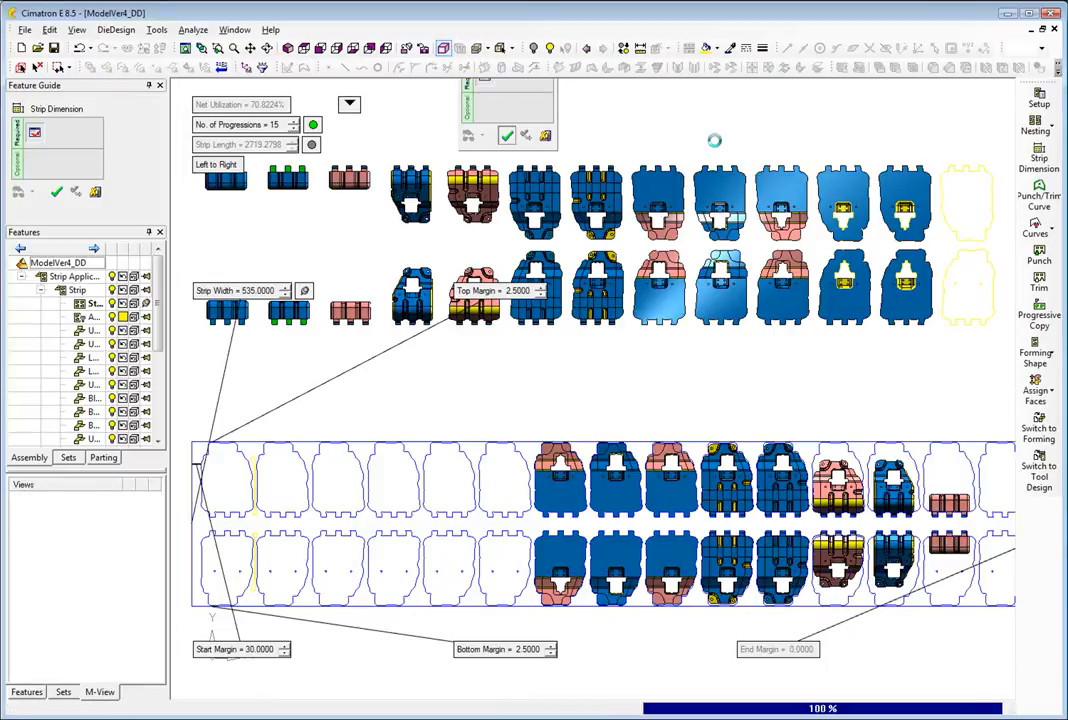
left_click(187, 49)
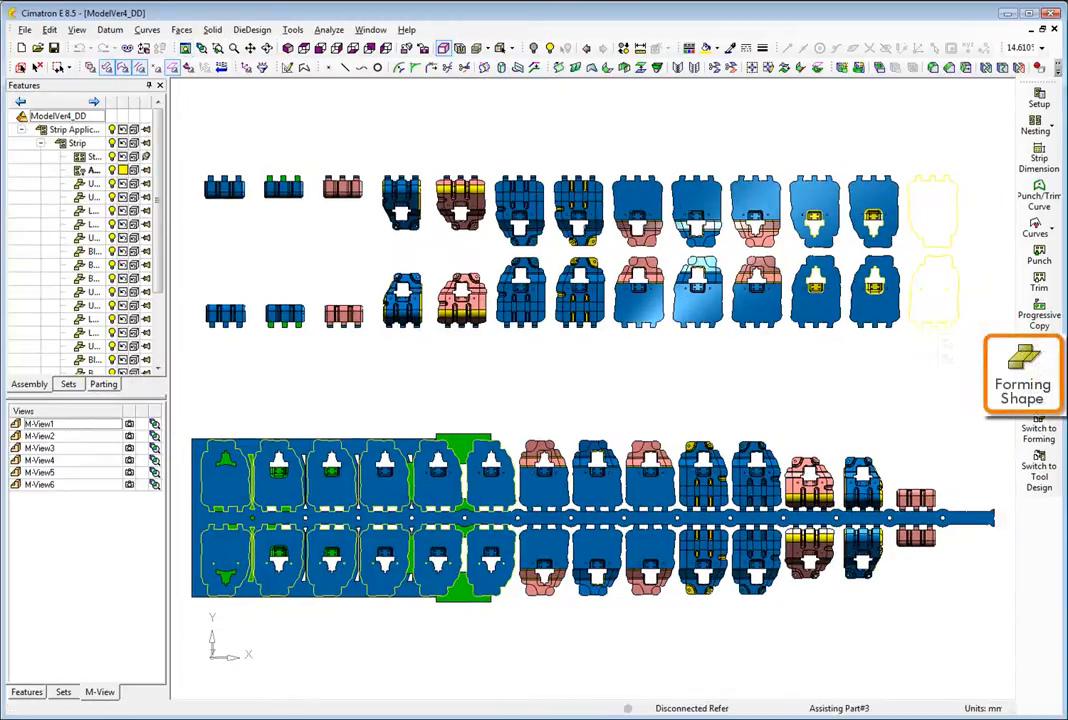
Add the short blue forming shapes with green tabs to the upper and lower sides of the fifteenth station
left_click(1037, 351)
left_click(968, 343)
left_click(294, 308)
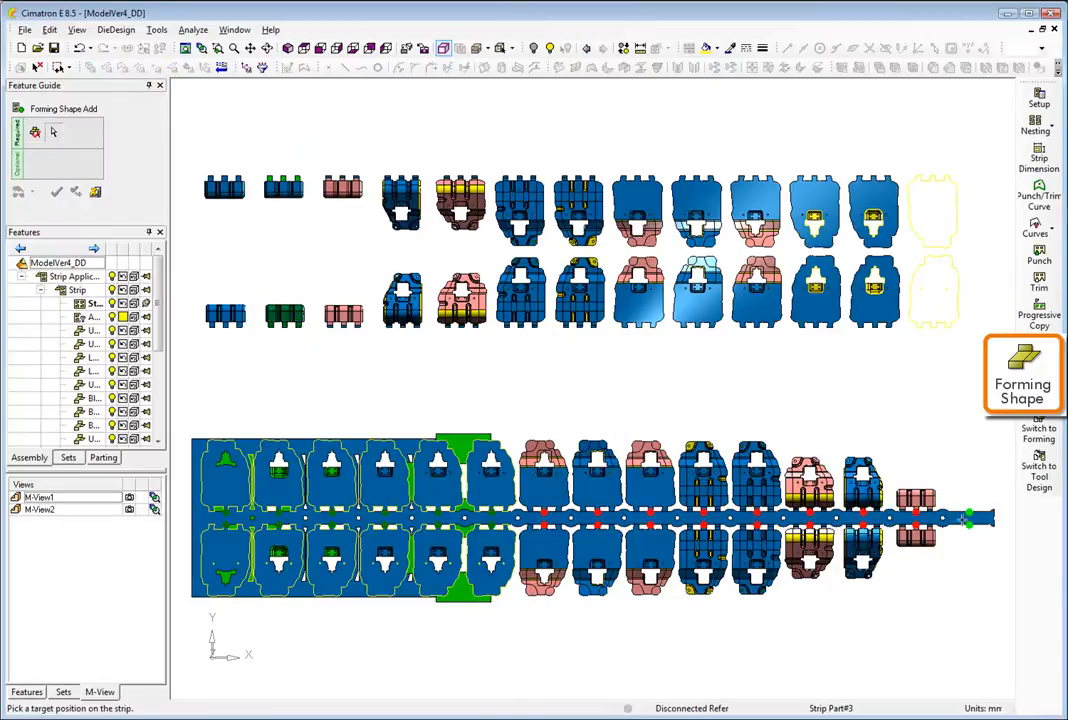
left_click(968, 528)
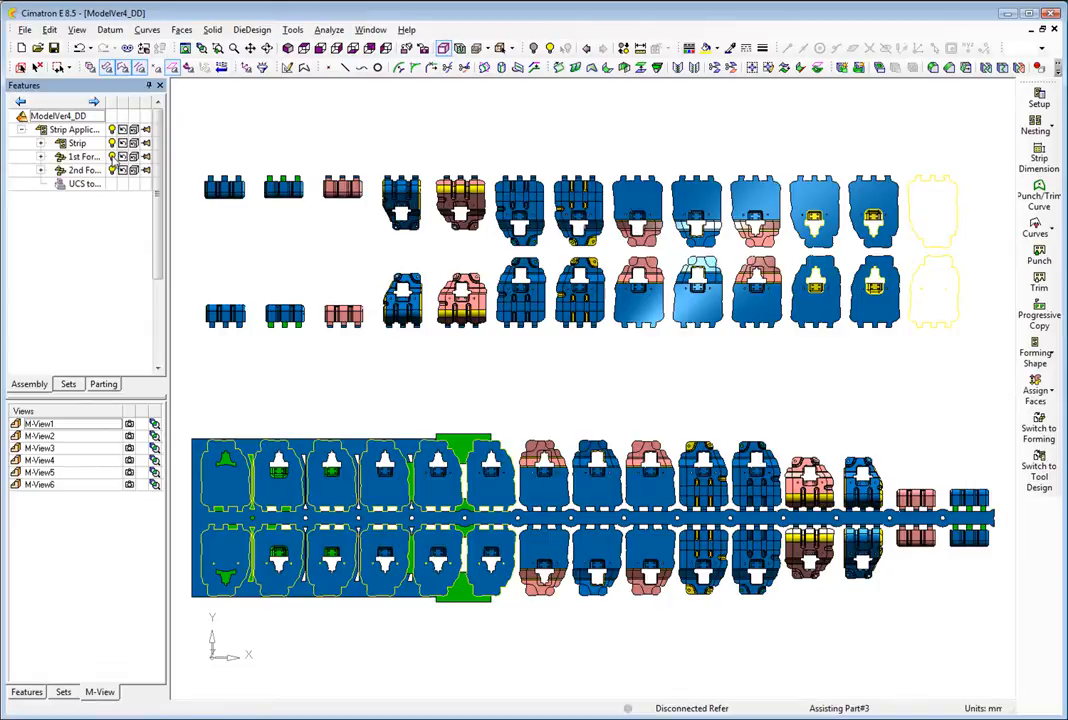
Hide the first and second forming sets and show the remaining strip in an isometric view
left_click(113, 158)
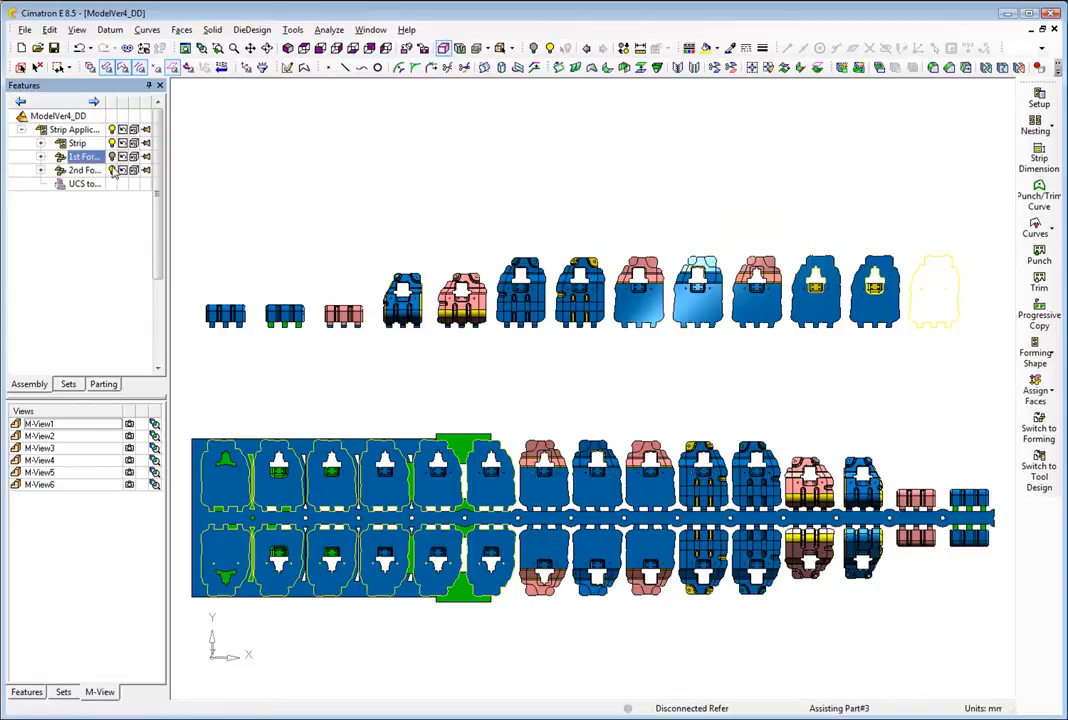
left_click(113, 171)
left_click(287, 49)
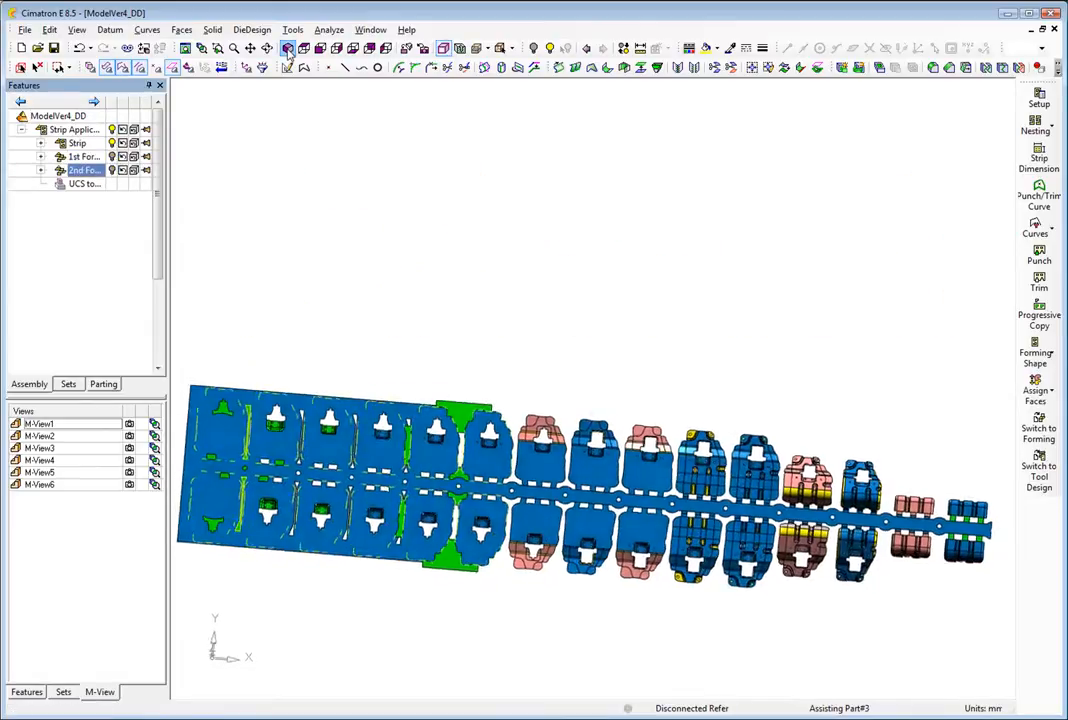